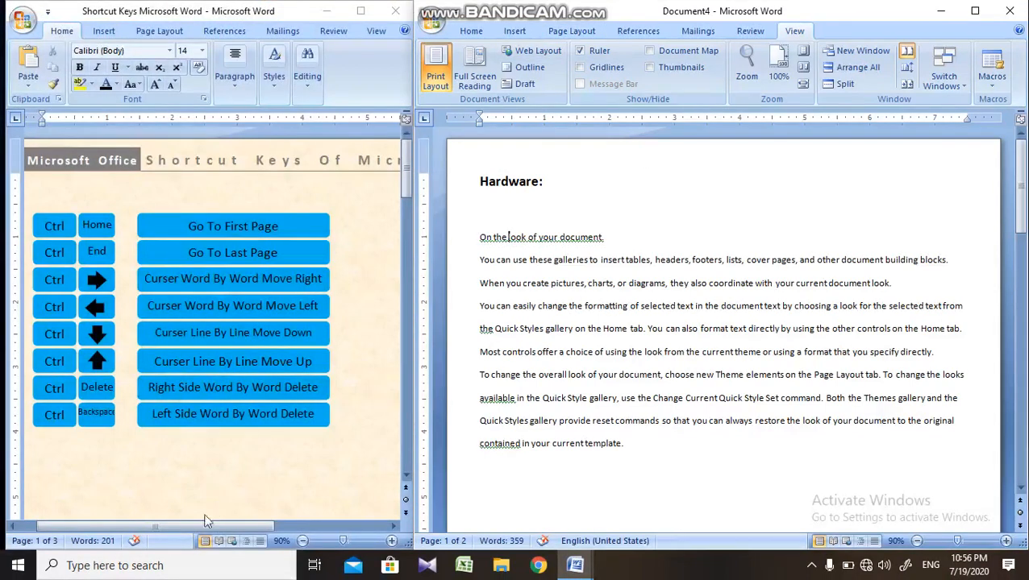
- Place the cursor on the last page of Document4, below the text, and return it to the document's beginning
drag(191, 526, 138, 528)
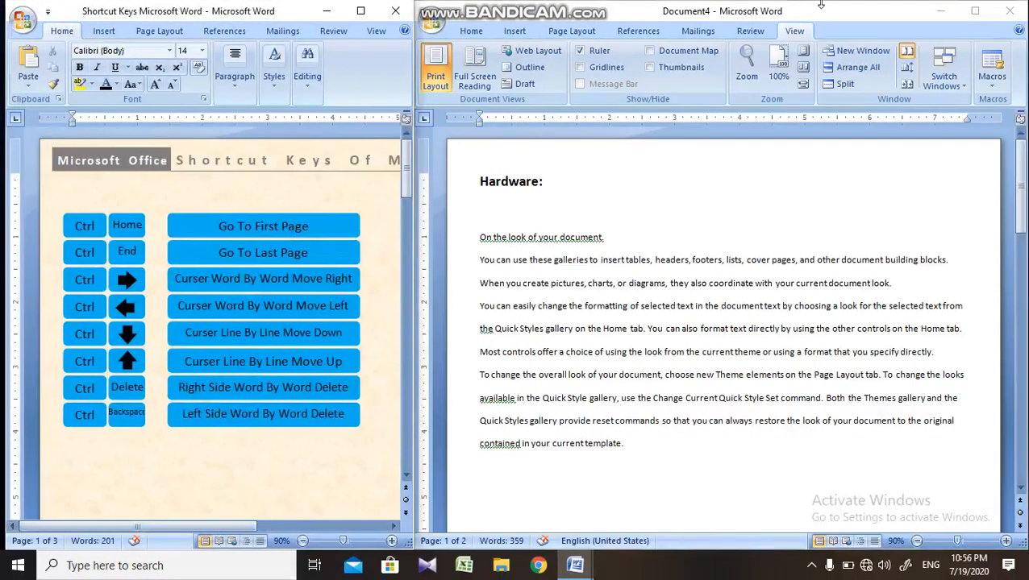
click(907, 53)
click(666, 235)
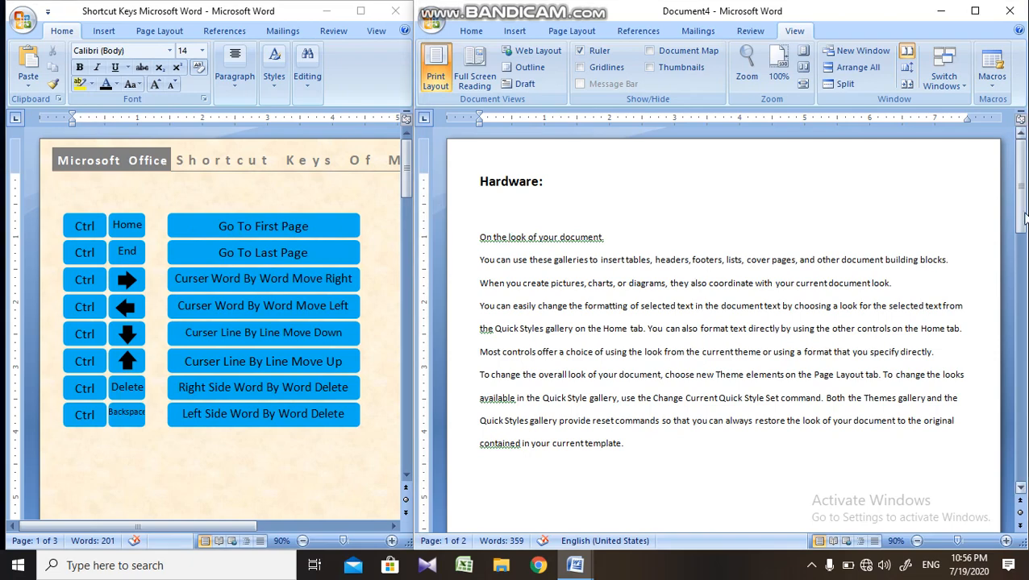
drag(1020, 193, 1021, 468)
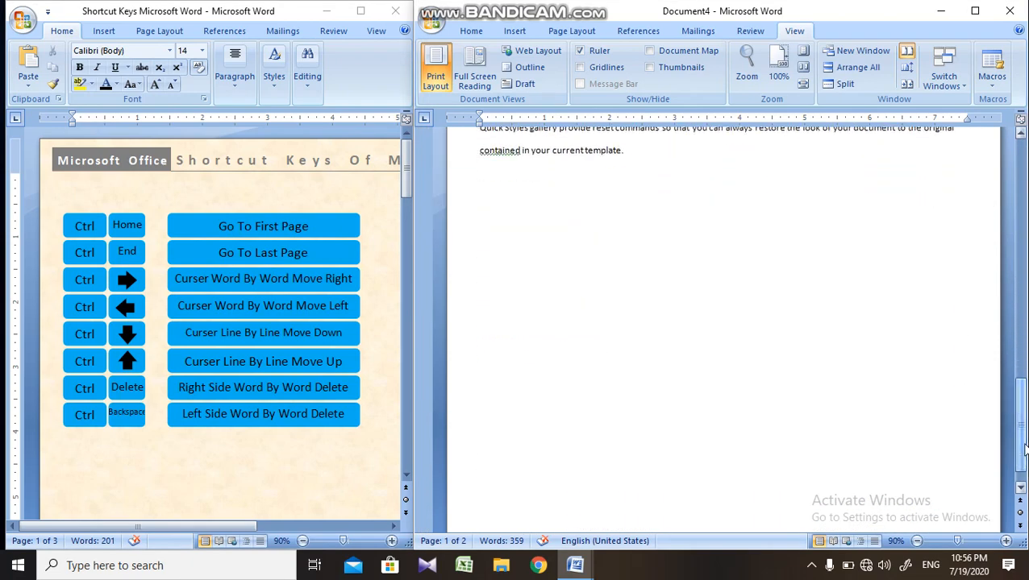
click(763, 367)
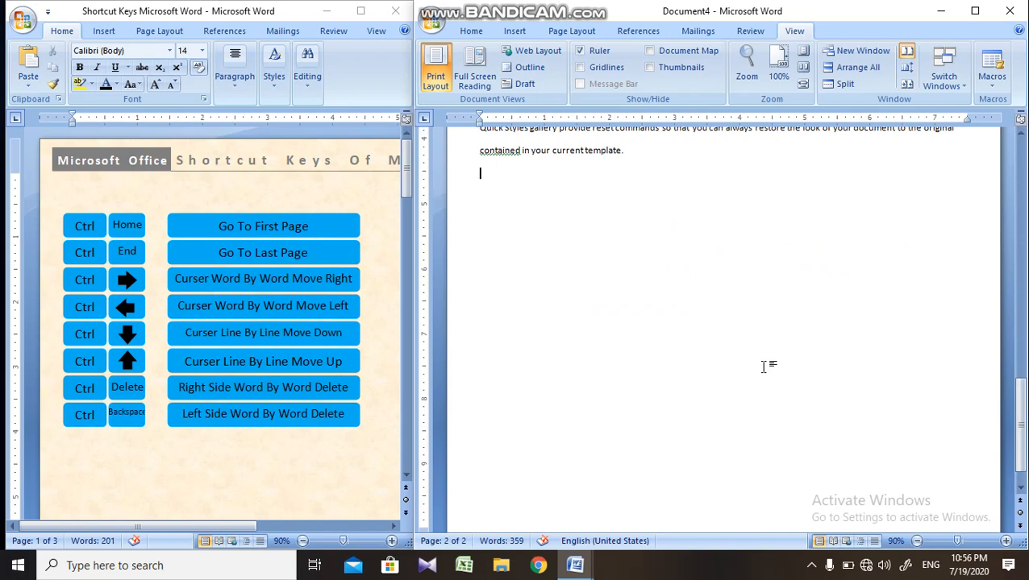
key(ctrl+Home)
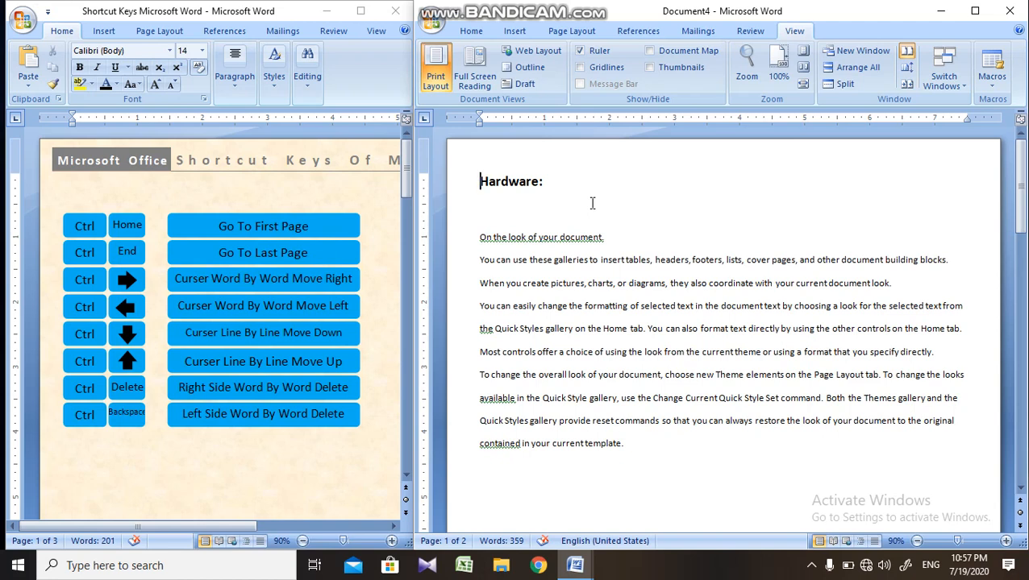
- Jump twice between the end and the beginning of Document4, finishing at the "Hardware:" heading
key(ctrl+End)
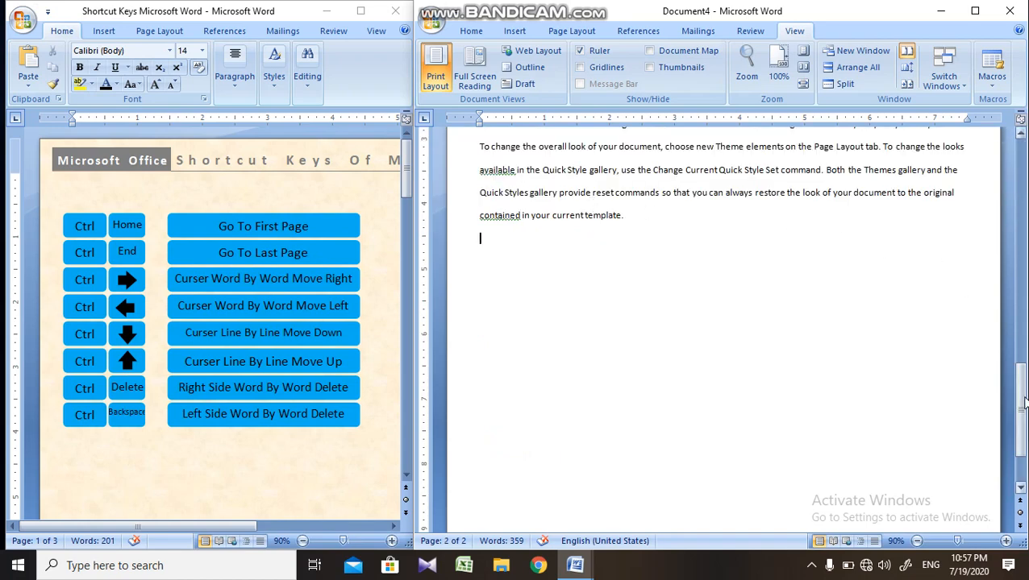
drag(1020, 408, 1020, 349)
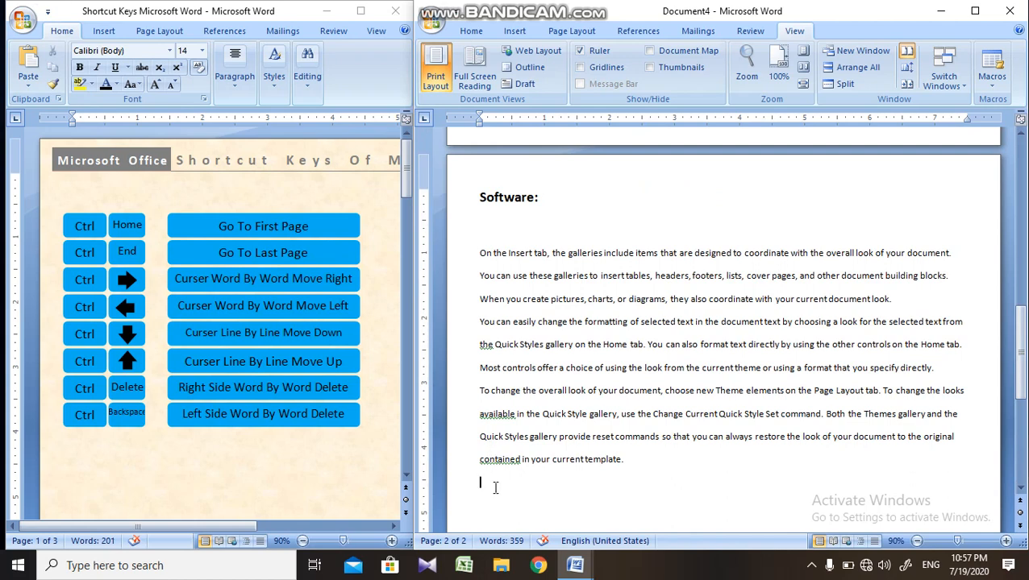
key(ctrl+Home)
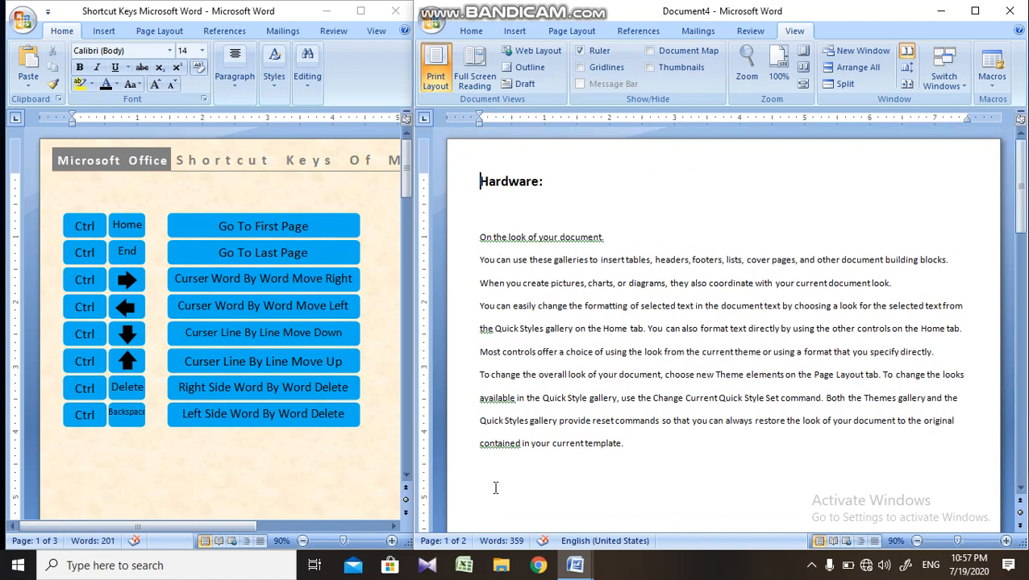
key(ctrl+End)
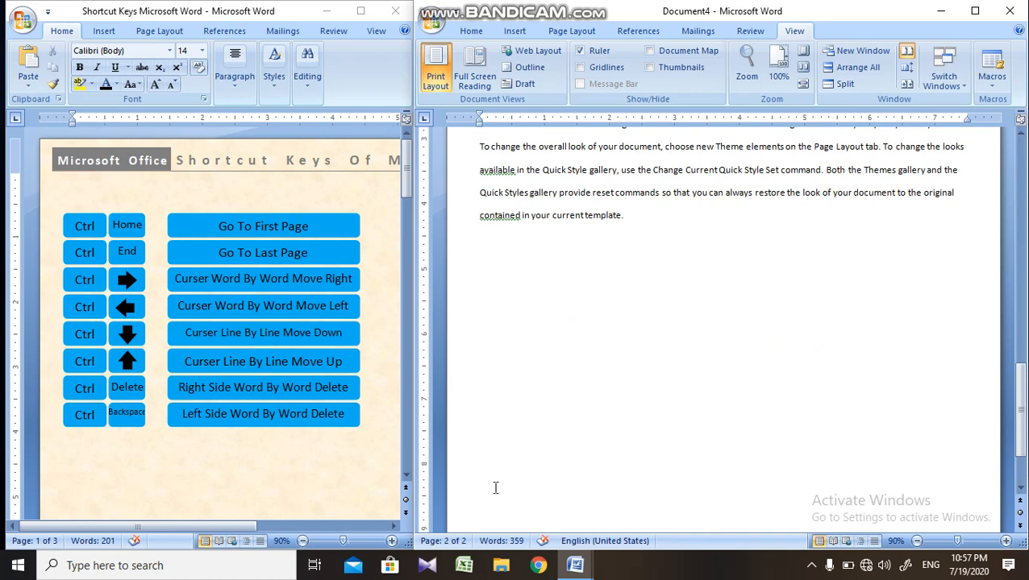
key(ctrl+Home)
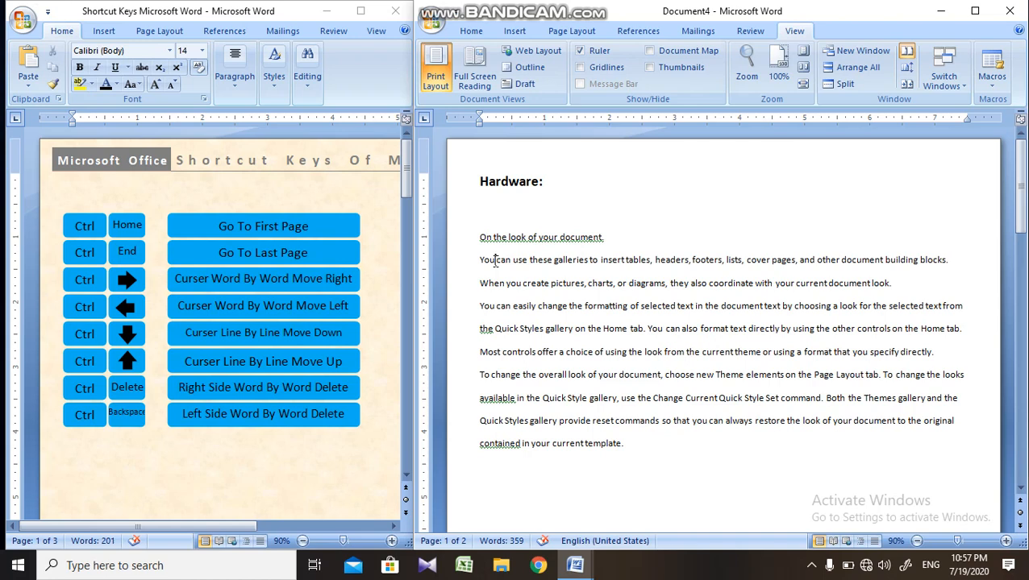
- Move the cursor forward word by word from the "Hardware:" heading through the text below it
key(ctrl+Right)
key(ctrl+Right)
key(ctrl+Right)
key(ctrl+Right)
key(ctrl+Right)
key(ctrl+Right)
key(ctrl+Right)
key(ctrl+Right)
key(ctrl+Right)
key(ctrl+Right)
key(ctrl+Right)
key(ctrl+Right)
key(ctrl+Right)
key(ctrl+Right)
key(ctrl+Right)
key(ctrl+Right)
key(ctrl+Right)
key(ctrl+Right)
key(ctrl+Right)
key(ctrl+Right)
key(ctrl+Right)
key(ctrl+Right)
key(ctrl+Right)
key(ctrl+Right)
key(ctrl+Right)
key(ctrl+Right)
key(ctrl+Right)
key(ctrl+Right)
key(ctrl+Right)
key(ctrl+Right)
key(ctrl+Right)
- Move the cursor back word by word towards the start of the document
key(ctrl+Left)
key(ctrl+Left)
key(ctrl+Left)
key(ctrl+Left)
key(ctrl+Left)
key(ctrl+Left)
key(ctrl+Left)
key(ctrl+Left)
key(ctrl+Left)
key(ctrl+Left)
key(ctrl+Left)
key(ctrl+Left)
key(ctrl+Left)
key(ctrl+Left)
key(ctrl+Left)
key(ctrl+Left)
key(ctrl+Left)
key(ctrl+Left)
key(ctrl+Left)
key(ctrl+Left)
key(ctrl+Left)
key(ctrl+Left)
key(ctrl+Left)
key(ctrl+Left)
key(ctrl+Left)
key(ctrl+Left)
key(ctrl+Left)
key(ctrl+Left)
- From the line "You can use these galleries", move the cursor down paragraph by paragraph and back up to the top
click(490, 260)
key(ctrl+Down)
key(ctrl+Down)
key(ctrl+Down)
key(ctrl+Up)
key(ctrl+Up)
key(ctrl+Up)
key(ctrl+Up)
key(ctrl+Up)
key(ctrl+Up)
key(ctrl+Up)
key(ctrl+Up)
key(ctrl+Up)
- Delete "insert tables, headers, footers, lists, cover pages, and" word by word after "You can use these galleries to"
click(592, 262)
click(601, 264)
key(ctrl+Delete)
key(ctrl+Delete)
key(ctrl+Delete)
key(ctrl+Delete)
key(ctrl+Delete)
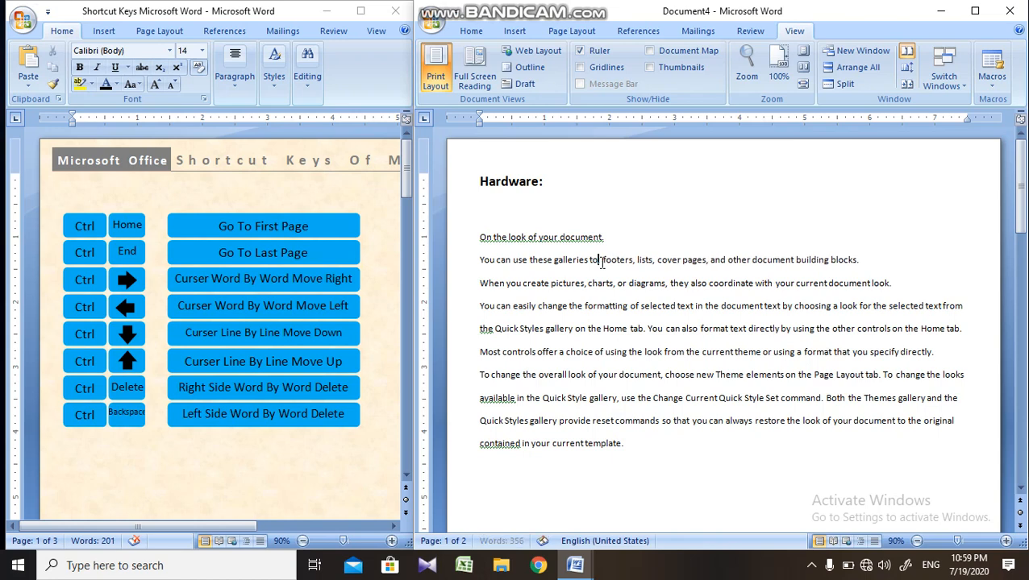
key(ctrl+Delete)
key(ctrl+Delete)
key(ctrl+Delete)
key(ctrl+Delete)
key(ctrl+Delete)
key(ctrl+Delete)
key(ctrl+Delete)
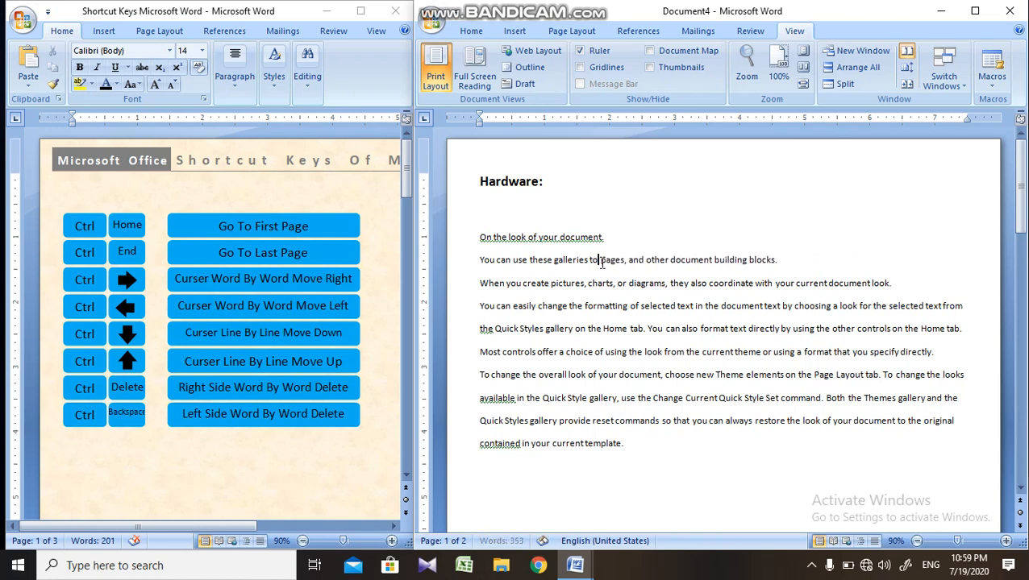
key(ctrl+Delete)
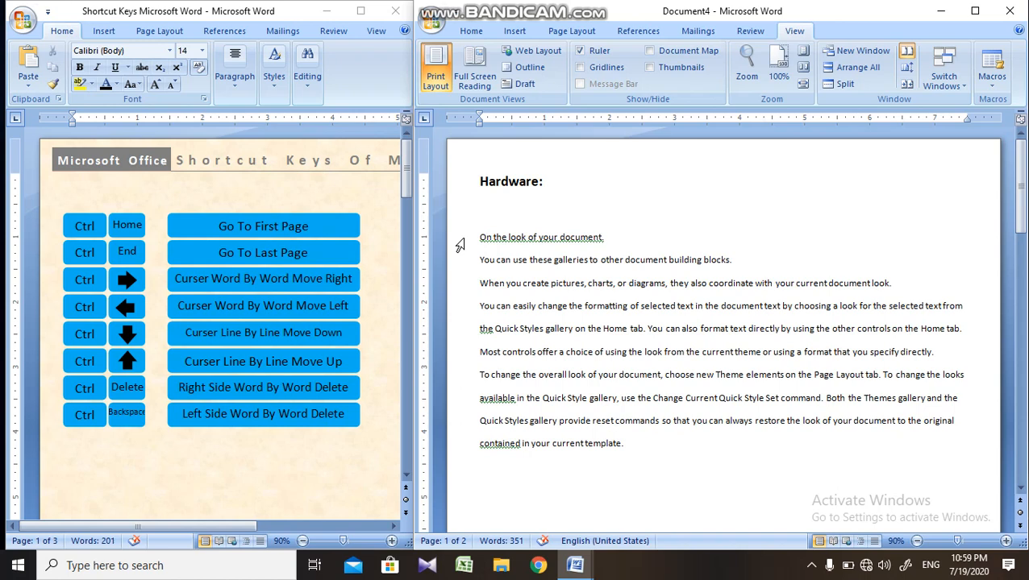
- Delete the words "You can use these galleries to" backwards from before "other document building blocks."
key(ctrl+BackSpace)
key(ctrl+BackSpace)
key(ctrl+BackSpace)
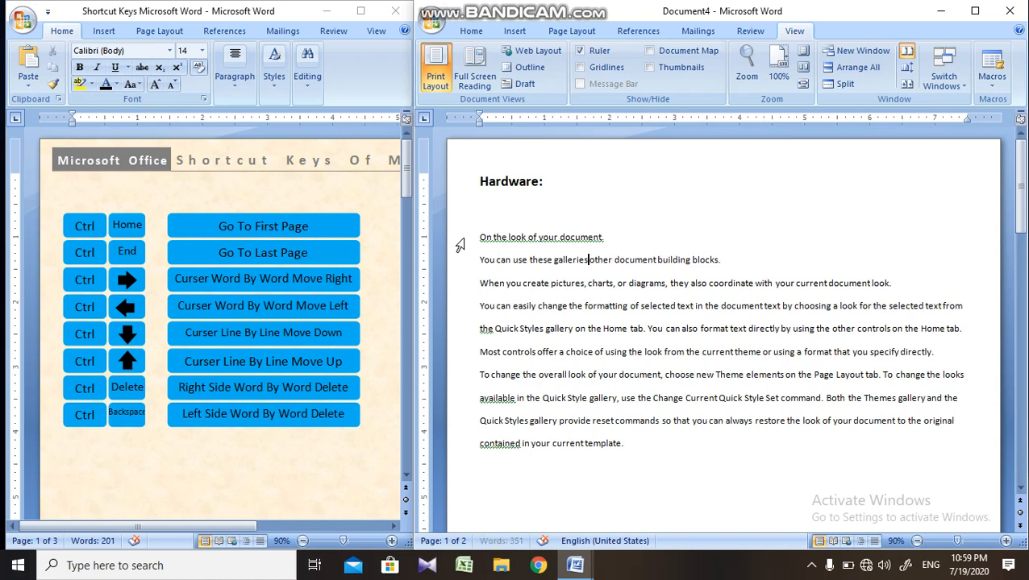
key(ctrl+BackSpace)
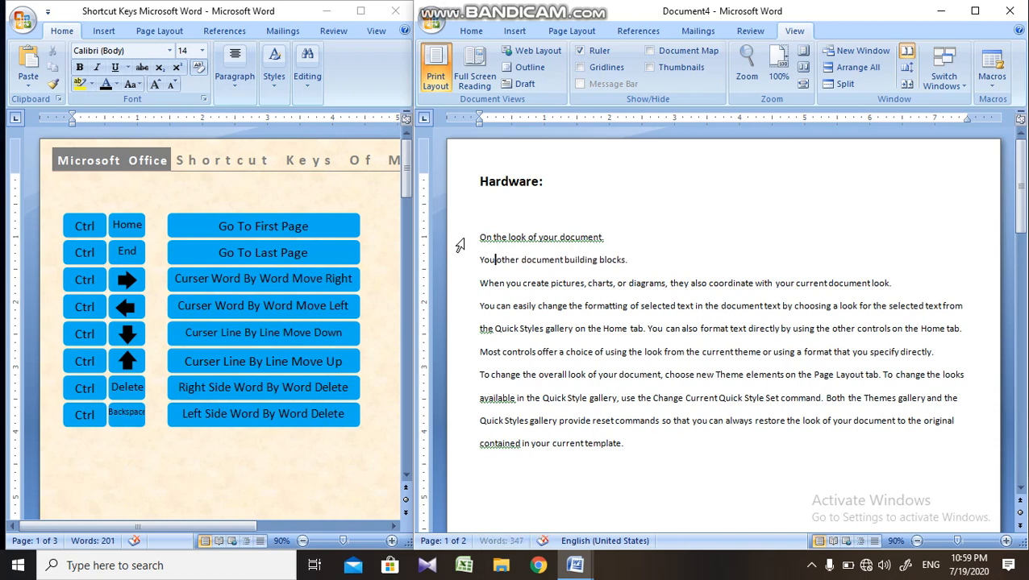
key(ctrl+BackSpace)
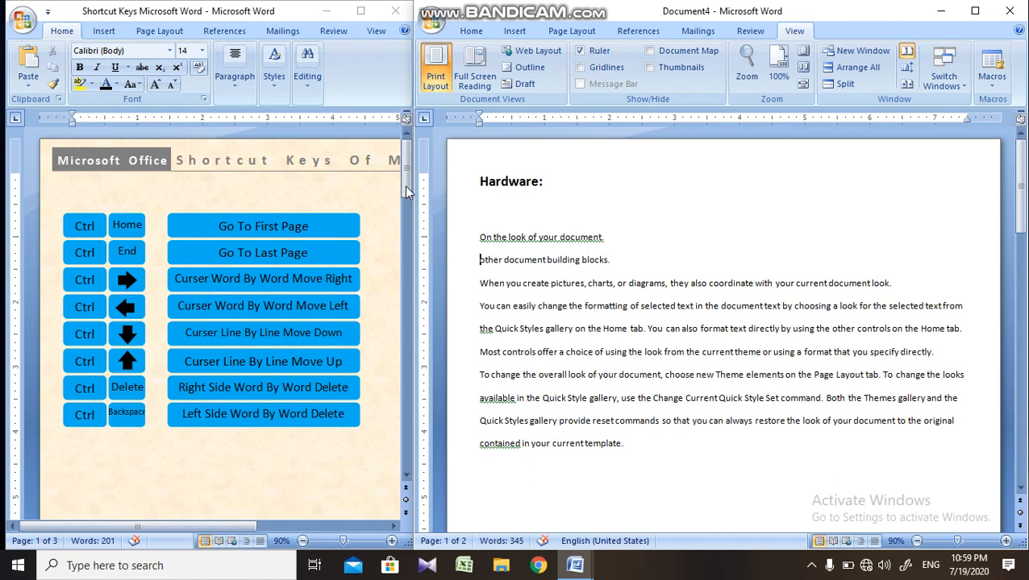
- Apply All Caps to the line "On the look of your document." and deselect it
drag(404, 185, 406, 292)
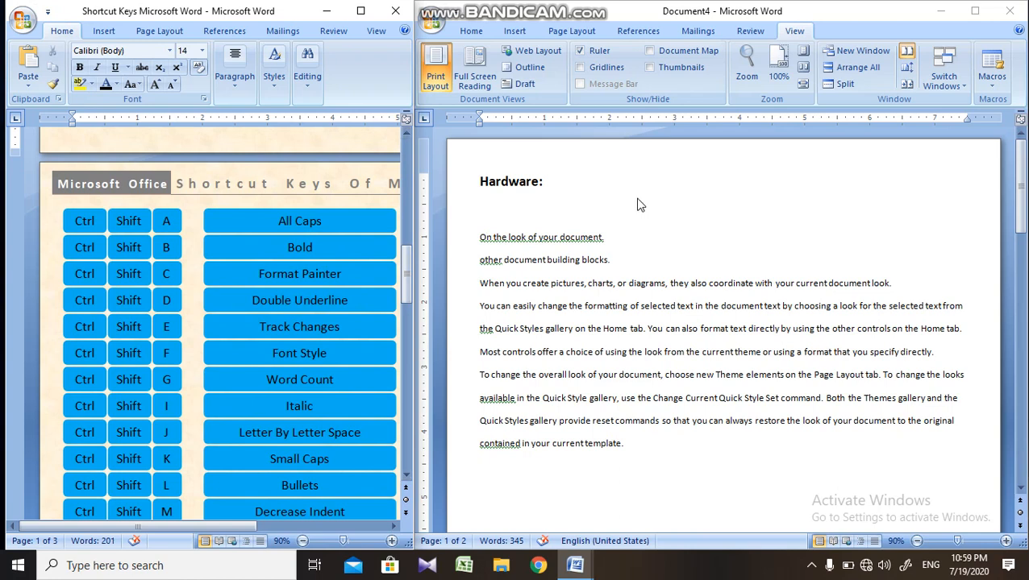
click(484, 242)
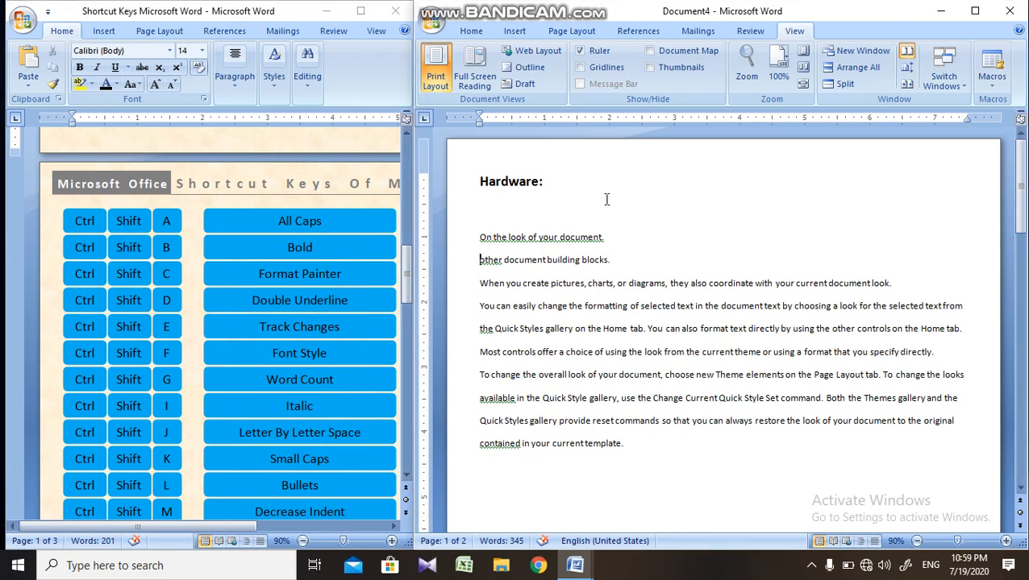
click(615, 235)
click(463, 241)
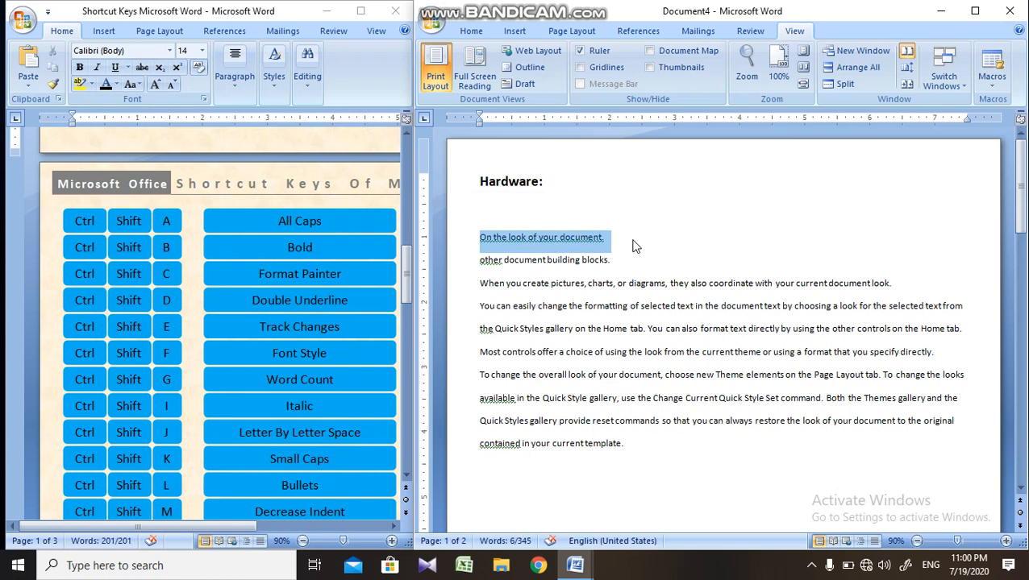
key(ctrl+shift+a)
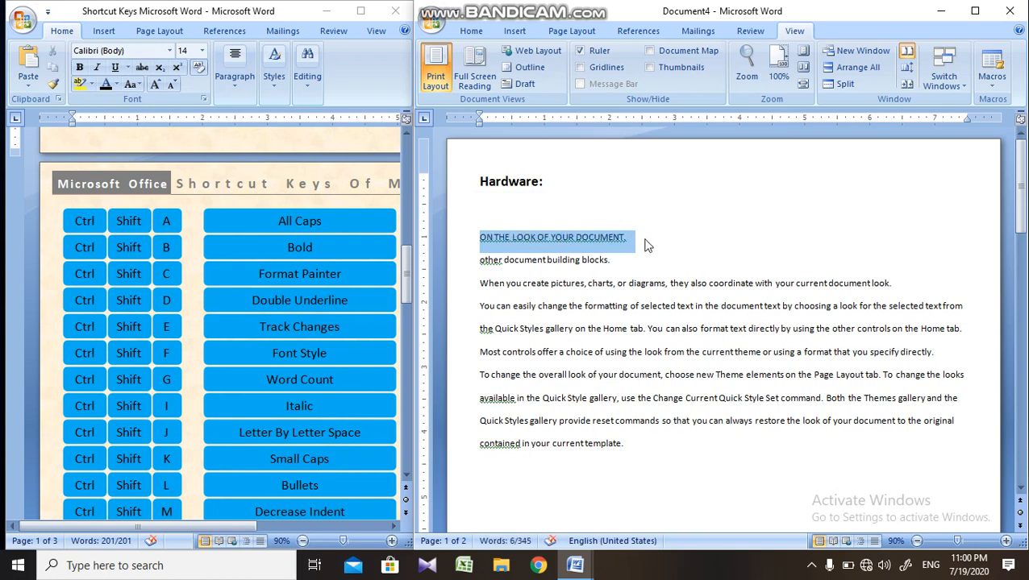
click(630, 266)
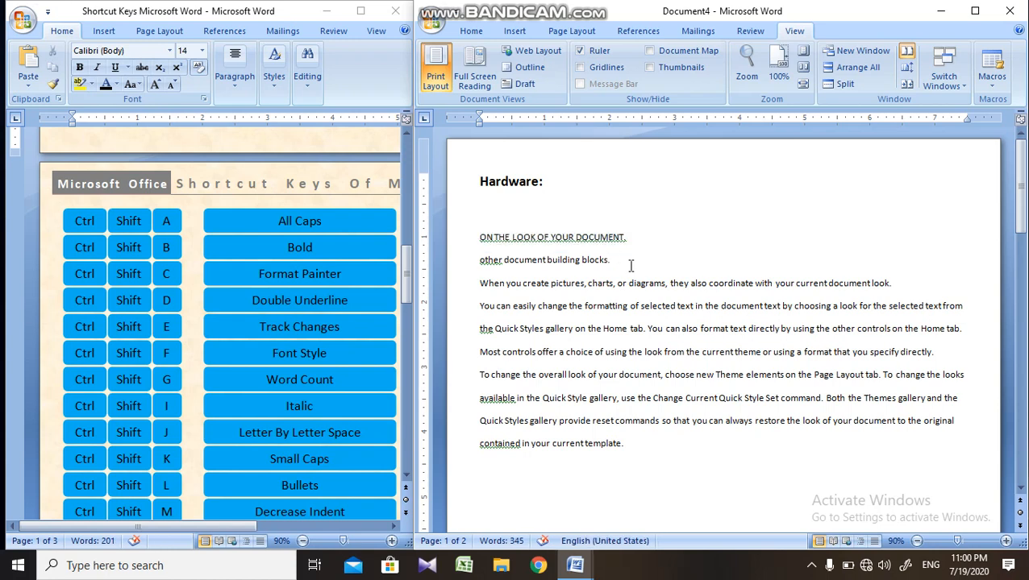
text(DD)
key(BackSpace)
key(BackSpace)
text(dd)
key(BackSpace)
key(BackSpace)
- Add "Microsoft" and, spaced after it, "MICROSOFT" to the end of the line "other document building blocks."
text(microsoft)
key(Return)
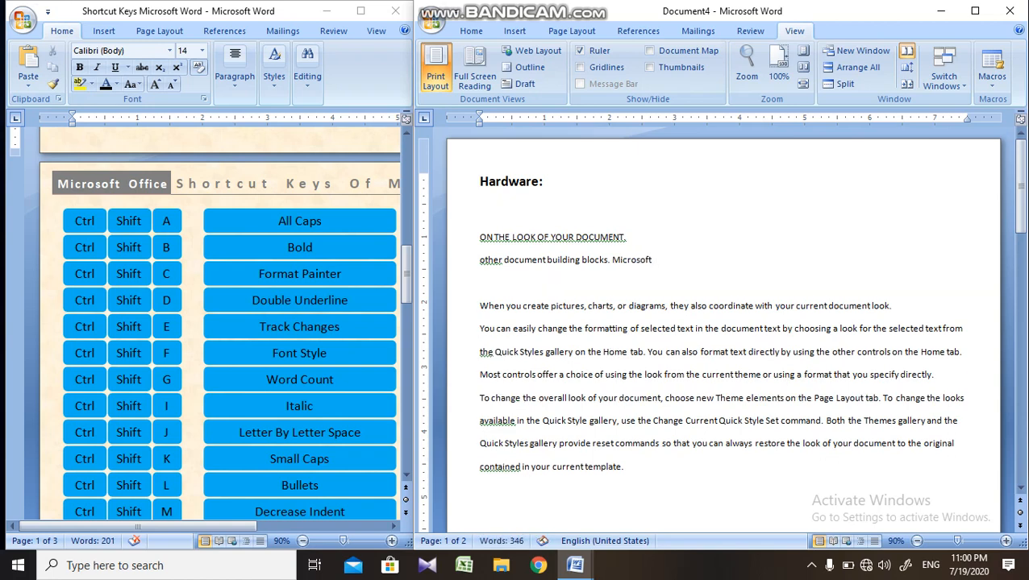
key(BackSpace)
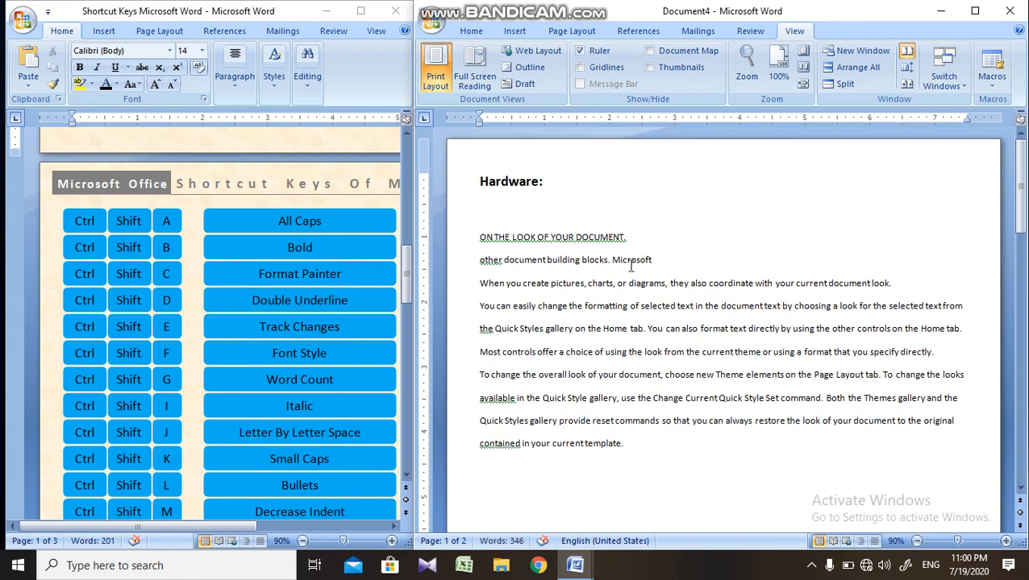
text(MICROSOFT)
- Select the line "ON THE LOOK OF YOUR DOCUMENT." and switch its bold formatting on and off again
click(465, 241)
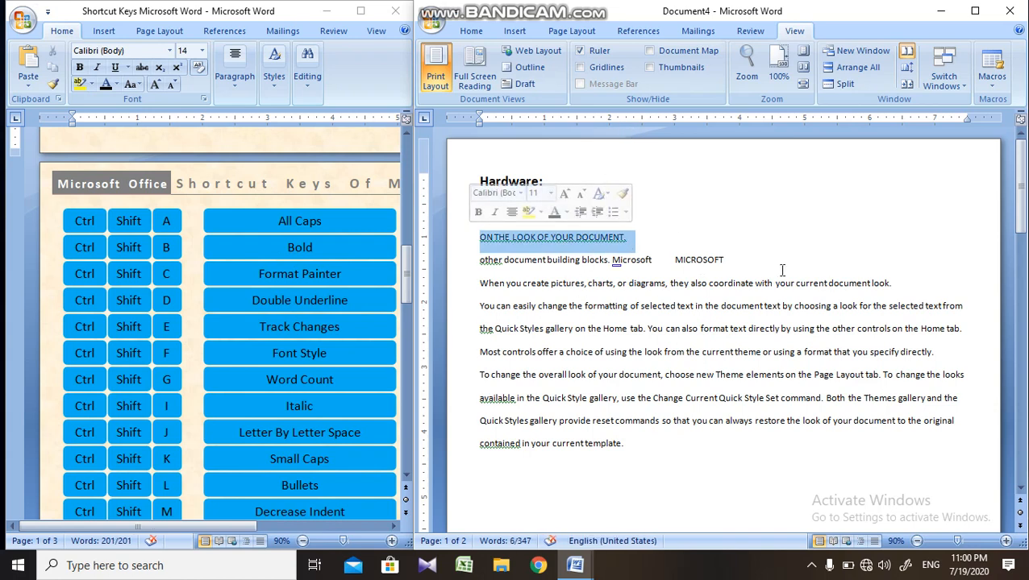
key(ctrl+shift+b)
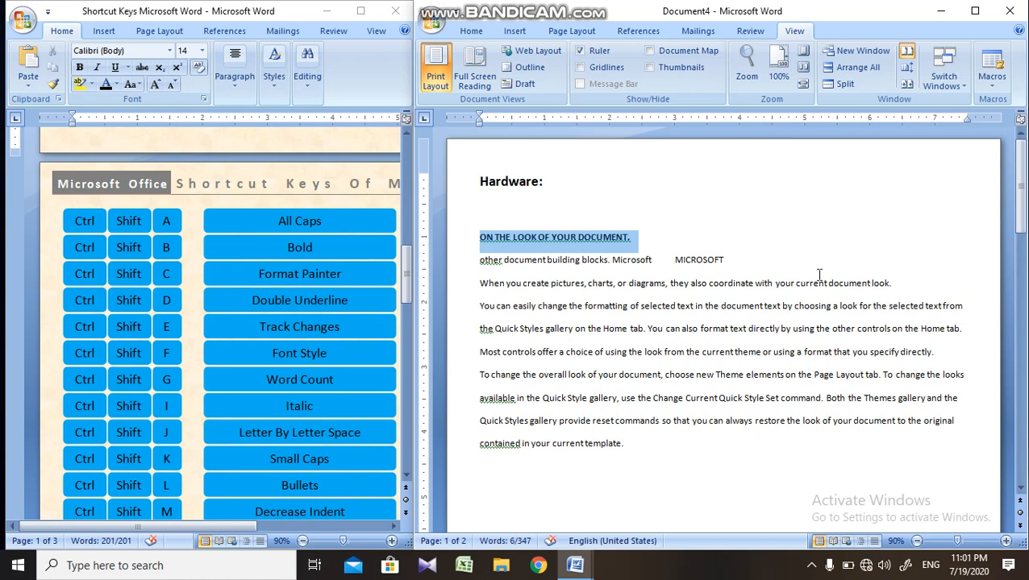
key(ctrl+shift+b)
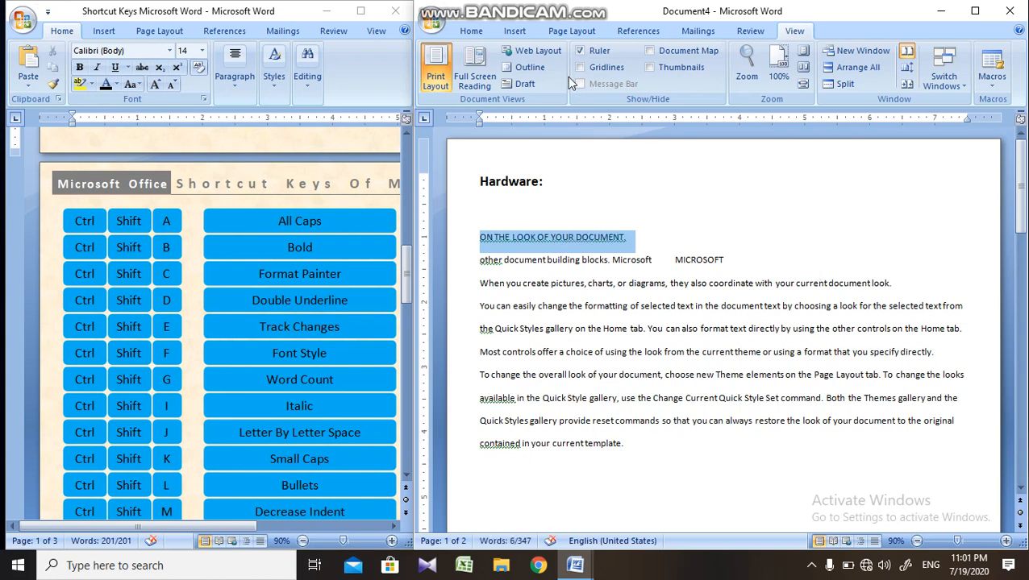
click(482, 32)
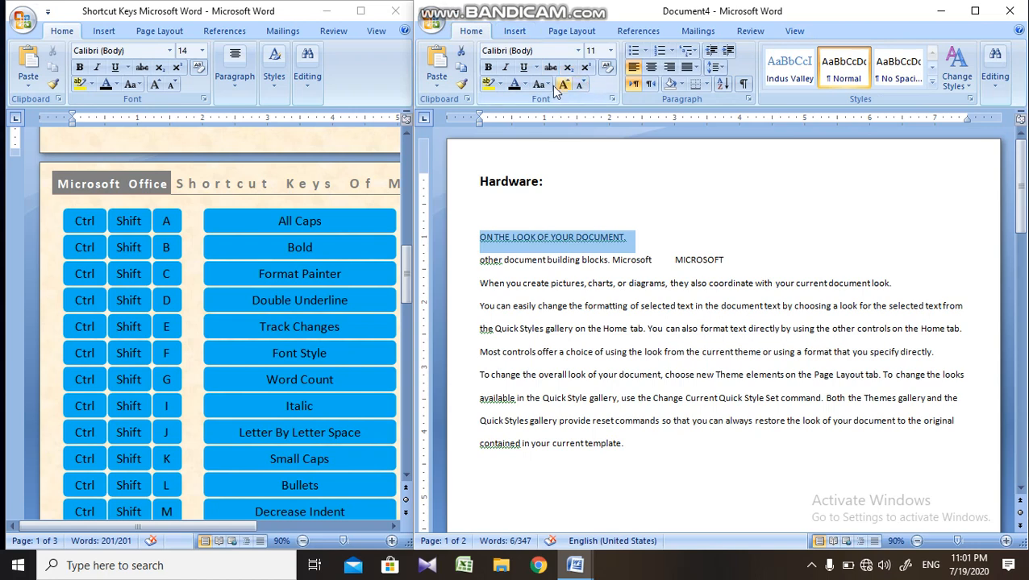
click(492, 68)
click(493, 68)
click(494, 68)
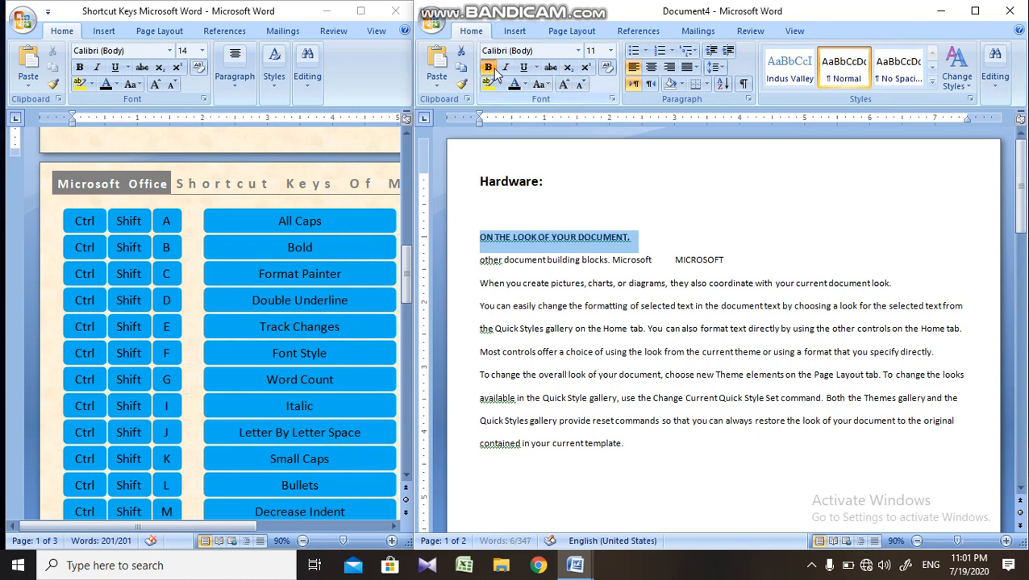
click(495, 68)
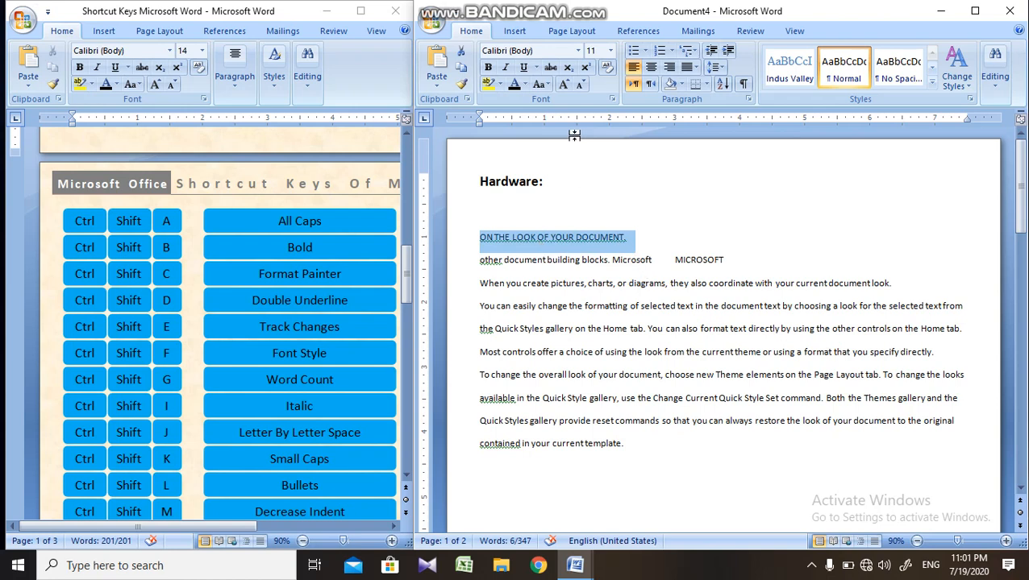
- Format the selected all-caps line as 14 pt, bold, in the Arial (Body) font
click(611, 51)
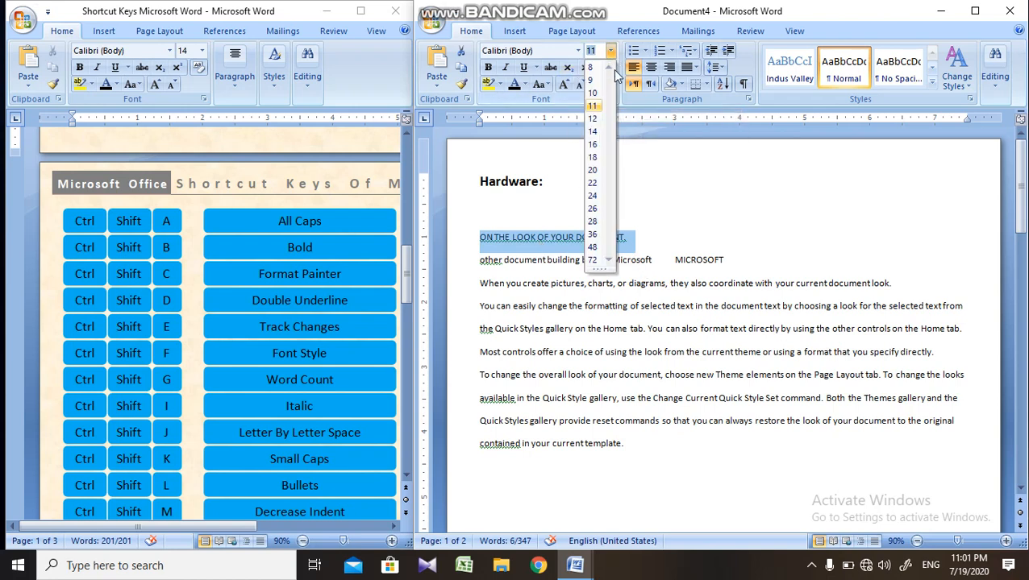
click(593, 133)
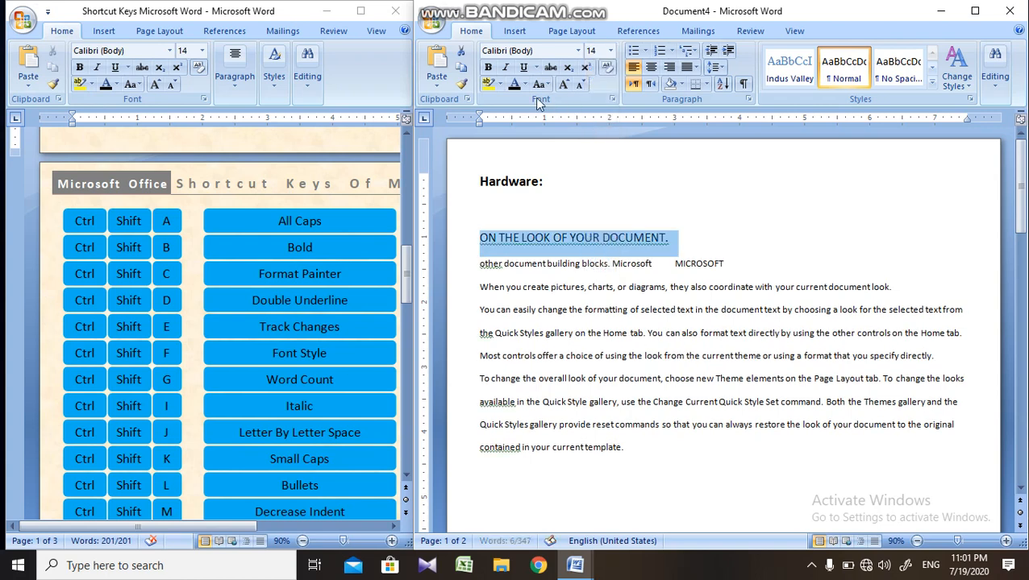
click(487, 70)
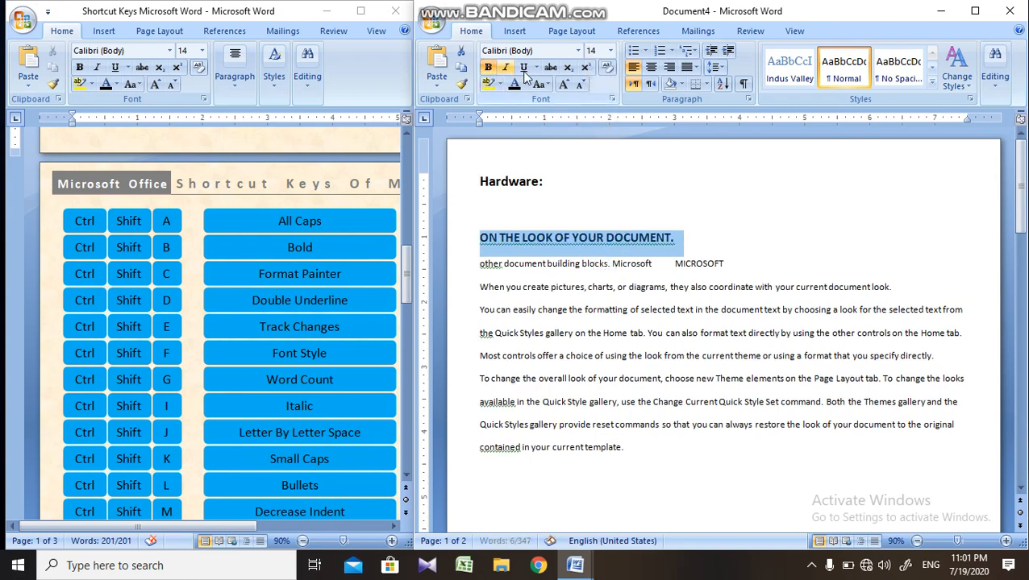
click(578, 51)
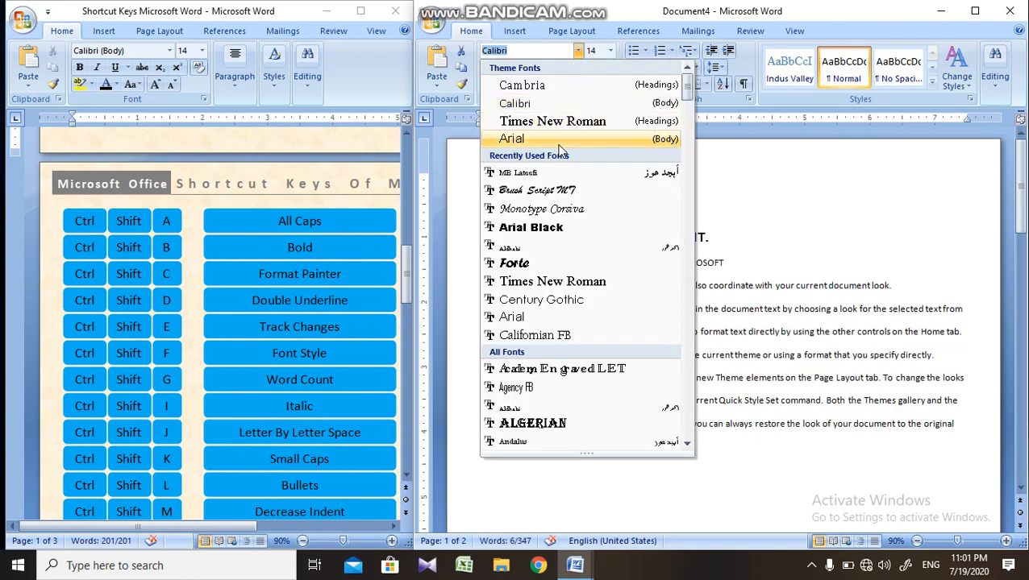
click(556, 138)
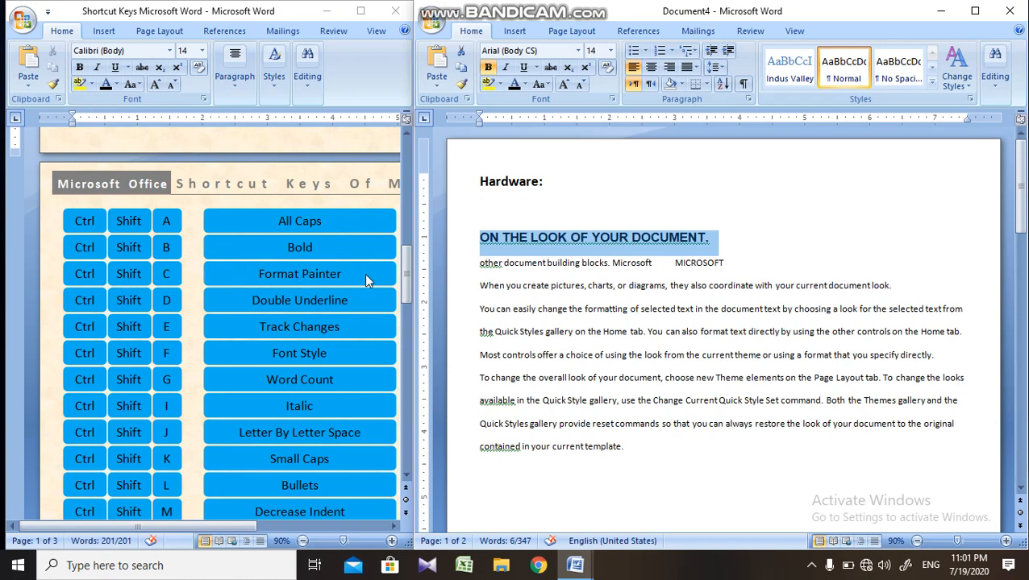
click(574, 239)
double_click(550, 237)
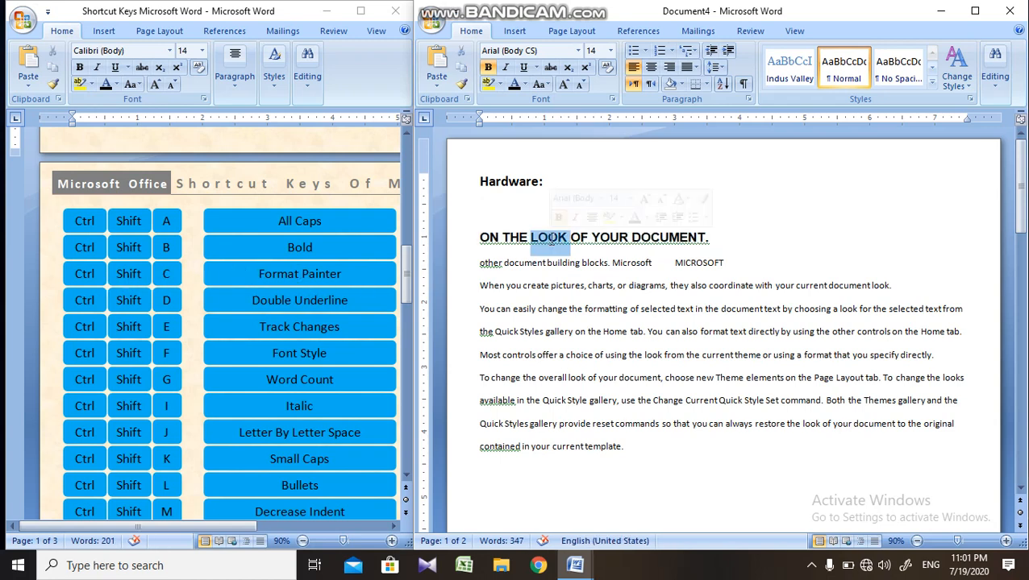
click(466, 242)
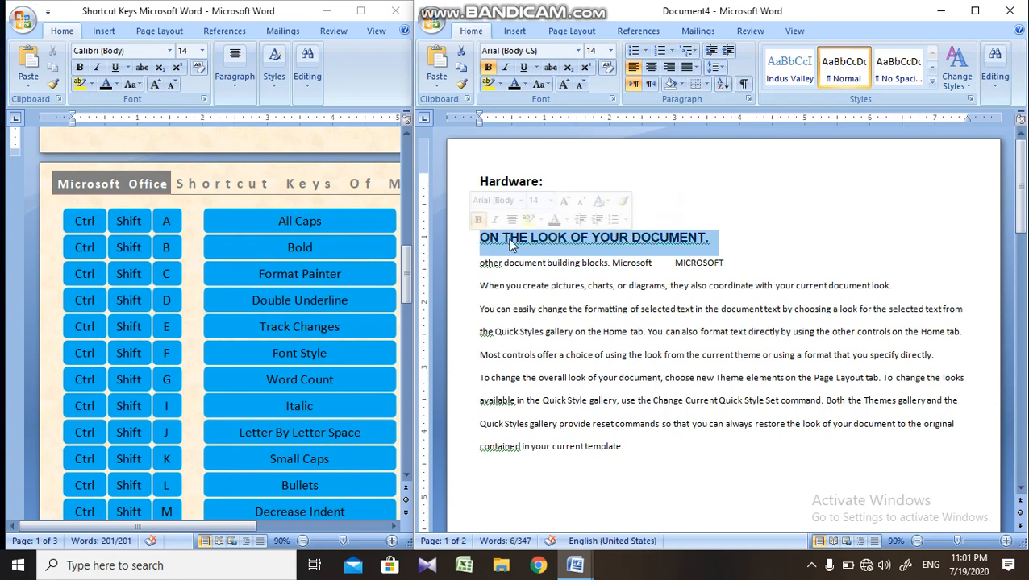
click(562, 242)
double_click(549, 238)
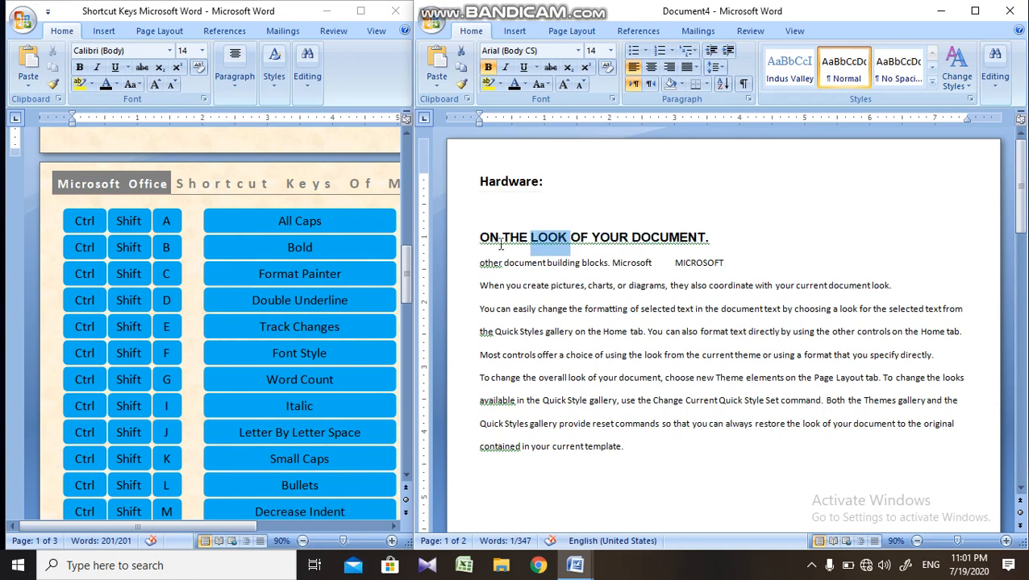
click(472, 239)
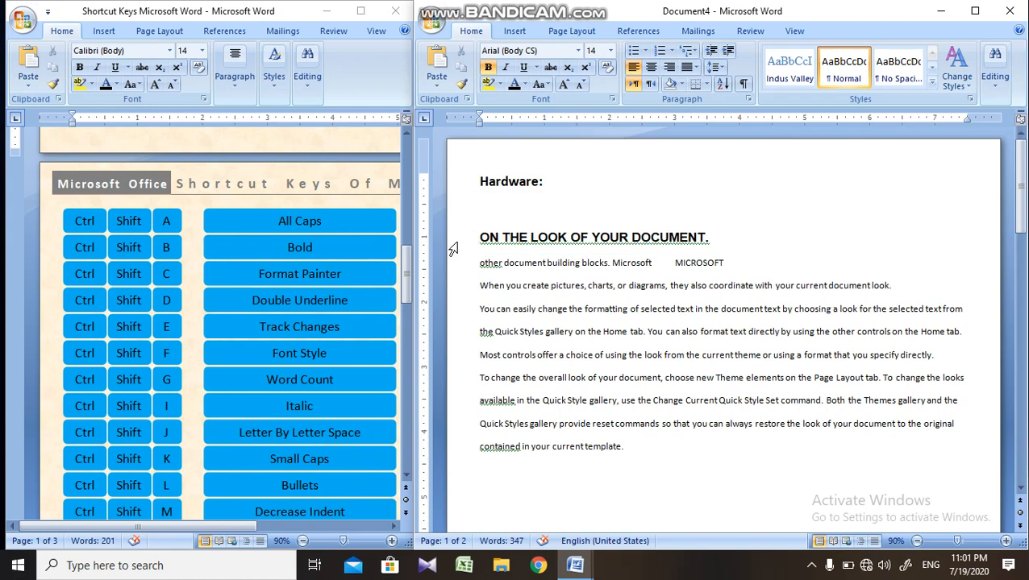
- Copy the formatting of the line "ON THE LOOK OF YOUR DOCUMENT." and apply it to the word "MICROSOFT" in the line below
click(453, 249)
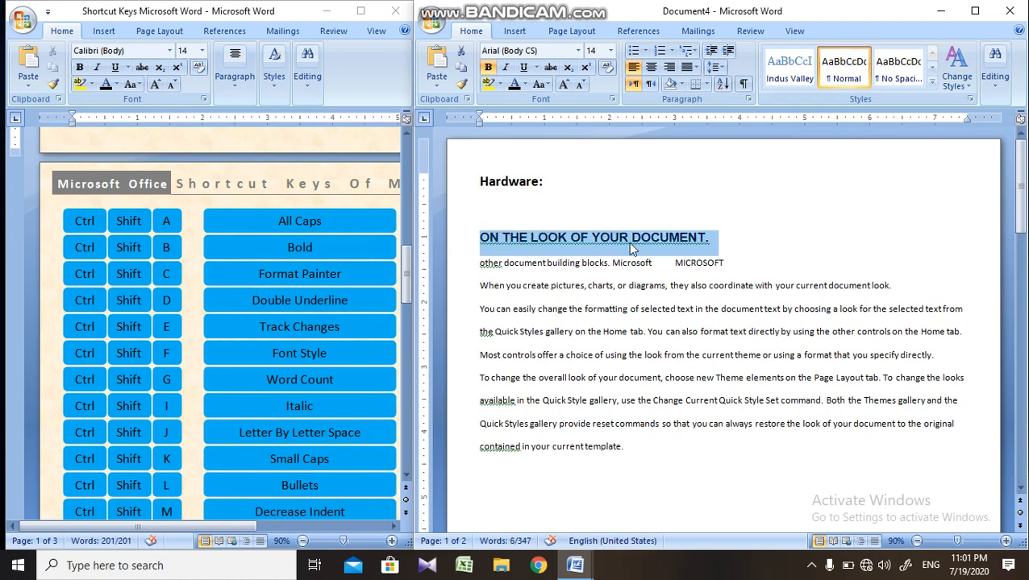
click(564, 267)
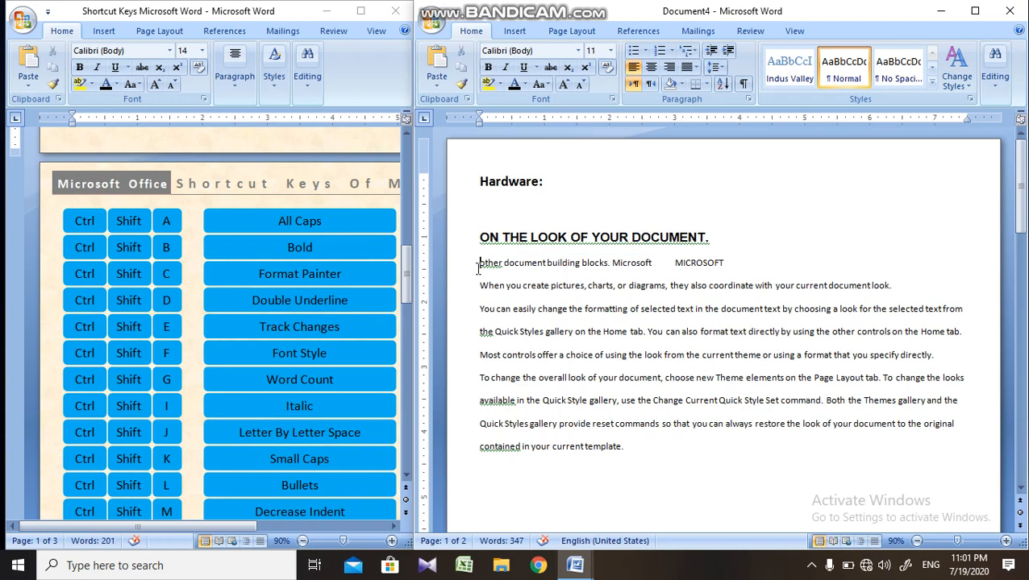
drag(491, 269, 713, 270)
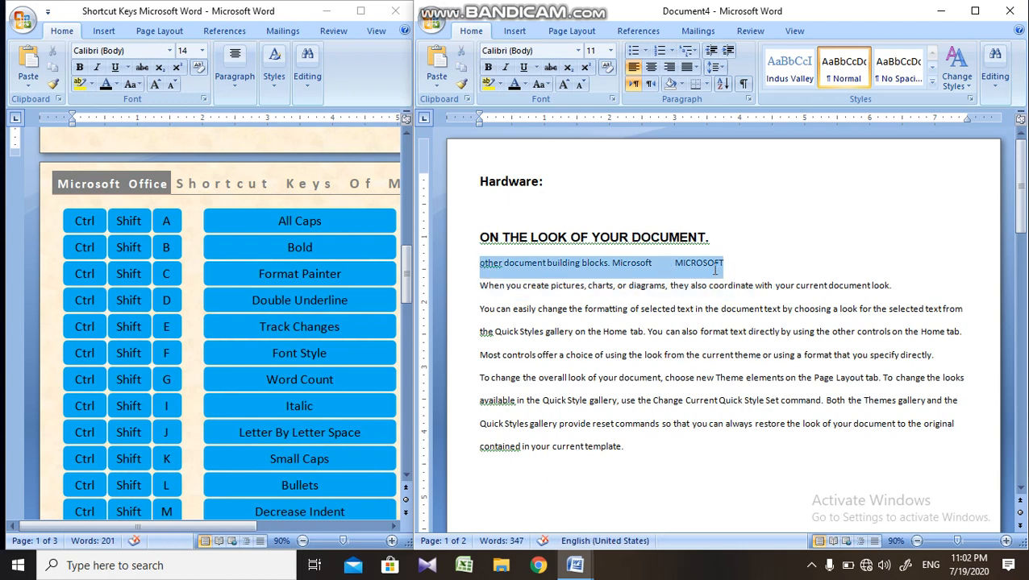
double_click(711, 266)
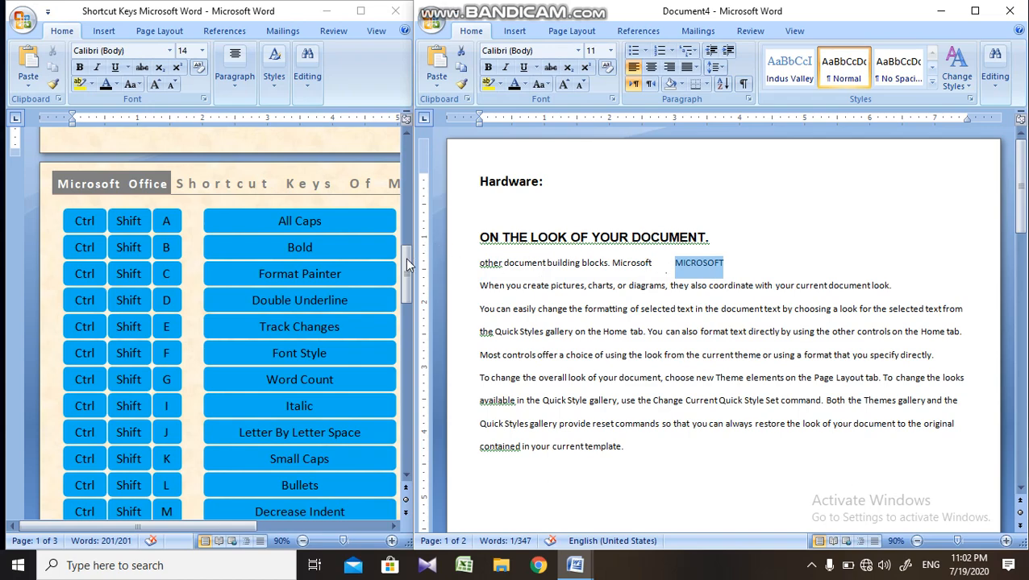
drag(405, 259, 406, 322)
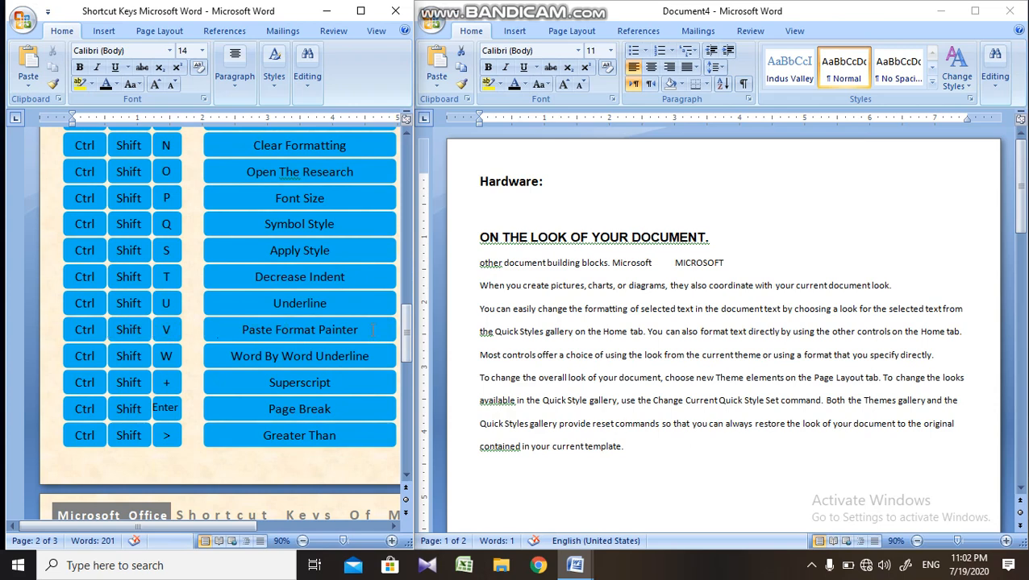
drag(404, 326, 407, 282)
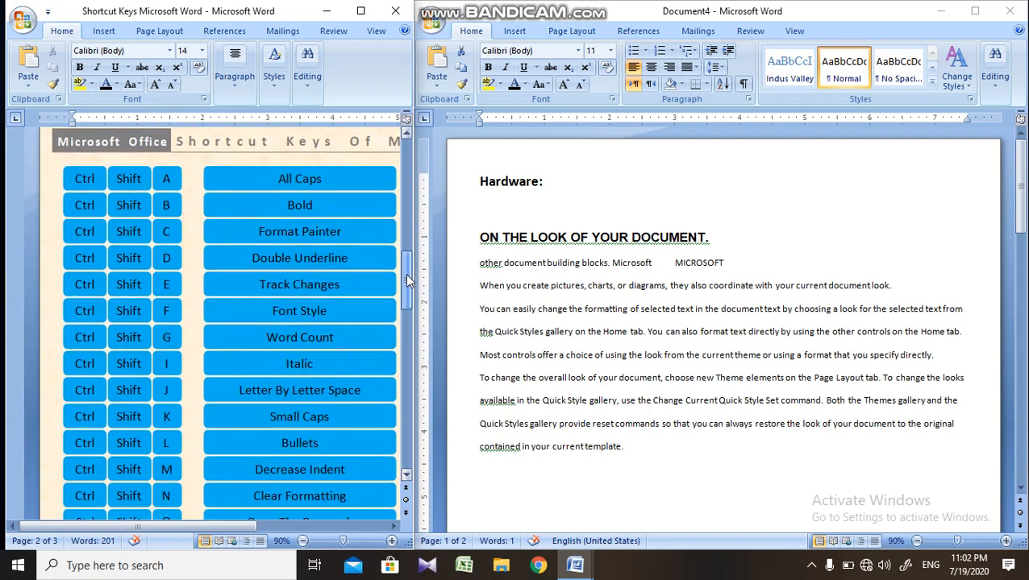
double_click(686, 264)
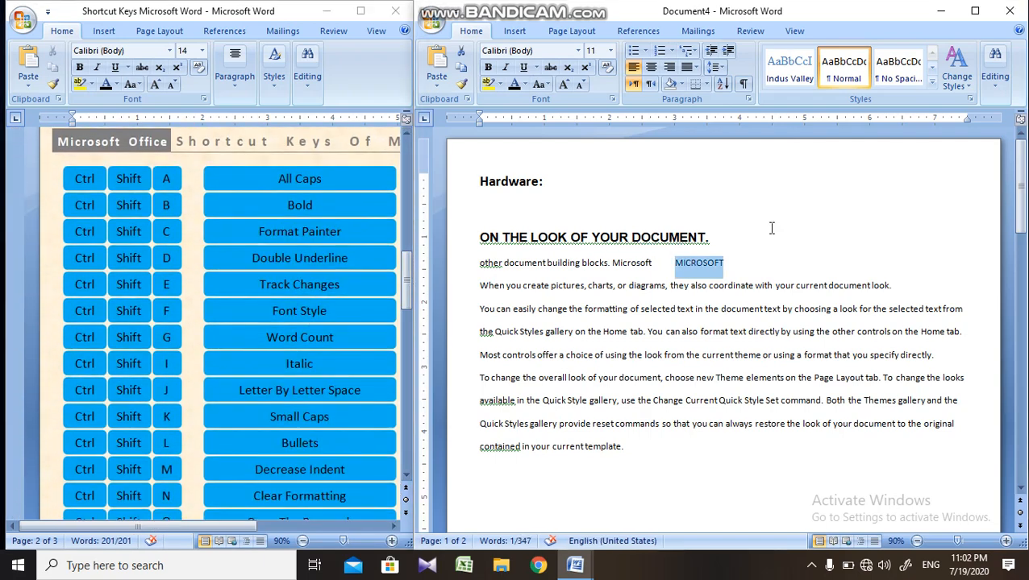
key(ctrl+shift+v)
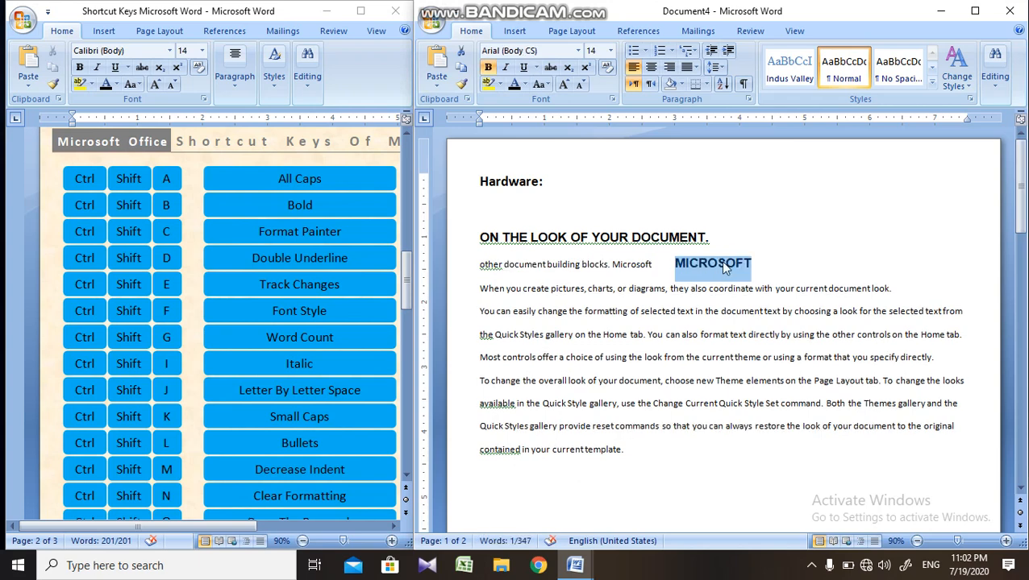
click(700, 265)
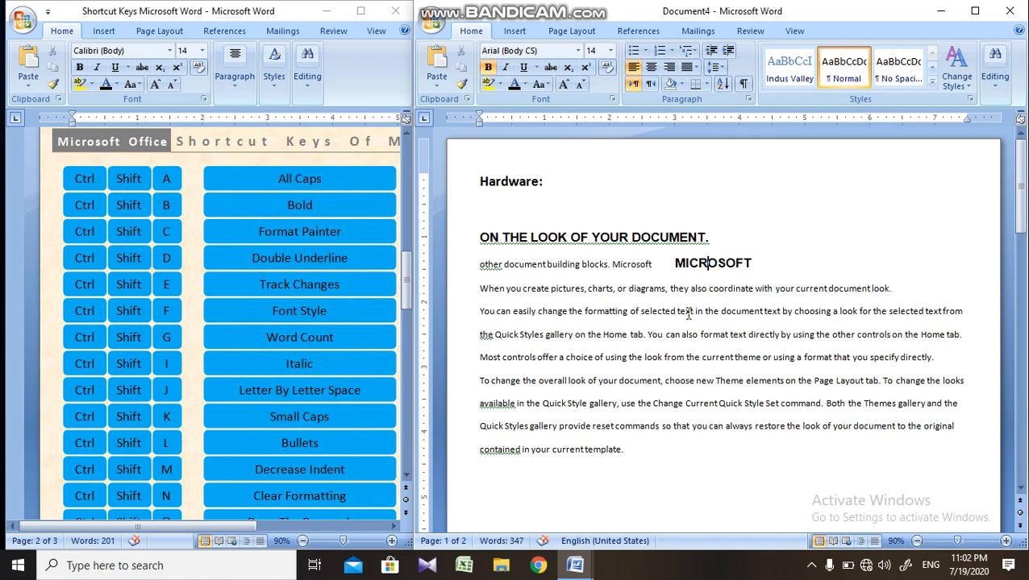
- Undo the formatting copied onto "MICROSOFT" and the Arial font change on the all-caps line
key(ctrl+z)
key(ctrl+z)
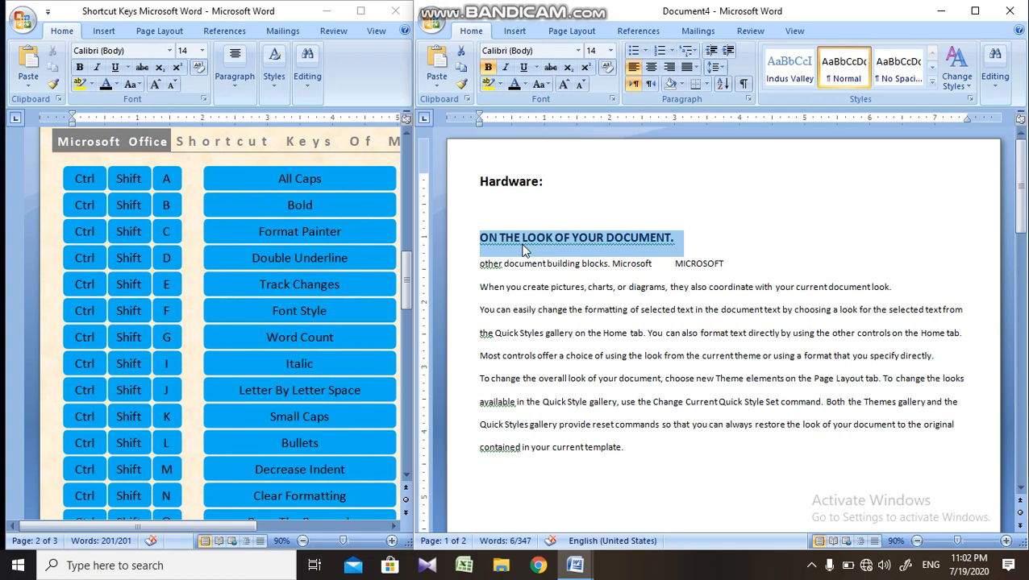
- Apply a double underline to the line "ON THE LOOK OF YOUR DOCUMENT." and ignore its grammar suggestion once
key(ctrl+shift+d)
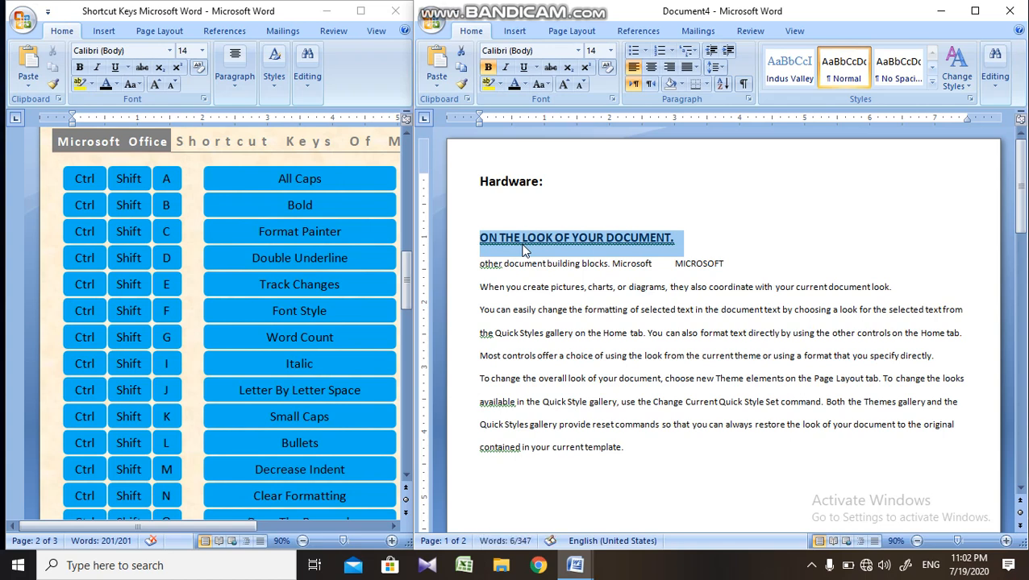
right_click(601, 243)
click(579, 242)
right_click(579, 243)
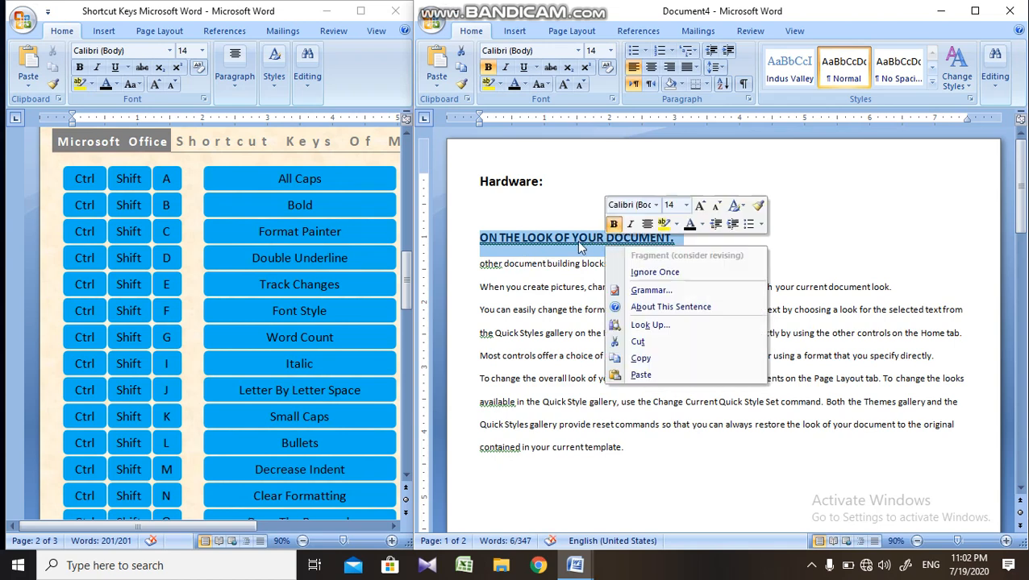
click(642, 275)
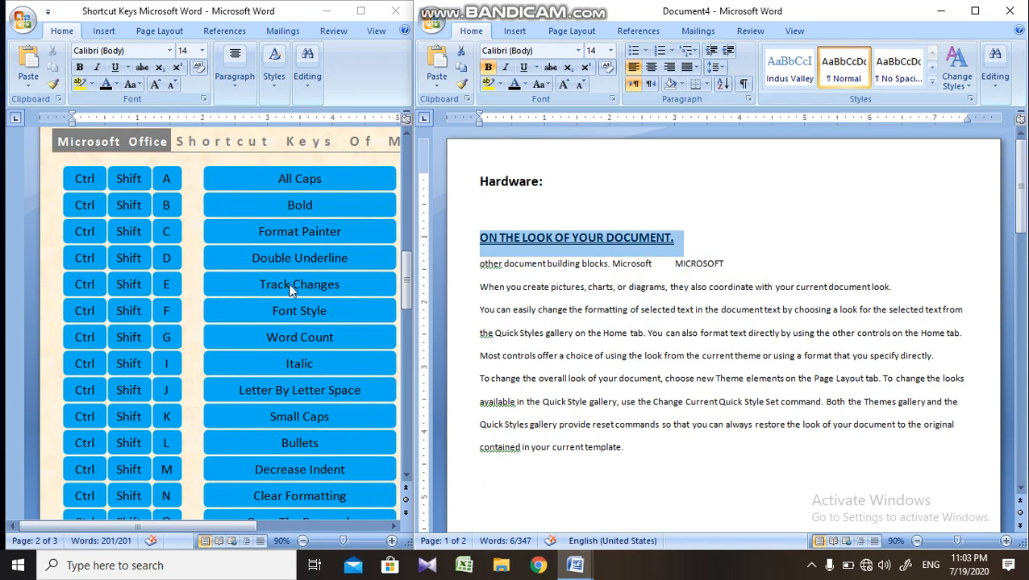
click(596, 239)
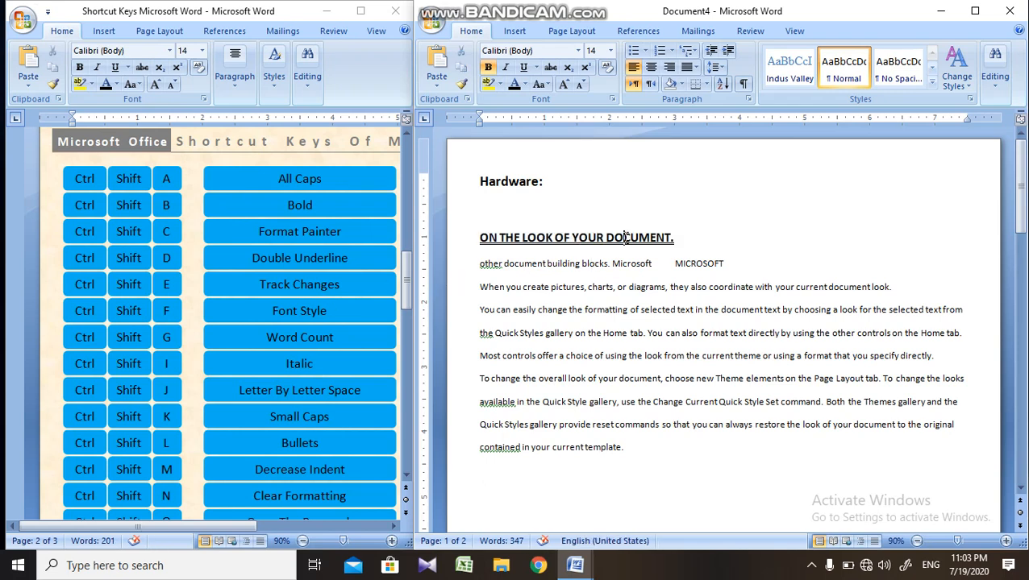
double_click(625, 237)
click(587, 237)
- Create a new blank document and close it again
key(ctrl+n)
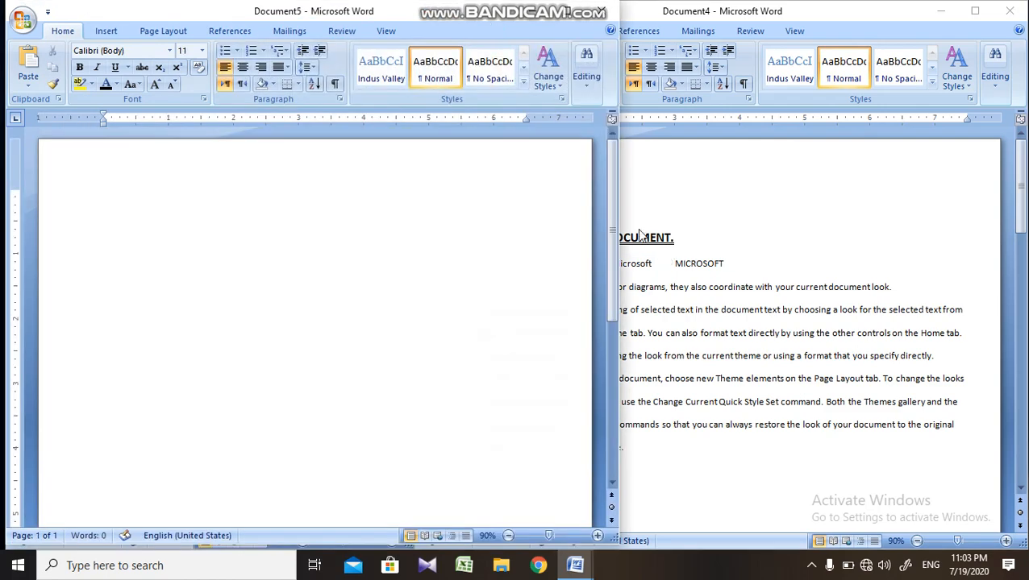
click(584, 17)
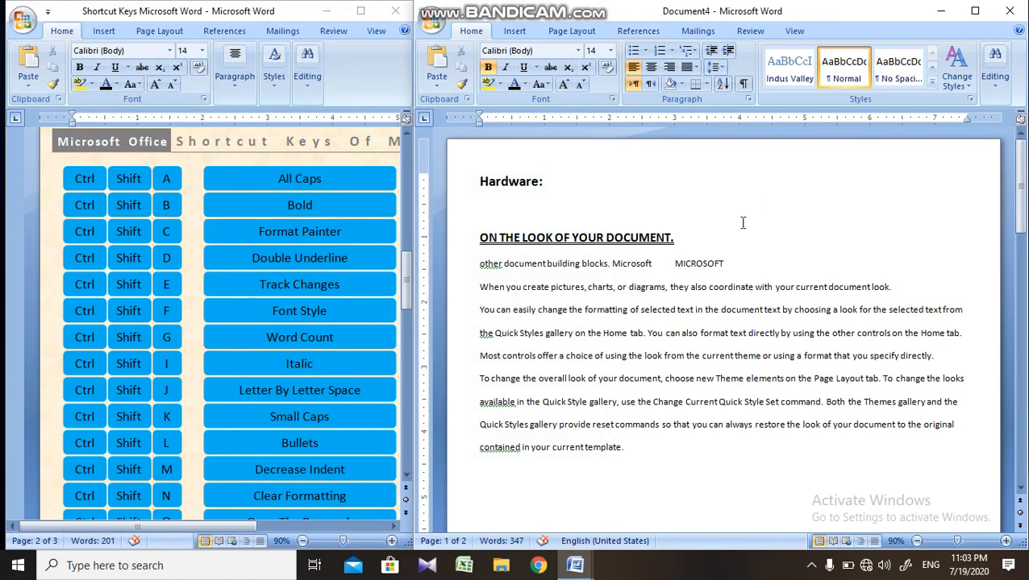
- Insert a page break at the end of the practice document to start a blank third page
key(ctrl+shift+period)
drag(1014, 220, 947, 410)
click(1013, 377)
click(948, 410)
key(ctrl+Return)
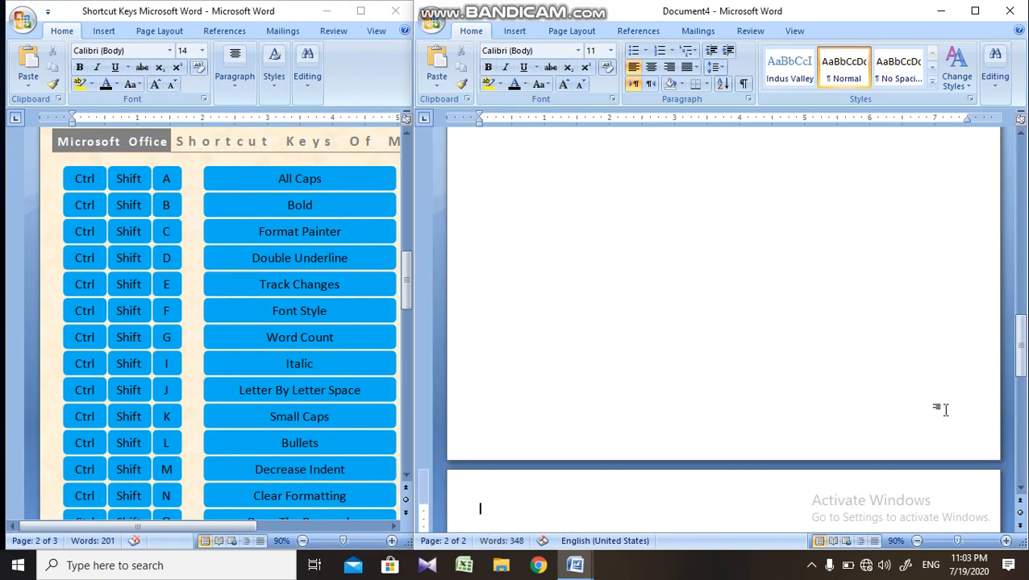
drag(1019, 348, 1020, 375)
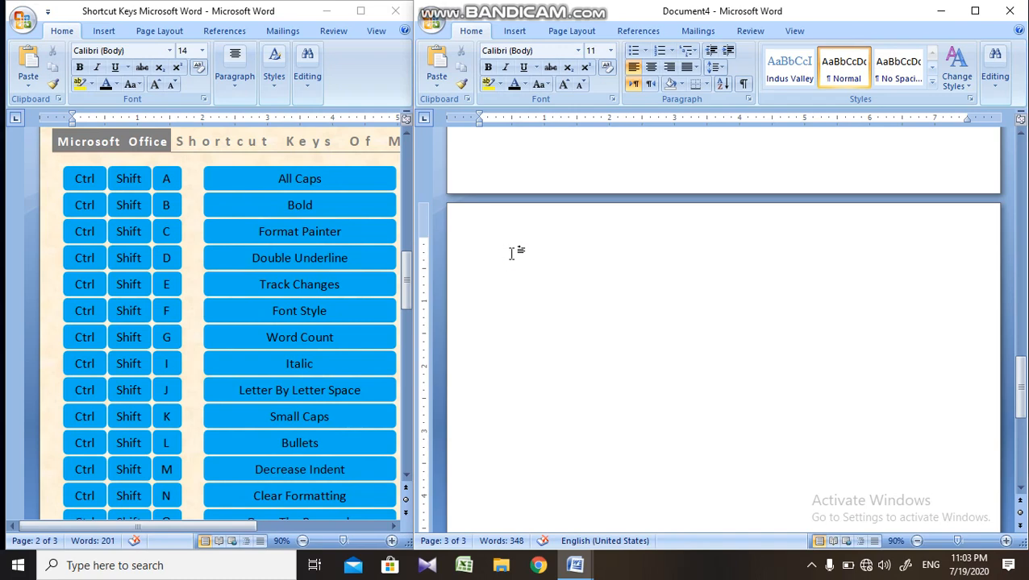
- With Track Changes on, write "this is my website" and "welcome my webpage!!!!!!" as two lines on the blank page
click(739, 34)
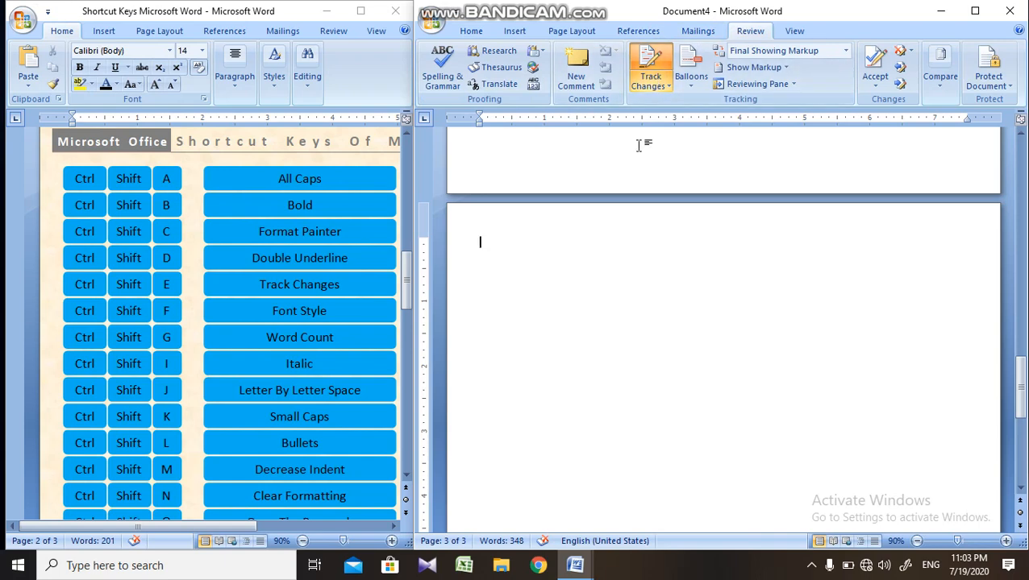
text(this is my )
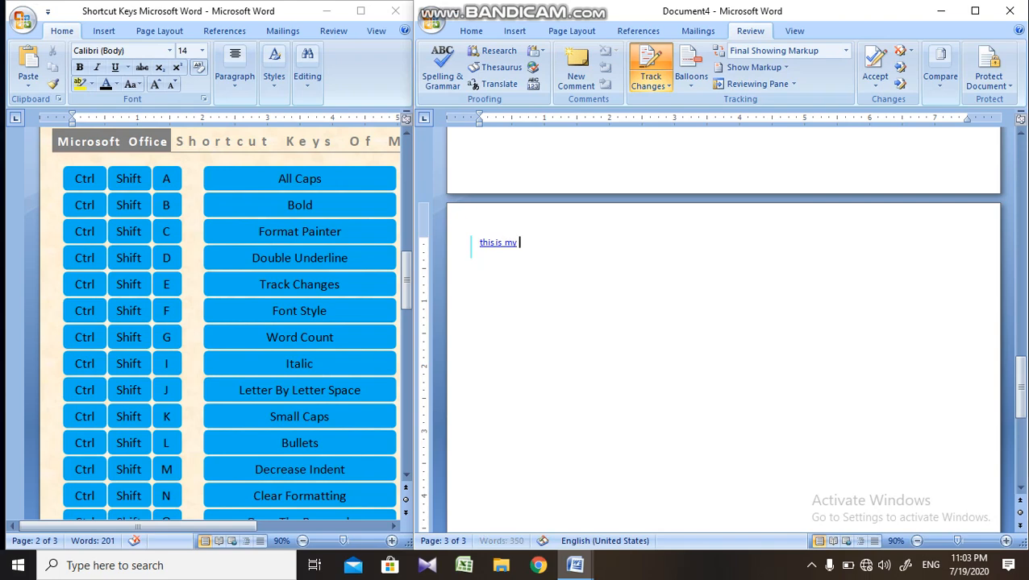
text(website)
key(Return)
text(well)
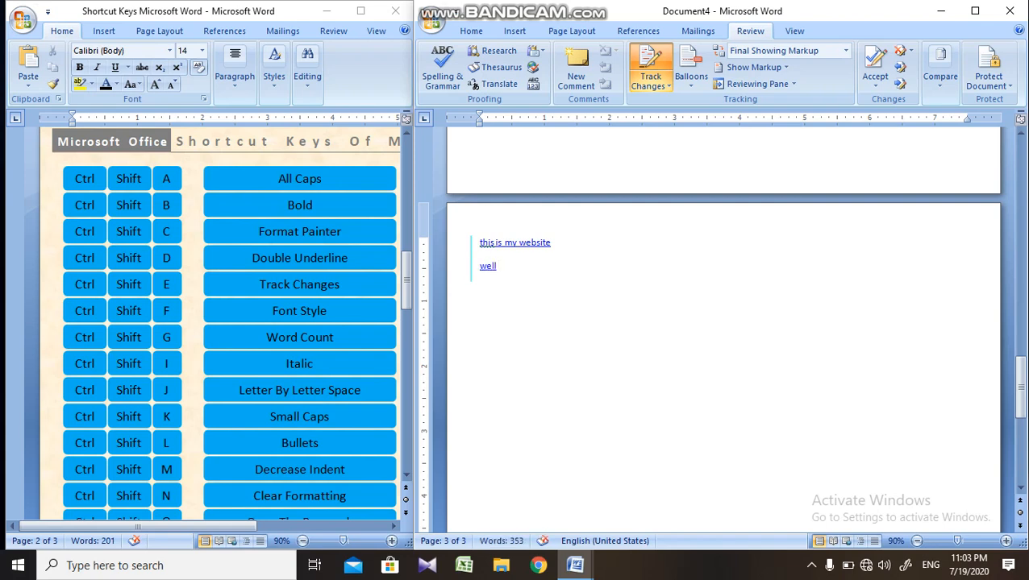
key(BackSpace)
text(come my webpage)
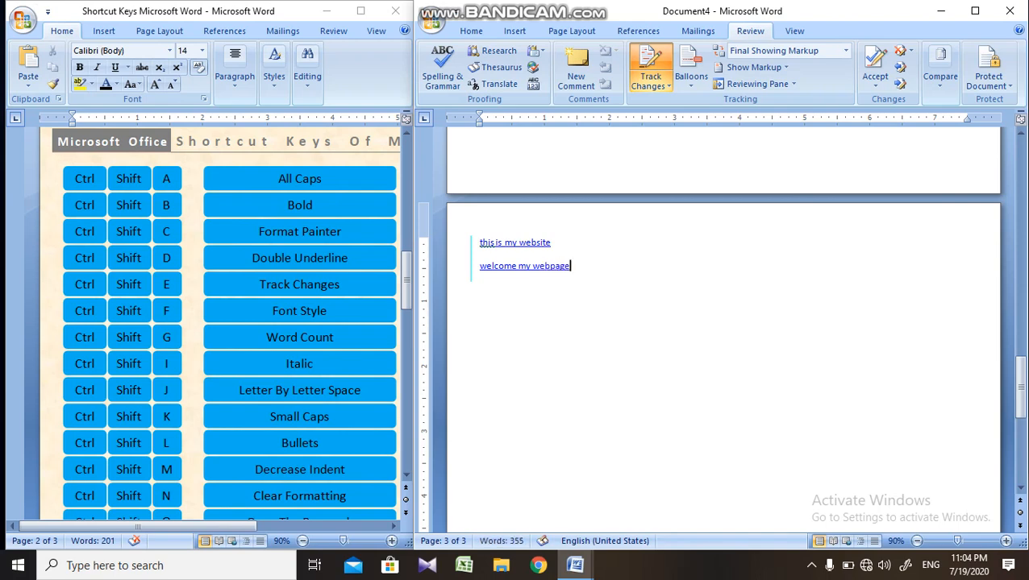
text(!!!!!!)
key(Return)
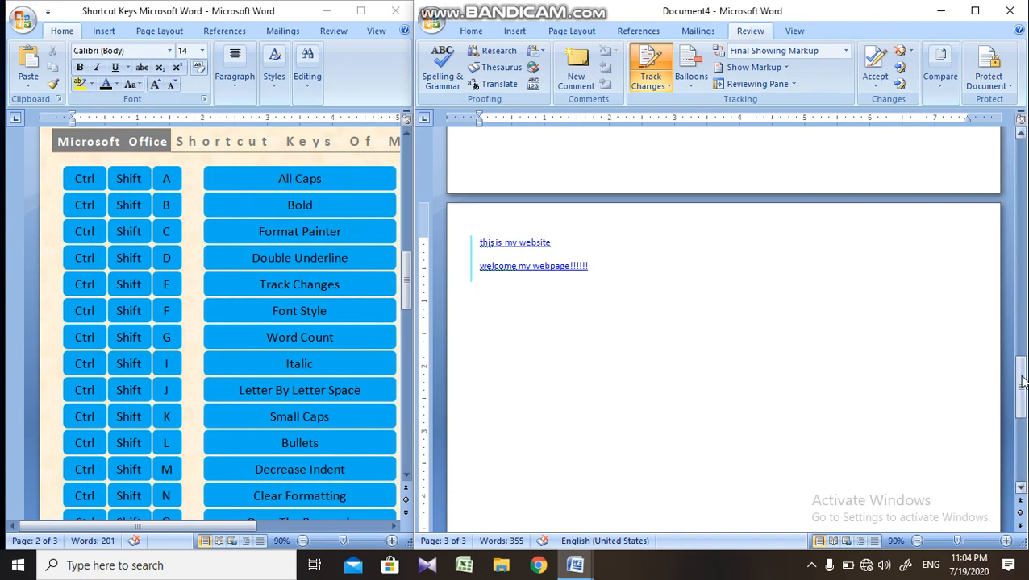
- Return to the first page and turn off Track Changes
drag(1022, 381, 1020, 162)
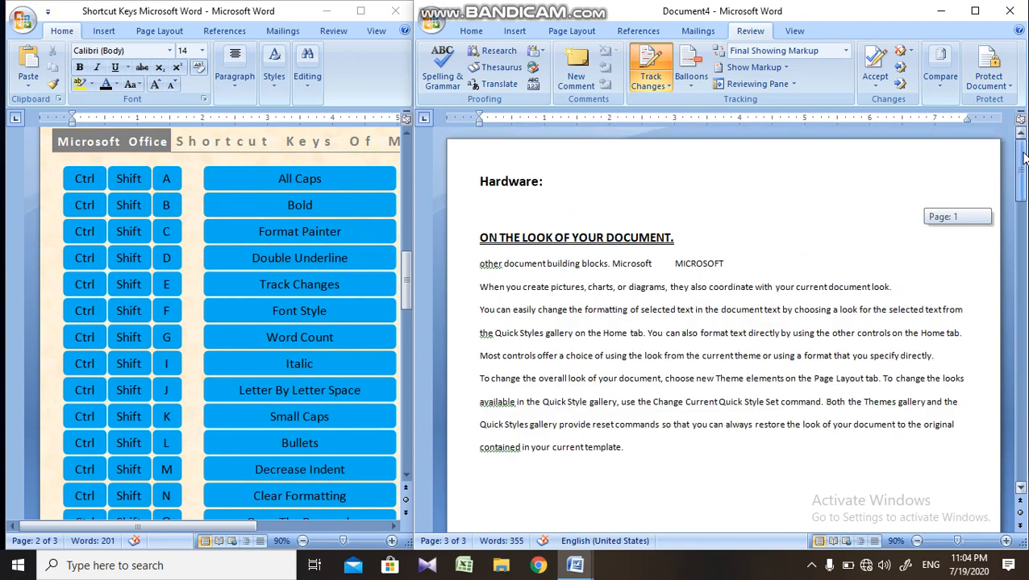
click(657, 58)
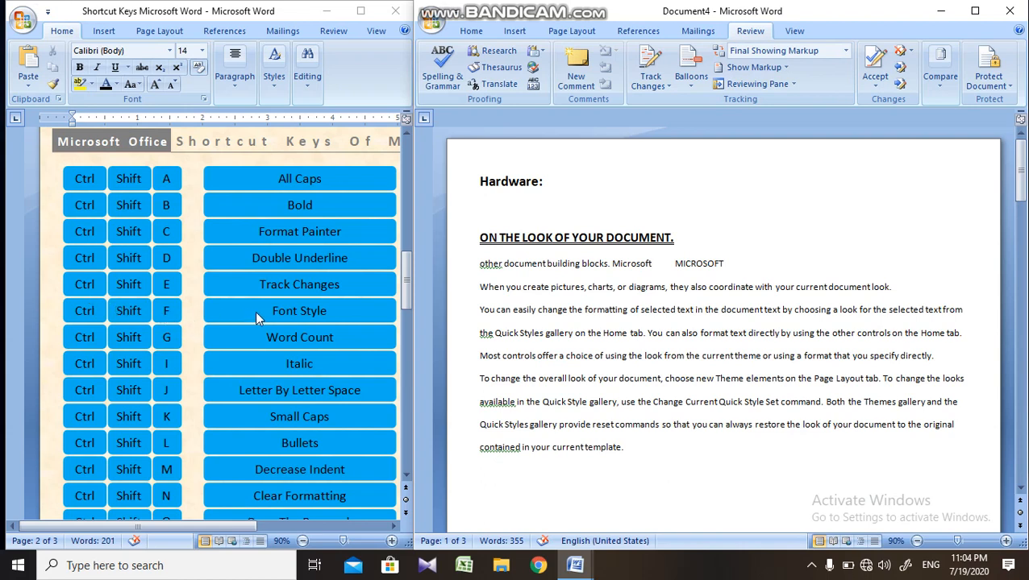
- Select the line "ON THE LOOK OF YOUR DOCUMENT." and apply Traditional Arabic as its complex-script font
click(471, 237)
click(452, 245)
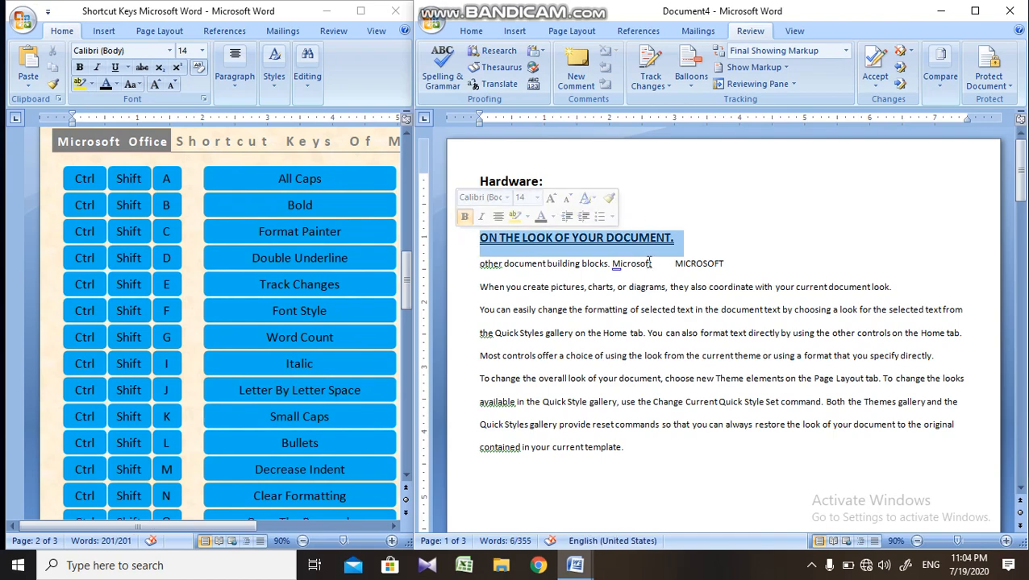
key(ctrl+shift+f)
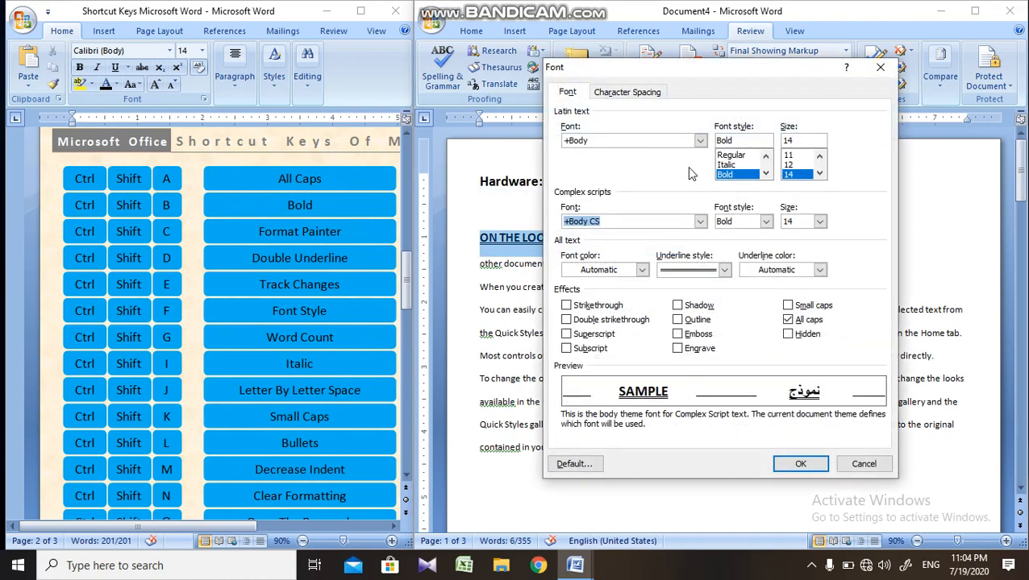
click(699, 222)
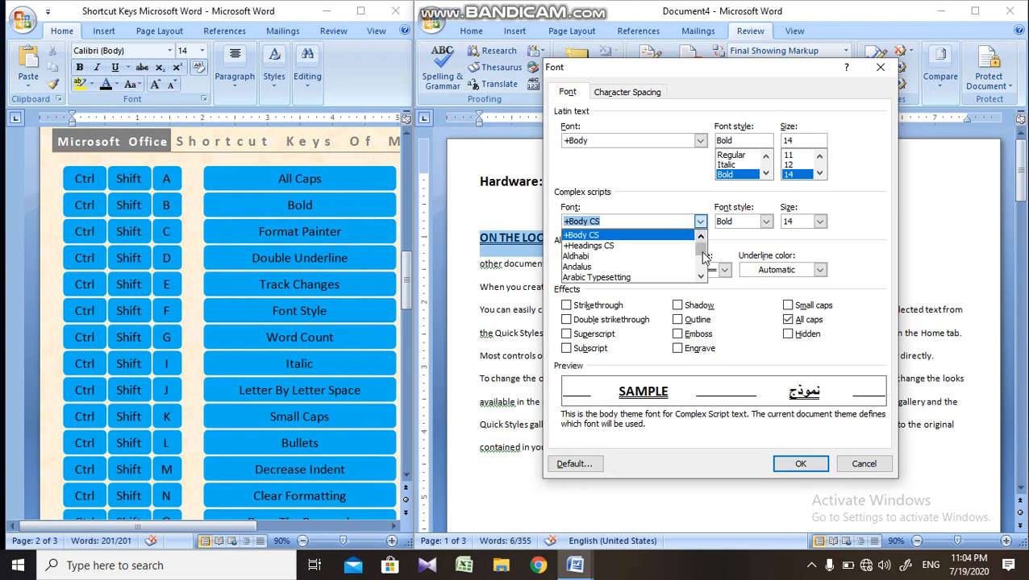
drag(701, 241, 702, 279)
click(589, 245)
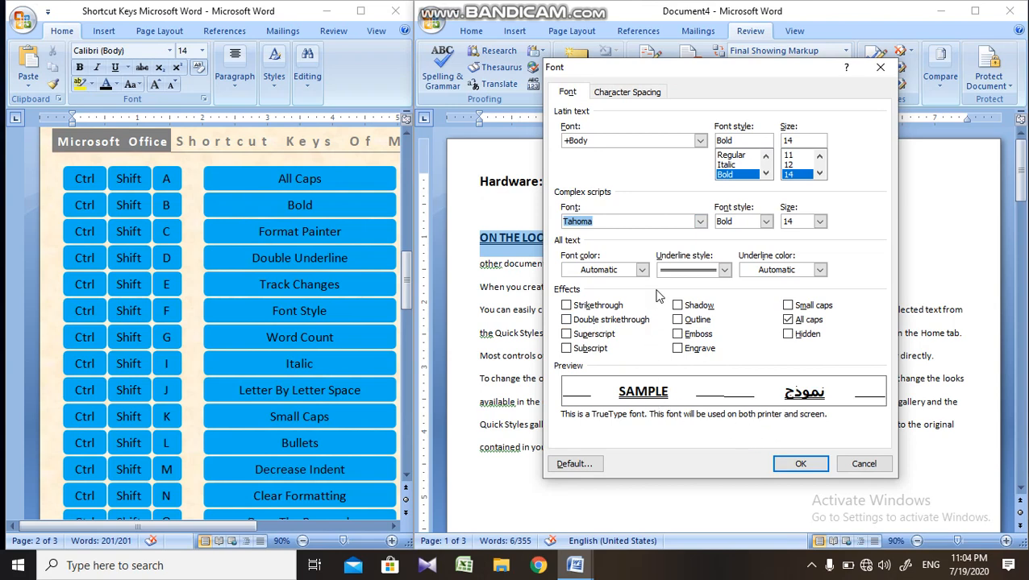
click(700, 222)
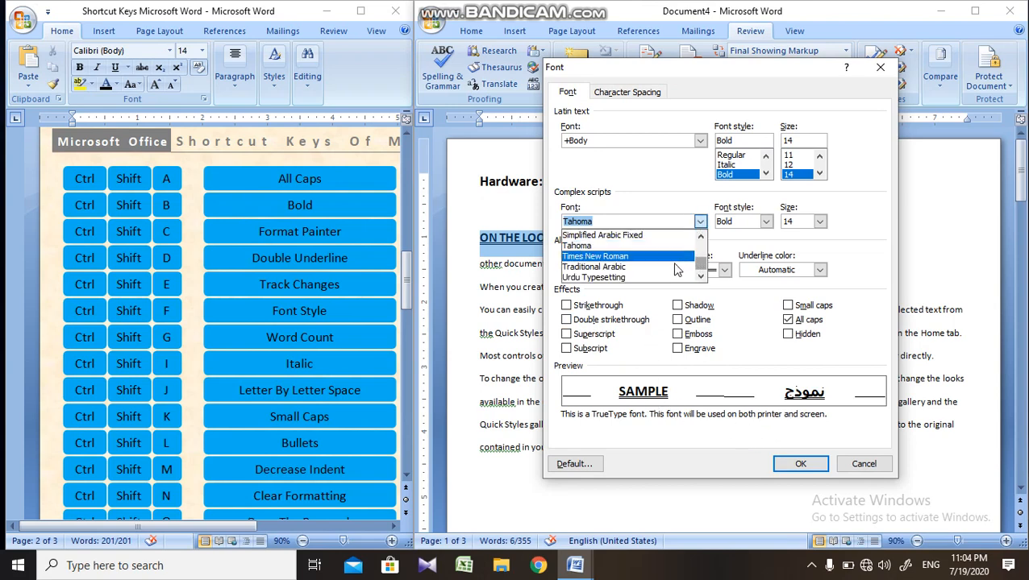
click(666, 274)
key(Down)
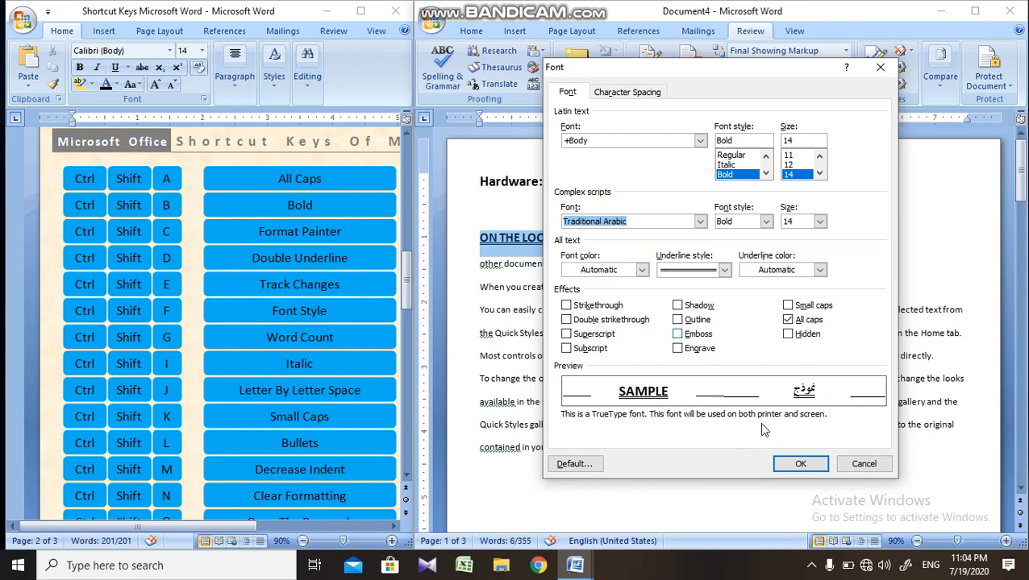
click(800, 464)
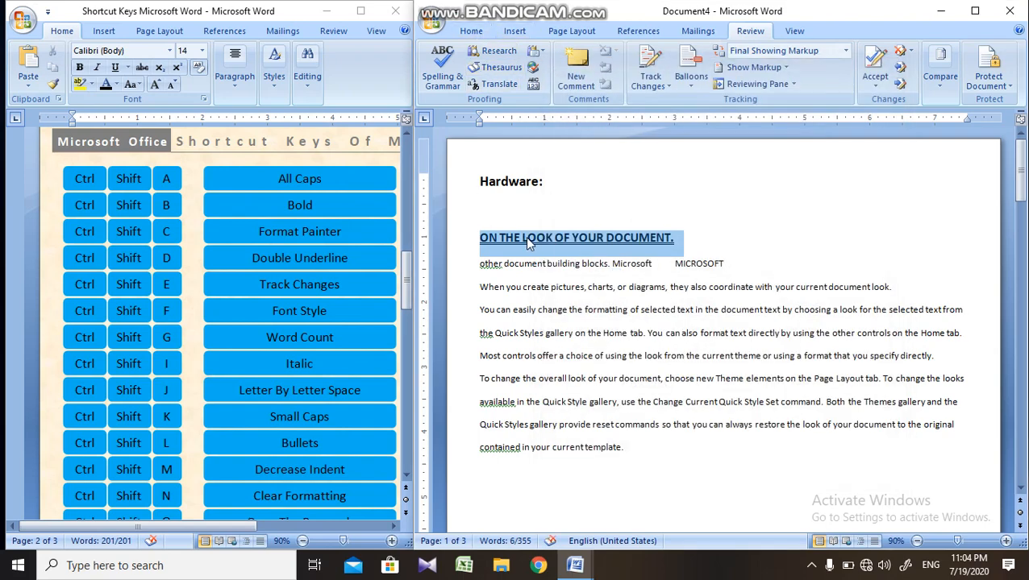
- Change the selected line's complex-script font to jokerman and apply it
key(ctrl+shift+f)
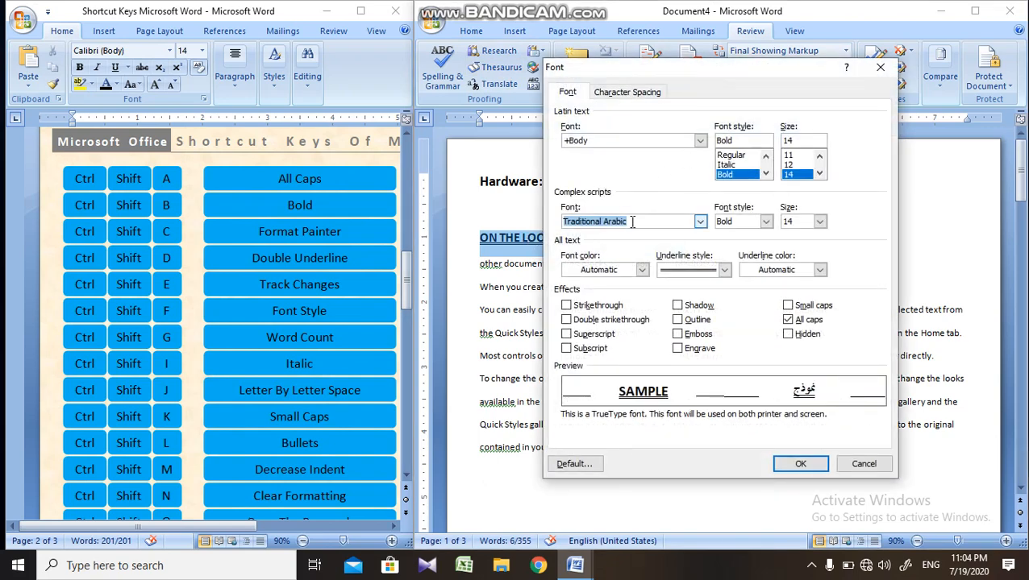
text(jokerman)
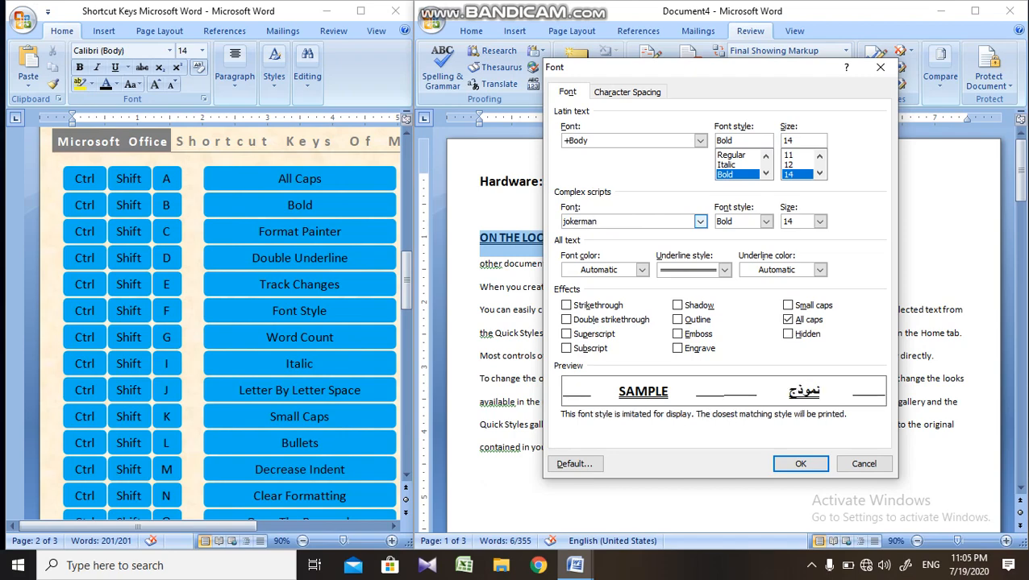
key(Return)
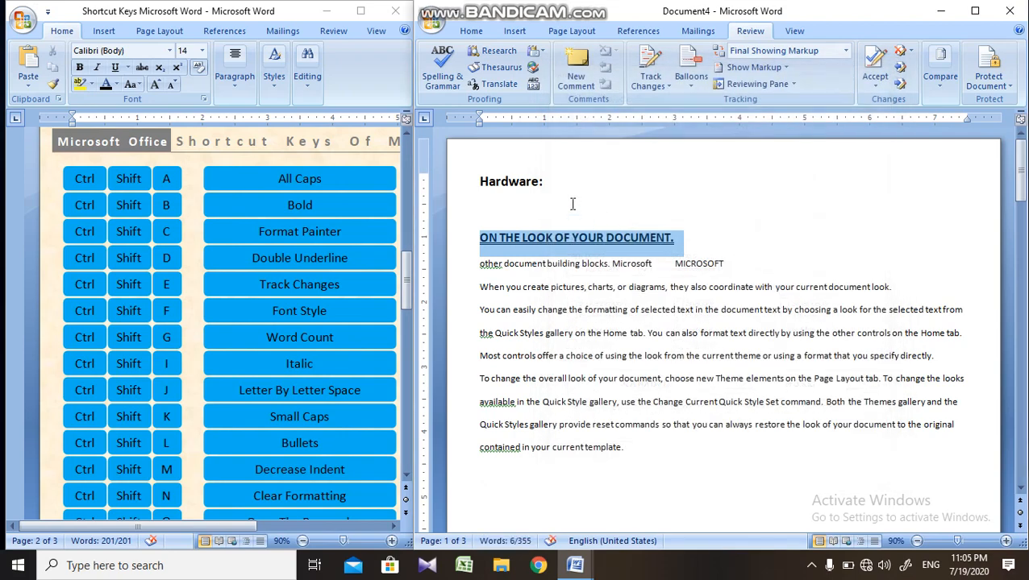
- Apply the Jokerman font to the selected line "ON THE LOOK OF YOUR DOCUMENT."
click(471, 31)
click(551, 50)
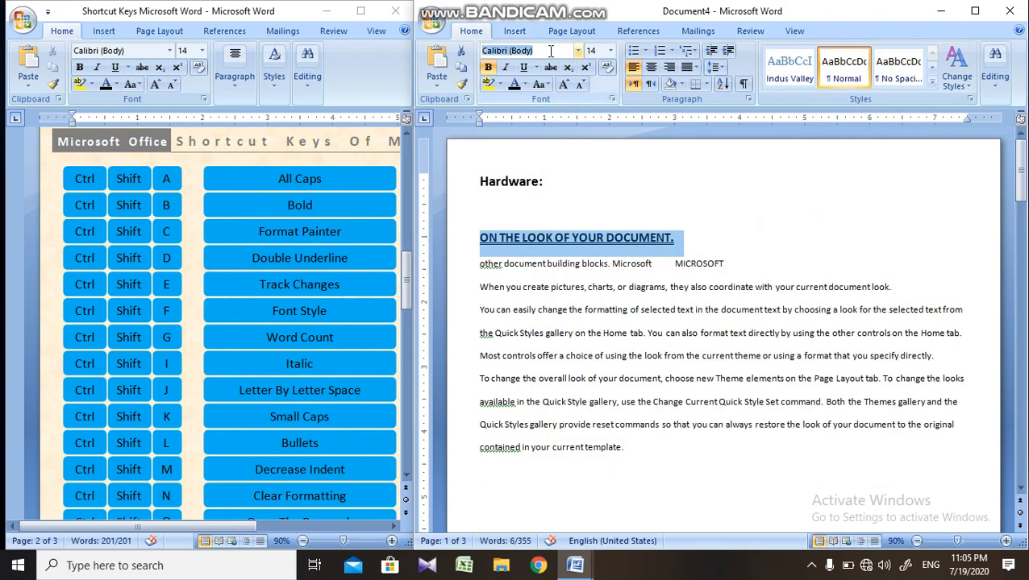
text(jokerman)
key(Return)
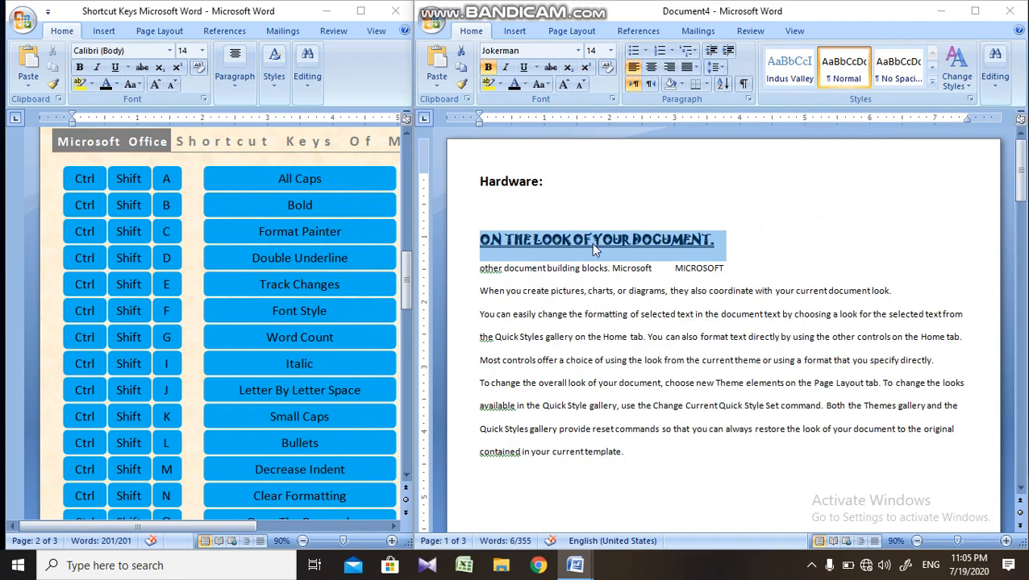
- In the line's font settings, choose Traditional Arabic, then Urdu Typesetting as the complex-script font, and turn off All caps
key(ctrl+shift+f)
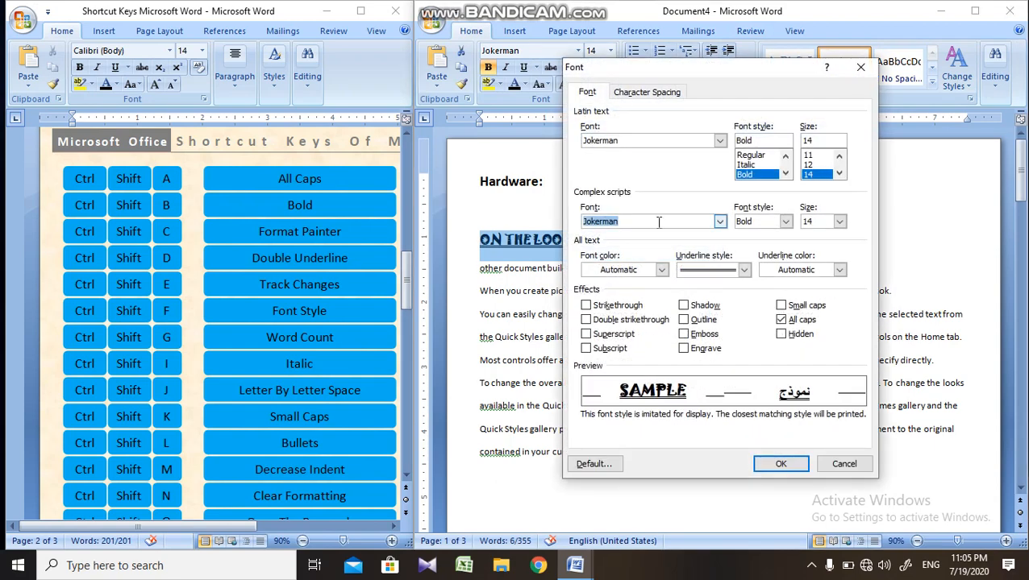
click(719, 222)
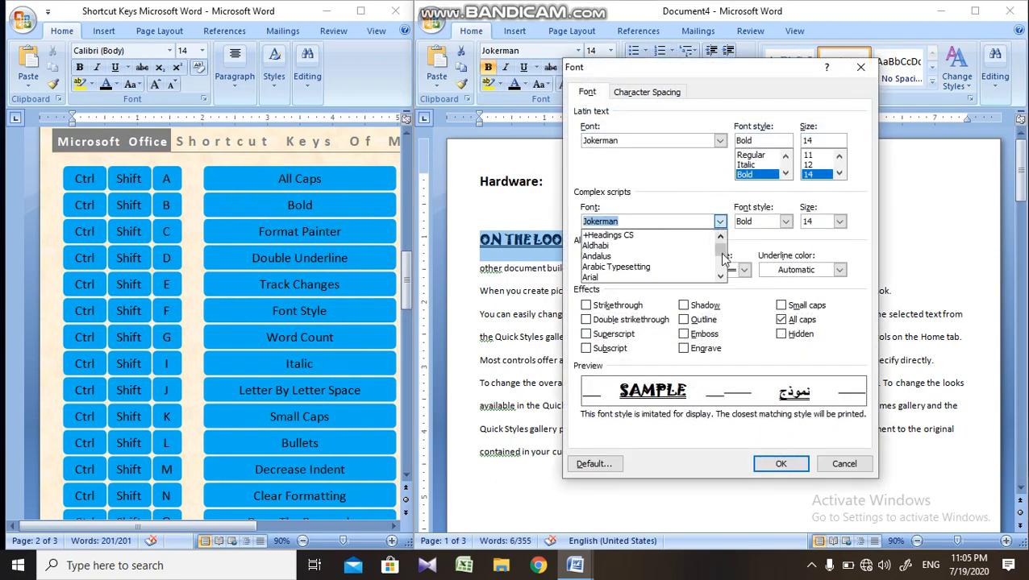
drag(722, 241, 723, 270)
click(694, 266)
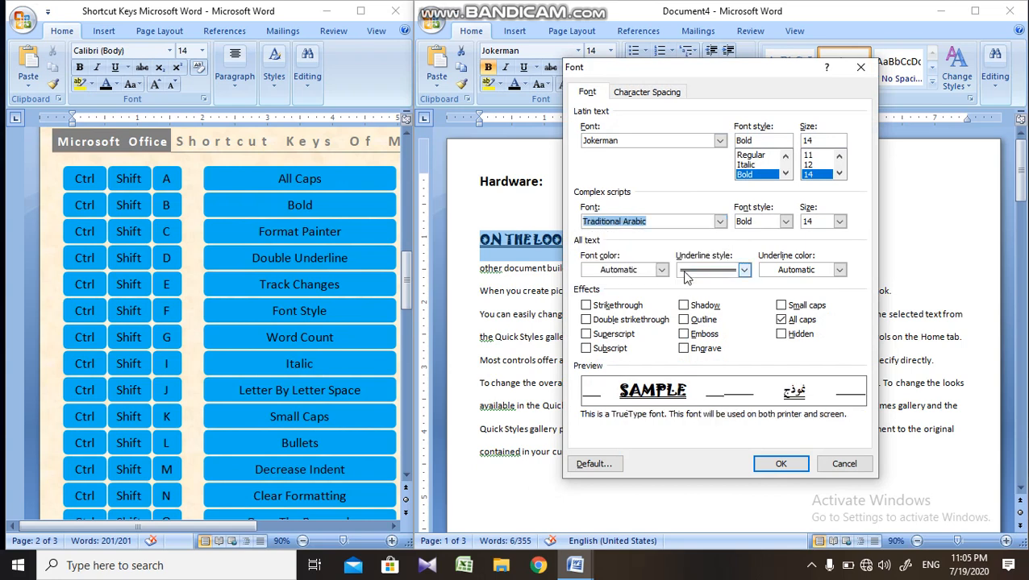
click(719, 223)
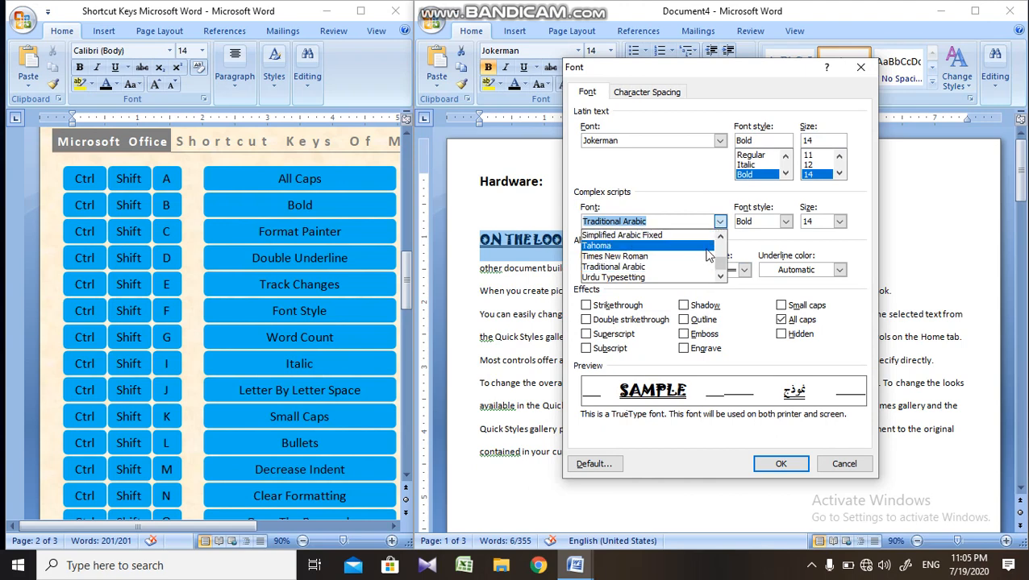
click(687, 277)
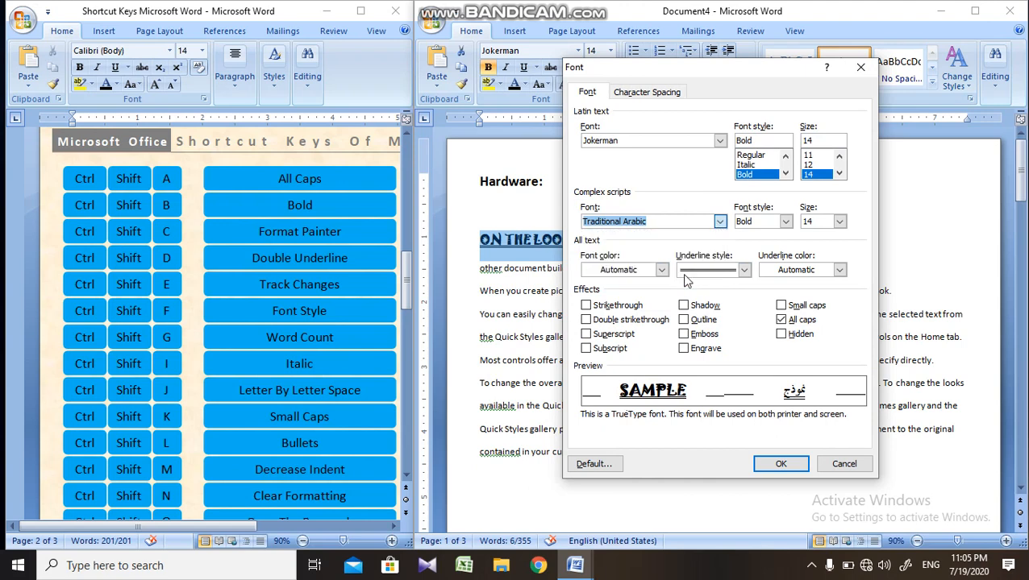
click(789, 320)
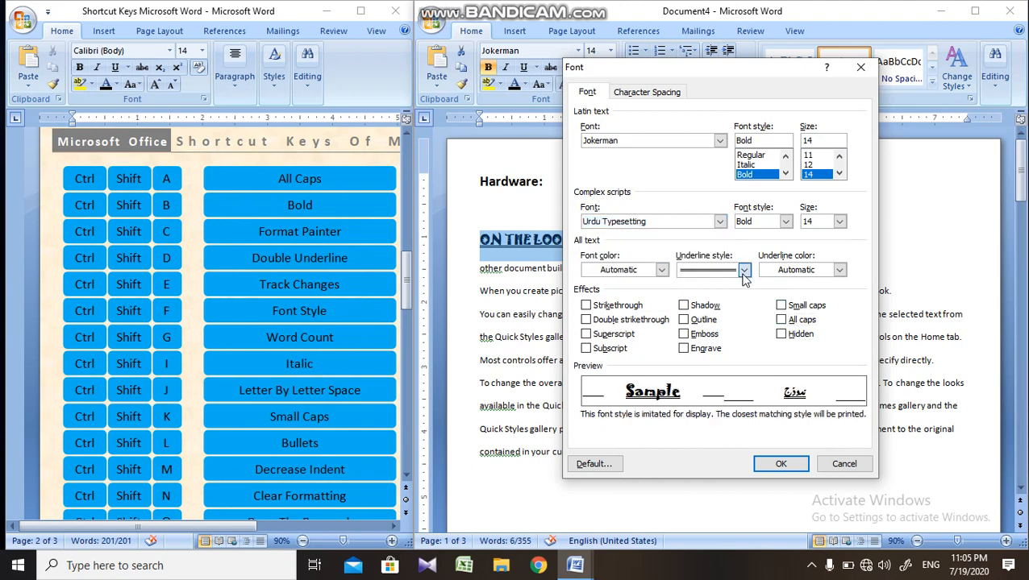
- Try Tahoma as the complex-script font, then set it to Segoe UI Semilight
click(743, 270)
click(713, 221)
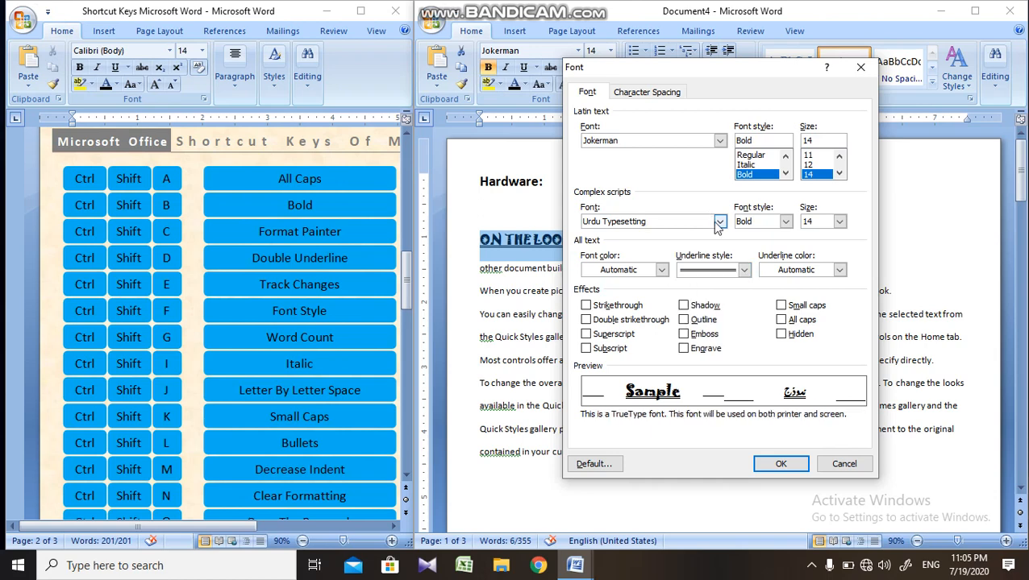
click(719, 222)
click(702, 245)
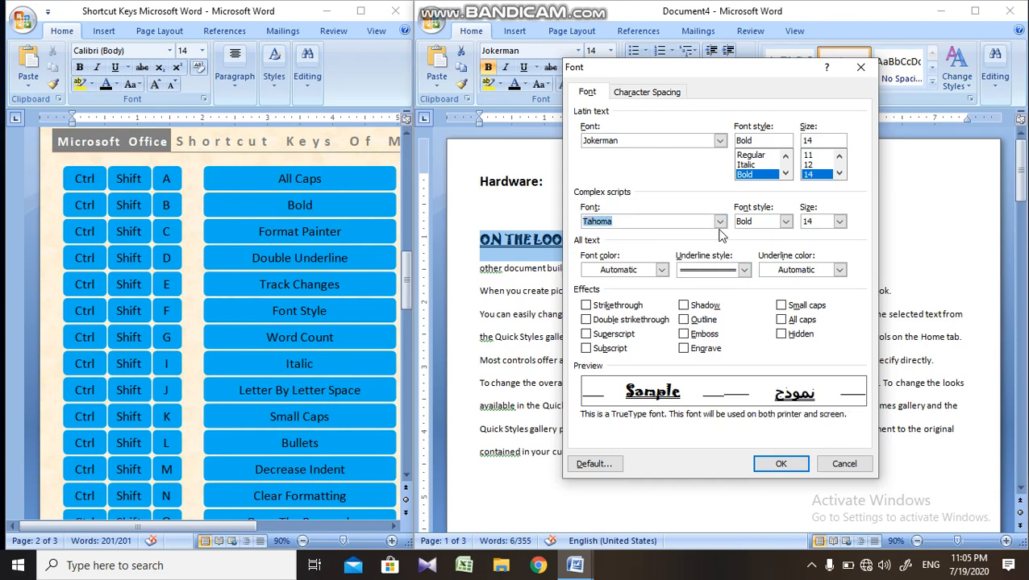
click(719, 222)
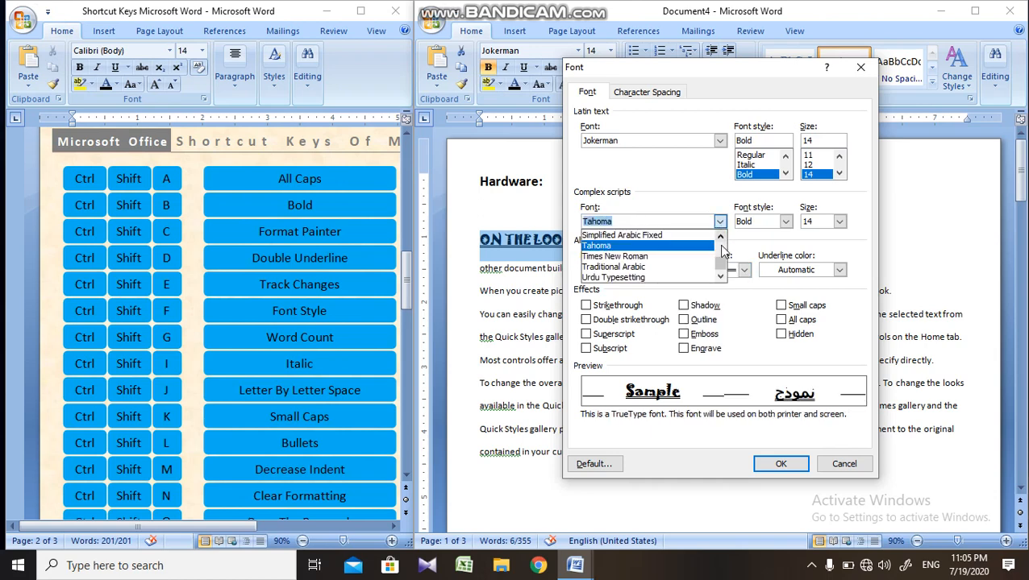
scroll(724, 256, up, 1)
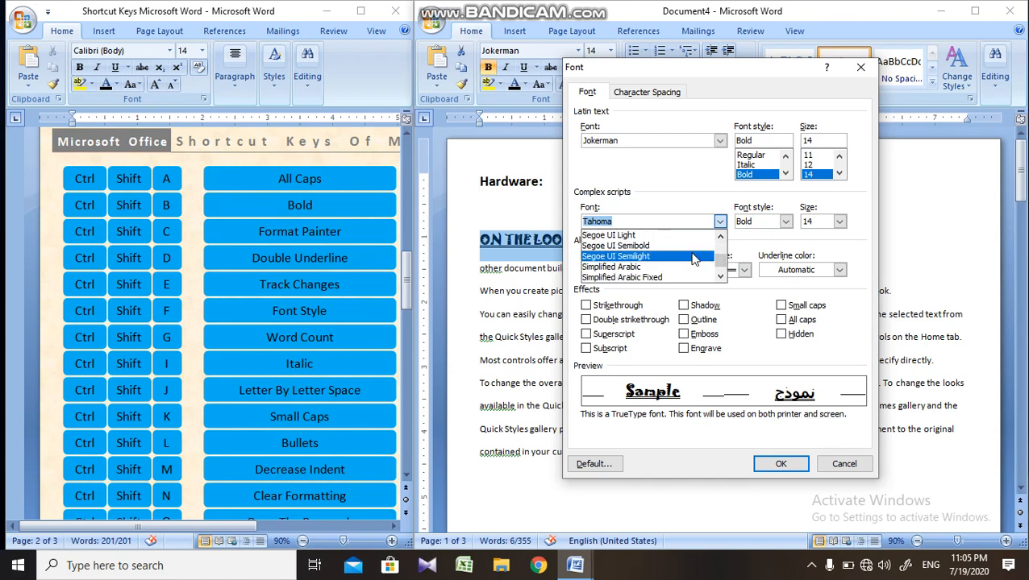
click(691, 256)
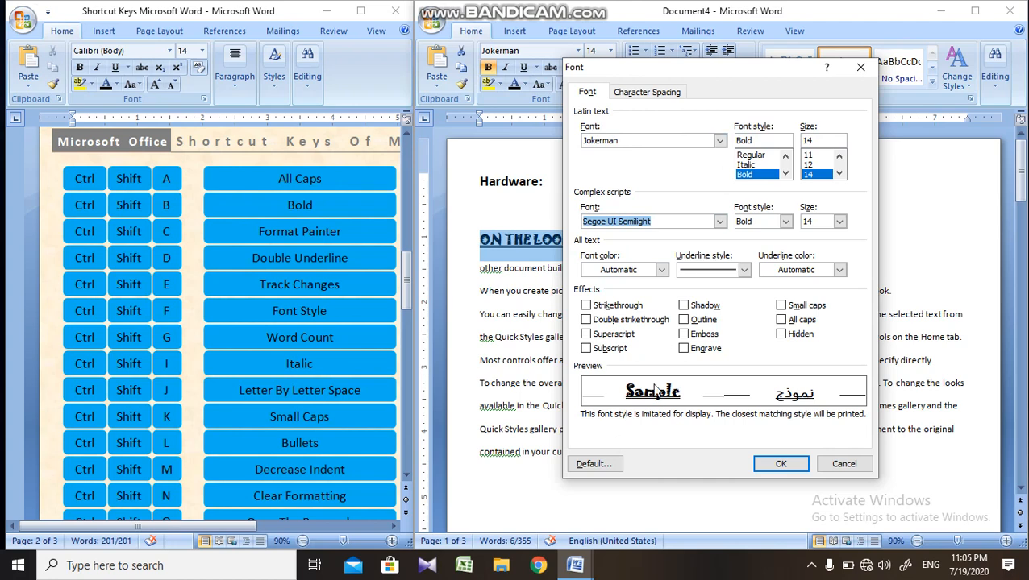
- Try Ink Free as the line's Latin font, then set it to +Headings
click(719, 140)
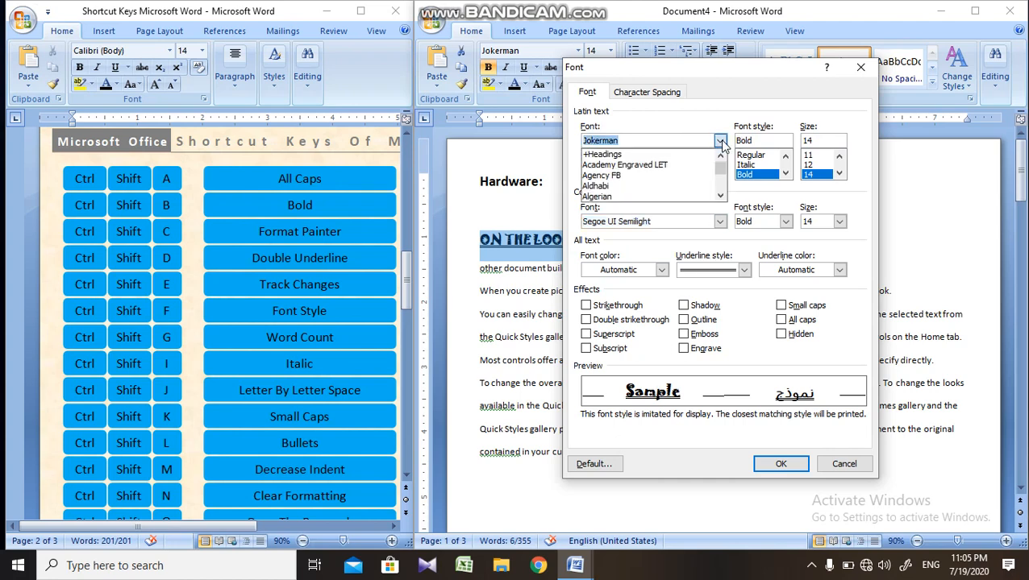
click(690, 165)
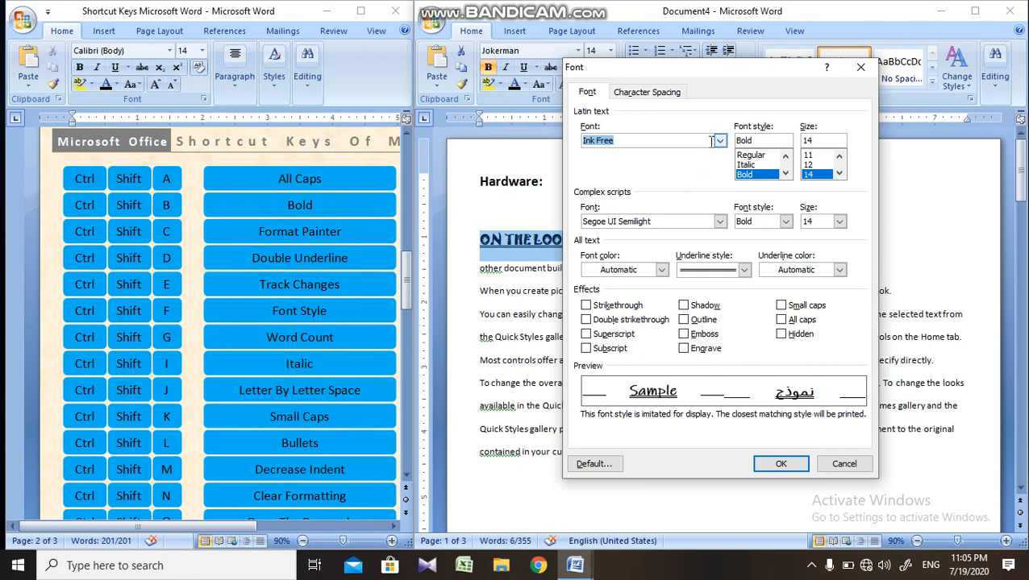
click(719, 140)
scroll(710, 169, up, 15)
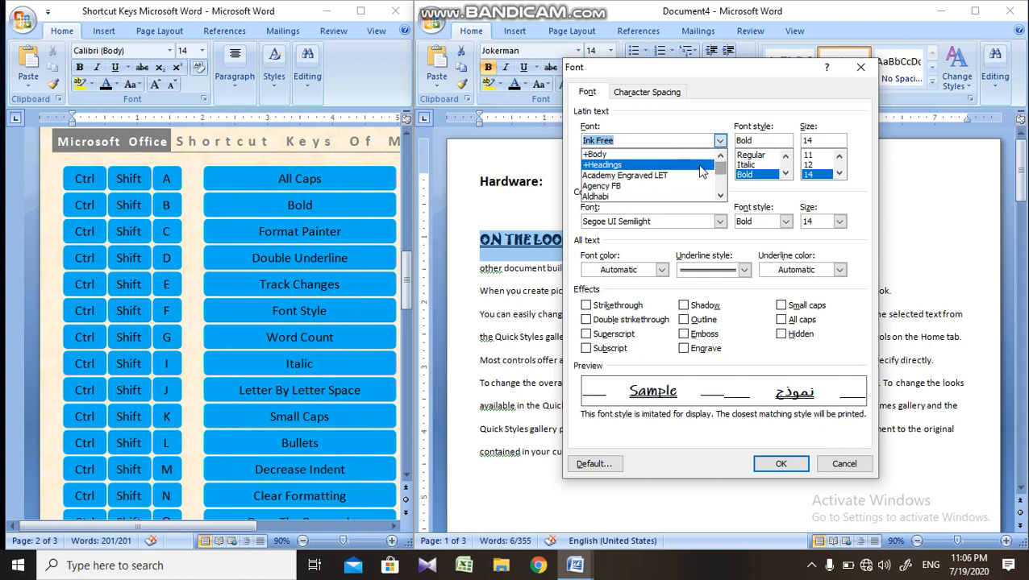
click(699, 166)
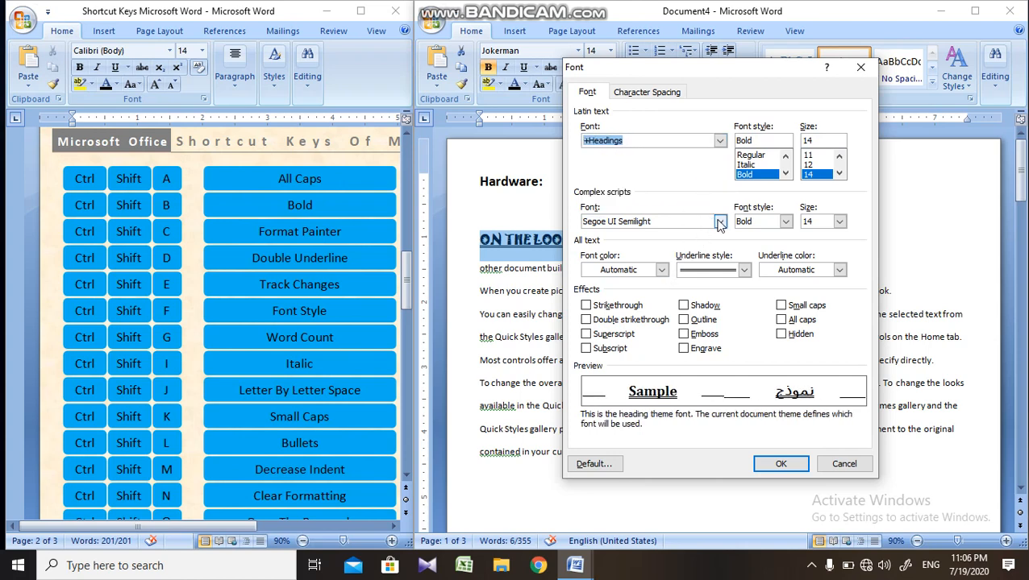
click(719, 222)
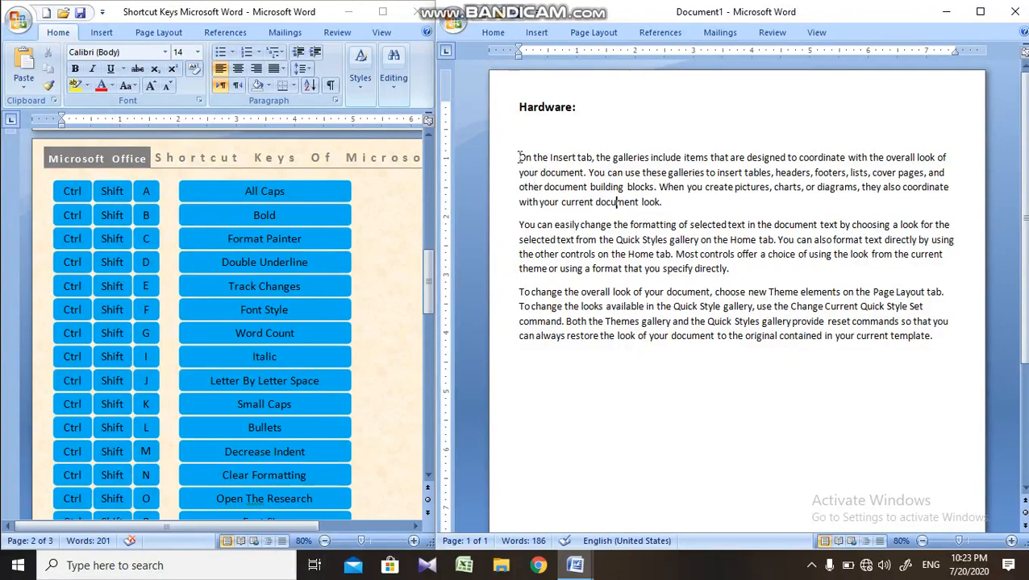
- Open the font settings for the first body paragraph under "Hardware:" and choose Yu Gothic UI as its Latin font
drag(519, 158, 627, 191)
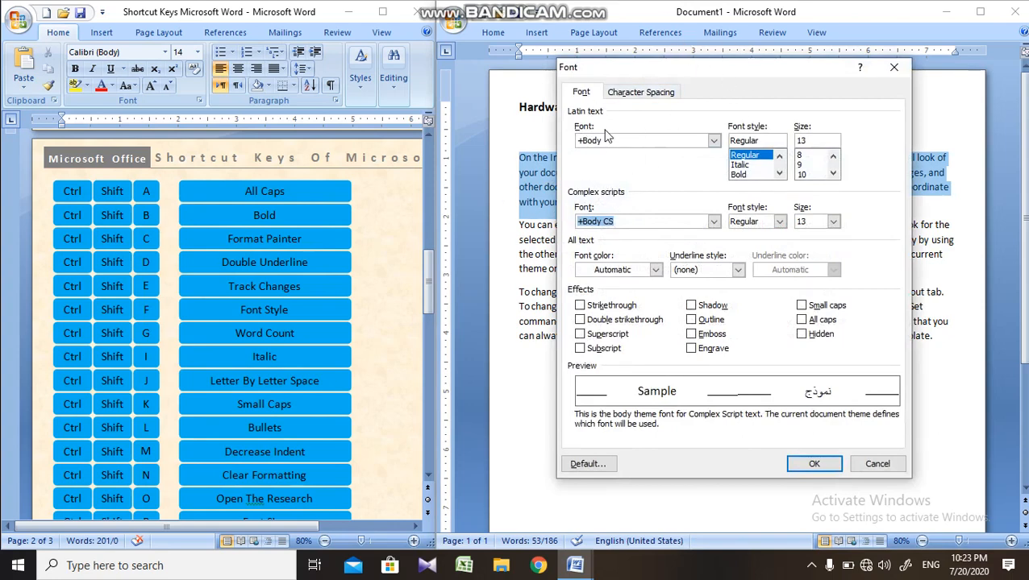
click(645, 140)
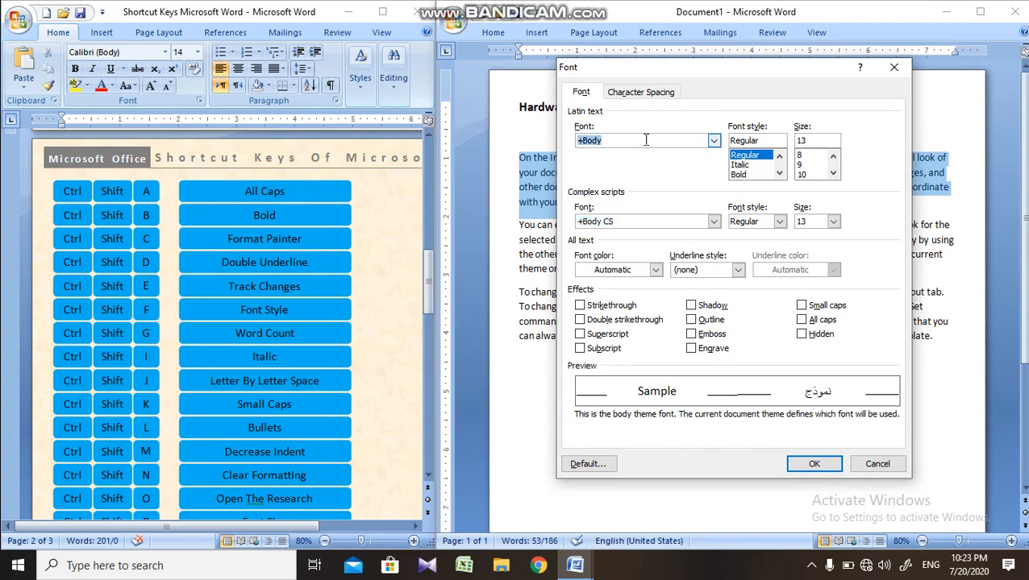
click(712, 141)
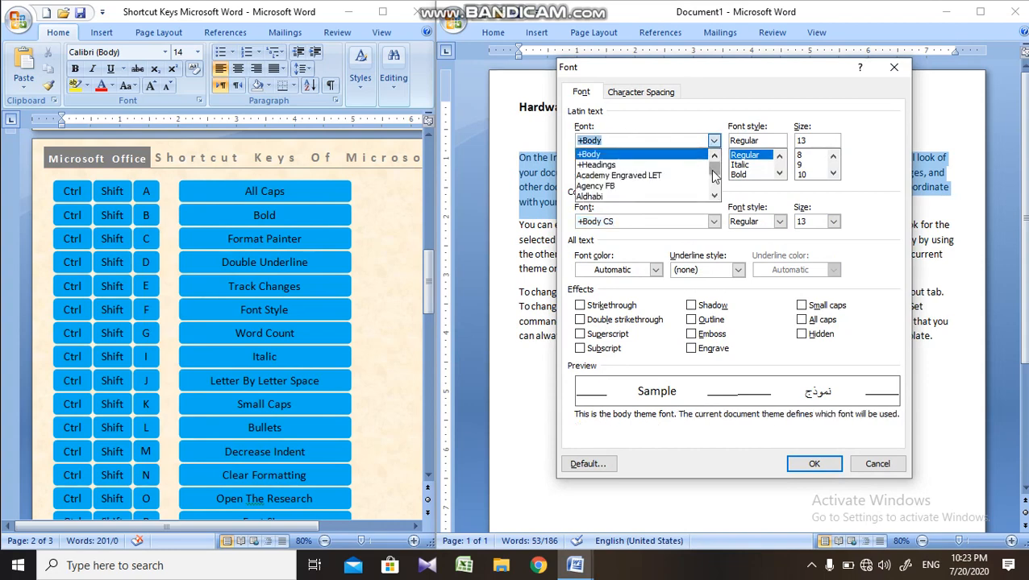
drag(712, 171, 714, 191)
click(651, 163)
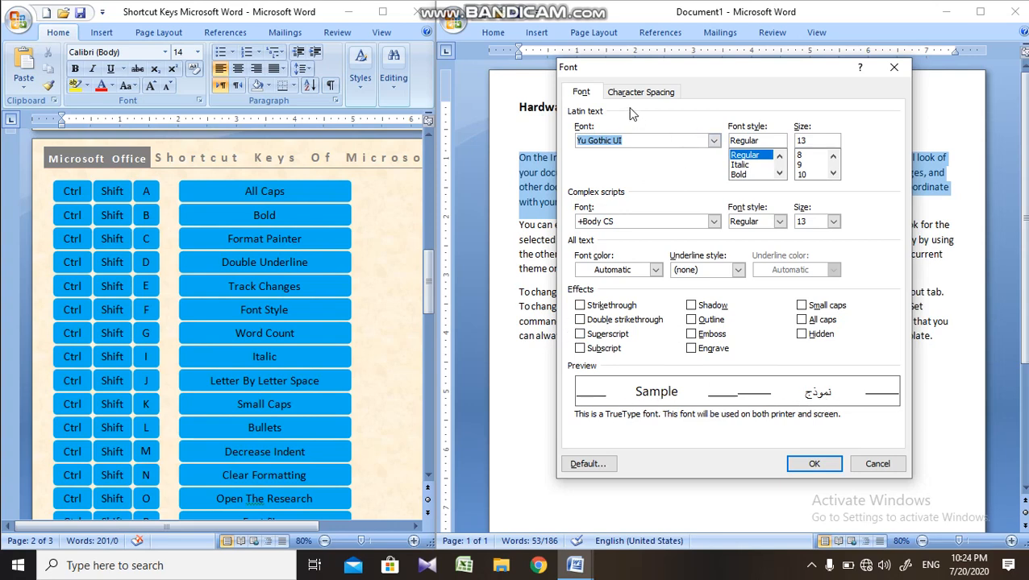
- Try Yu Gothic UI Semilight and Webdings as the paragraph's Latin font, then set it to Vivaldi
click(685, 141)
click(713, 141)
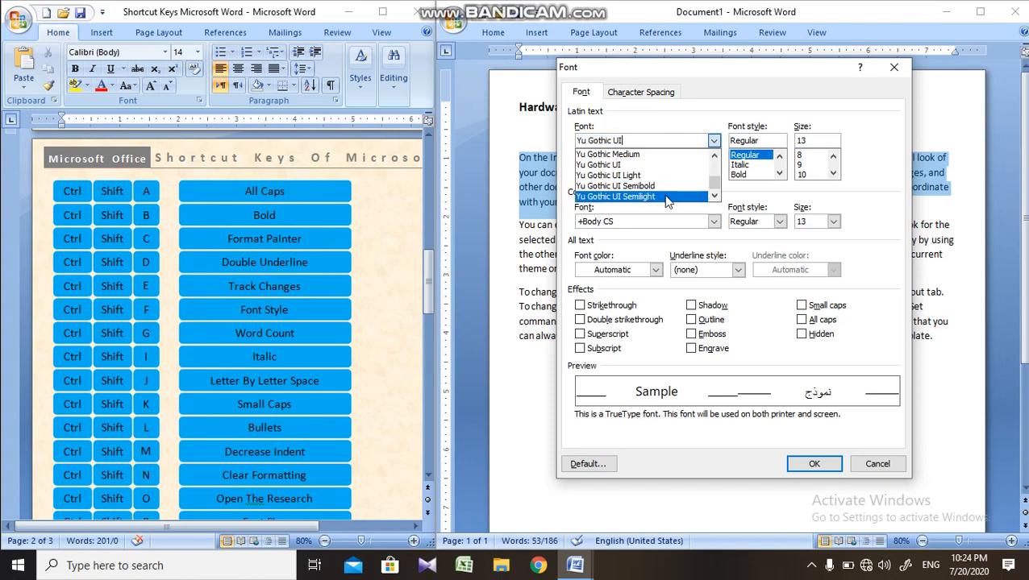
click(666, 198)
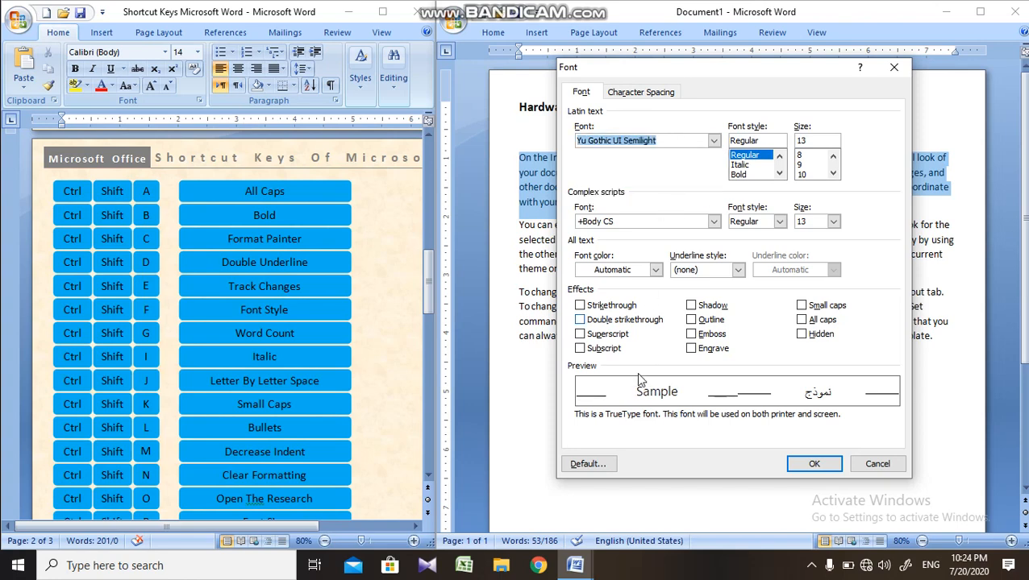
click(713, 141)
scroll(617, 185, up, 4)
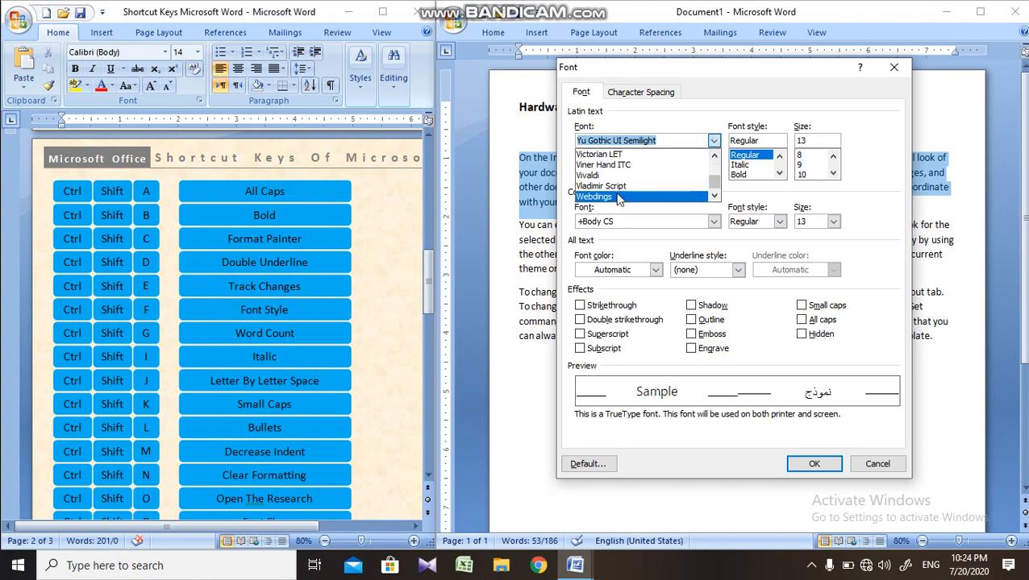
click(617, 198)
click(714, 142)
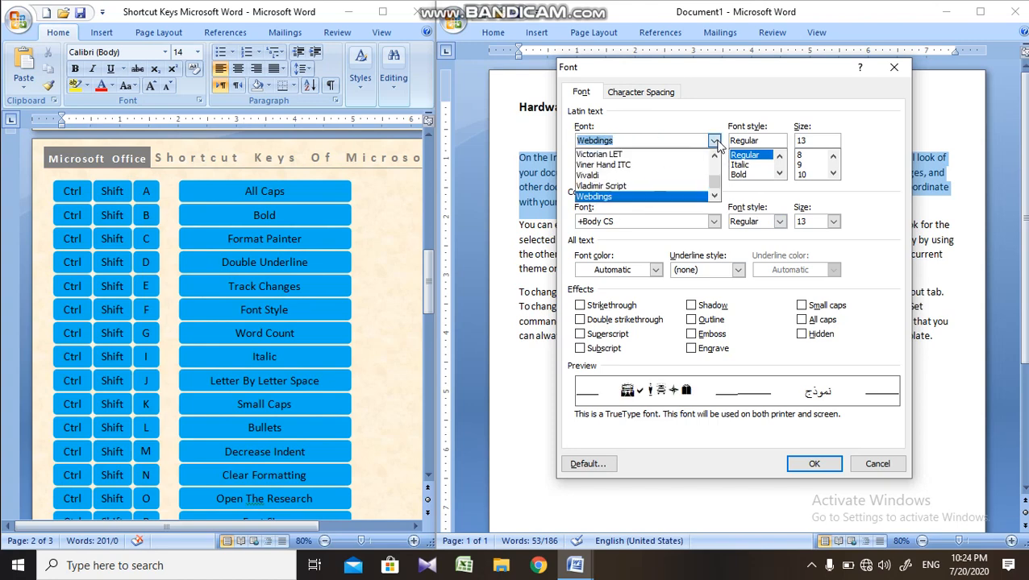
click(641, 175)
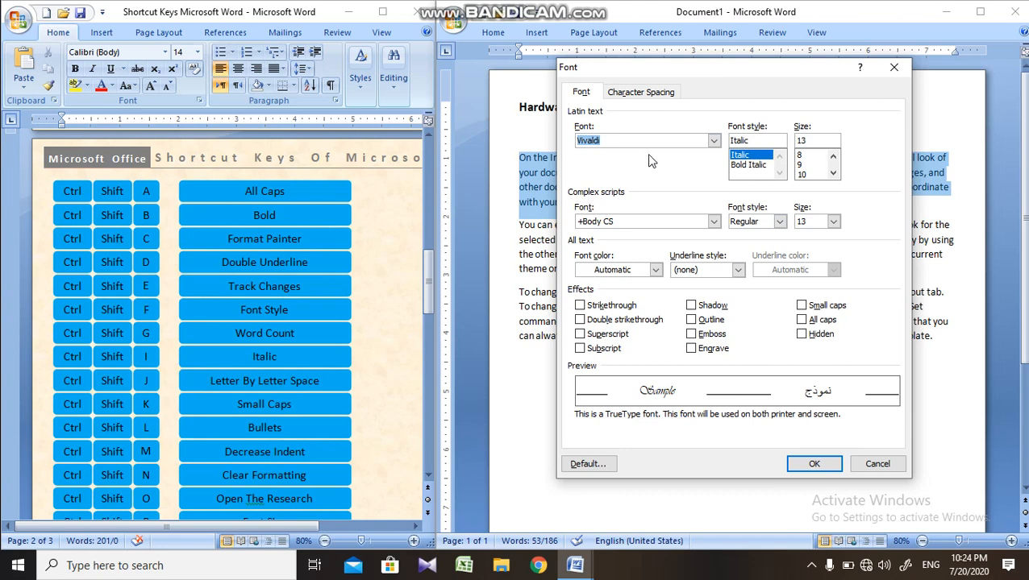
- Try Aldhabi as the paragraph's complex-script font, then set it to Andalus
click(671, 221)
click(713, 221)
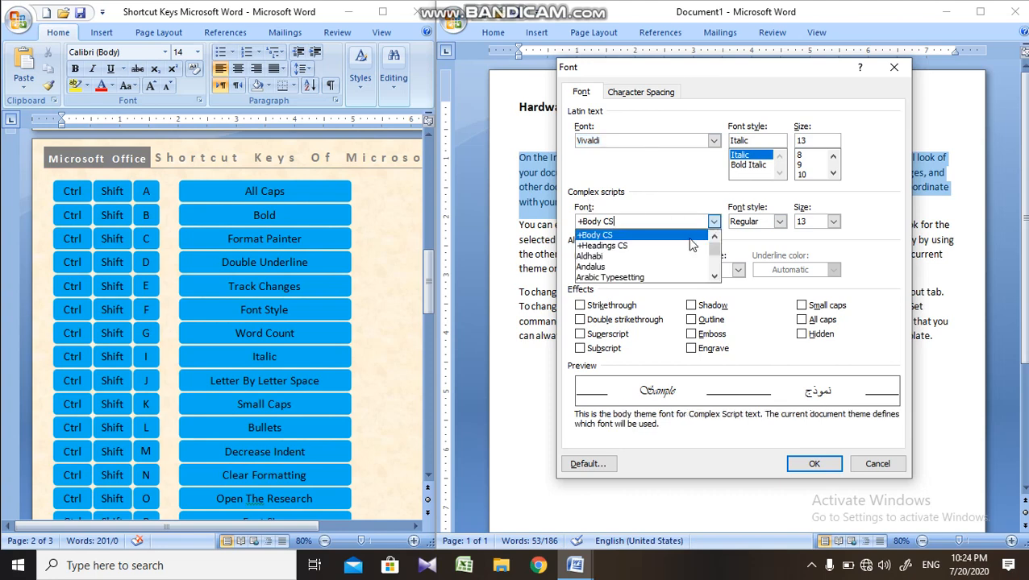
click(683, 256)
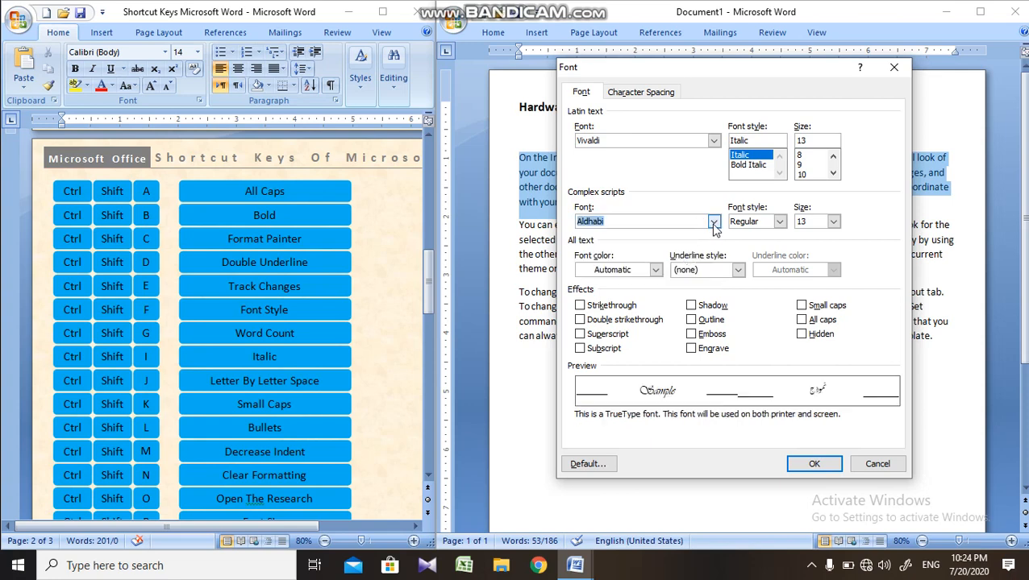
click(714, 224)
drag(714, 246, 713, 249)
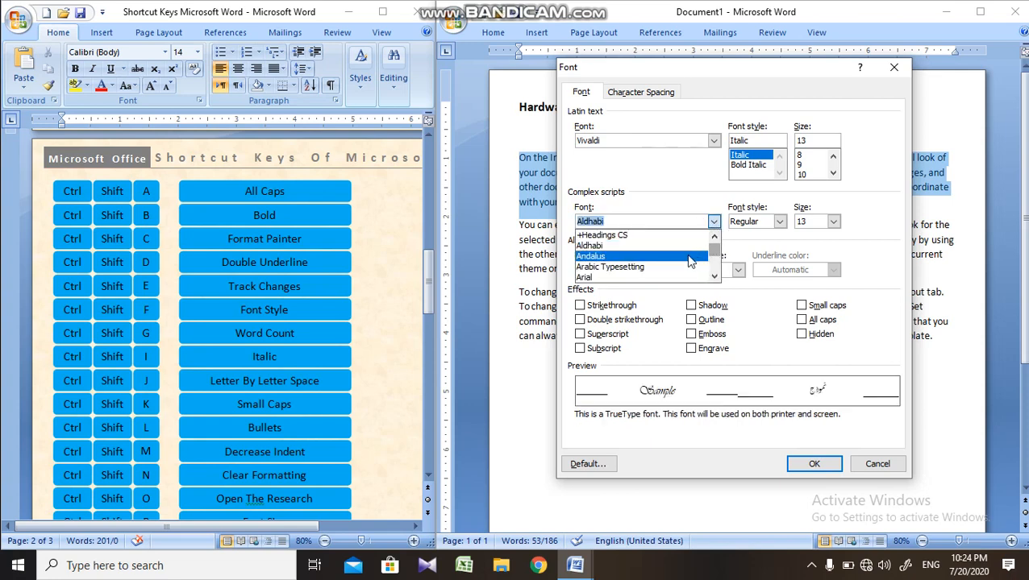
click(690, 257)
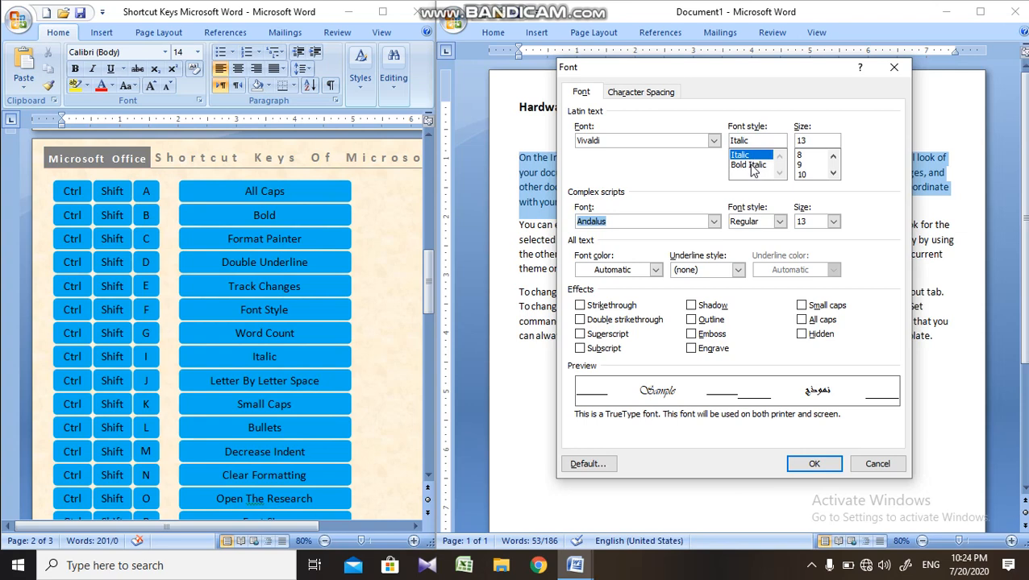
- Examine the available Latin sizes, complex-script sizes and font styles, font colors and underline styles in the font settings
click(833, 173)
click(833, 173)
click(833, 174)
click(833, 173)
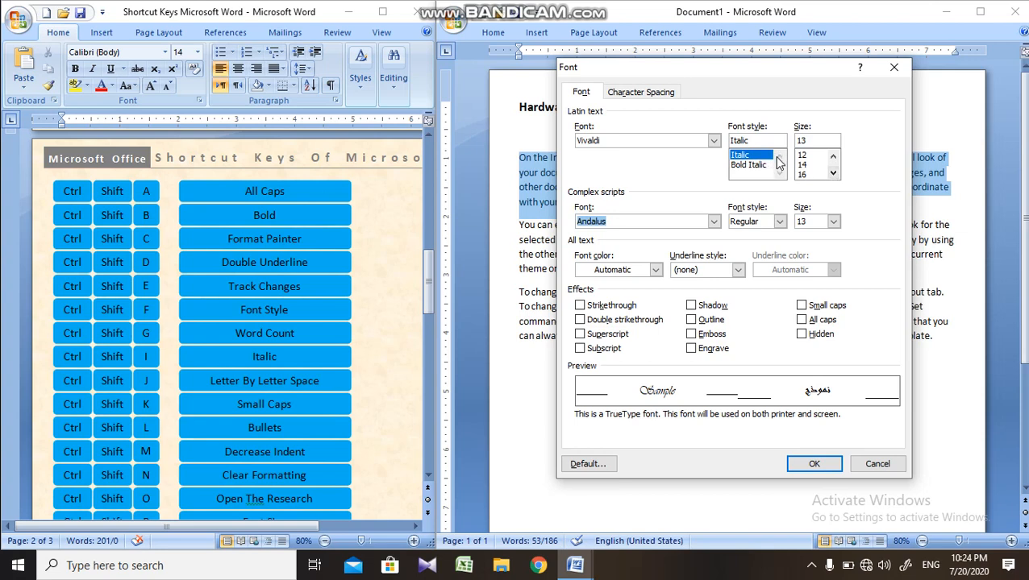
click(835, 222)
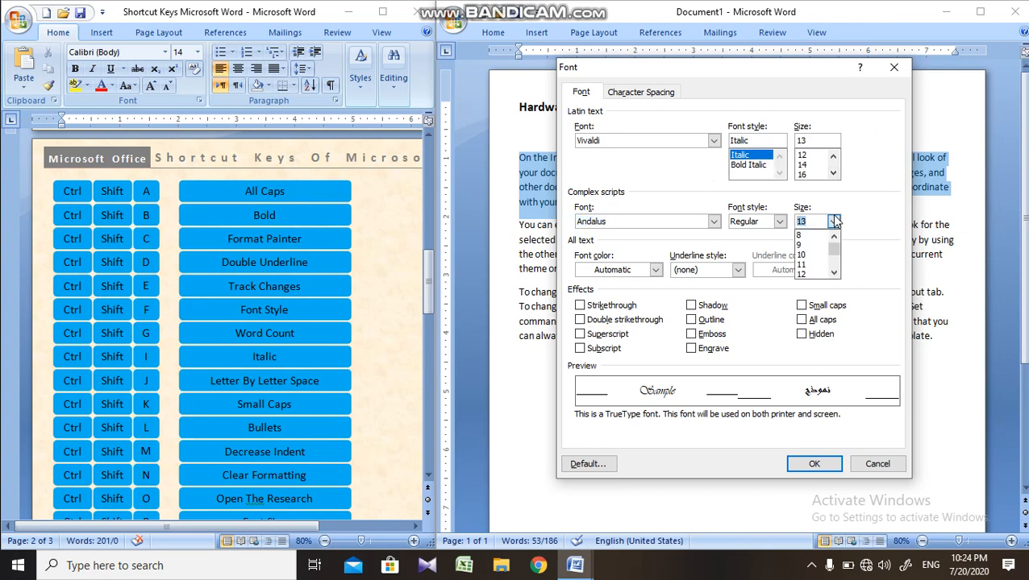
click(779, 221)
click(778, 221)
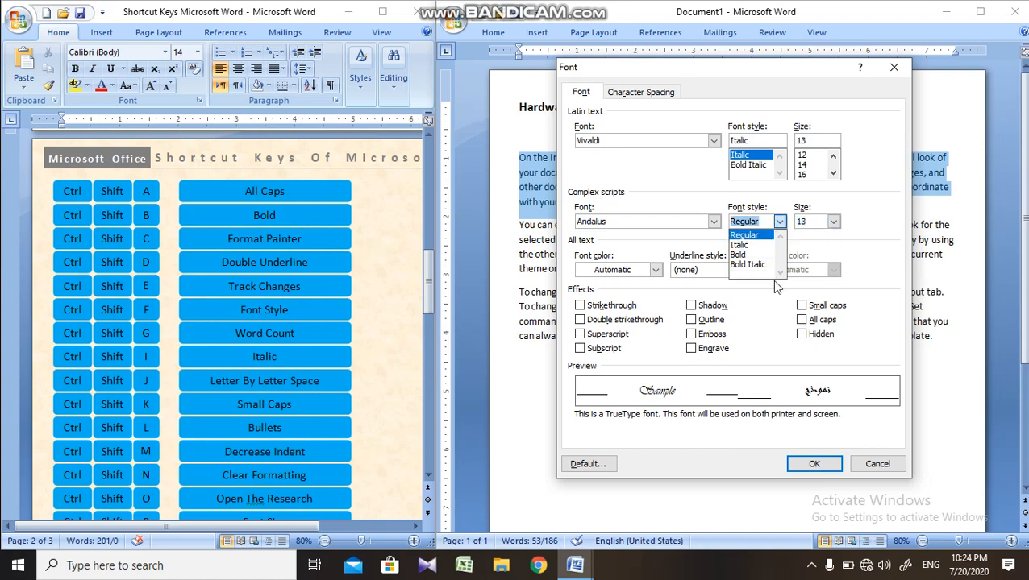
click(656, 272)
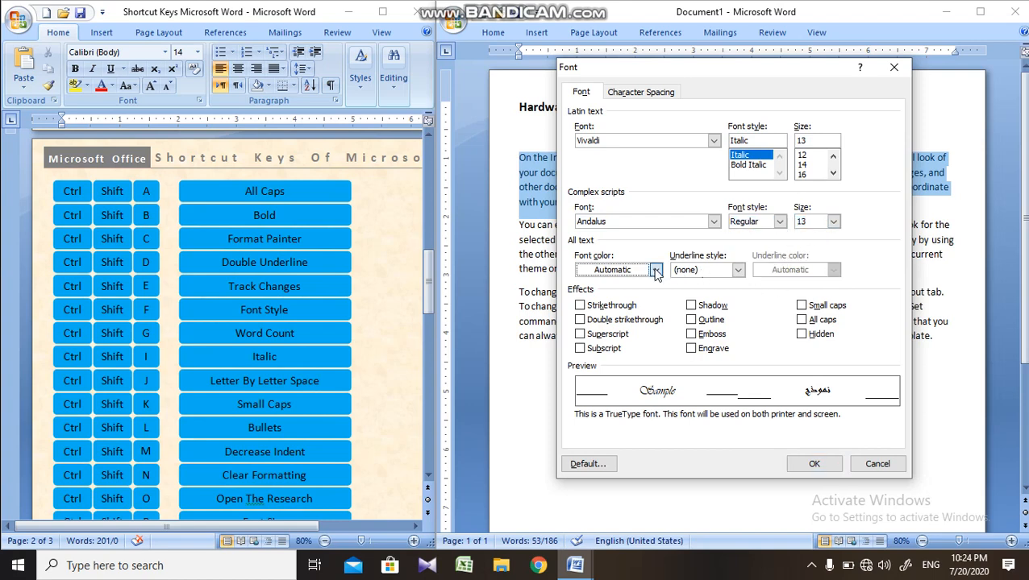
click(656, 273)
click(657, 273)
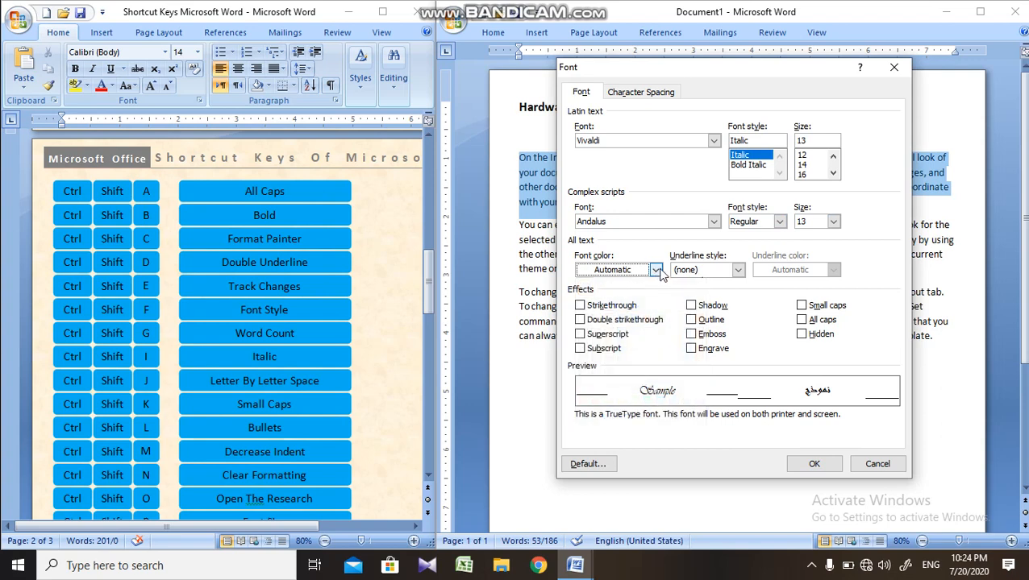
click(741, 275)
click(740, 275)
click(741, 275)
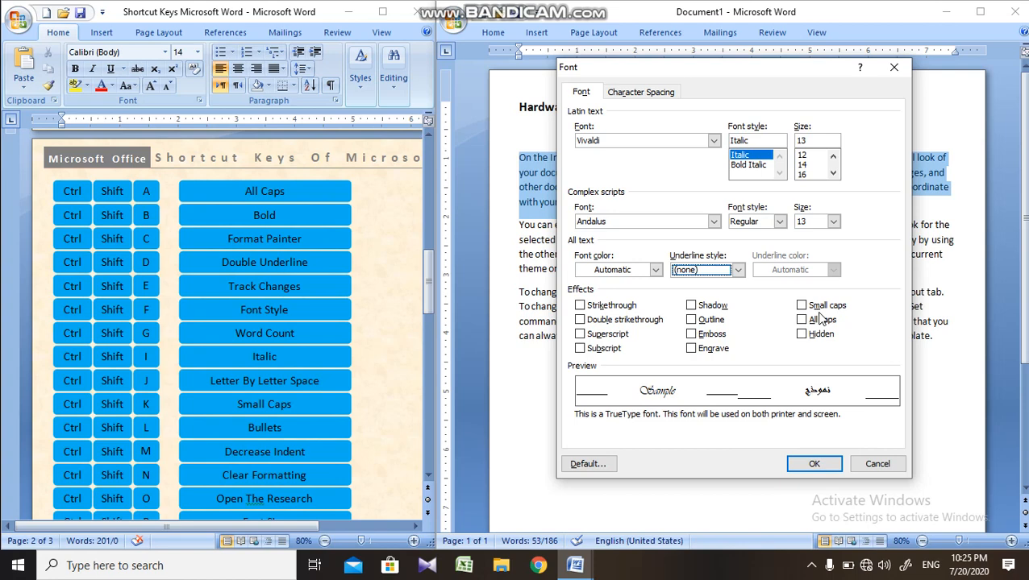
- Apply the chosen font settings to the first body paragraph and clear the text selection
click(812, 466)
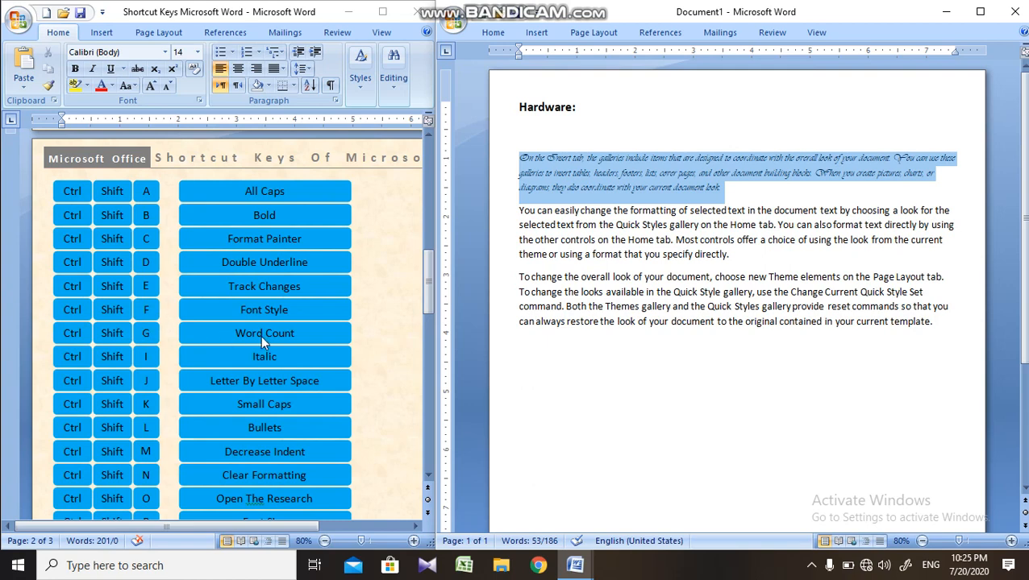
click(634, 186)
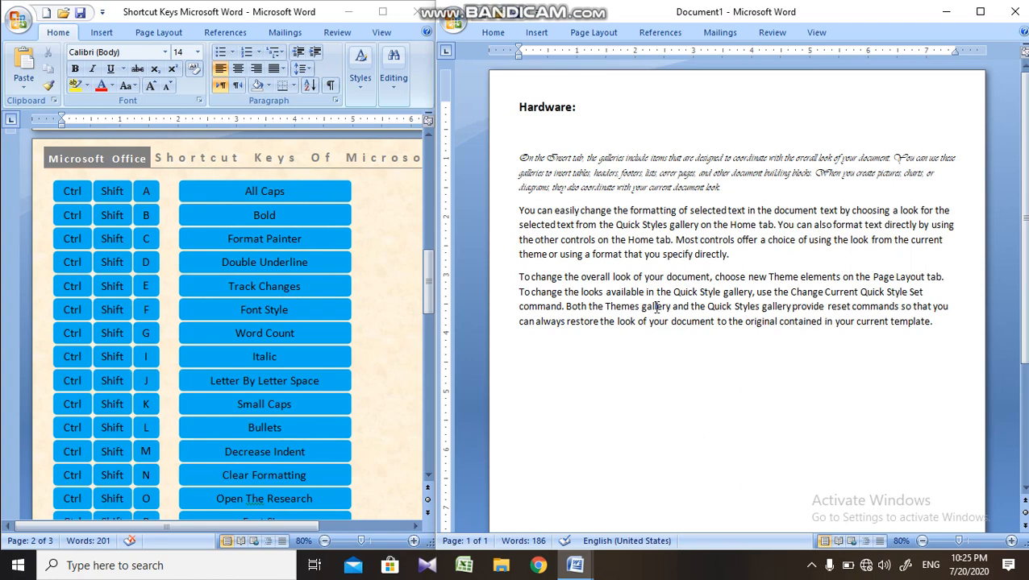
- View the word count statistics for the whole document, then close them
key(ctrl+shift+g)
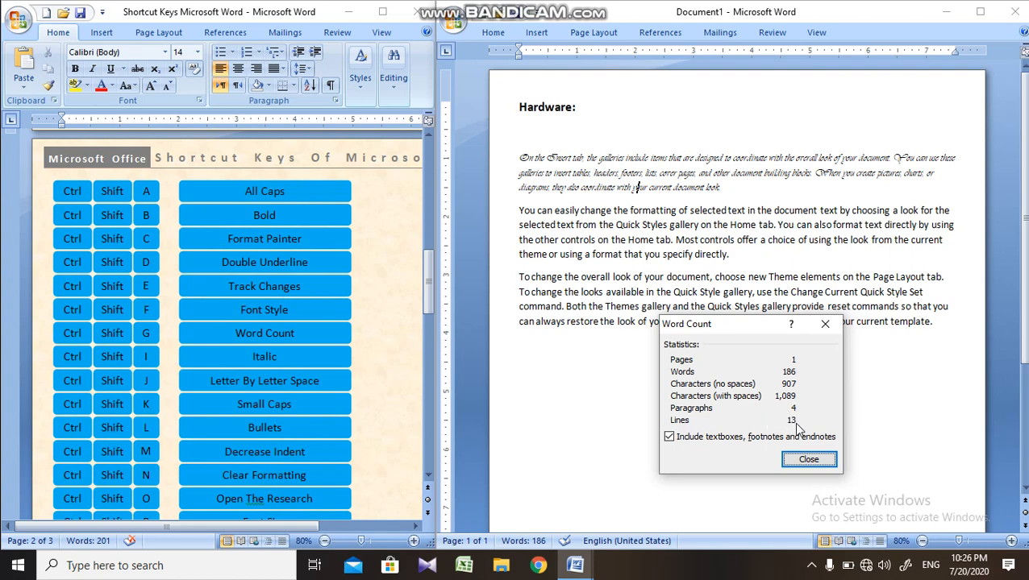
click(828, 464)
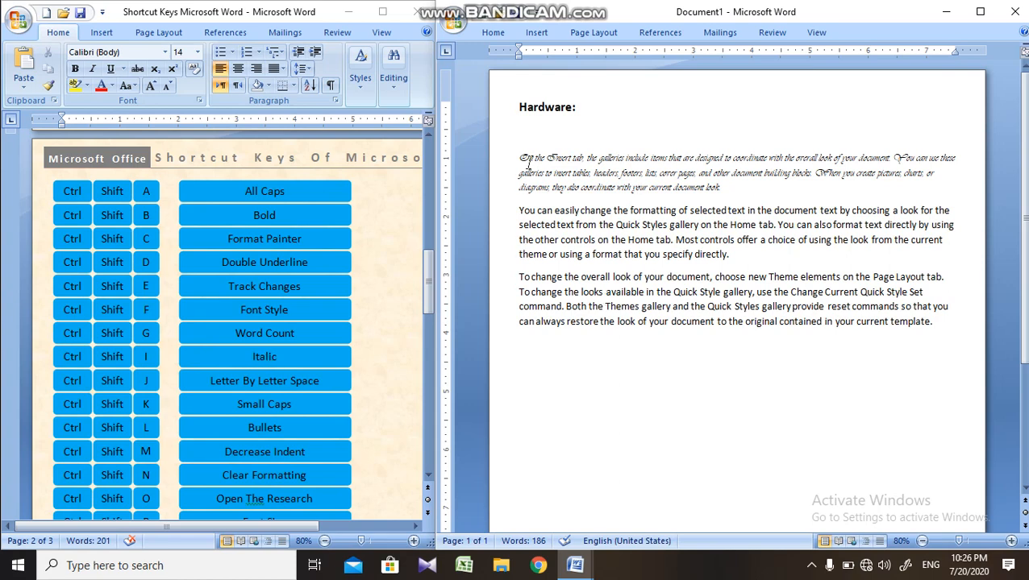
- Italicize the second body paragraph, starting "You can easily change the formatting", then remove the italics
drag(520, 210, 730, 257)
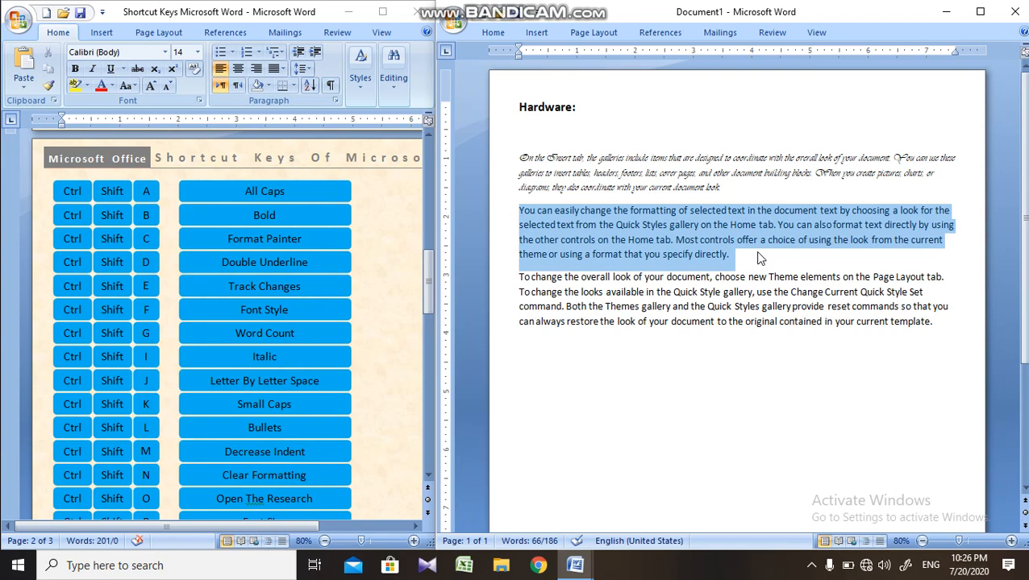
key(ctrl+shift+i)
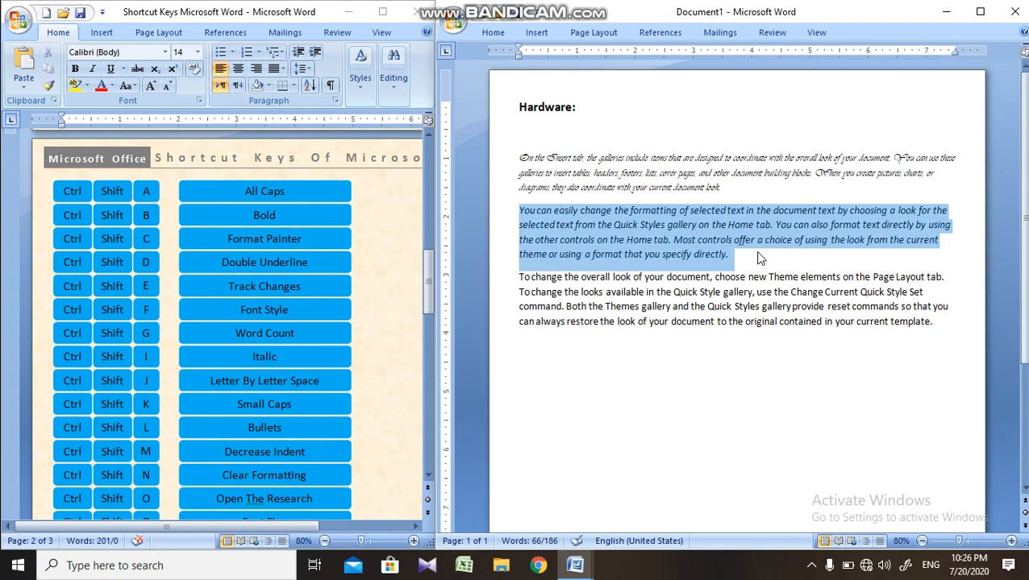
key(ctrl+shift+i)
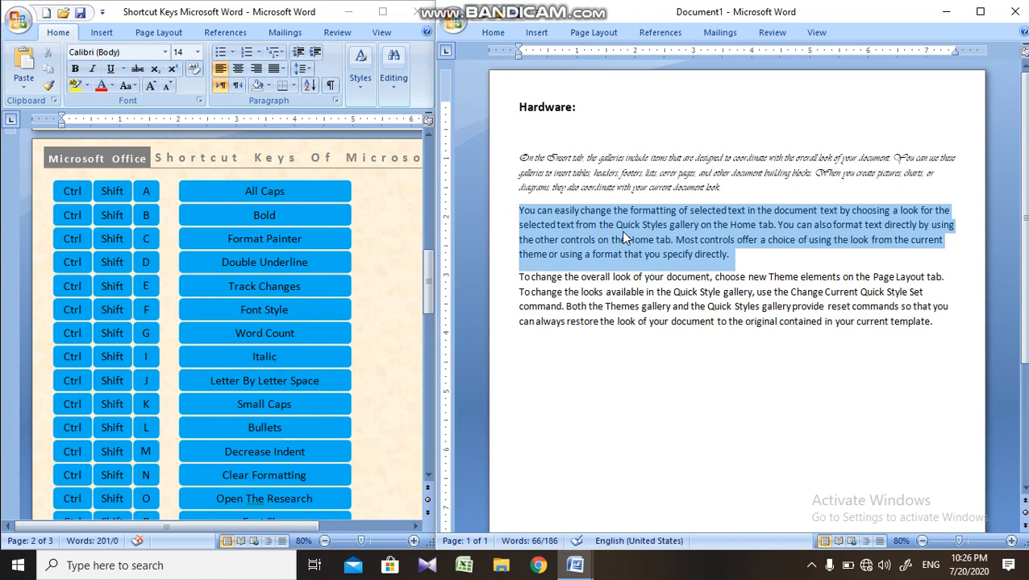
- Apply letter-by-letter distributed alignment to the second body paragraph and to the "Hardware:" heading
key(ctrl+shift+j)
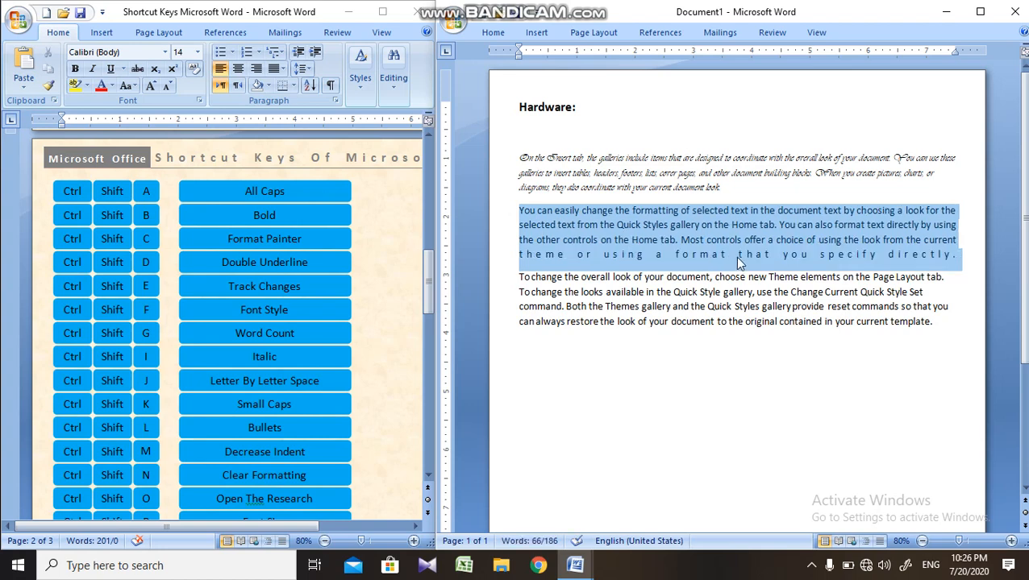
double_click(542, 117)
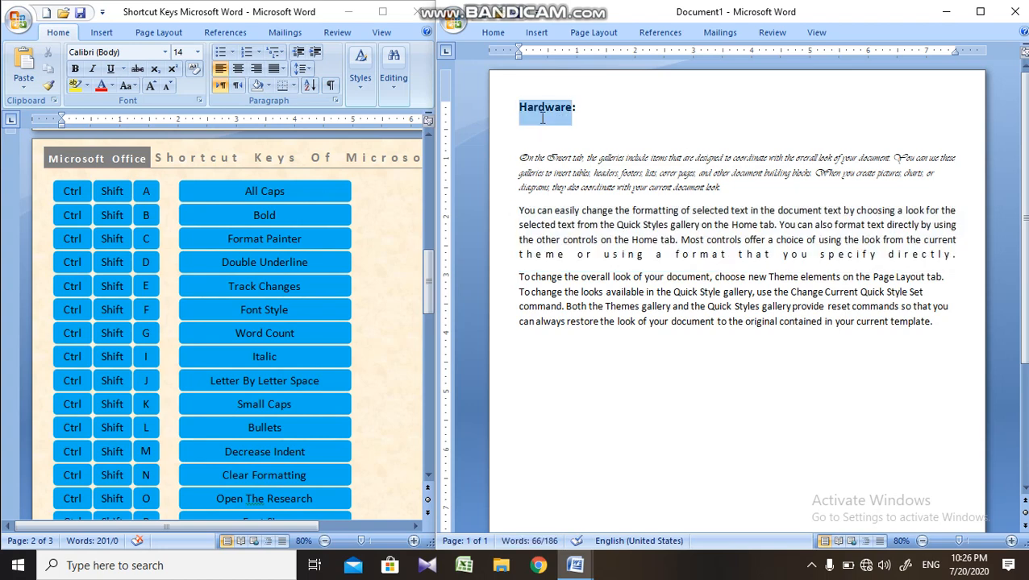
key(ctrl+a)
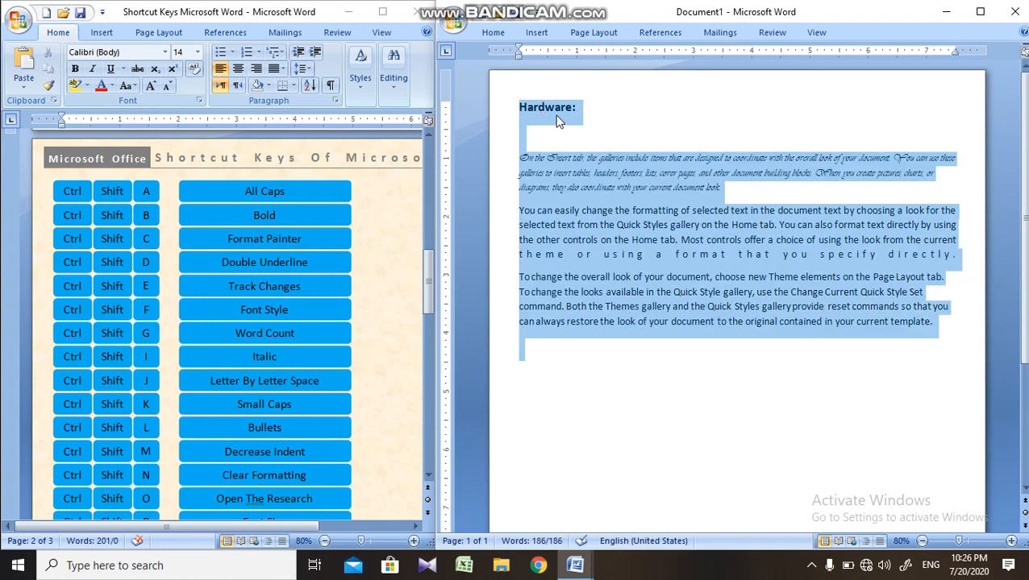
click(495, 117)
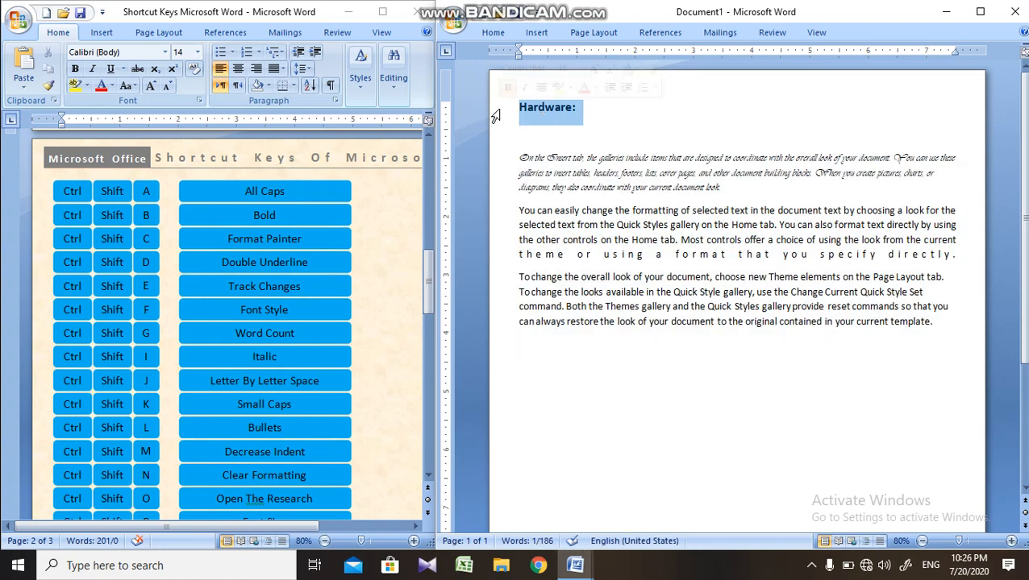
key(ctrl+shift+j)
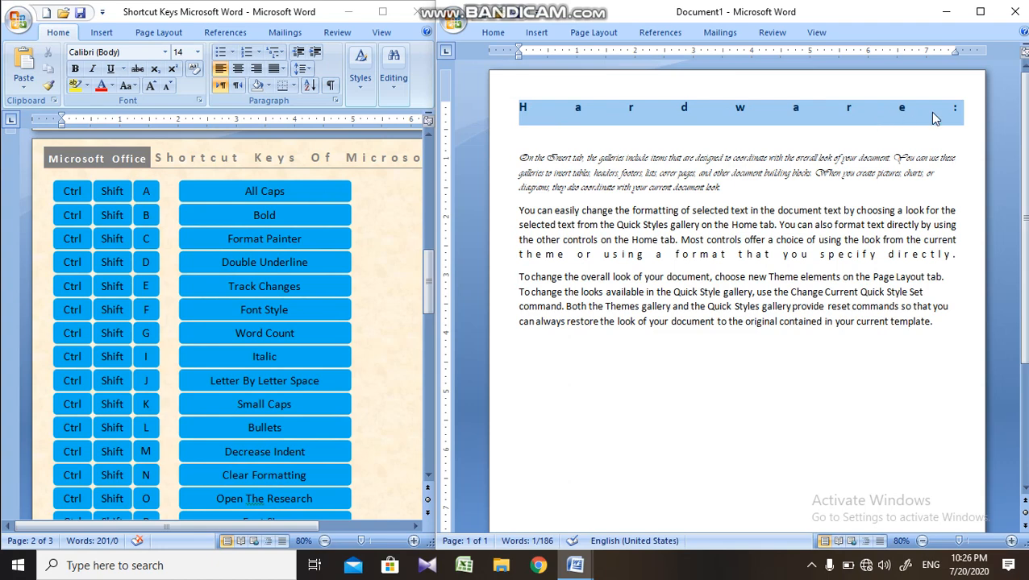
- Insert "Computer and" before "Hardware:" so the heading reads "Computer and Hardware:"
click(519, 121)
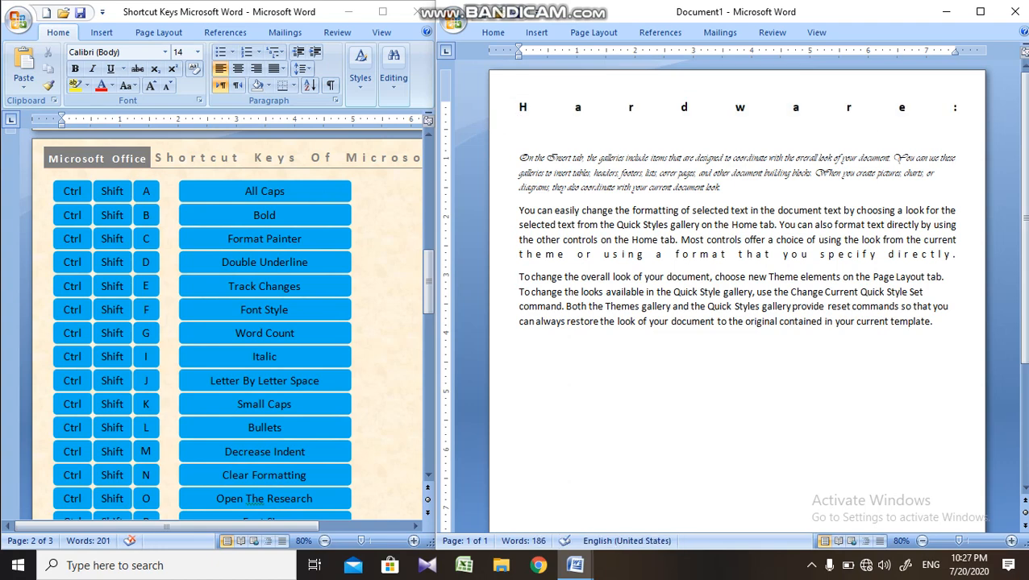
text(Comp)
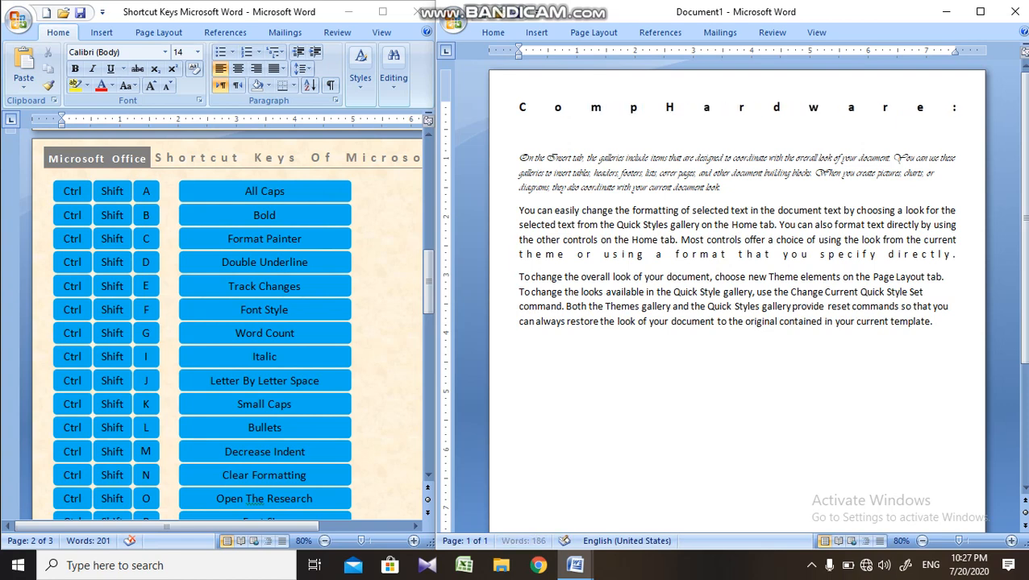
text(utr)
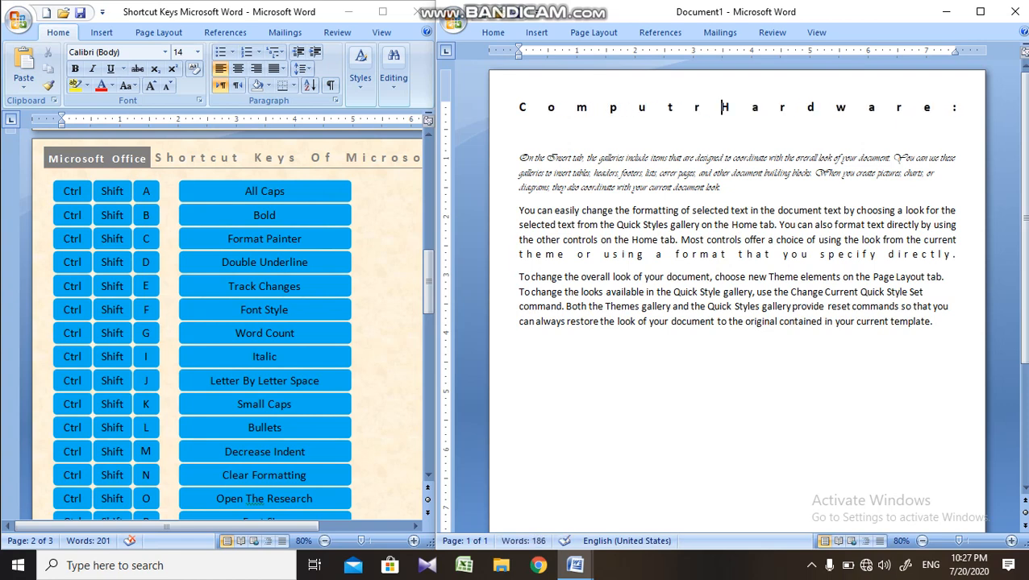
key(BackSpace)
text(er )
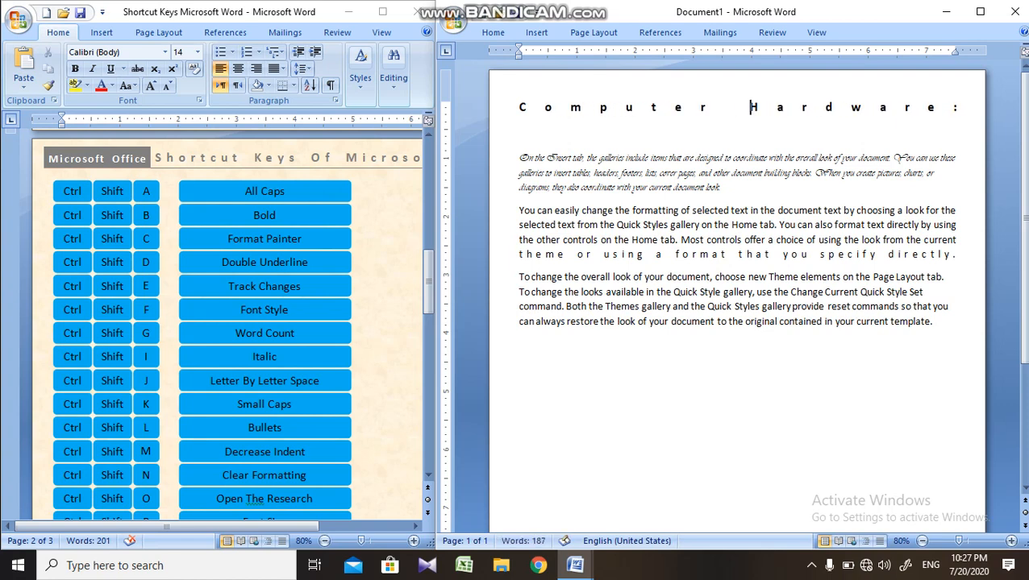
text(and)
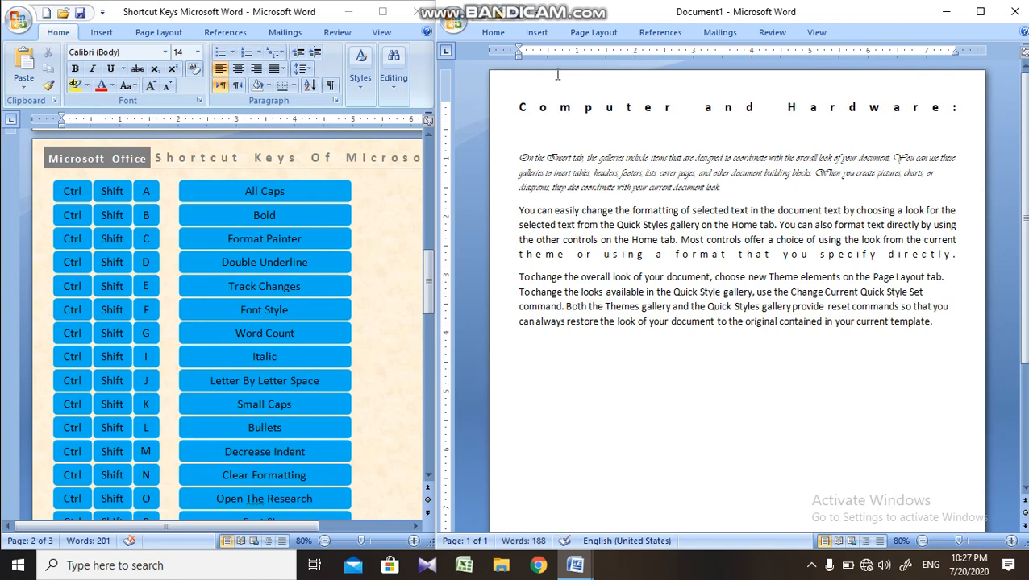
- Turn off the distributed alignment of the "Computer and Hardware:" heading and place the cursor at the start of the second body paragraph
click(495, 113)
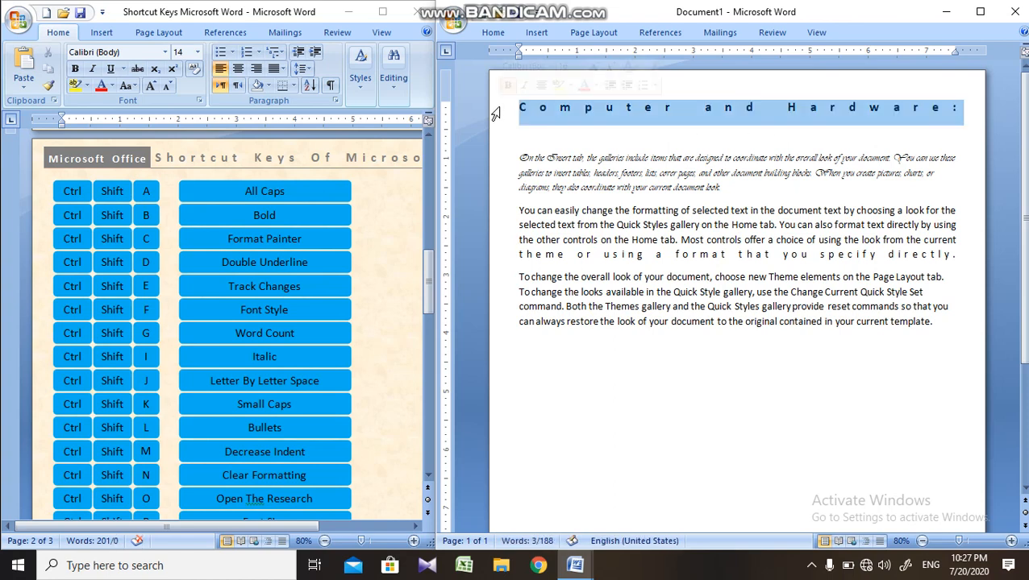
key(ctrl+shift+j)
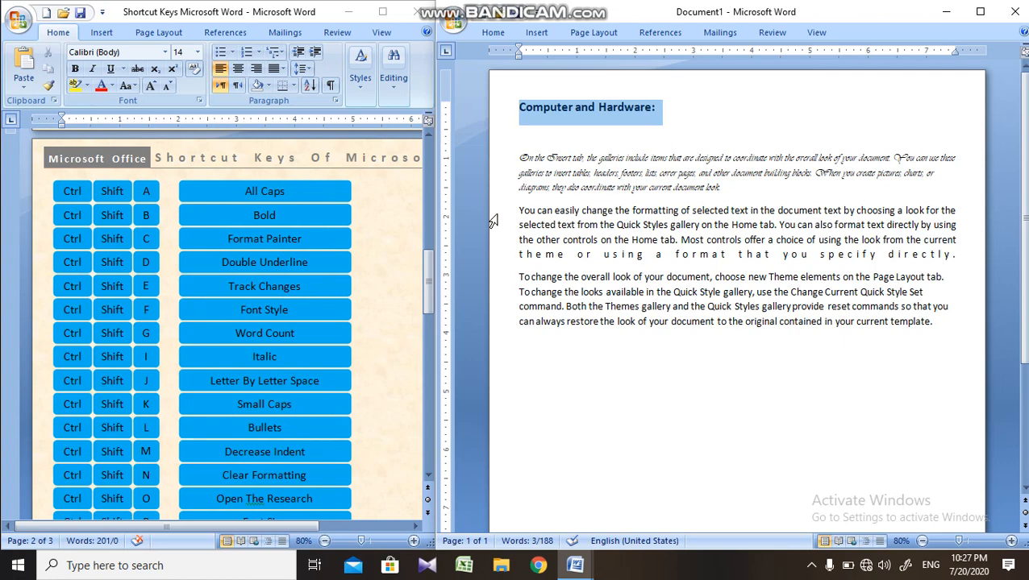
click(517, 210)
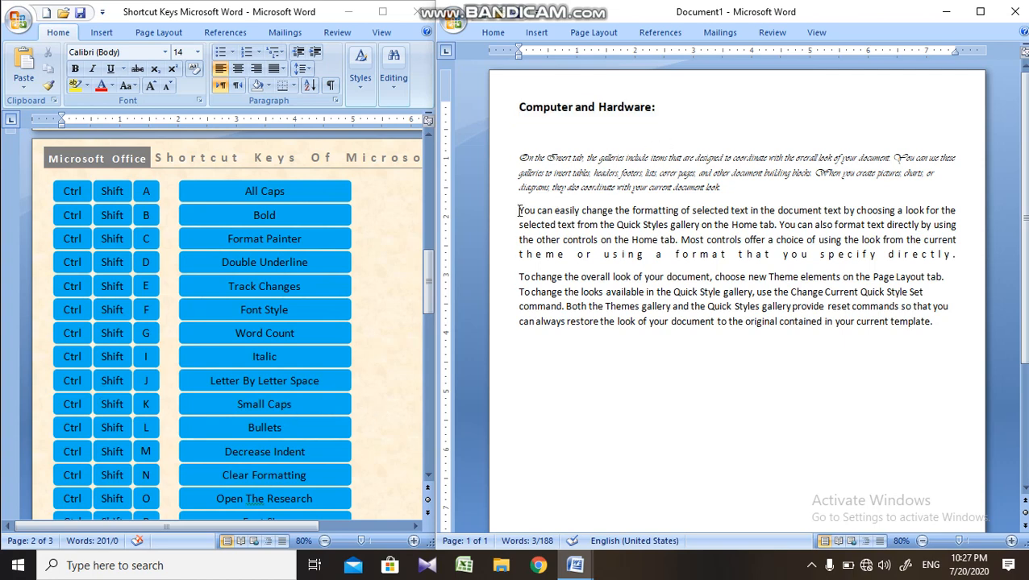
- Apply small caps to the "Computer and Hardware:" heading
click(502, 118)
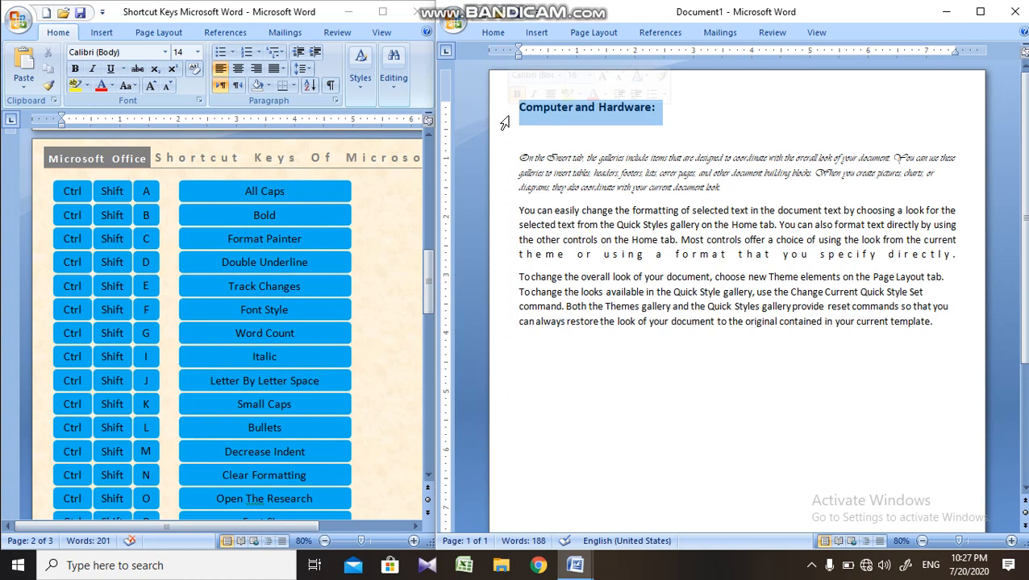
key(ctrl+shift+k)
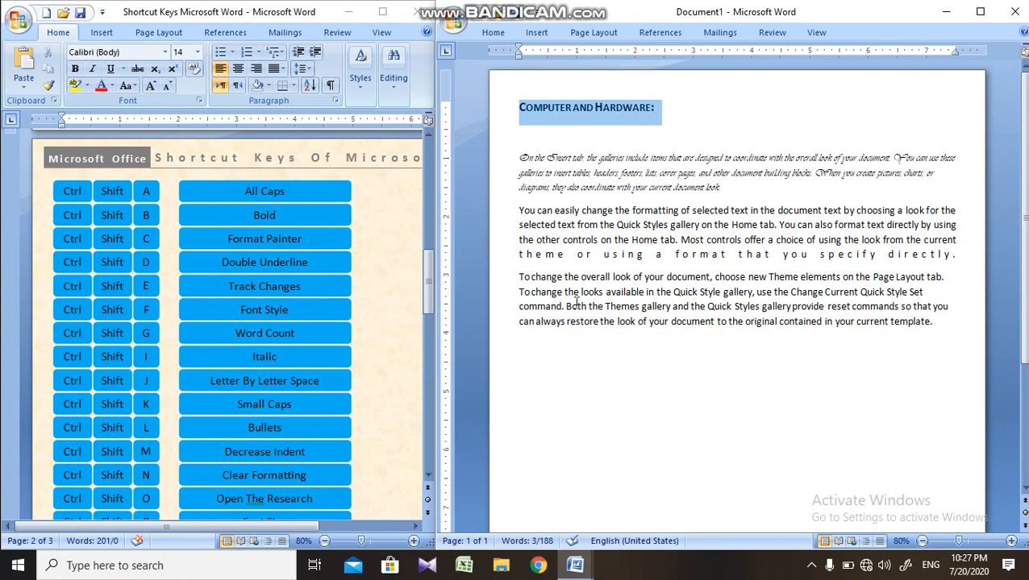
- Turn the second body paragraph, starting "You can easily change the formatting", into a bulleted item
click(505, 212)
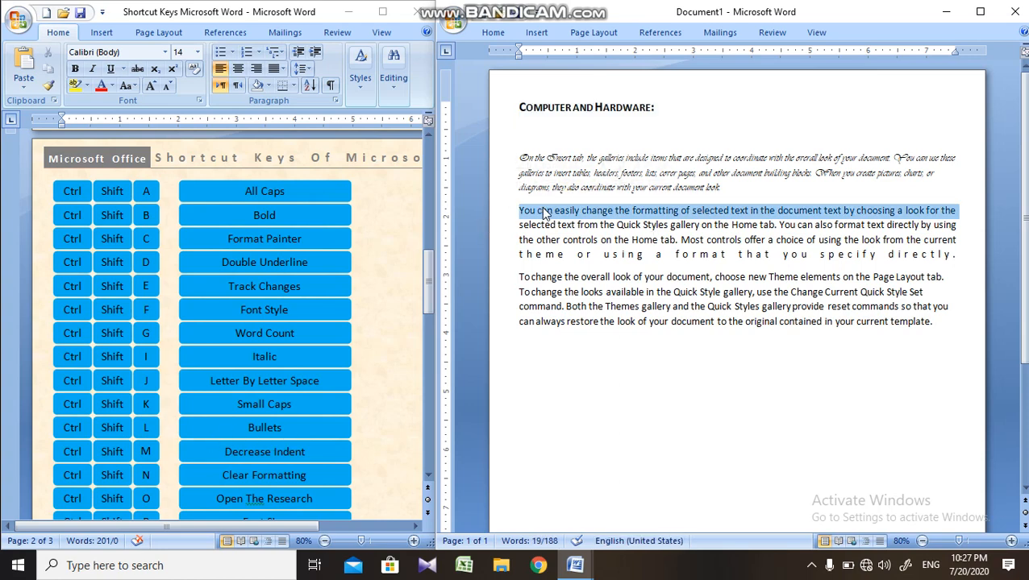
click(543, 211)
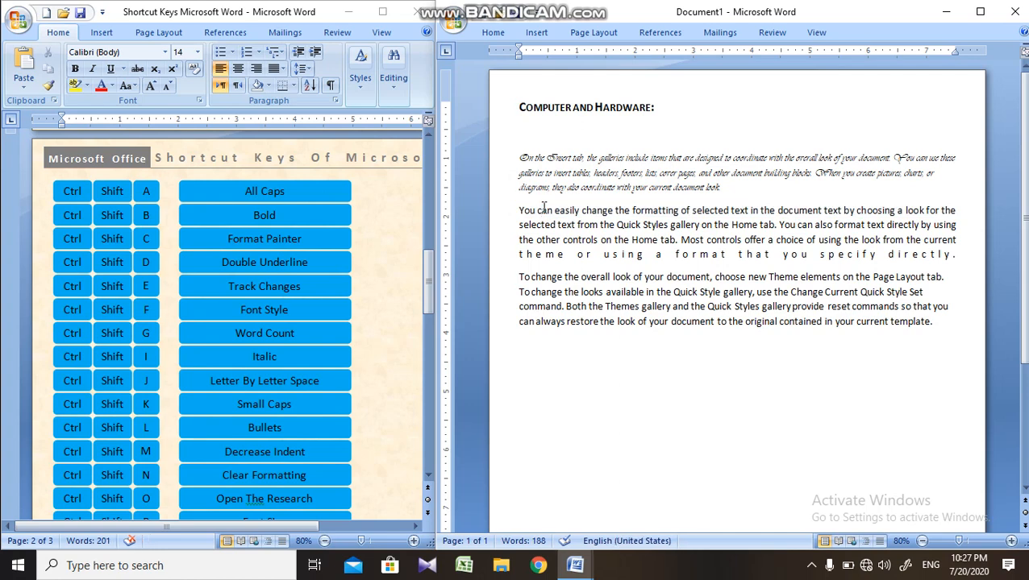
key(ctrl+shift+l)
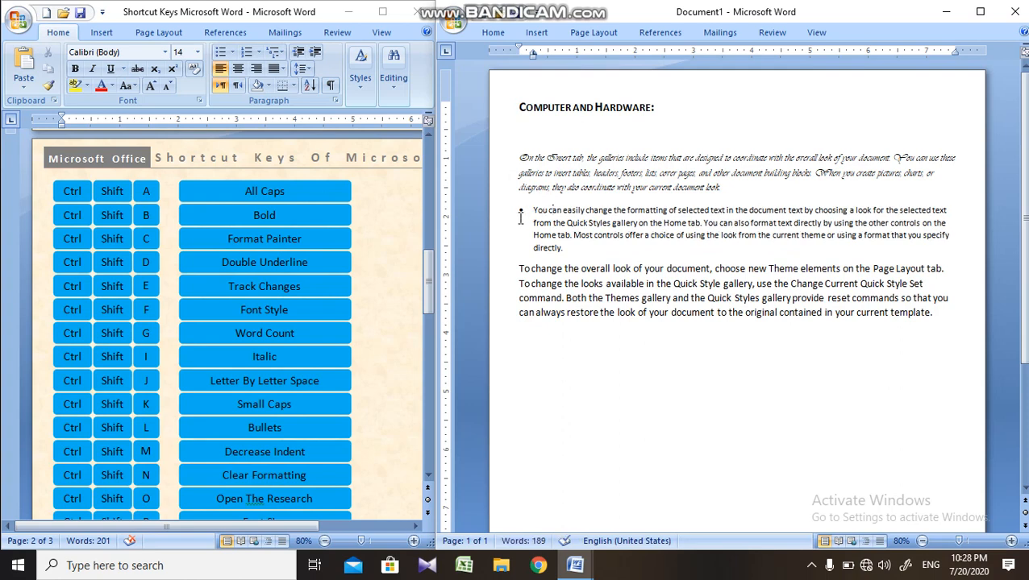
click(530, 284)
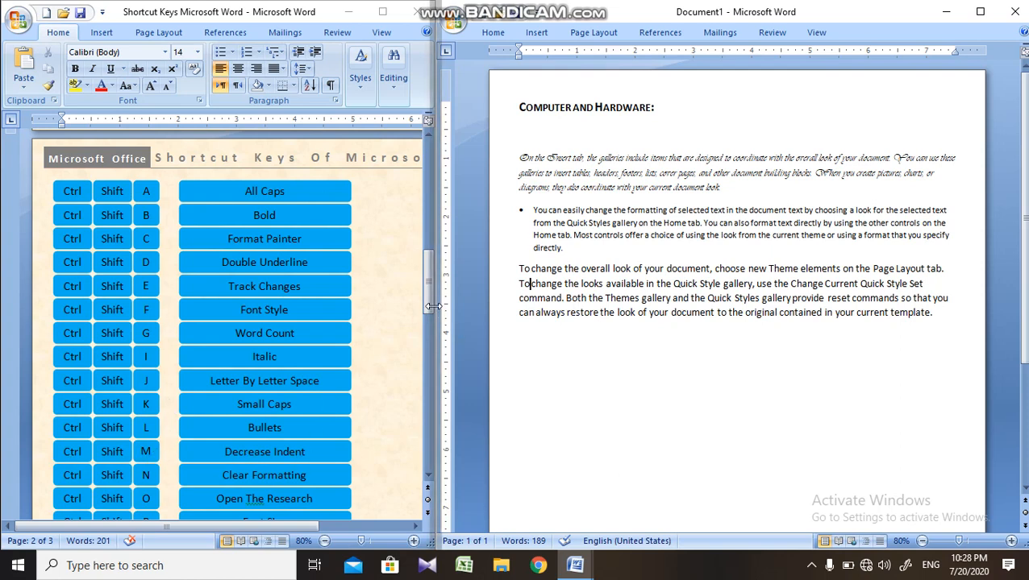
- Increase the left indent of the "Computer and Hardware:" heading by four levels
drag(425, 296, 430, 337)
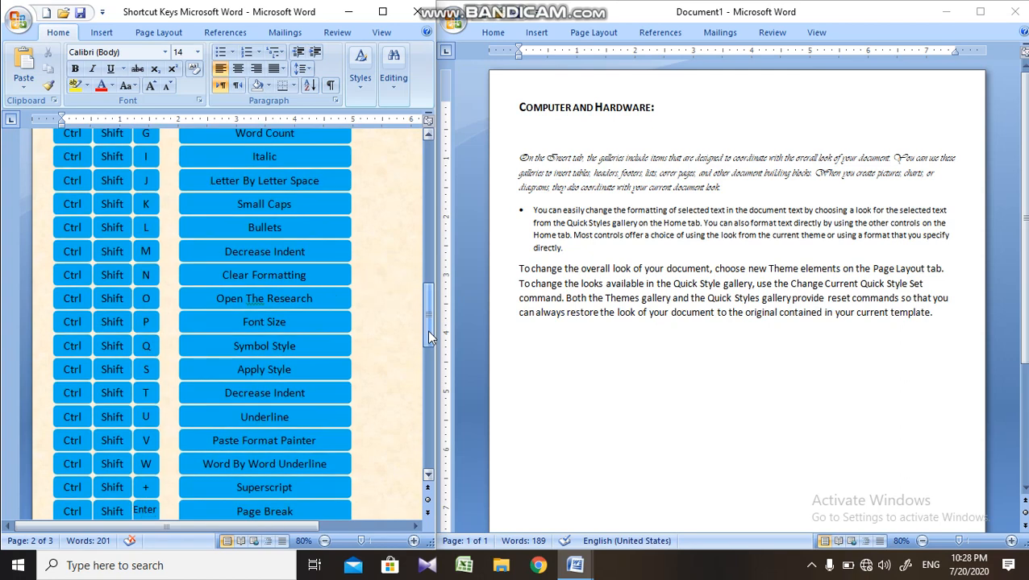
click(559, 286)
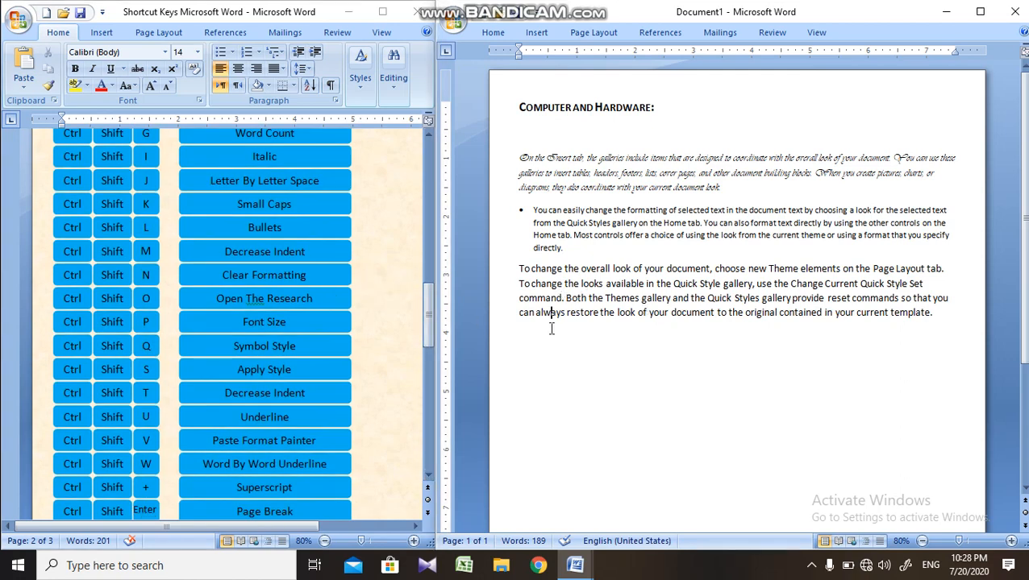
click(548, 108)
key(ctrl+m)
key(ctrl+m)
key(ctrl+m)
key(ctrl+m)
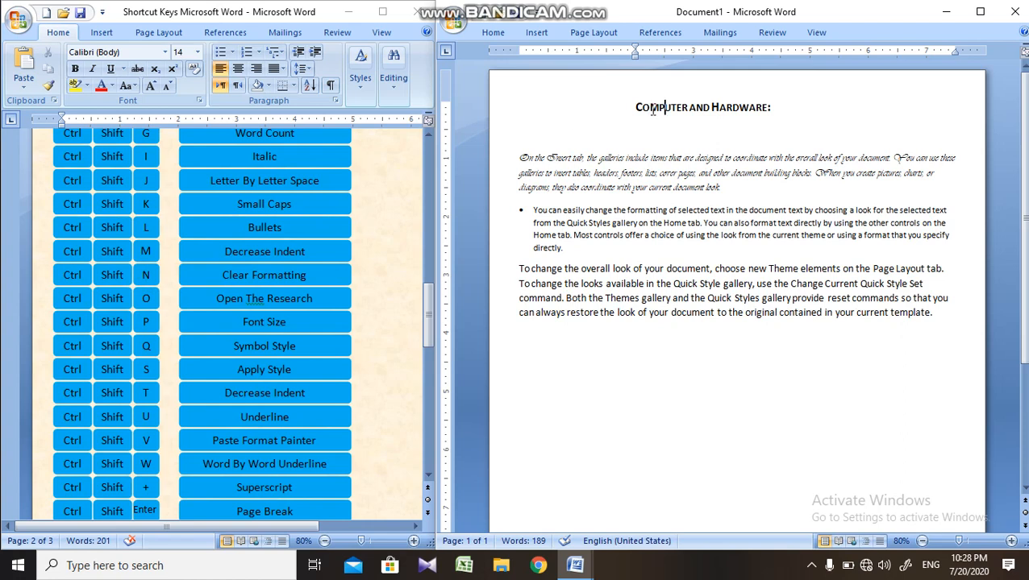
- Decrease the heading's left indent by four levels, back to the page margin
key(ctrl+shift+m)
key(ctrl+shift+m)
key(ctrl+shift+m)
key(ctrl+shift+m)
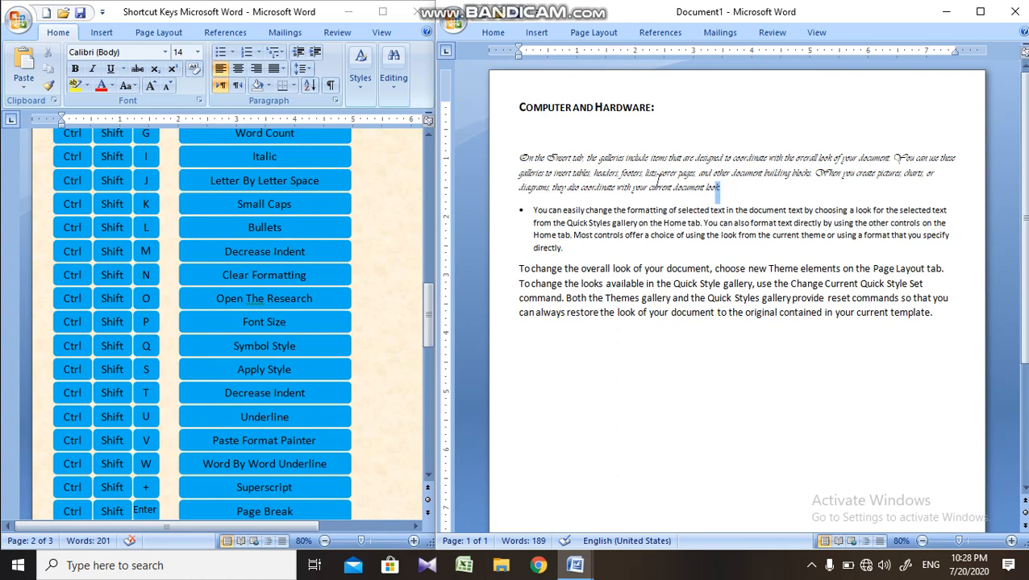
- Clear the formatting of the first body paragraph, starting "On the Insert tab", and the blank line above it
drag(718, 184, 541, 138)
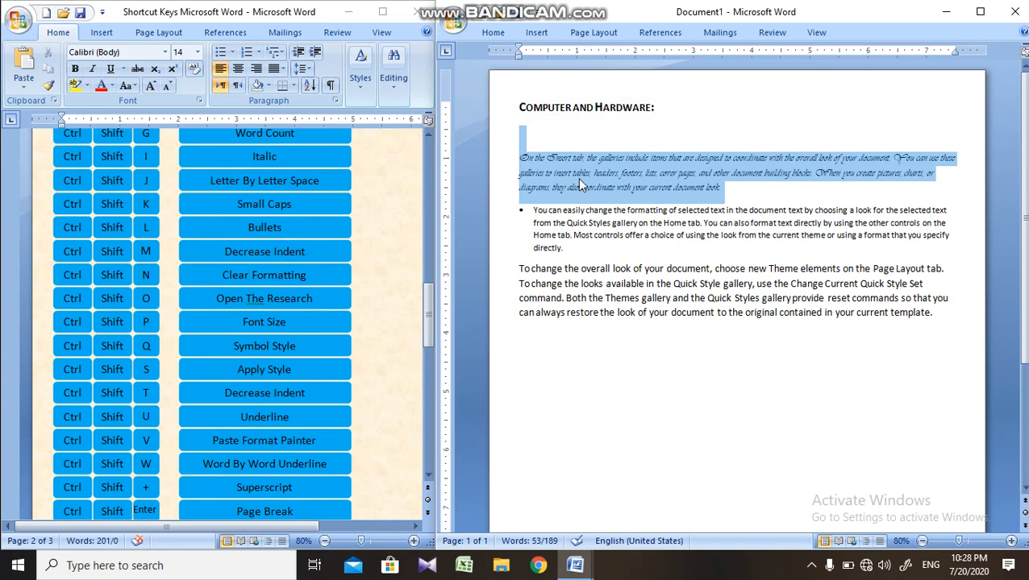
key(ctrl+shift+n)
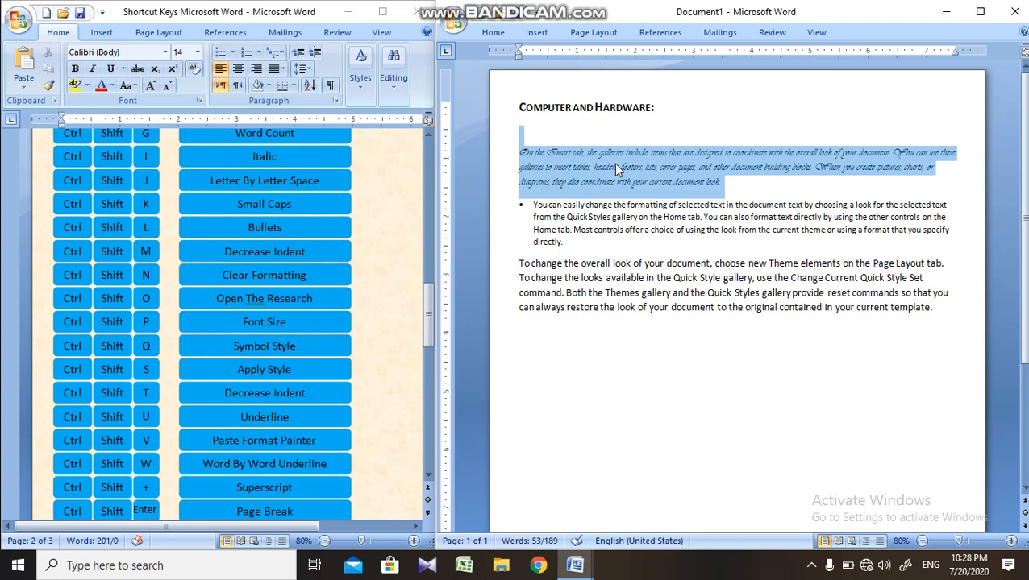
key(ctrl+shift+n)
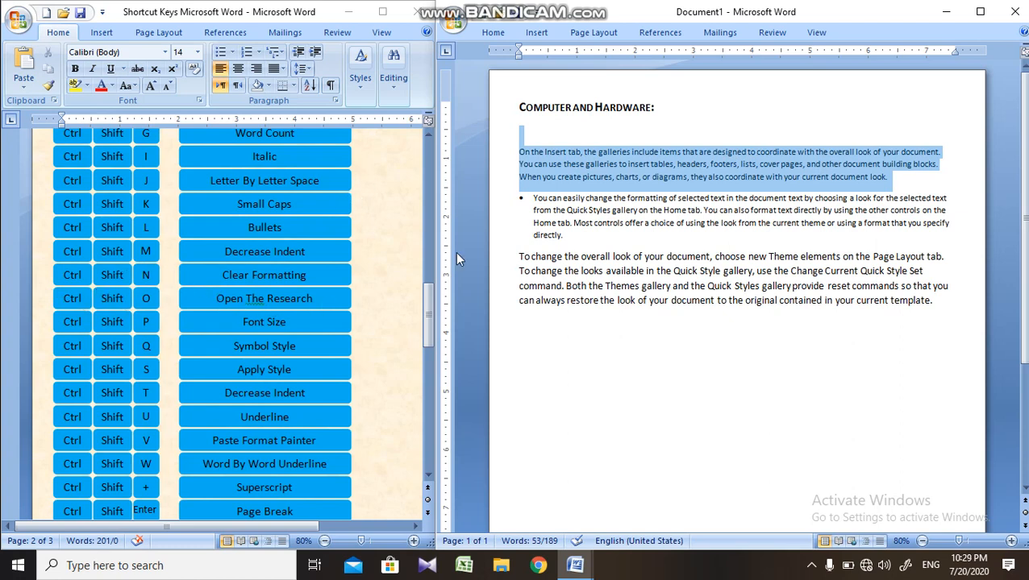
- Look up the word "create" from the first body paragraph in the Research reference books
click(551, 199)
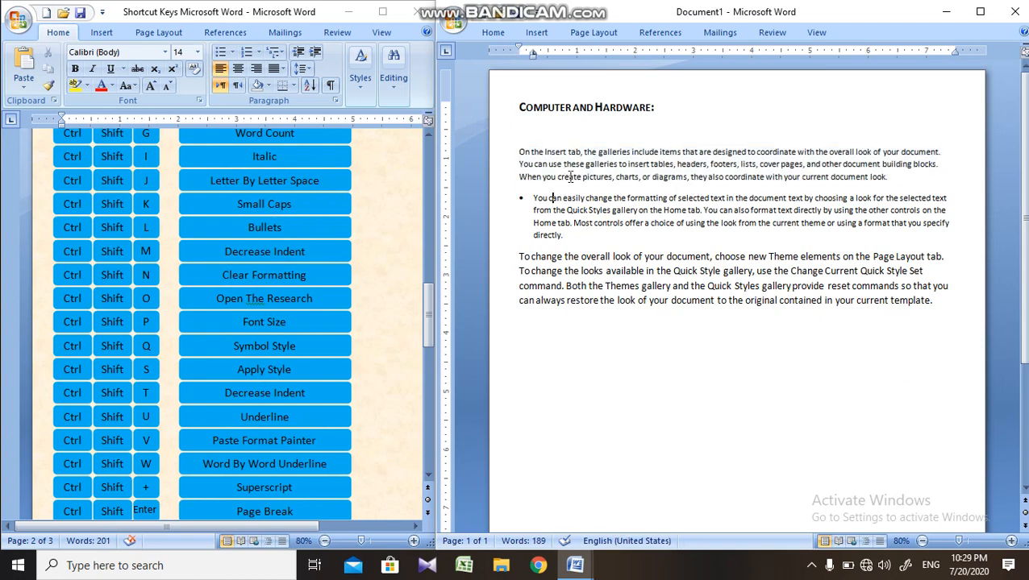
click(577, 176)
key(ctrl+shift+o)
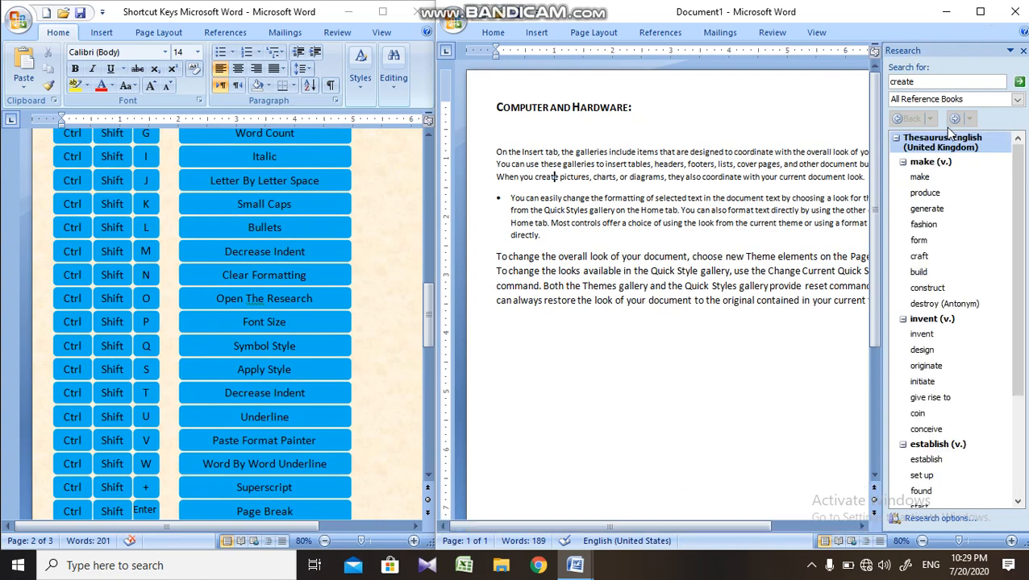
- Look up the heading's word "Computer" in the Research reference books, and close the research results
double_click(531, 107)
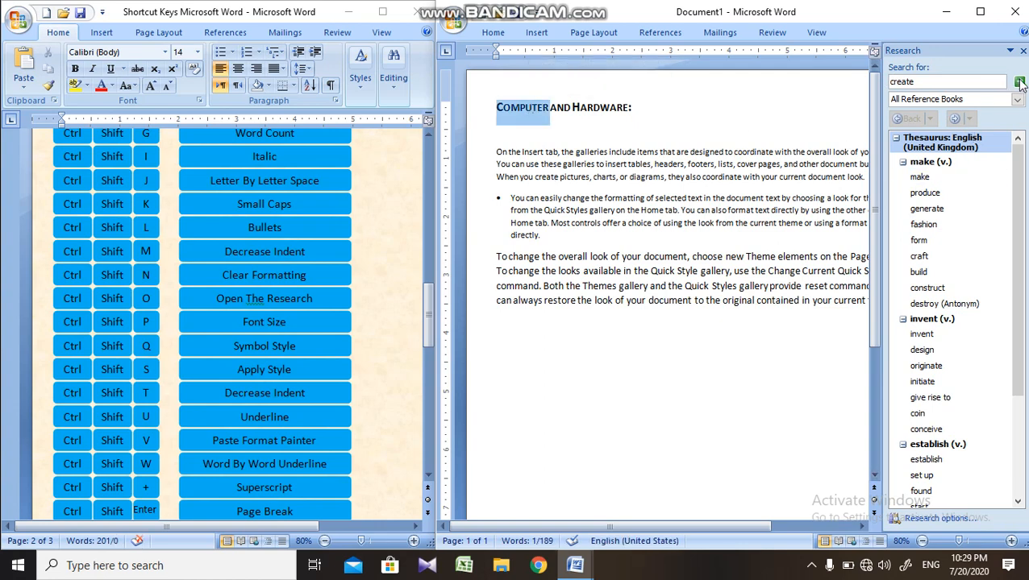
click(1023, 50)
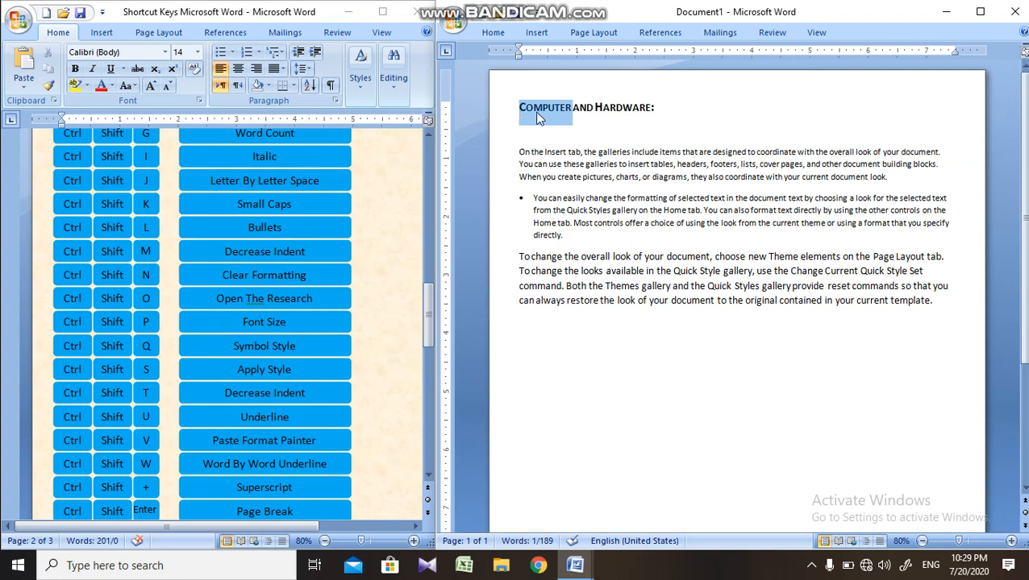
key(ctrl+shift+o)
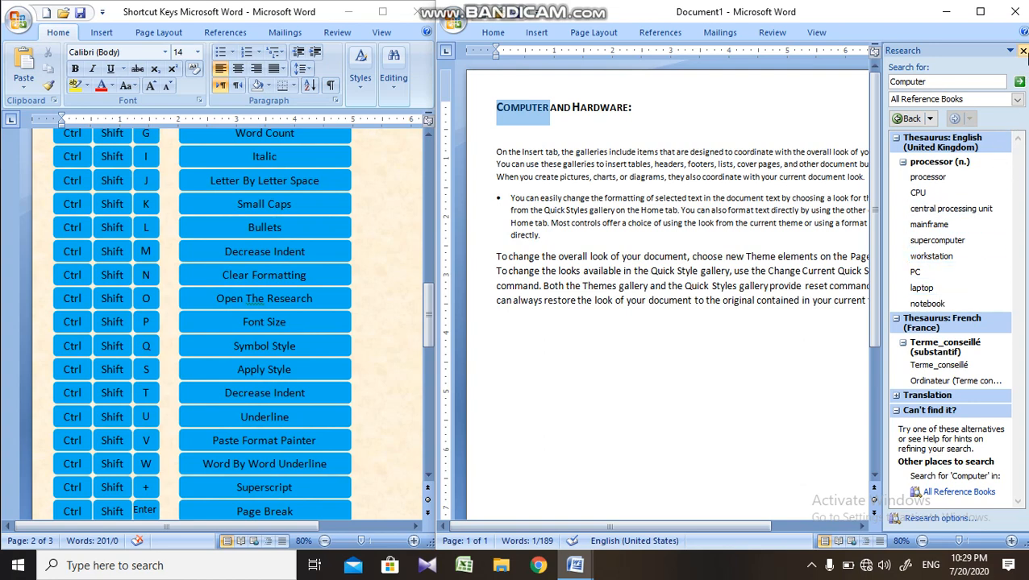
click(1022, 50)
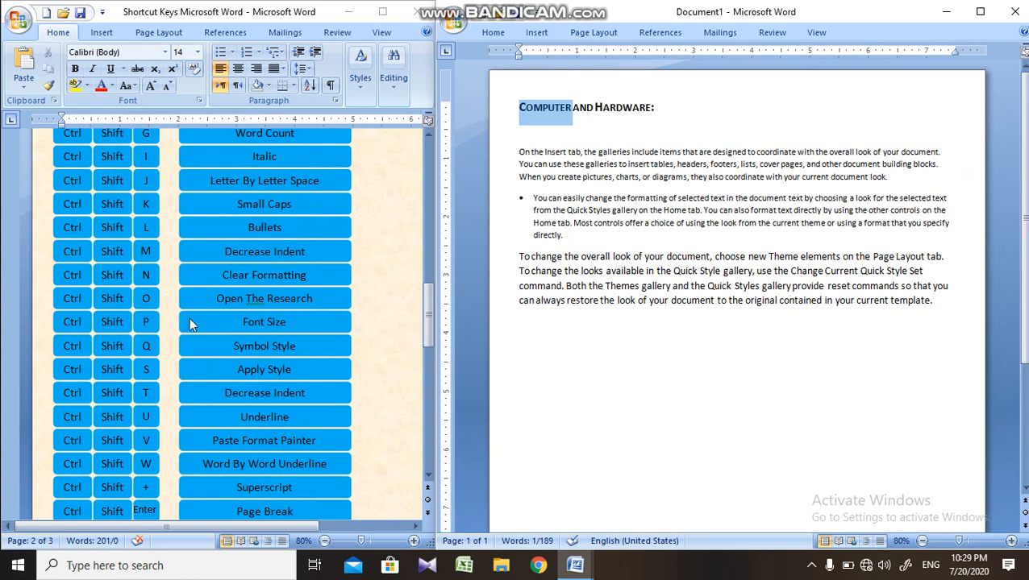
- Set the font size of the whole "Computer and Hardware:" heading to 24
click(497, 126)
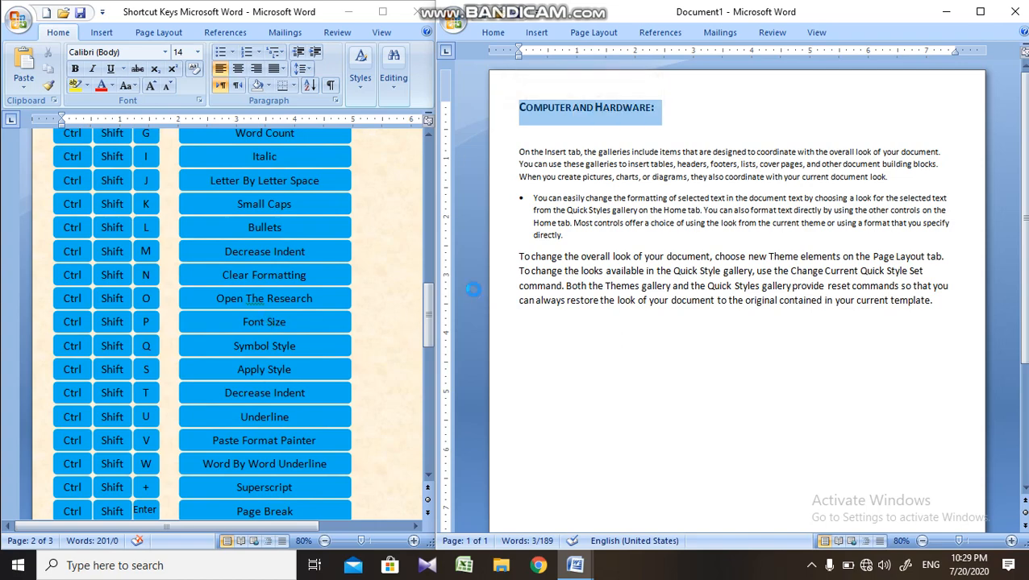
key(ctrl+shift+p)
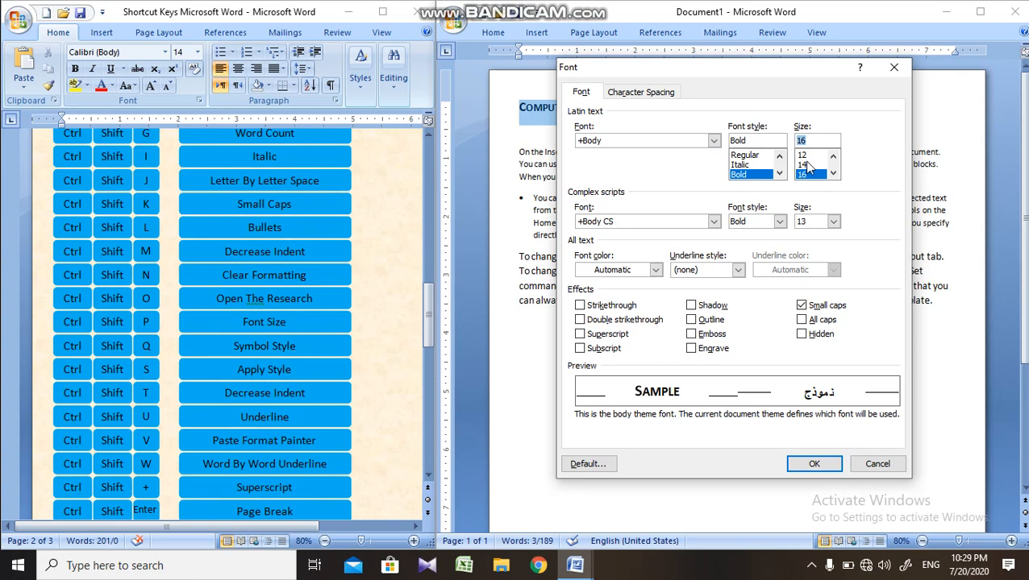
key(Down)
key(Down)
key(Down)
key(Down)
key(Down)
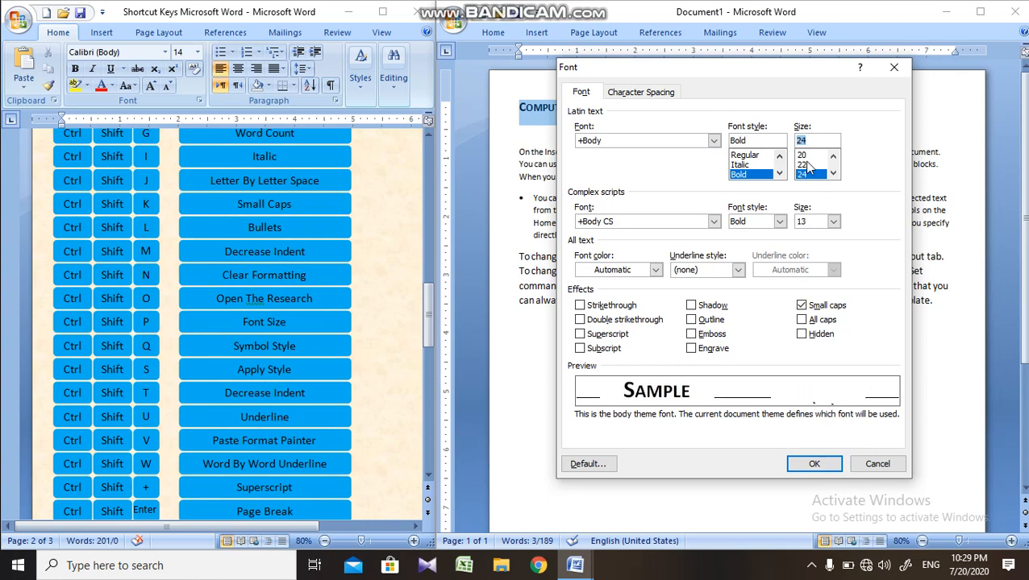
click(814, 464)
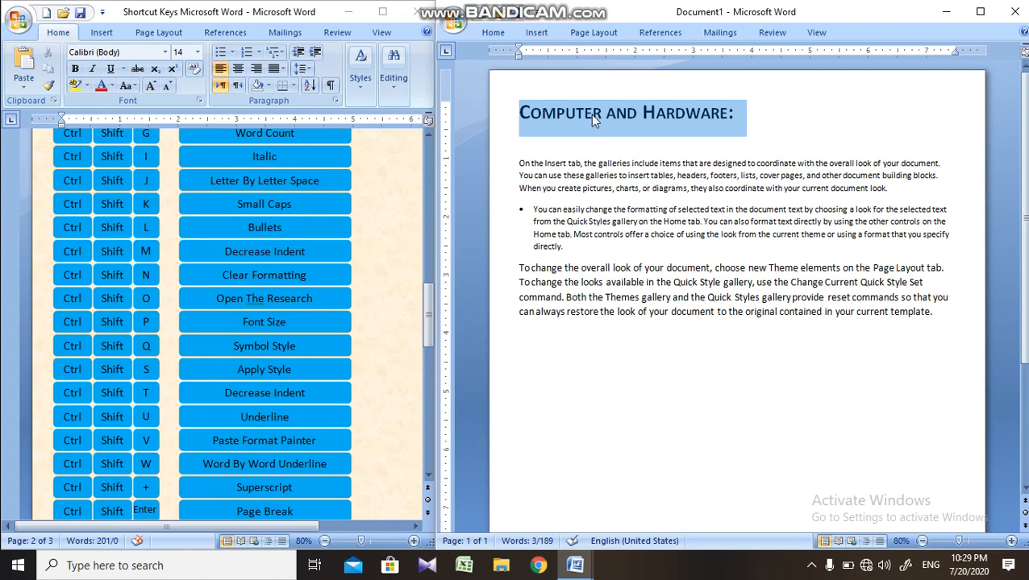
- Apply the Symbol font to the heading, and undo the change
key(ctrl+shift+q)
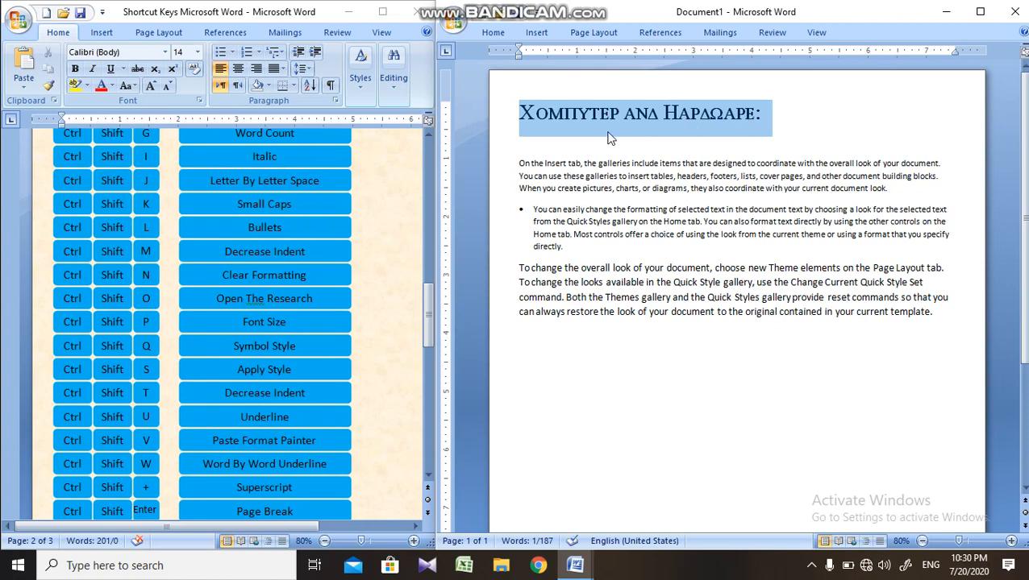
key(ctrl+z)
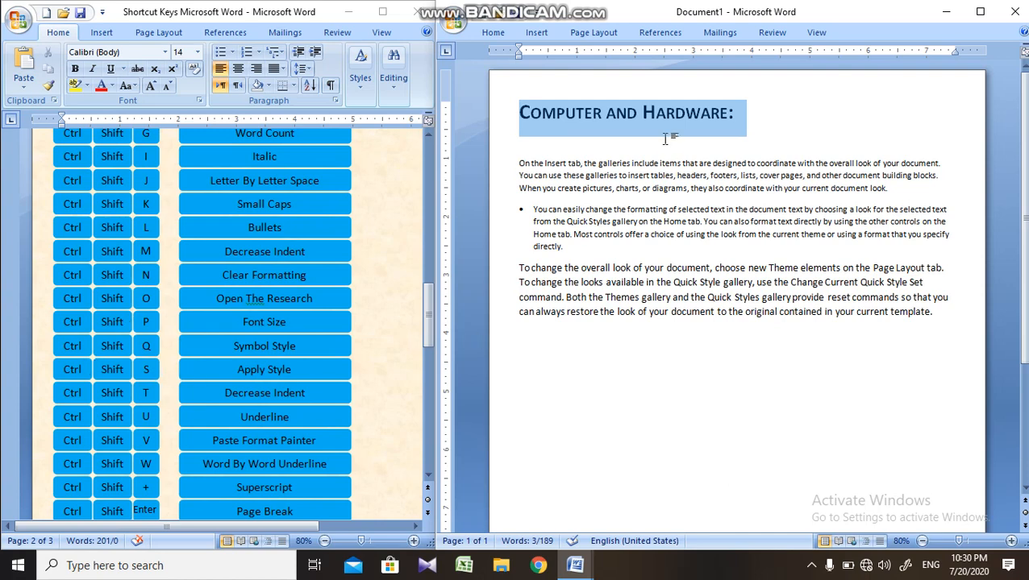
- Apply the Heading 3 style to the "Computer and Hardware:" heading using Apply Styles
key(ctrl+shift+s)
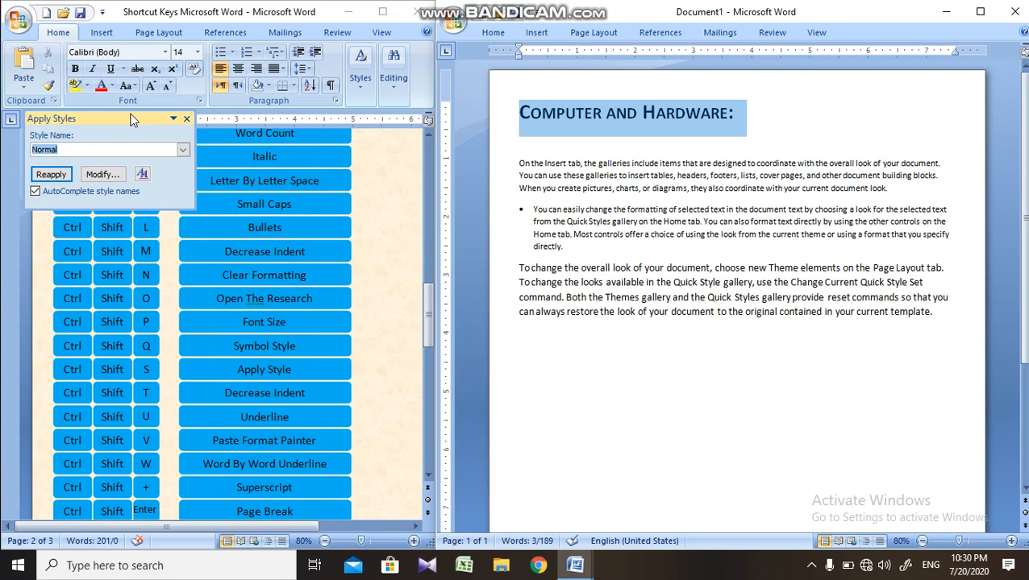
drag(133, 120, 614, 184)
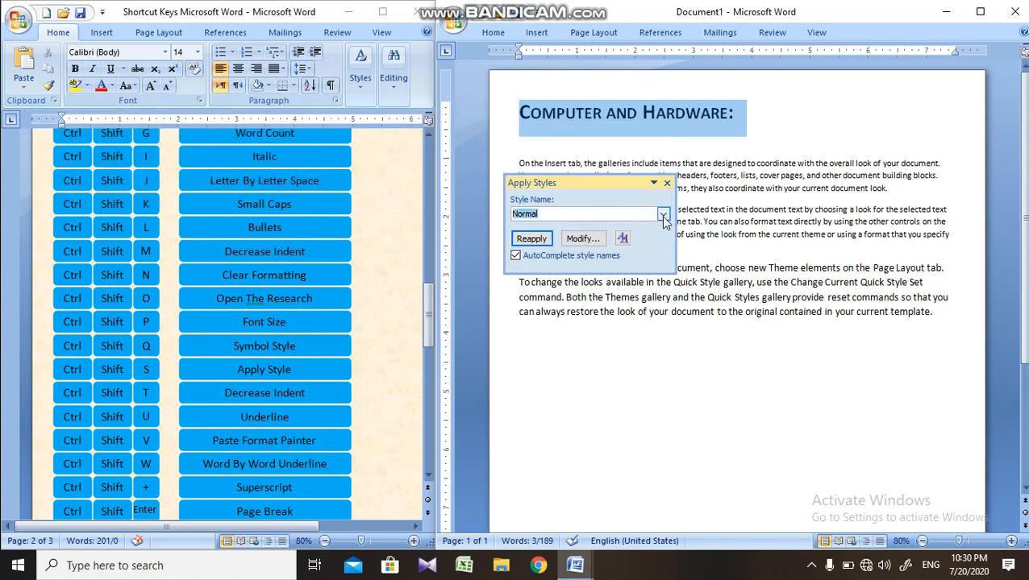
click(662, 215)
click(546, 296)
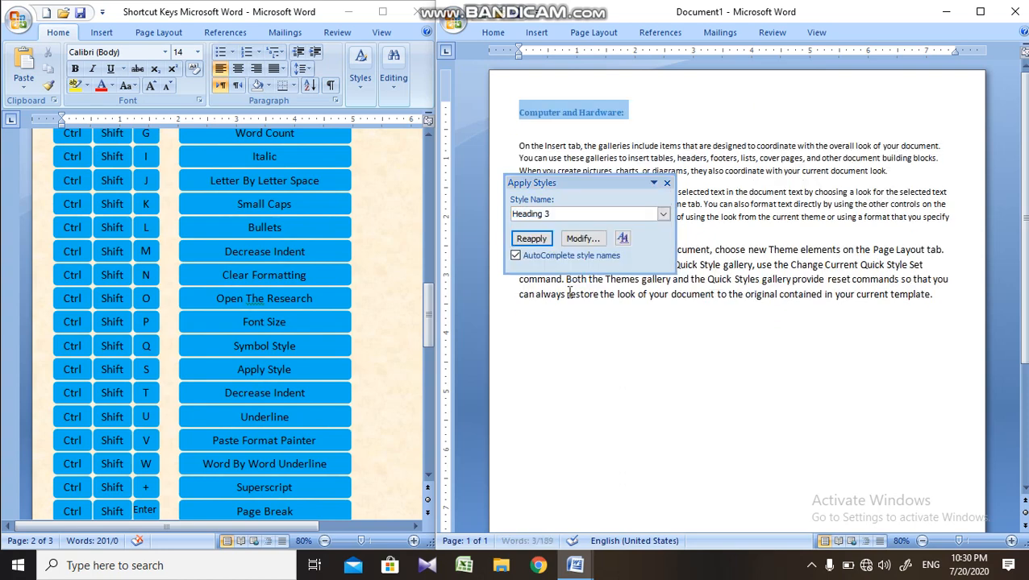
- Try the Heading 4 and Normal styles on the heading, and undo them back to Heading 3
click(662, 214)
click(594, 310)
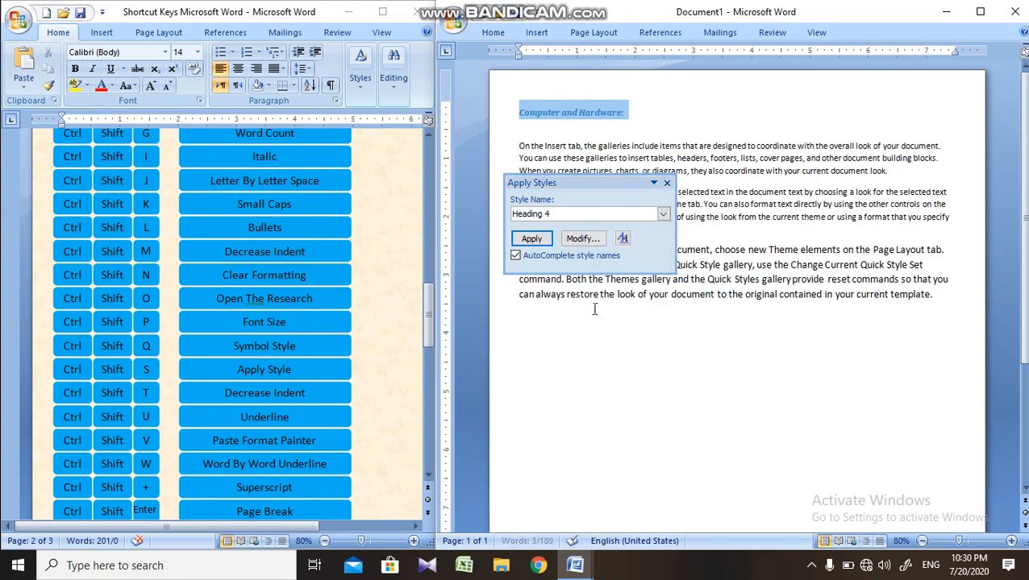
click(661, 213)
click(662, 213)
click(663, 215)
click(599, 247)
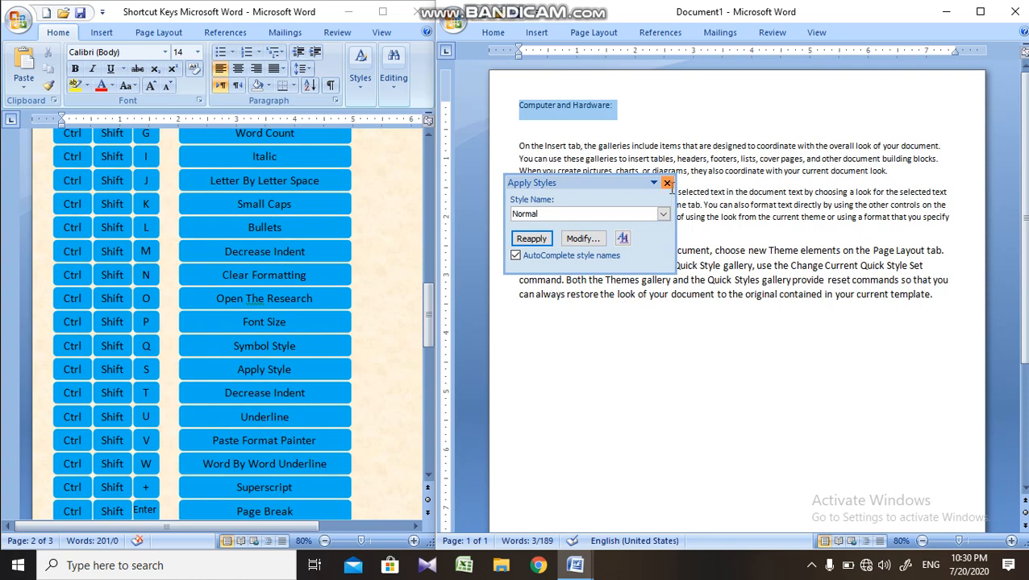
click(667, 183)
key(ctrl+z)
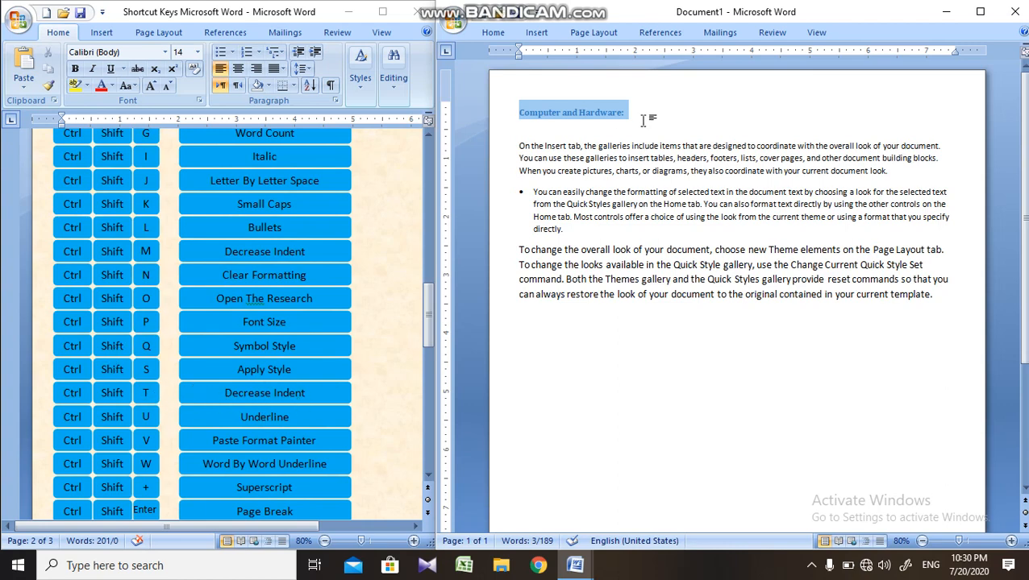
- Increase the hanging indent of the third body paragraph, starting "To change the overall look", by six levels
click(556, 146)
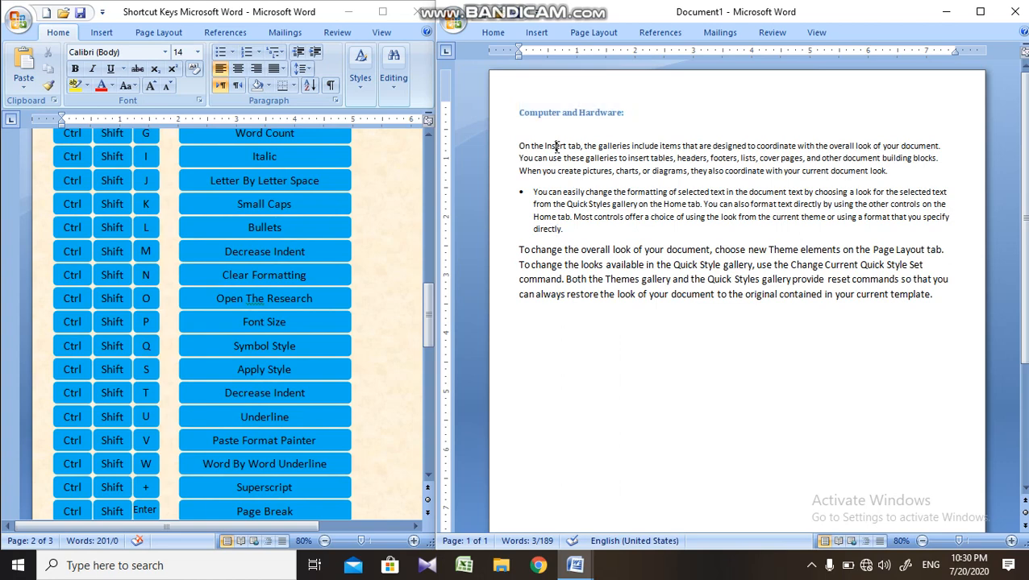
click(552, 240)
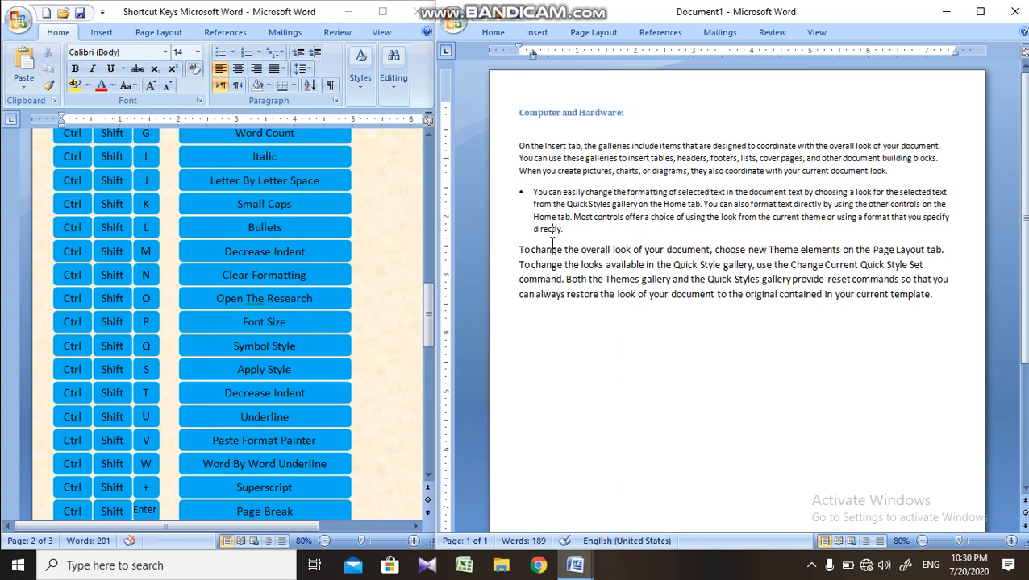
drag(552, 243, 552, 249)
click(552, 249)
key(ctrl+t)
key(ctrl+t)
key(ctrl+t)
key(ctrl+t)
key(ctrl+t)
key(ctrl+t)
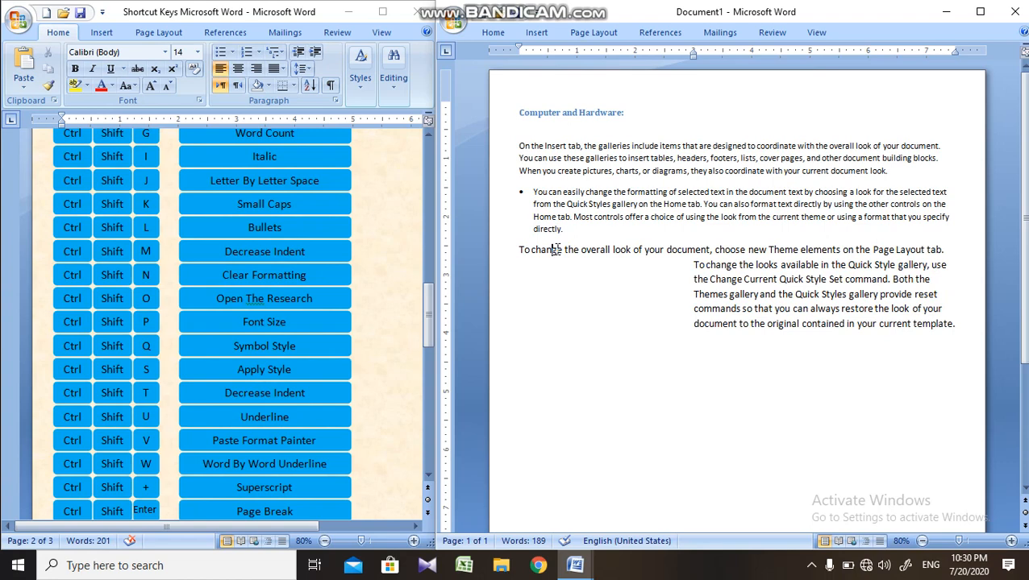
- Reduce the third body paragraph's hanging indent by six levels, back to the page margin
key(ctrl+shift+t)
key(ctrl+shift+t)
key(ctrl+shift+t)
key(ctrl+shift+t)
key(ctrl+shift+t)
key(ctrl+shift+t)
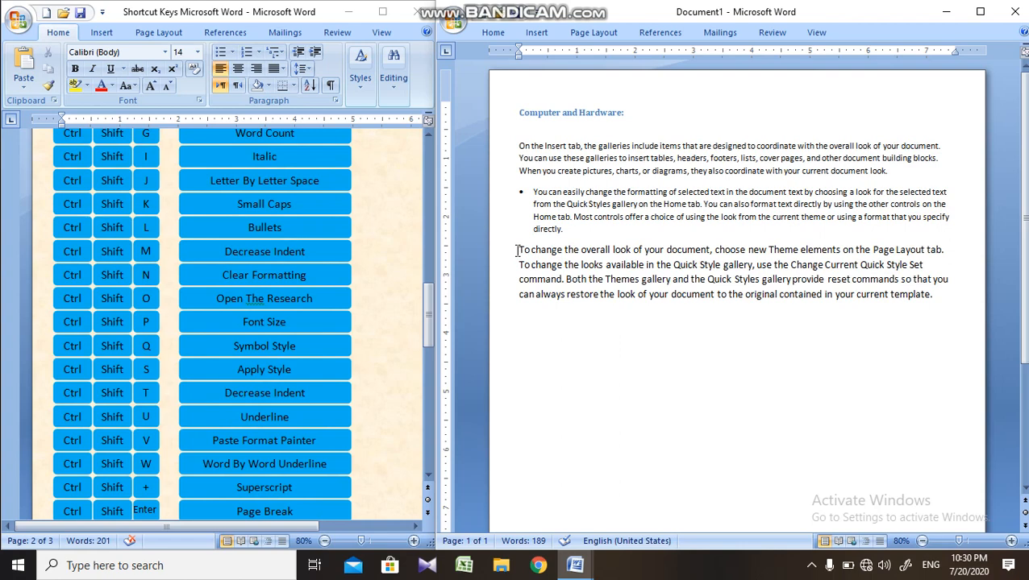
- Underline the third body paragraph, starting "To change the overall look", and remove the underline again
drag(516, 251, 767, 338)
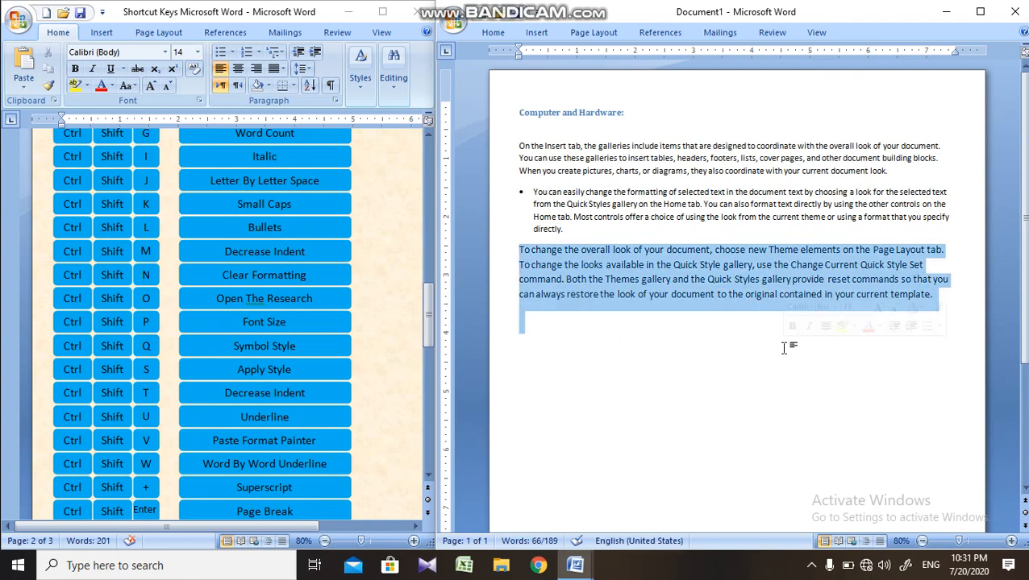
key(ctrl+shift+u)
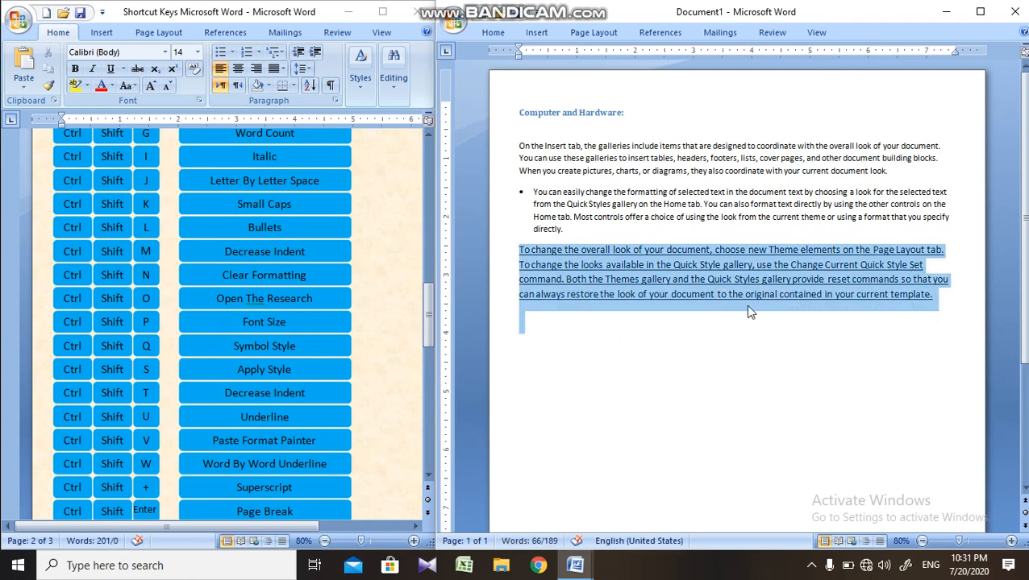
click(747, 306)
drag(517, 250, 663, 397)
key(ctrl+shift+u)
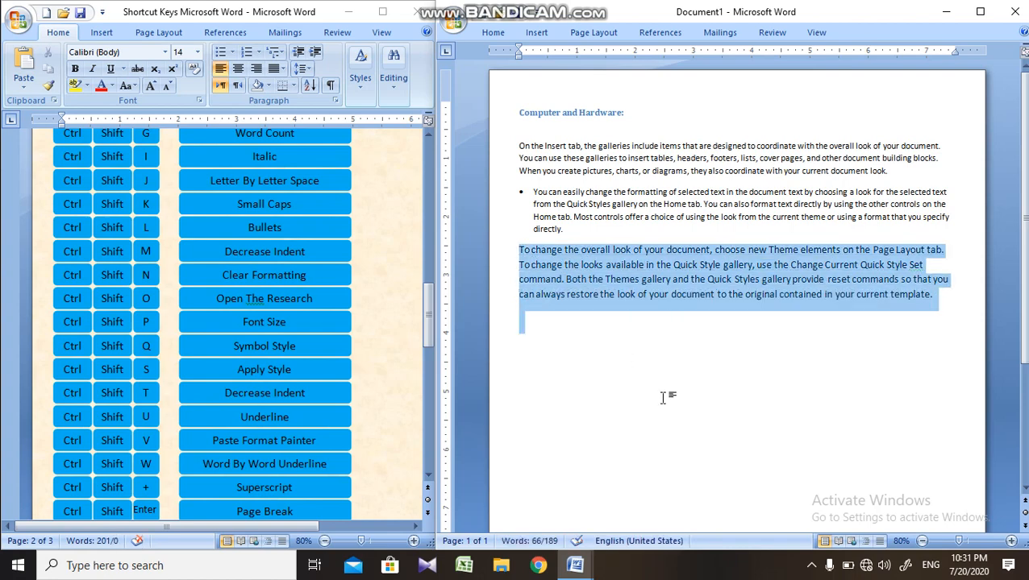
click(550, 294)
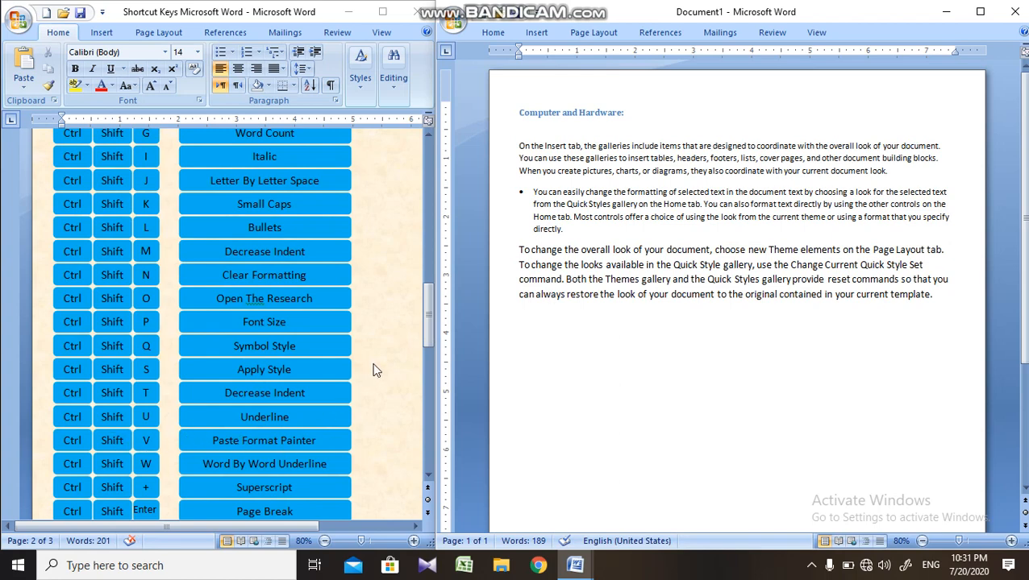
- Format the first body paragraph and the bulleted paragraph as bold, italic and underlined, in a larger font size
drag(425, 328, 427, 369)
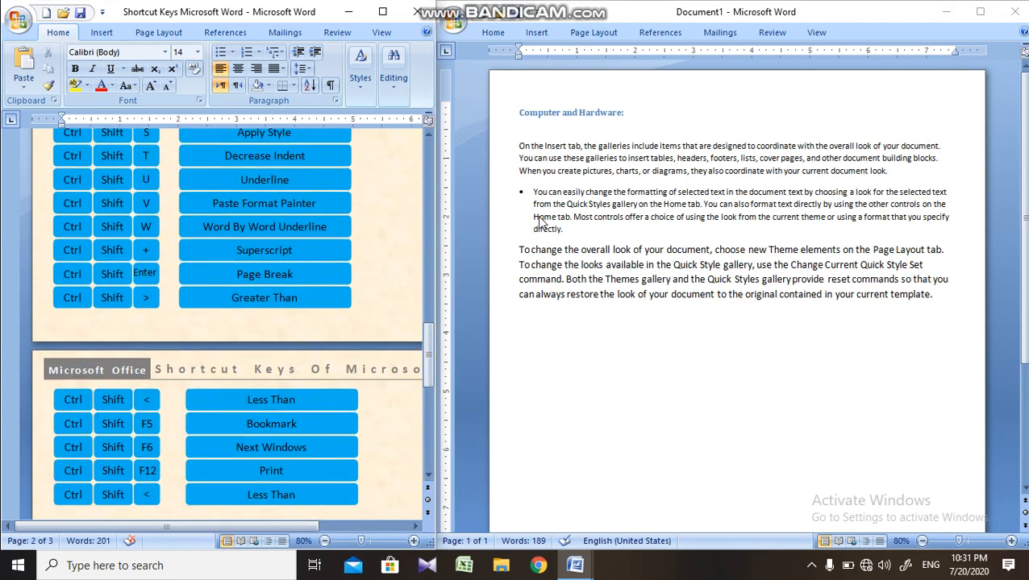
click(532, 192)
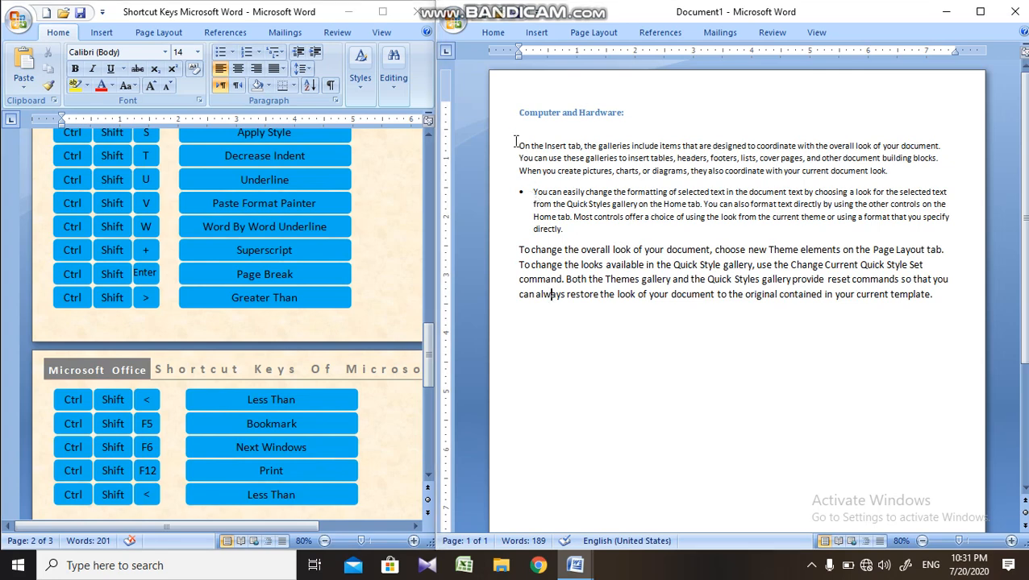
click(563, 193)
drag(509, 145, 670, 239)
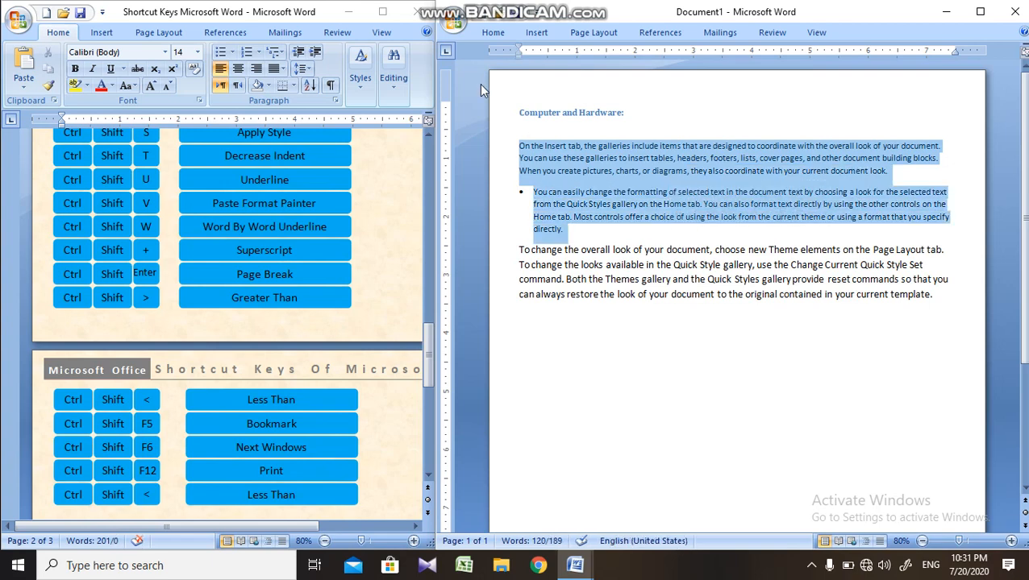
key(ctrl+b)
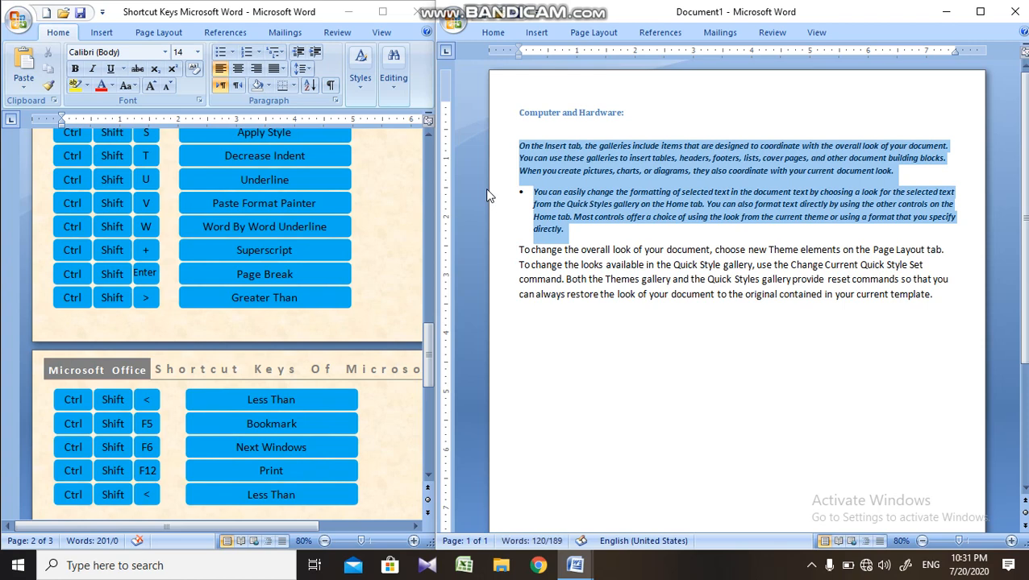
key(ctrl+i)
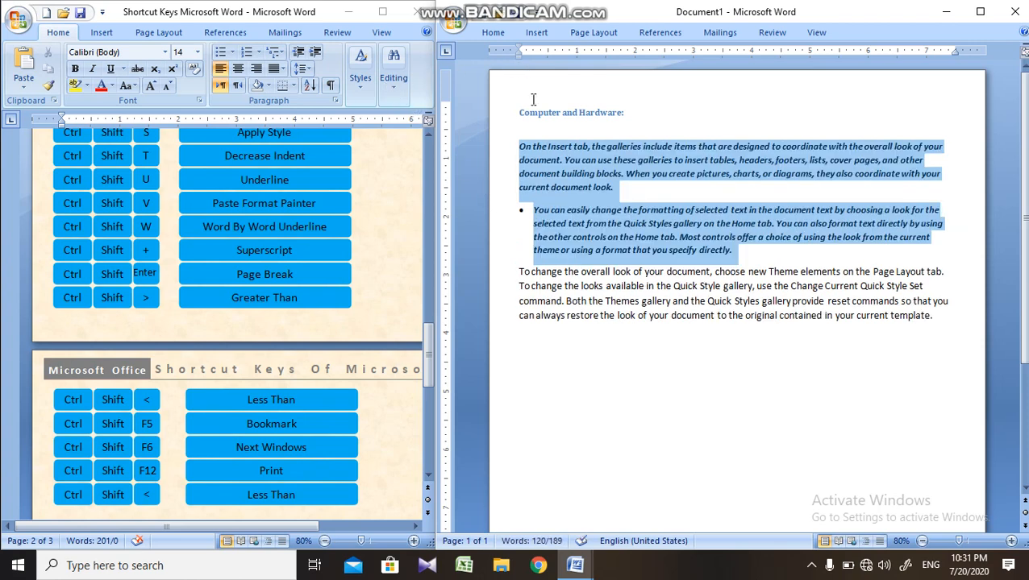
key(ctrl+u)
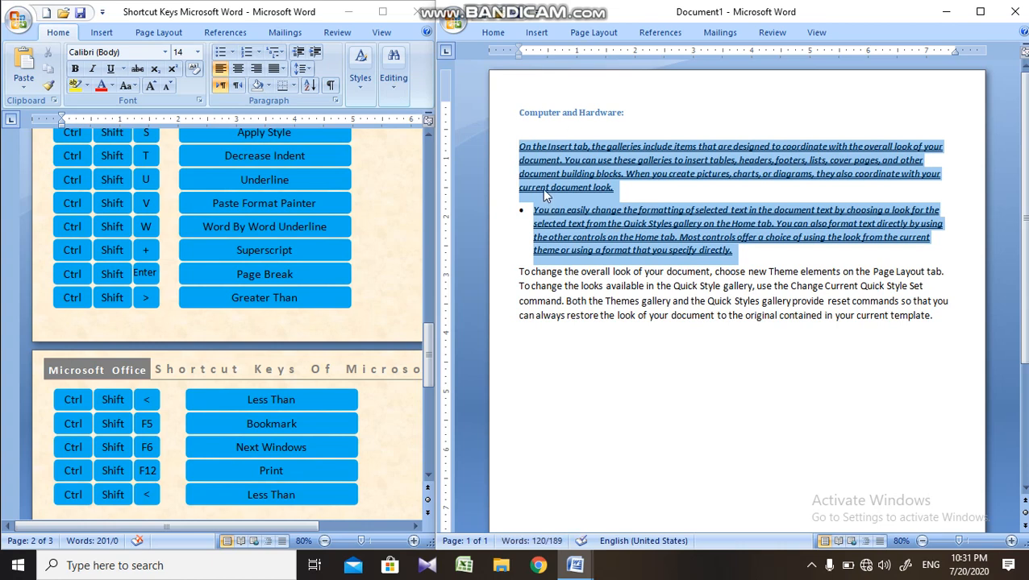
- Insert several blank lines between the bulleted paragraph and the paragraph starting "To change the overall look"
click(759, 252)
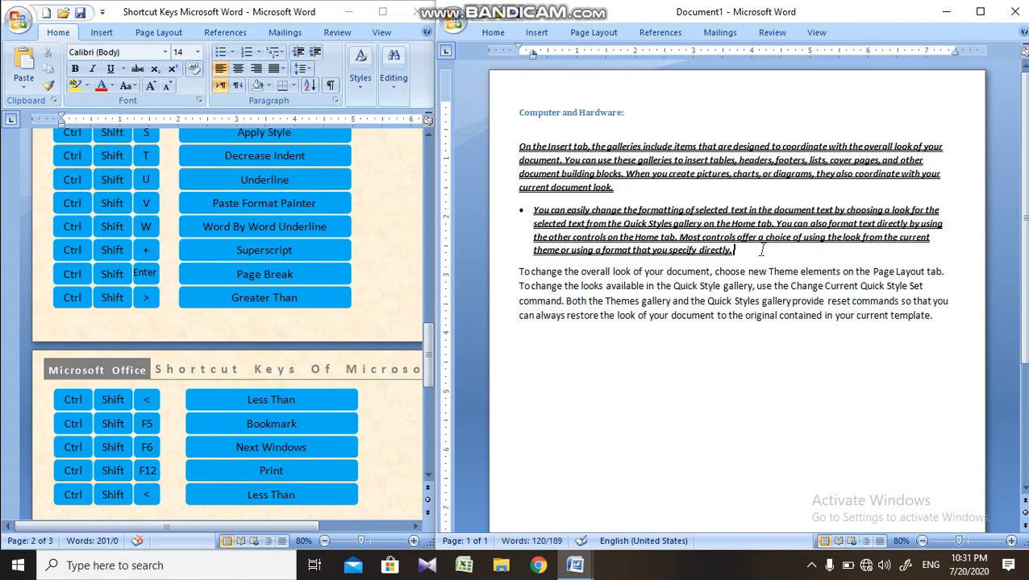
key(Return)
key(Return)
key(Return)
key(Return)
key(Return)
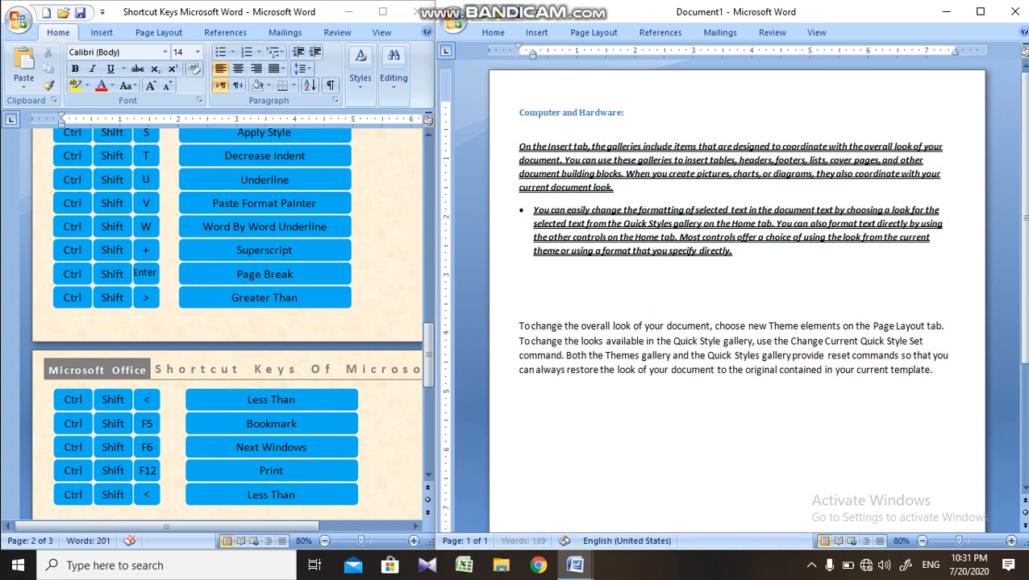
- Copy the bulleted paragraph's character formatting onto the paragraph starting "To change the overall look"
click(591, 370)
drag(598, 237, 649, 224)
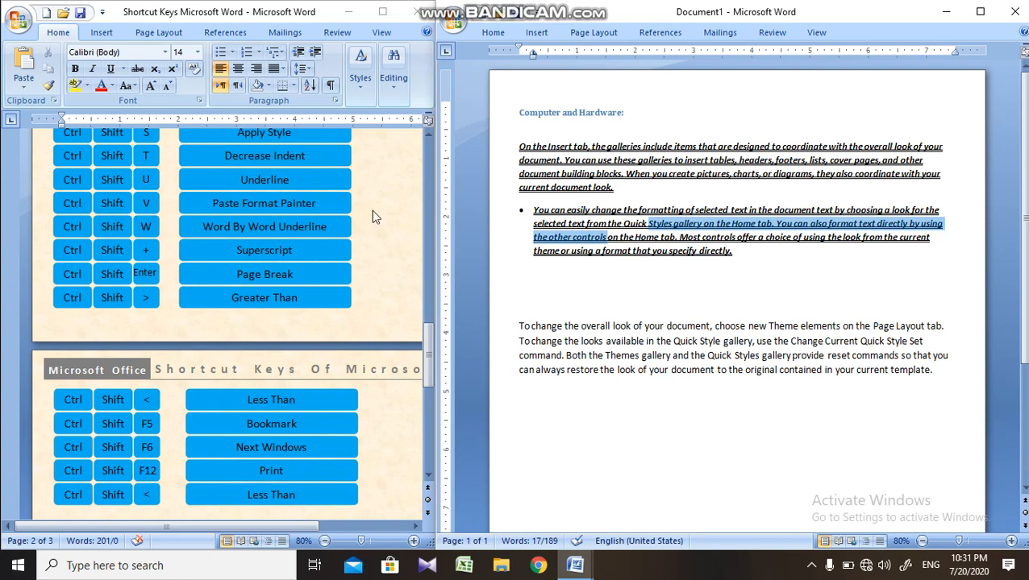
click(519, 301)
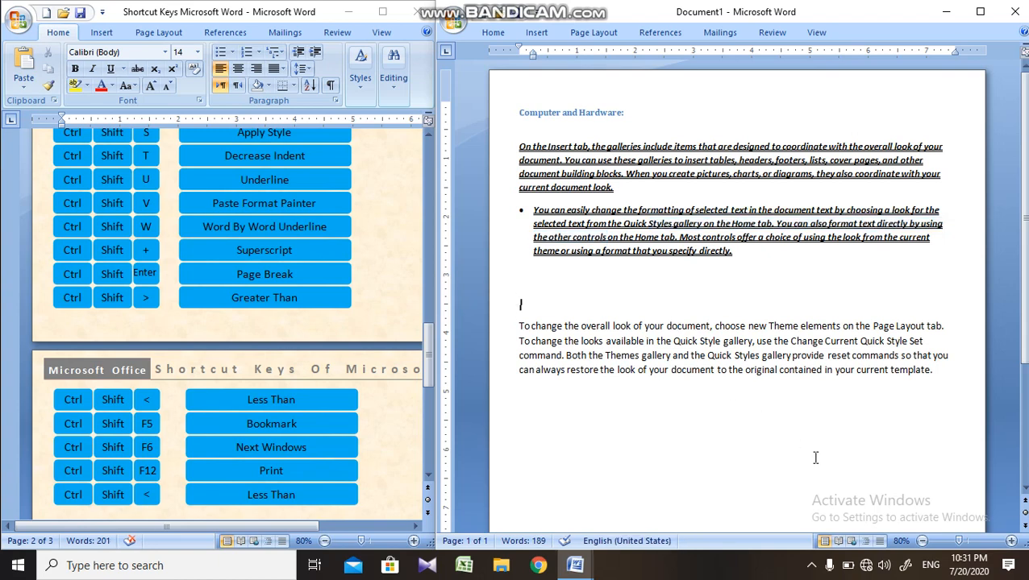
shift+click(510, 396)
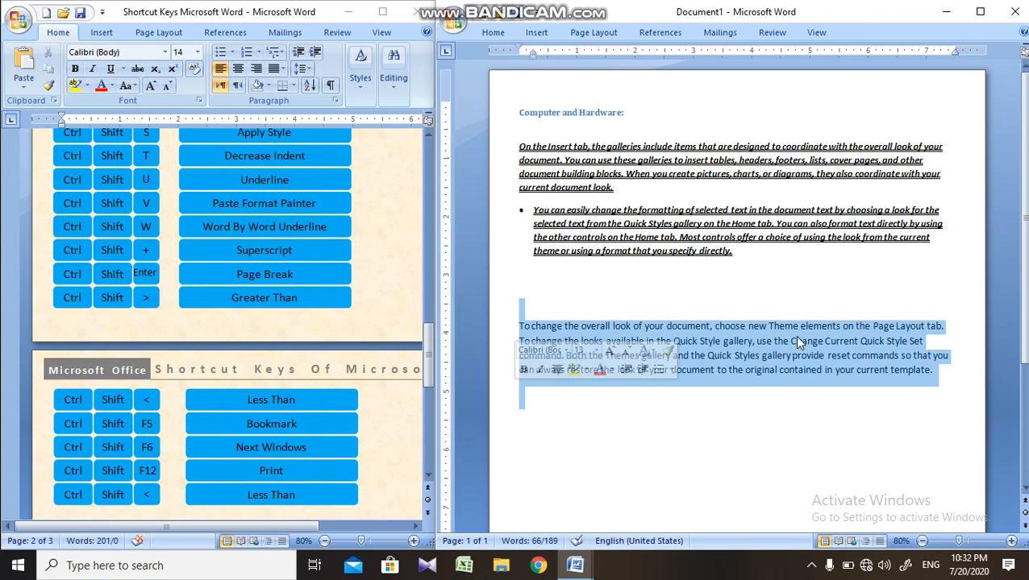
key(ctrl+shift+v)
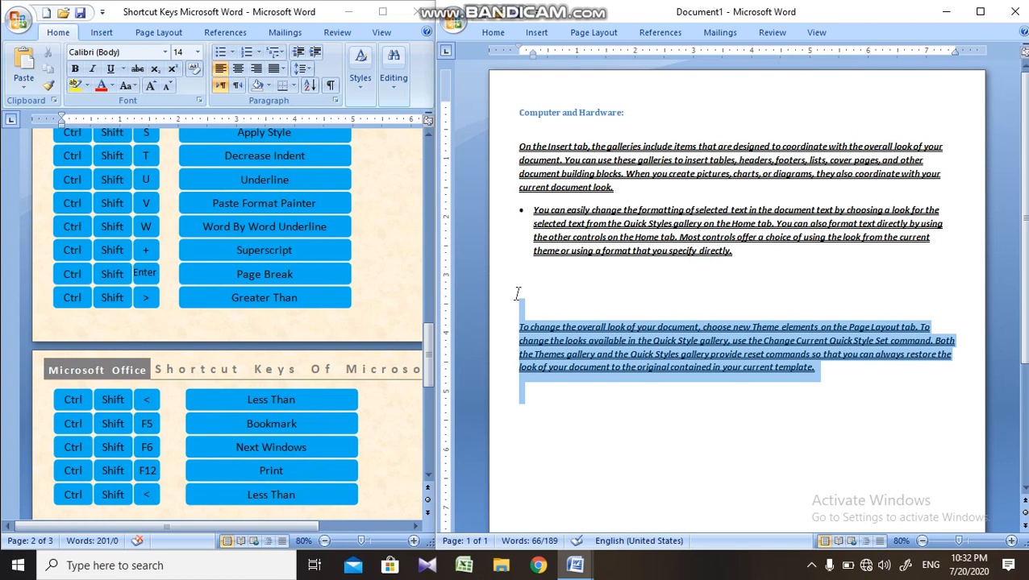
- Clear the manual character formatting from the entire document
key(ctrl+a)
key(ctrl+space)
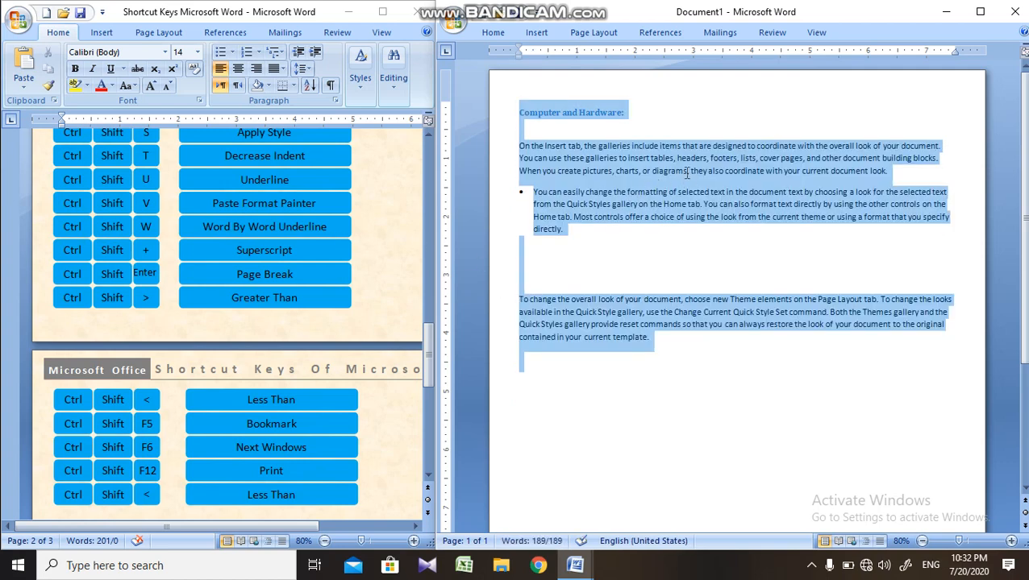
click(687, 172)
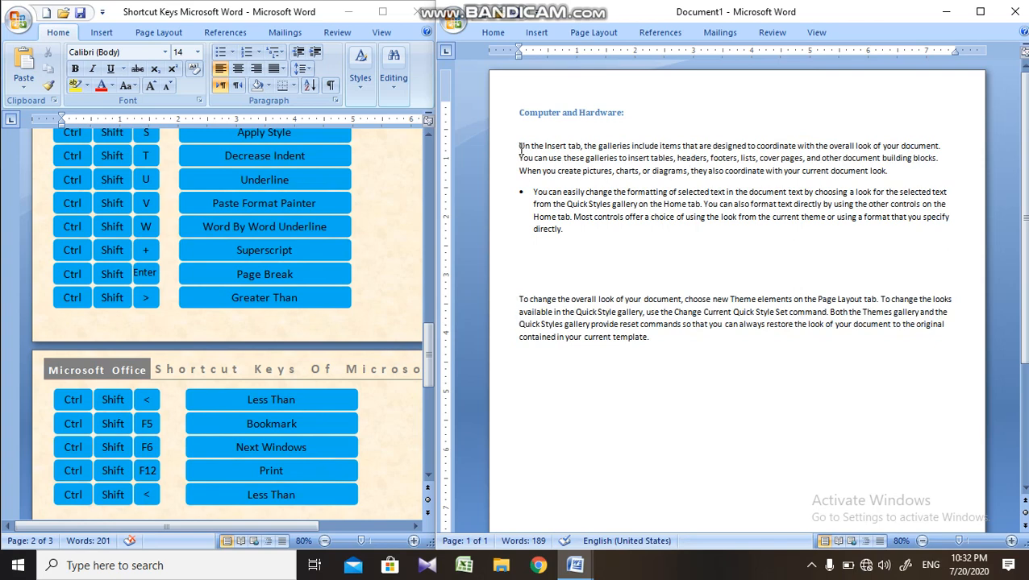
- Enlarge the font of all three body paragraphs and apply word-by-word underlining that skips the spaces
drag(520, 147, 838, 364)
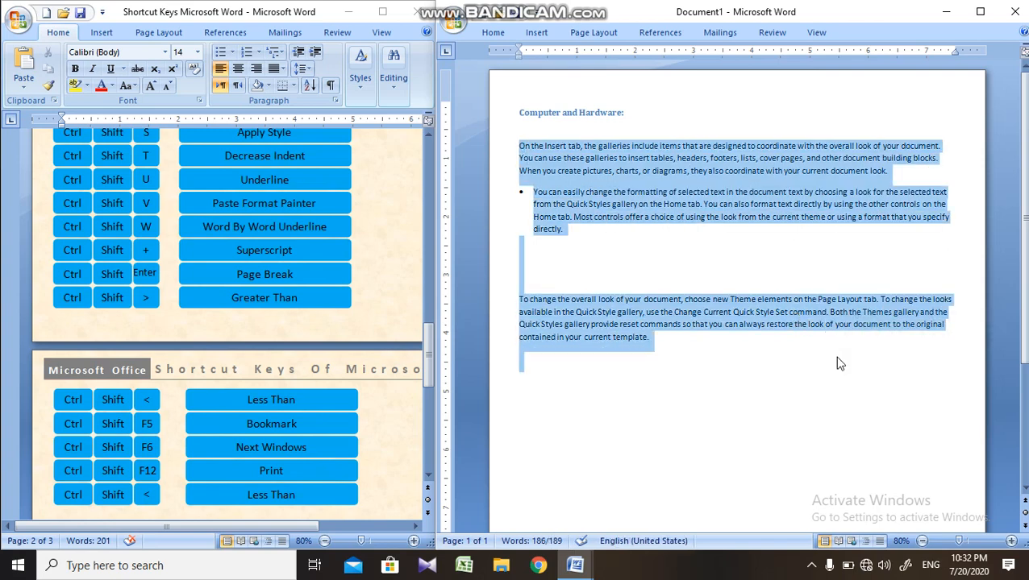
key(ctrl+shift+period)
key(ctrl+shift+period)
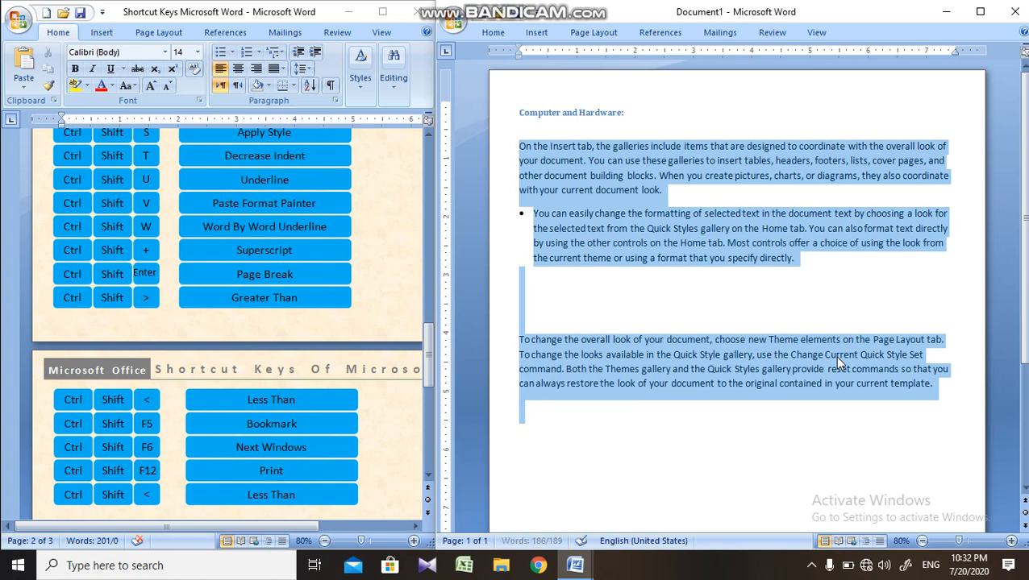
key(ctrl+shift+w)
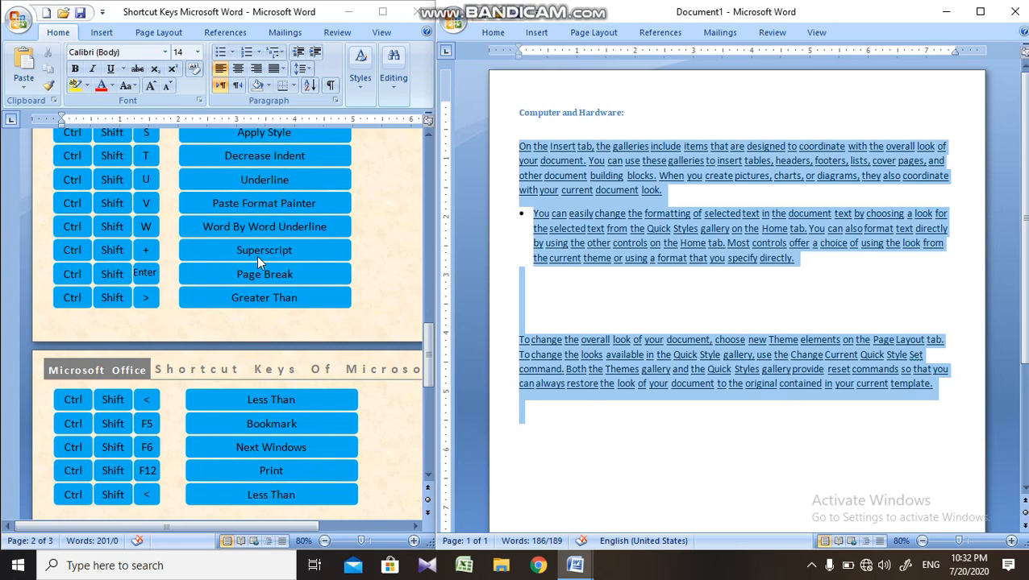
click(606, 200)
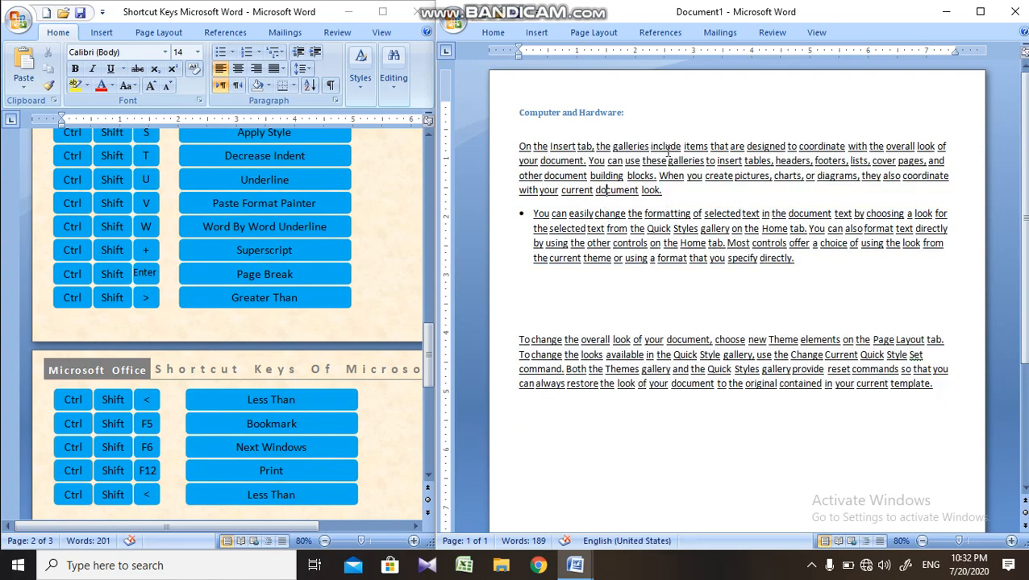
- Make the word "items" in the first body paragraph superscript and return it to normal text
double_click(690, 146)
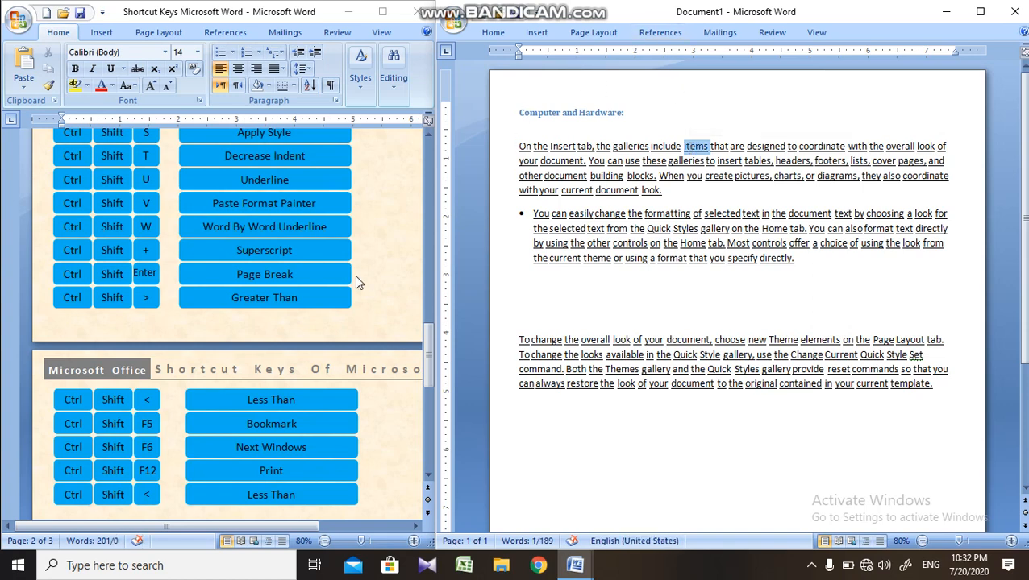
key(ctrl+shift+comma)
key(ctrl+shift+comma)
key(ctrl+shift+comma)
key(ctrl+shift+comma)
key(ctrl+shift+comma)
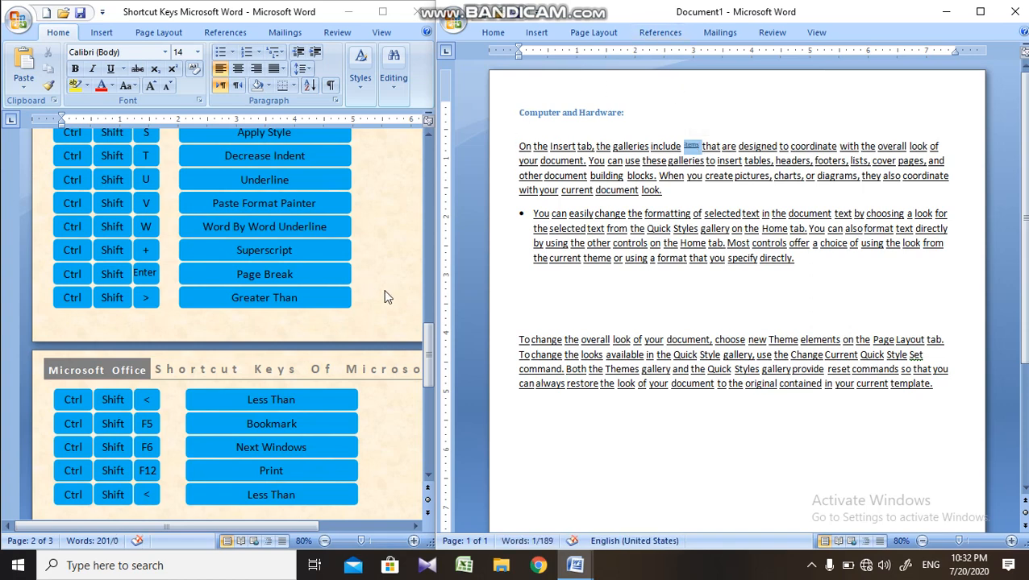
click(690, 146)
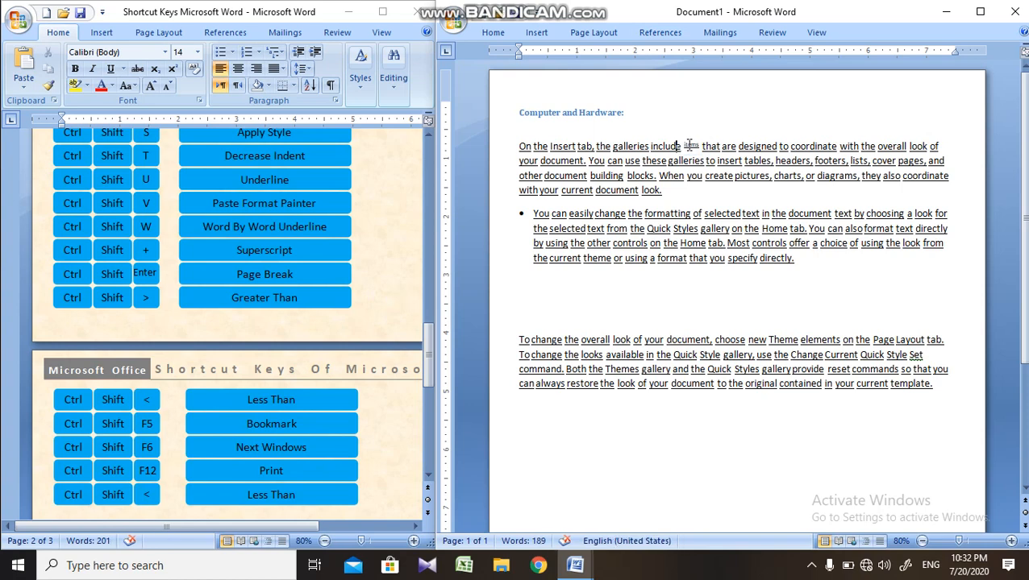
double_click(690, 146)
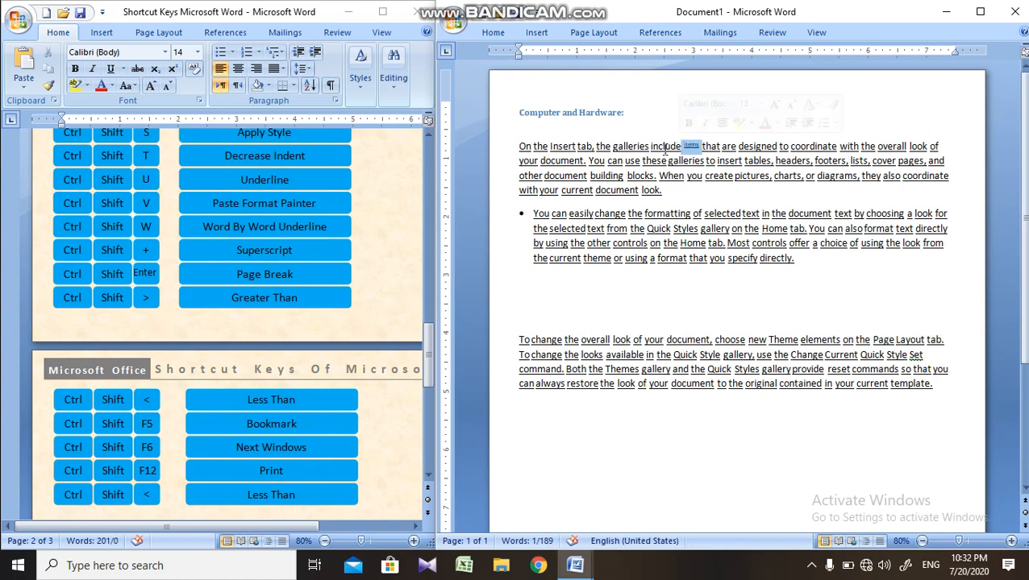
click(684, 147)
double_click(689, 145)
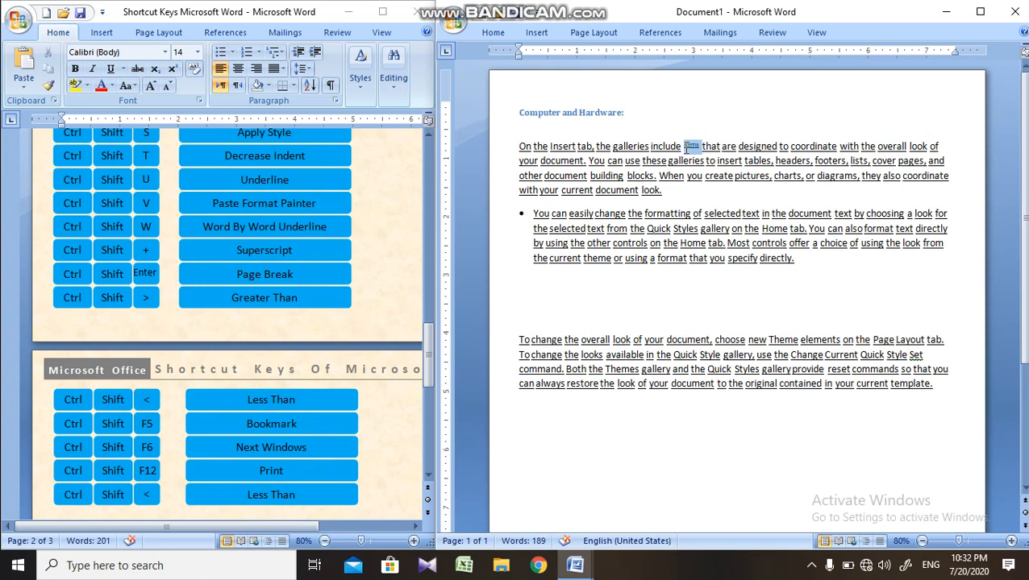
key(ctrl+shift+plus)
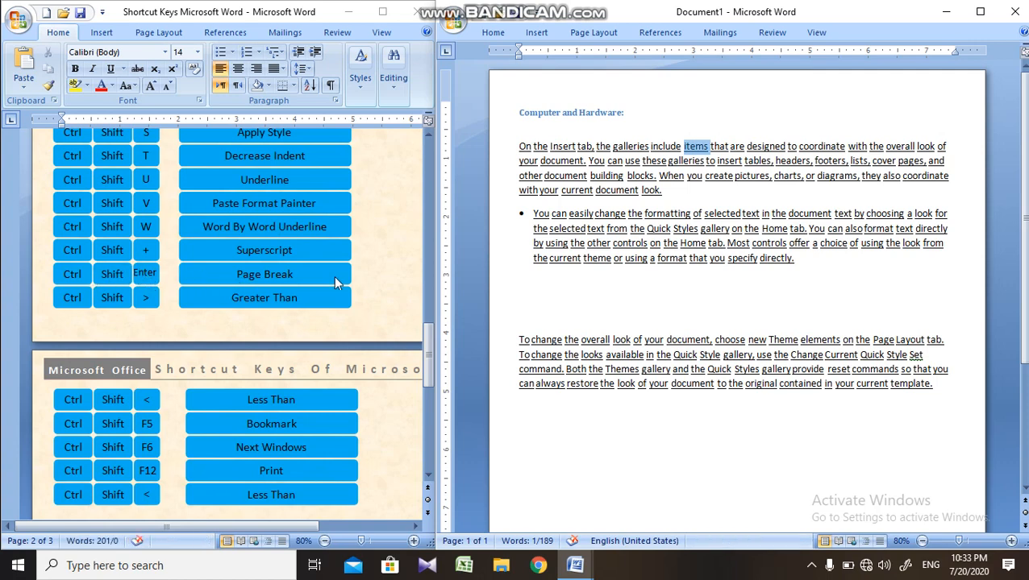
- Insert a page break on the blank line between the bulleted paragraph and the third body paragraph
click(683, 288)
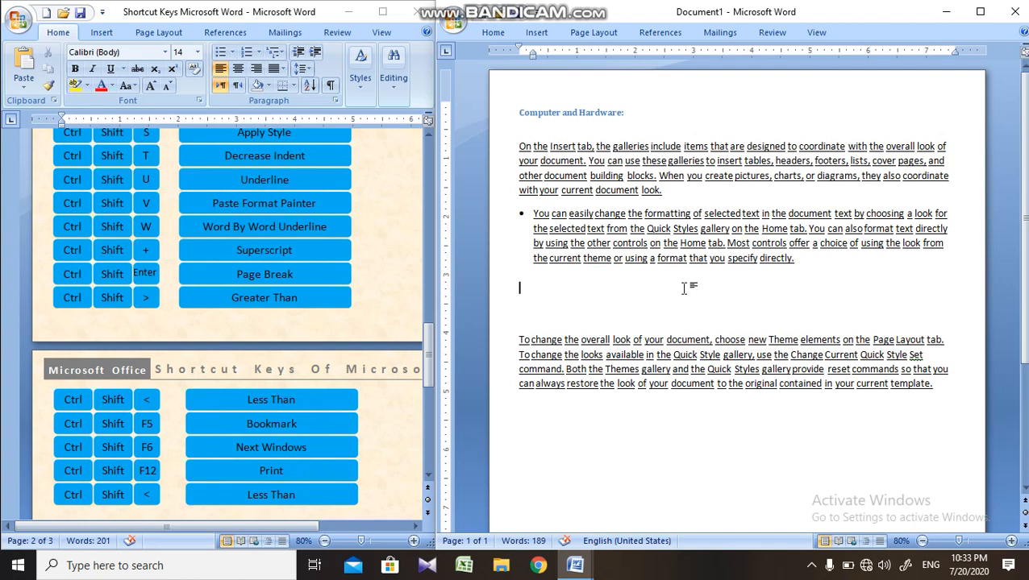
key(ctrl+shift+Return)
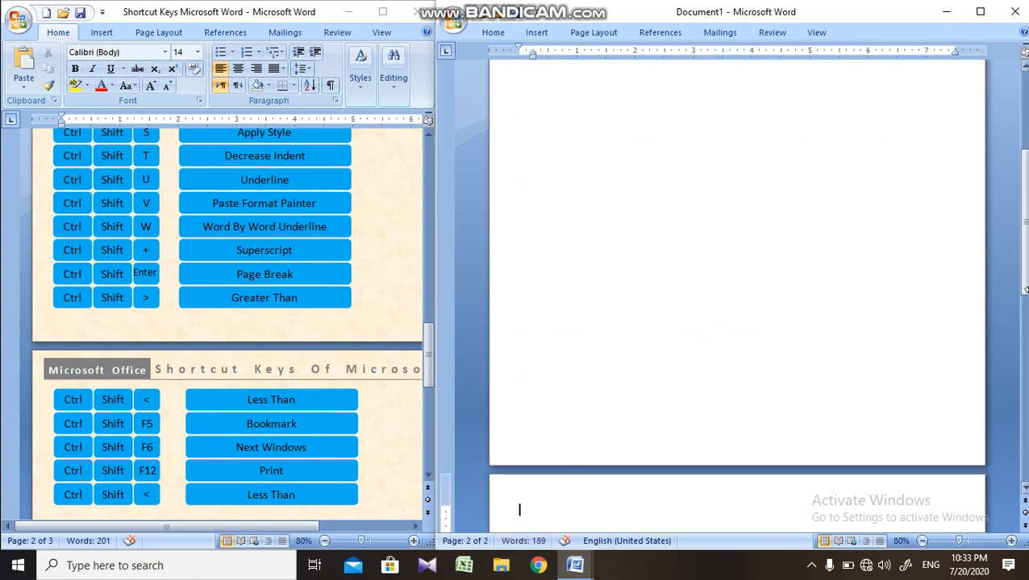
mouse_move(1024, 194)
mouse_down()
mouse_move(1026, 378)
mouse_move(1026, 208)
mouse_up()
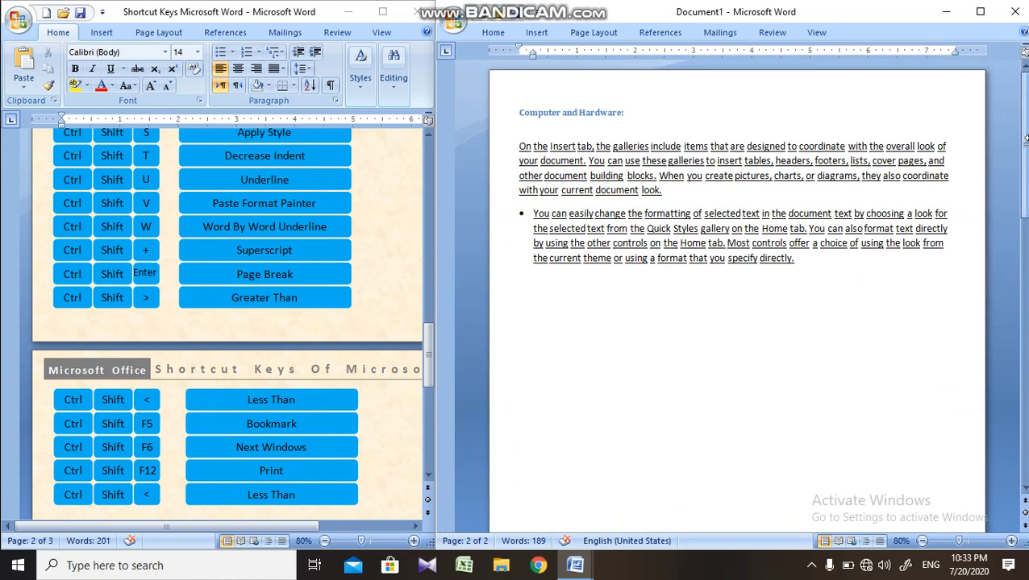
click(723, 254)
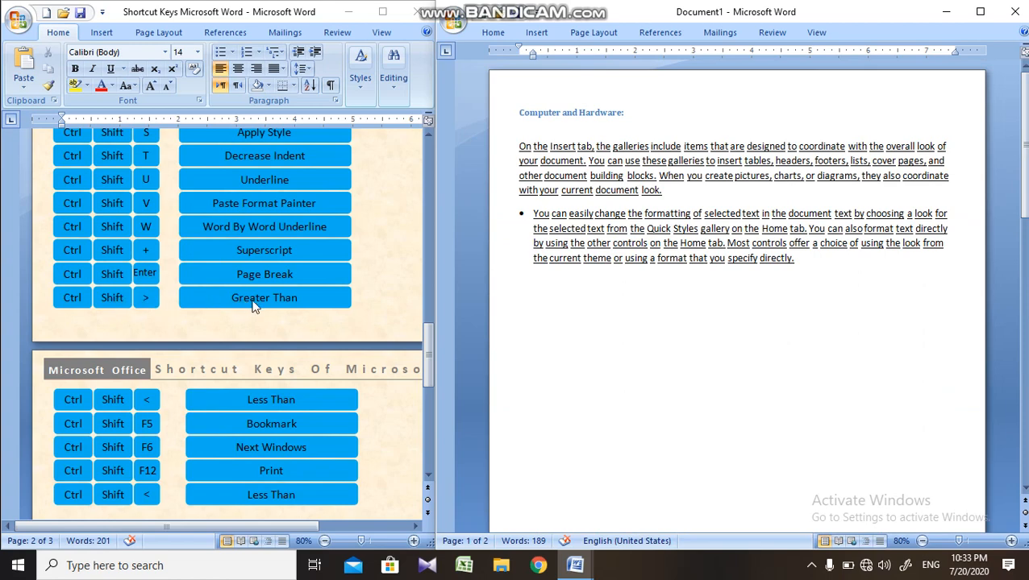
click(689, 243)
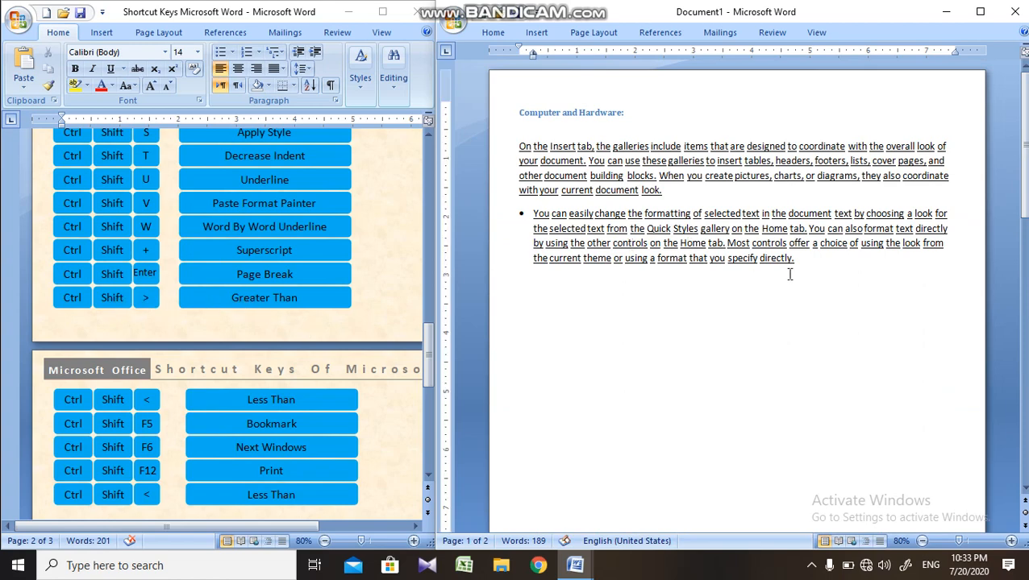
drag(798, 259, 535, 224)
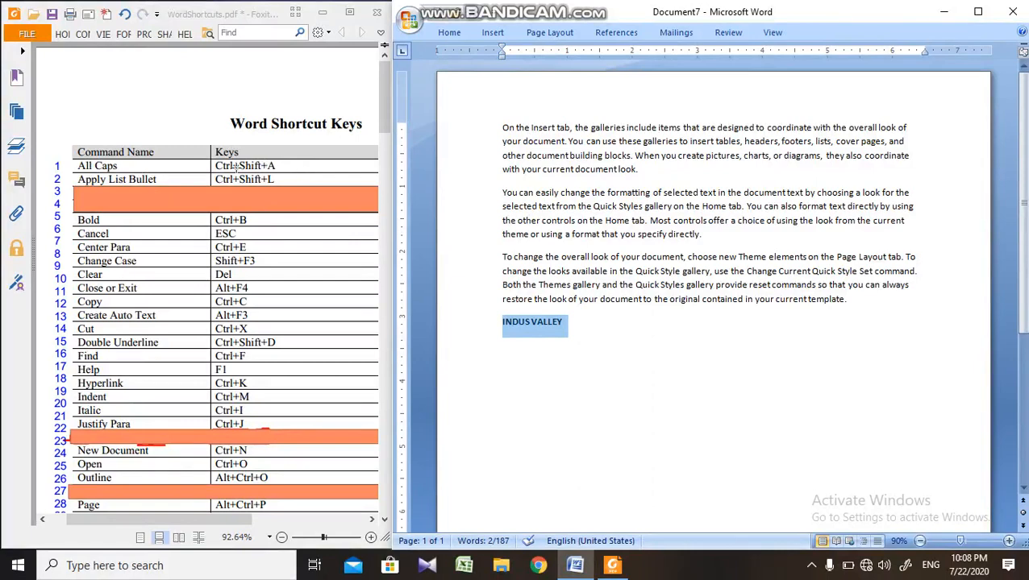
click(516, 149)
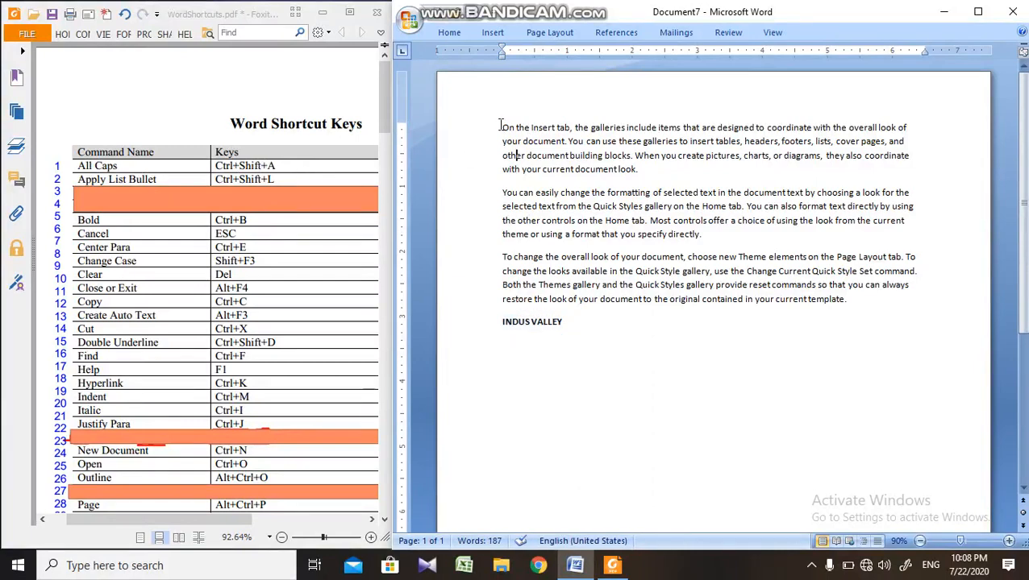
- Switch the whole document's text to all caps and back, and apply list bullets to it and undo them
drag(500, 126, 707, 369)
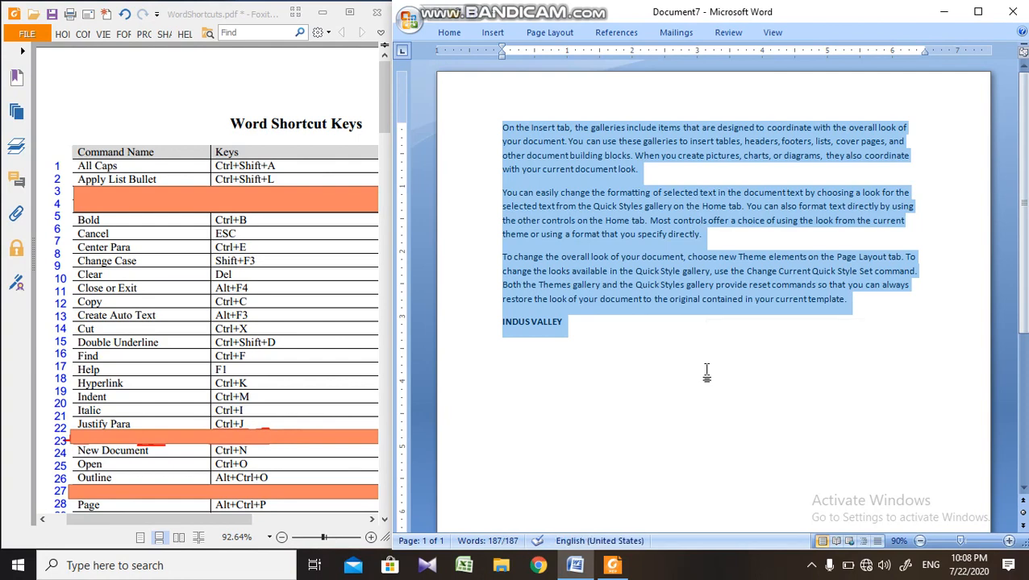
key(ctrl+shift+a)
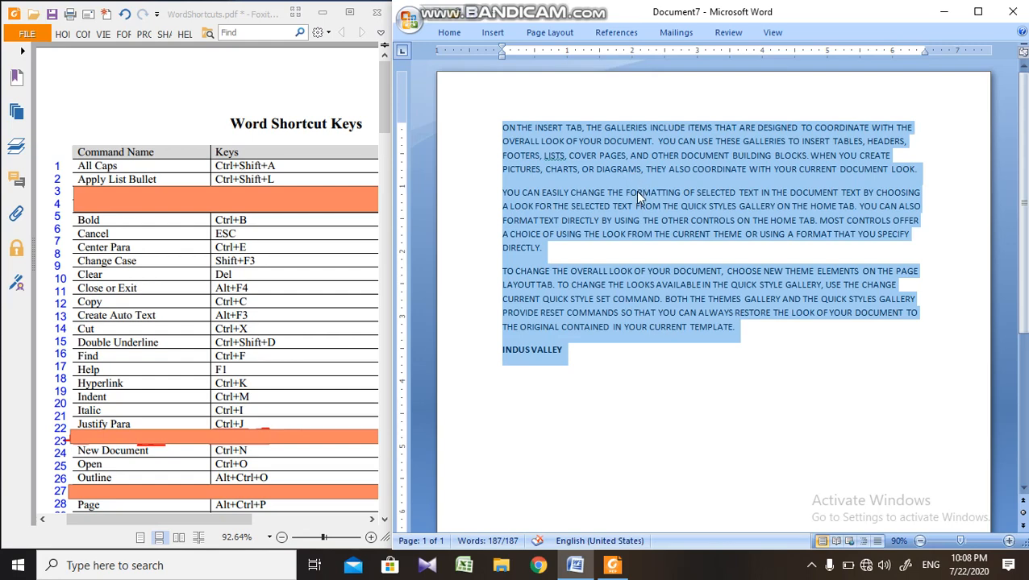
key(ctrl+shift+a)
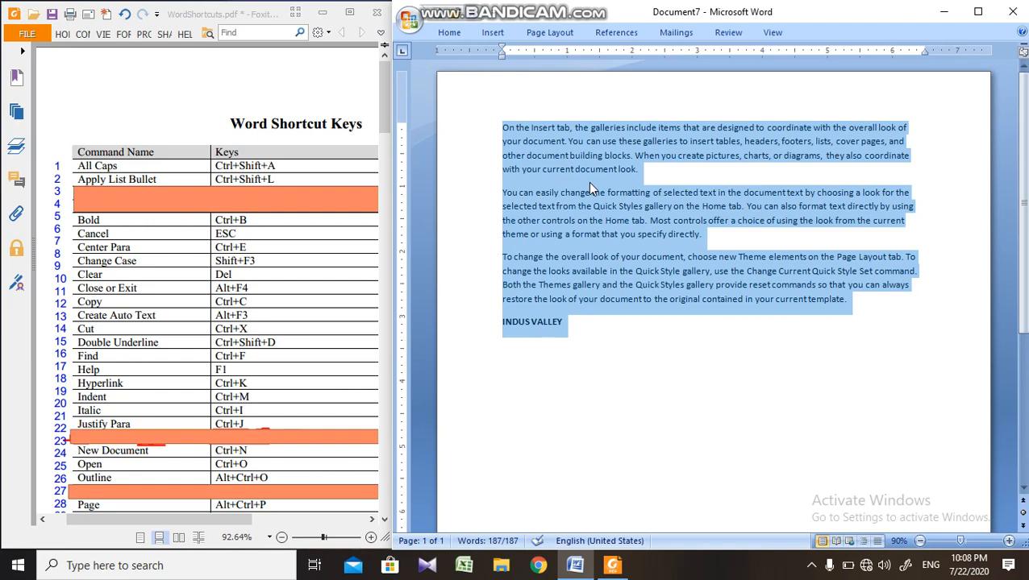
key(ctrl+shift+l)
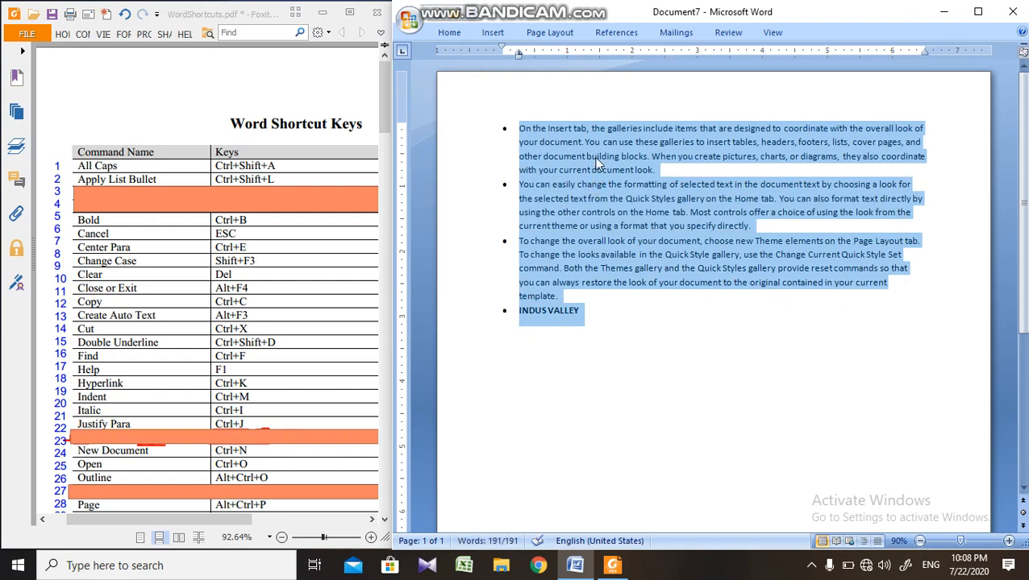
key(ctrl+z)
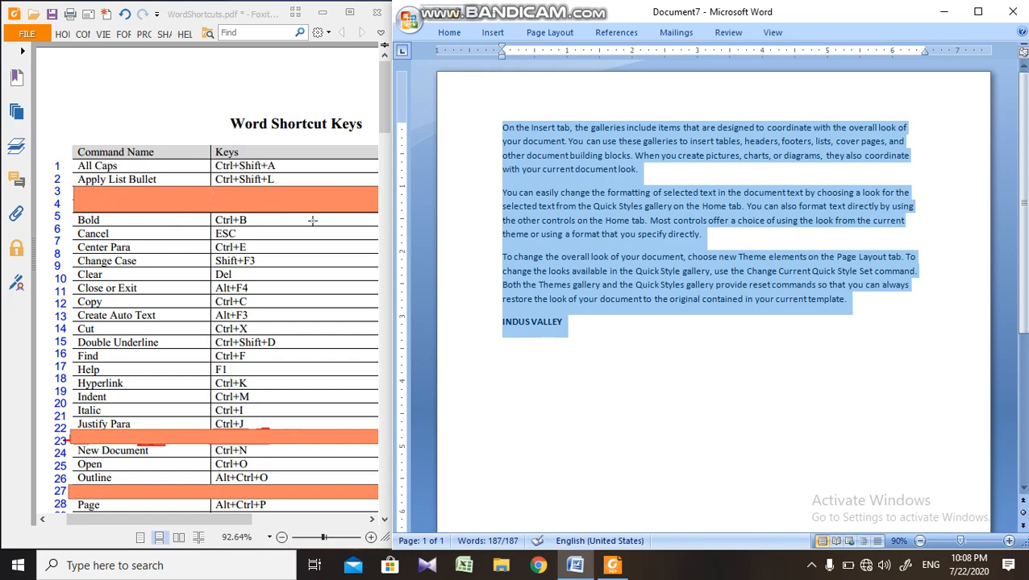
- Make the whole document's text bold and remove the bold again from all of it, including the INDUS VALLEY line
key(ctrl+j)
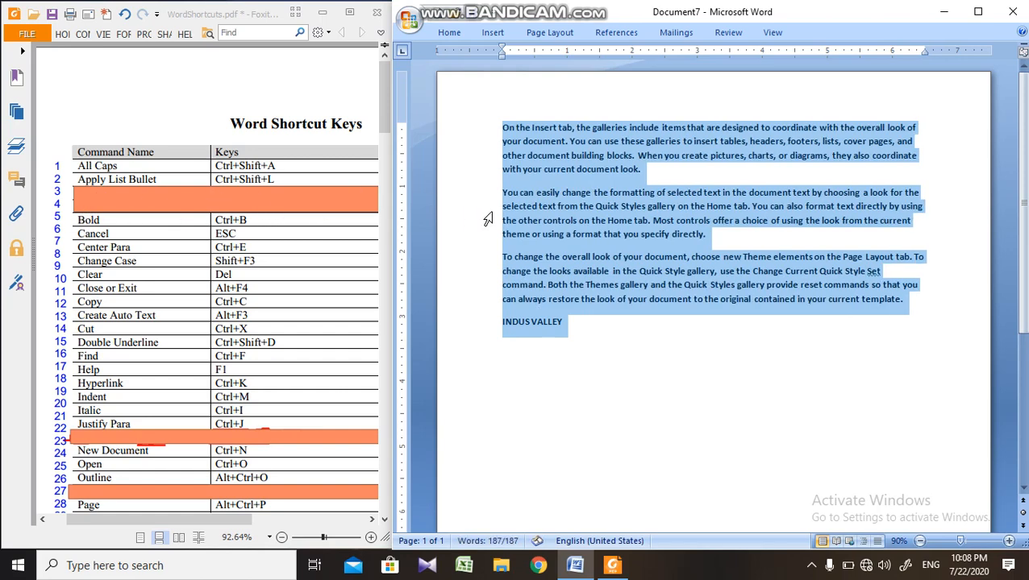
key(ctrl+l)
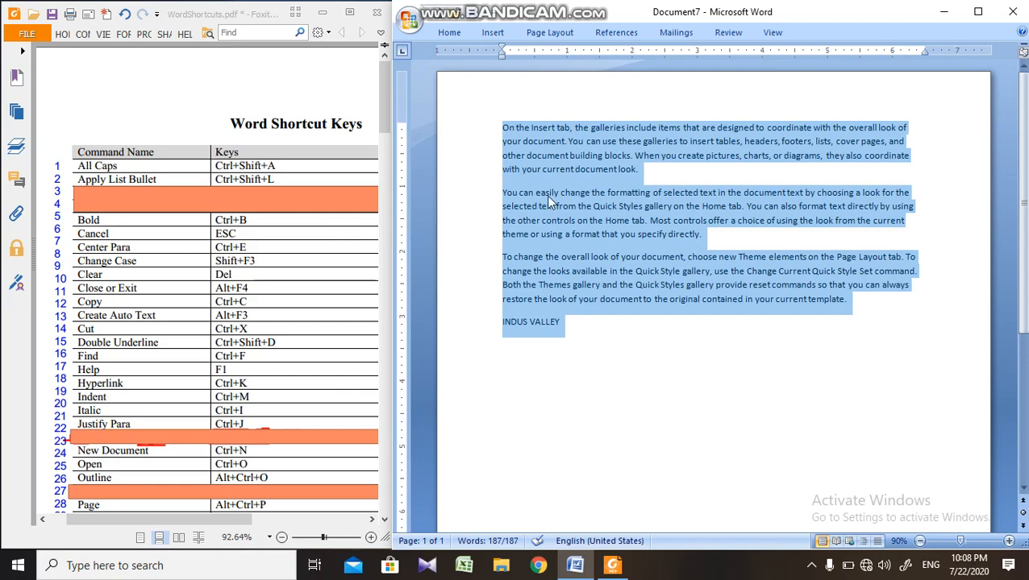
- Open the New Document dialog with its blank and recent templates
click(410, 22)
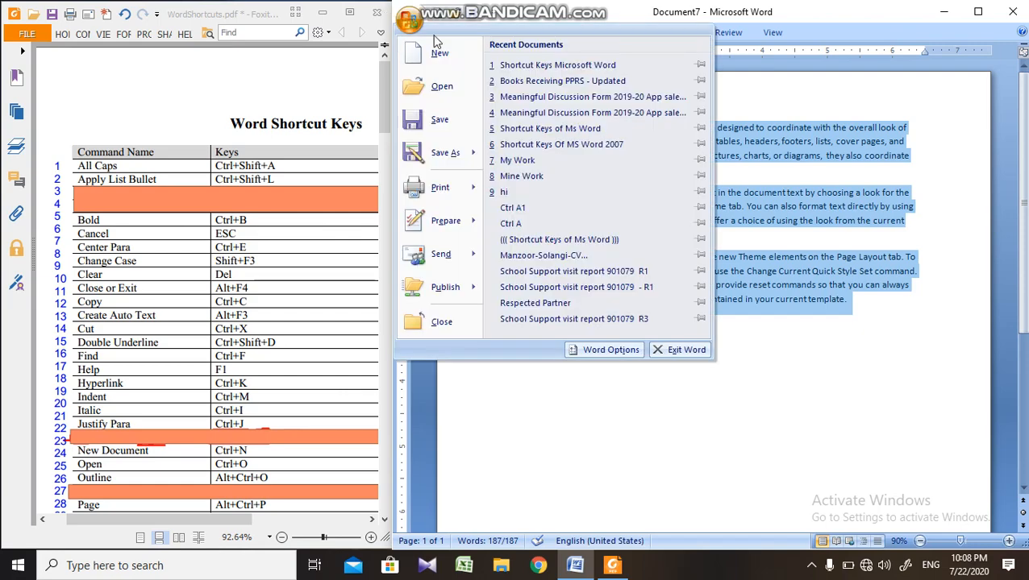
click(442, 55)
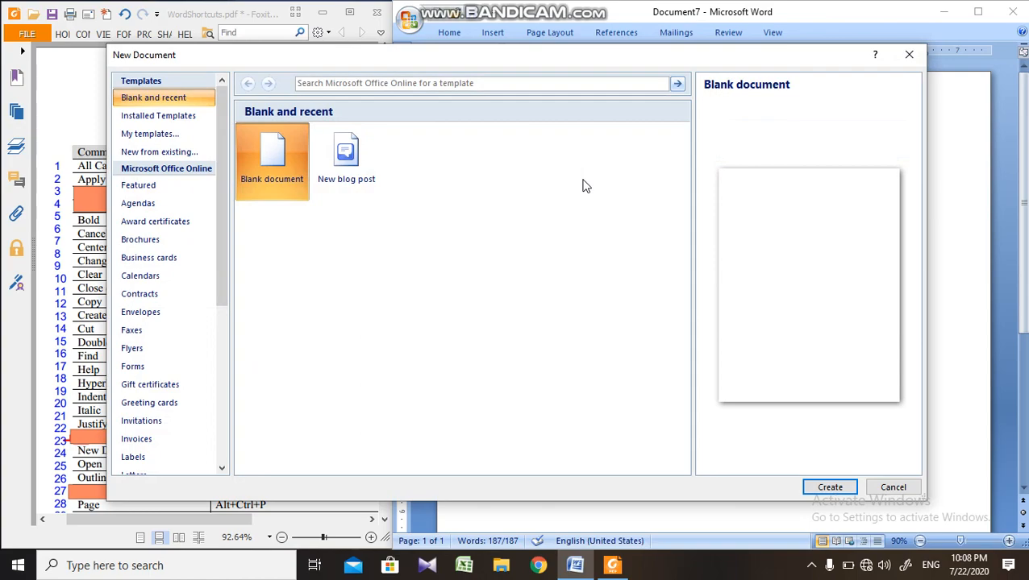
- Dismiss the New Document dialog, and bring up the Save As dialog and cancel it without saving
key(Escape)
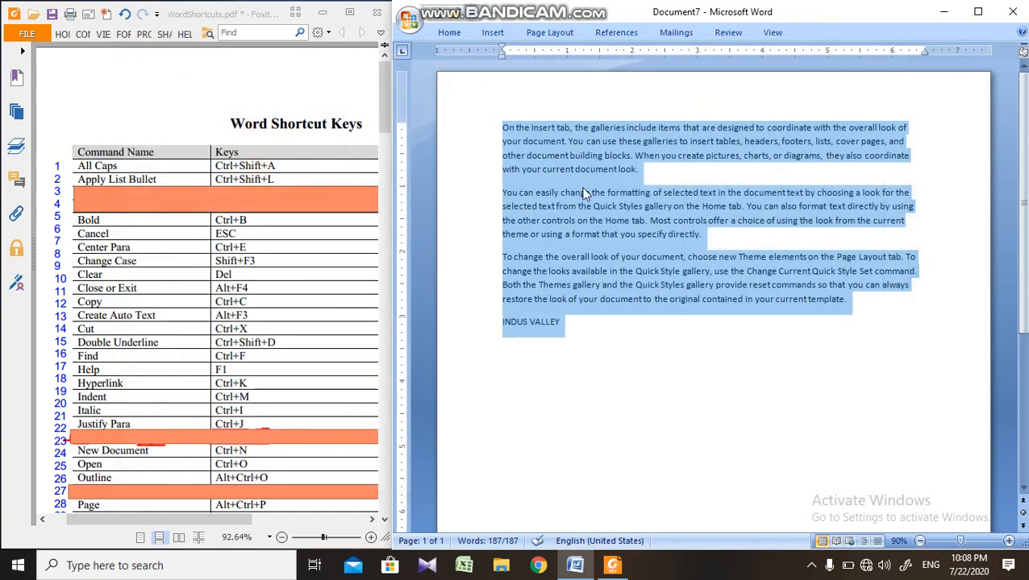
key(ctrl+s)
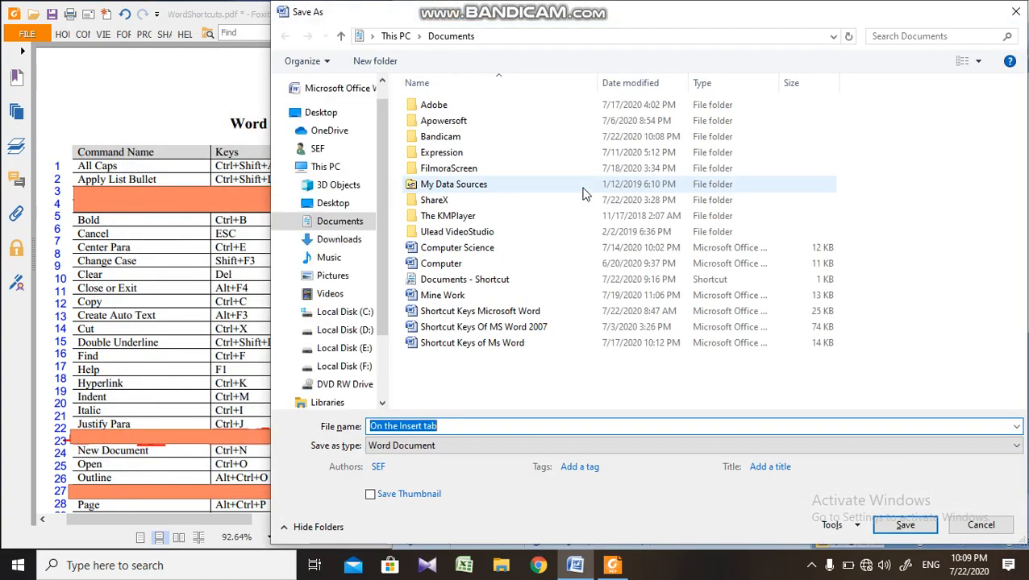
key(Escape)
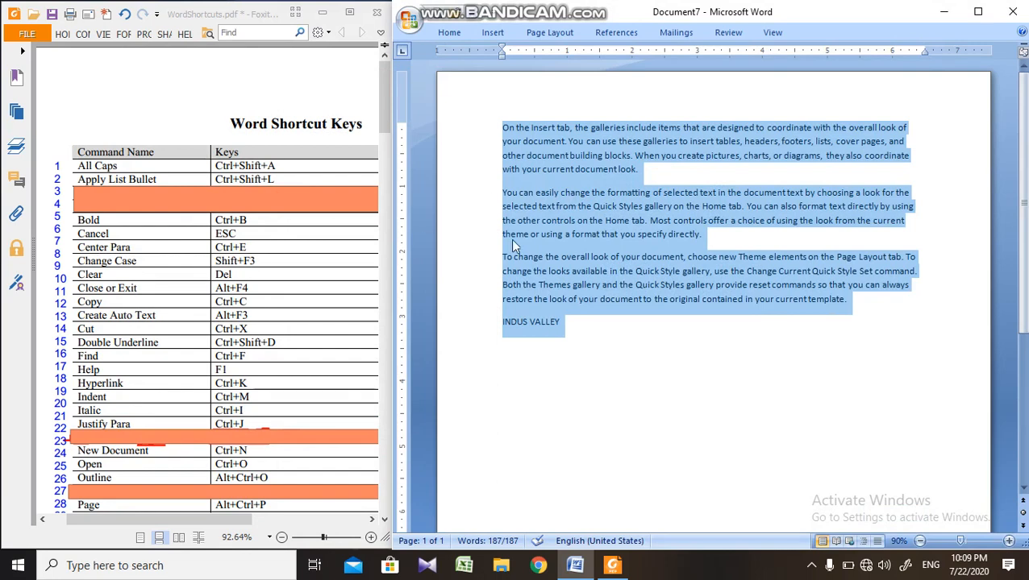
- Center the "INDUS VALLEY" line at the end of the document and return it to left alignment
click(591, 345)
click(483, 324)
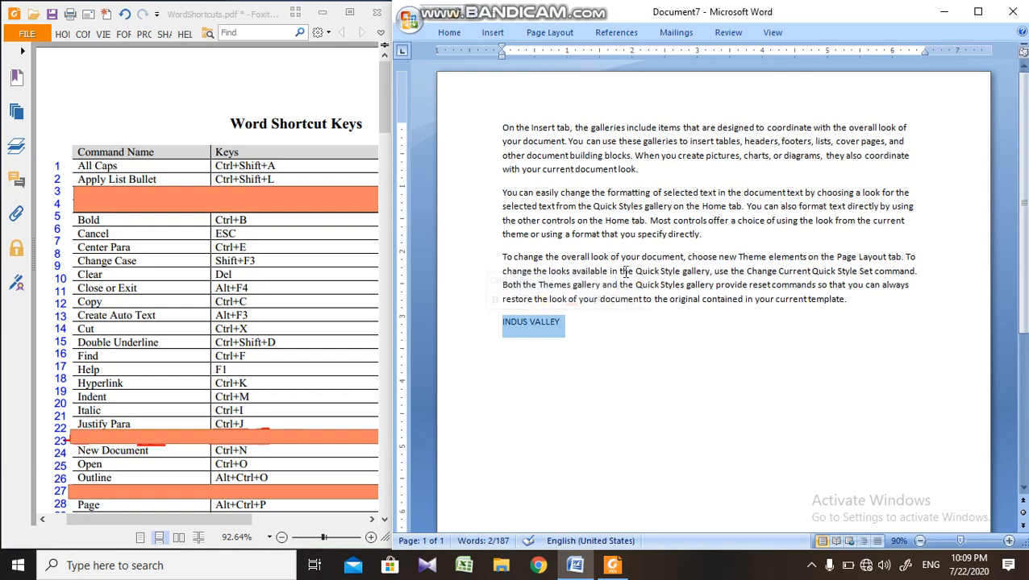
key(ctrl+e)
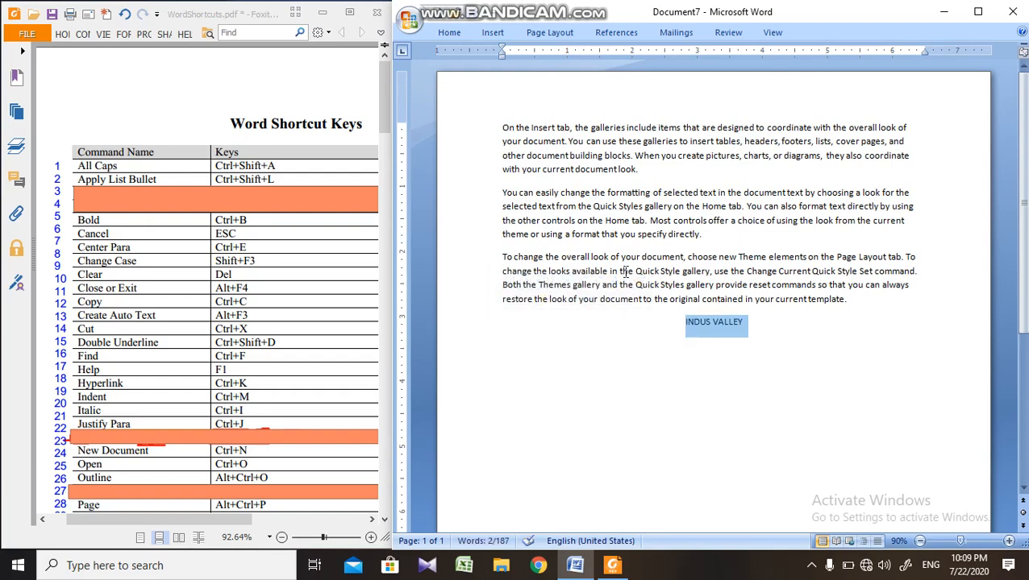
key(ctrl+l)
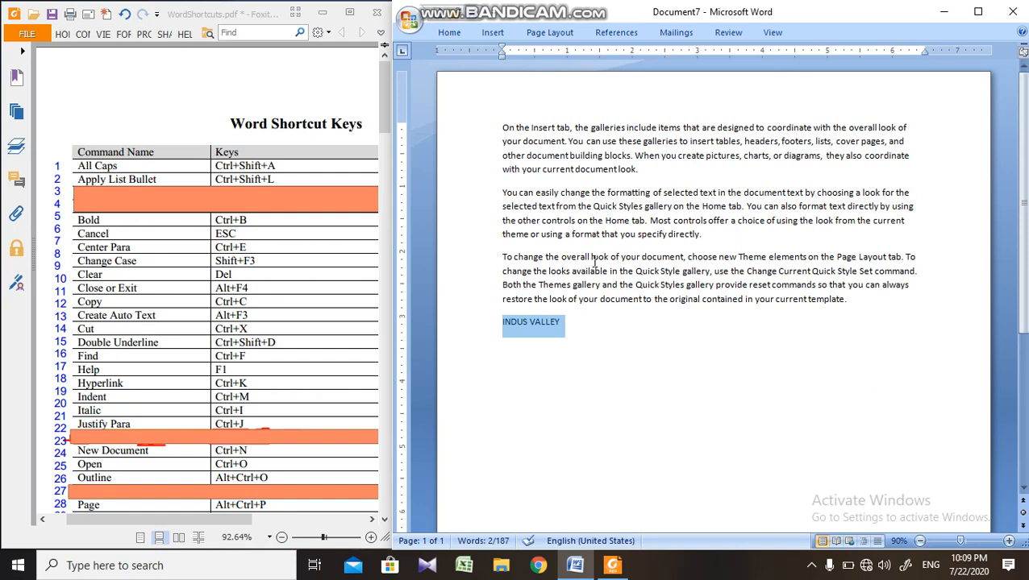
- Cycle the selected "INDUS VALLEY" line through the letter cases, ending with each word capitalized as "Indus Valley"
key(shift+F3)
key(shift+F3)
key(shift+F3)
key(shift+F3)
key(shift+F3)
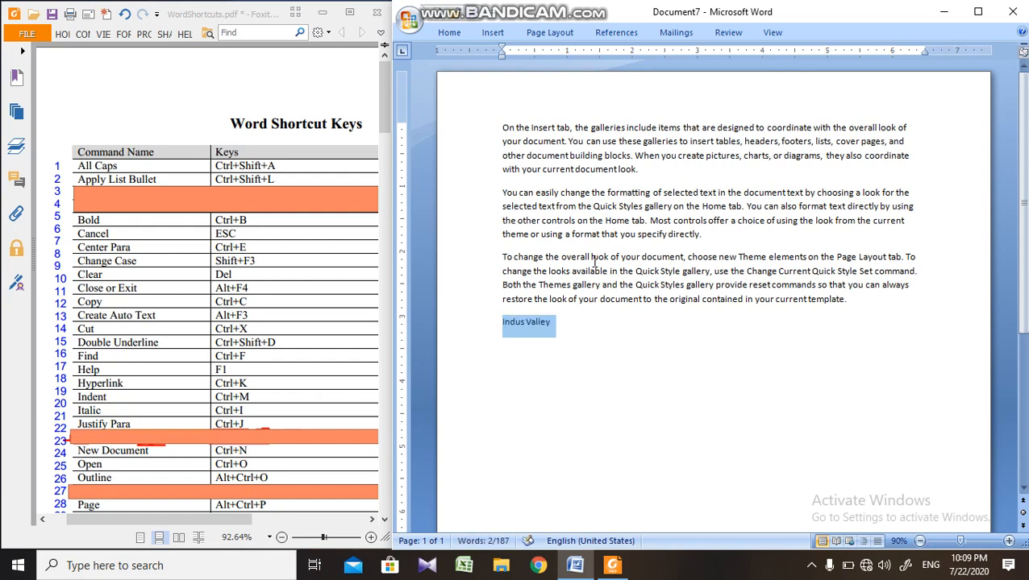
key(shift+F3)
key(shift+F3)
key(shift+F3)
- Delete the selected "Indus Valley" line and undo the deletion
key(Delete)
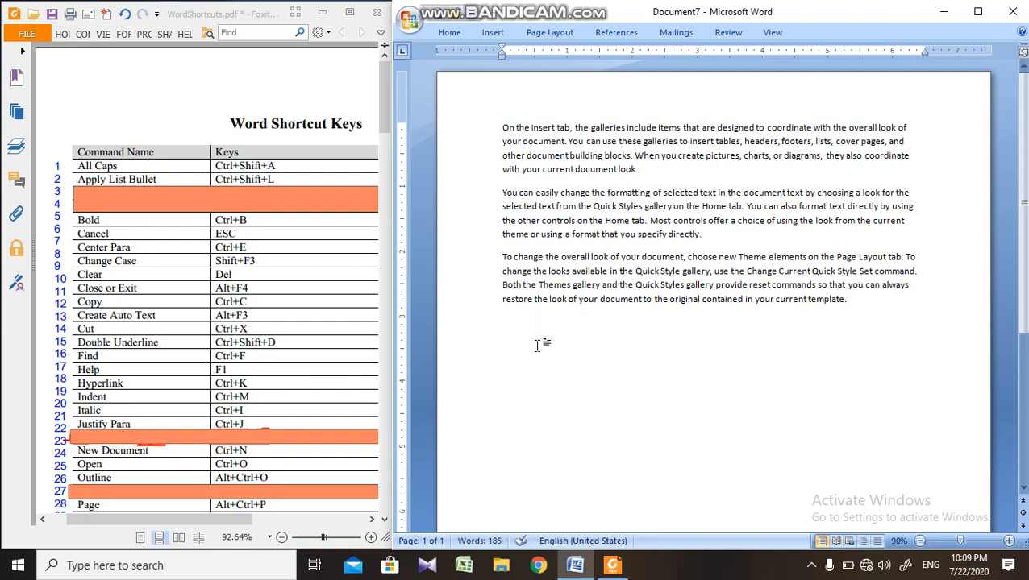
key(ctrl+z)
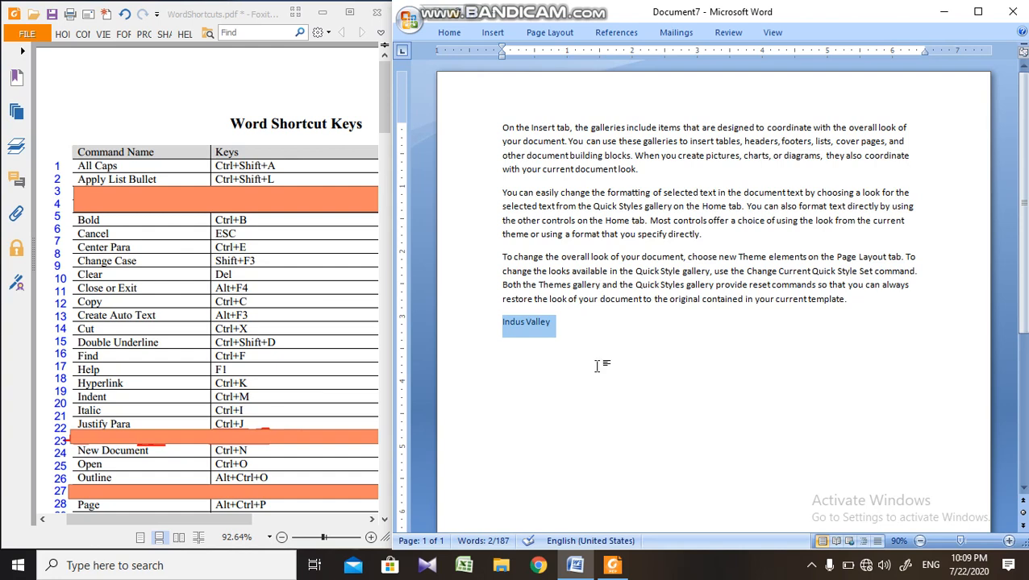
- Close Document7 and exit Word without saving the changes
key(alt+F4)
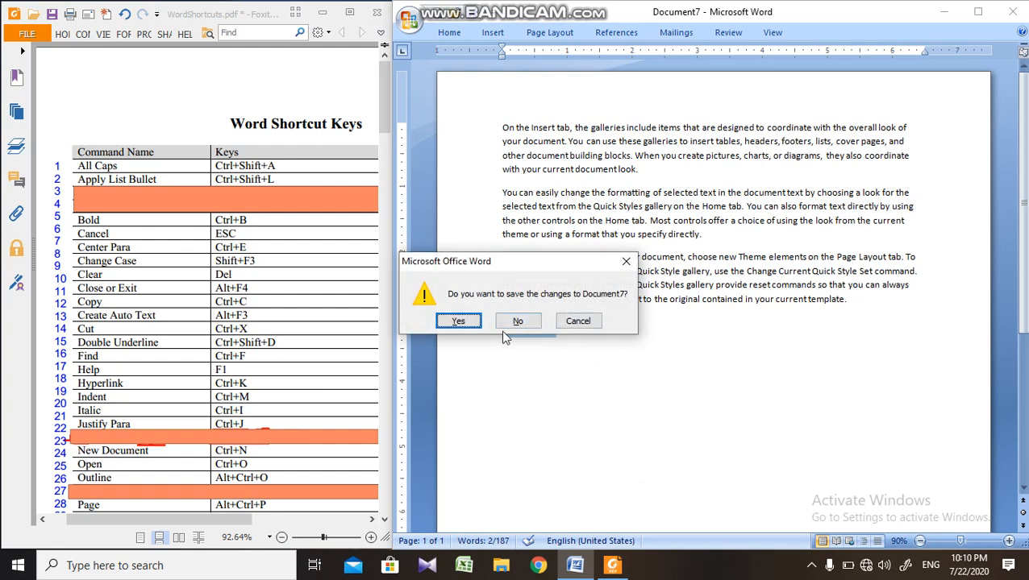
click(580, 321)
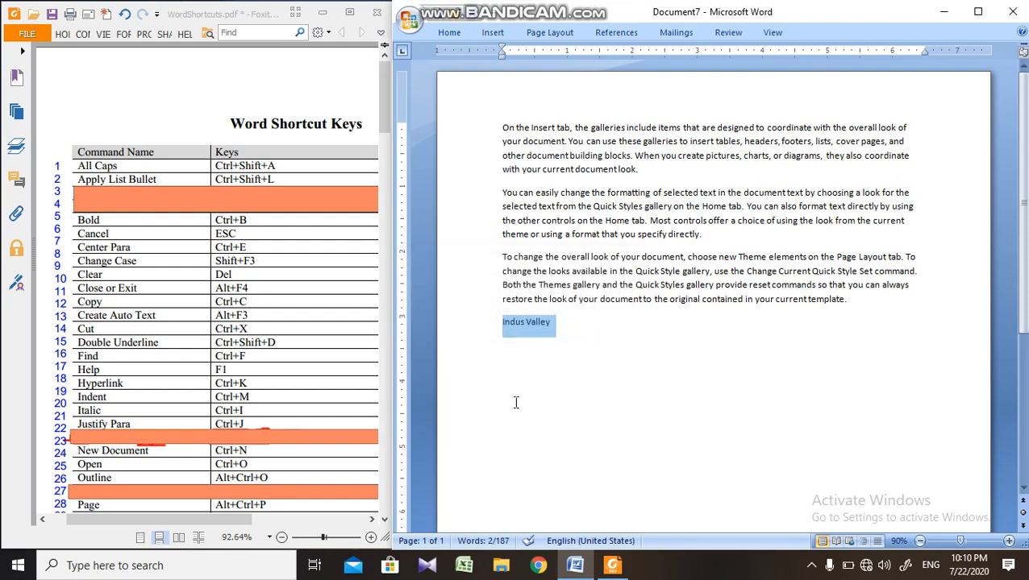
key(alt+F4)
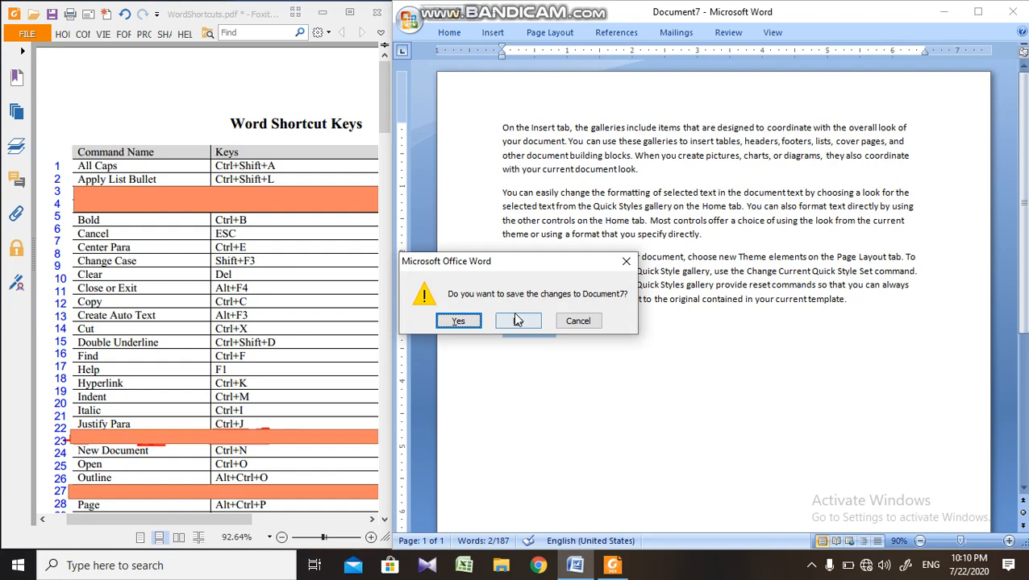
click(517, 321)
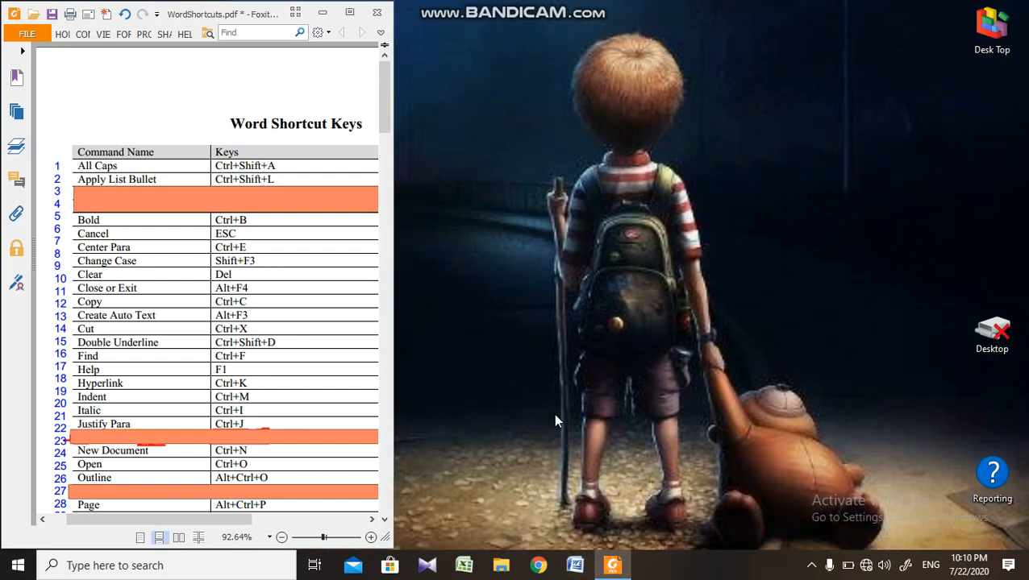
- Start Word with a blank document and fill it with sample paragraphs using =rand()
click(575, 565)
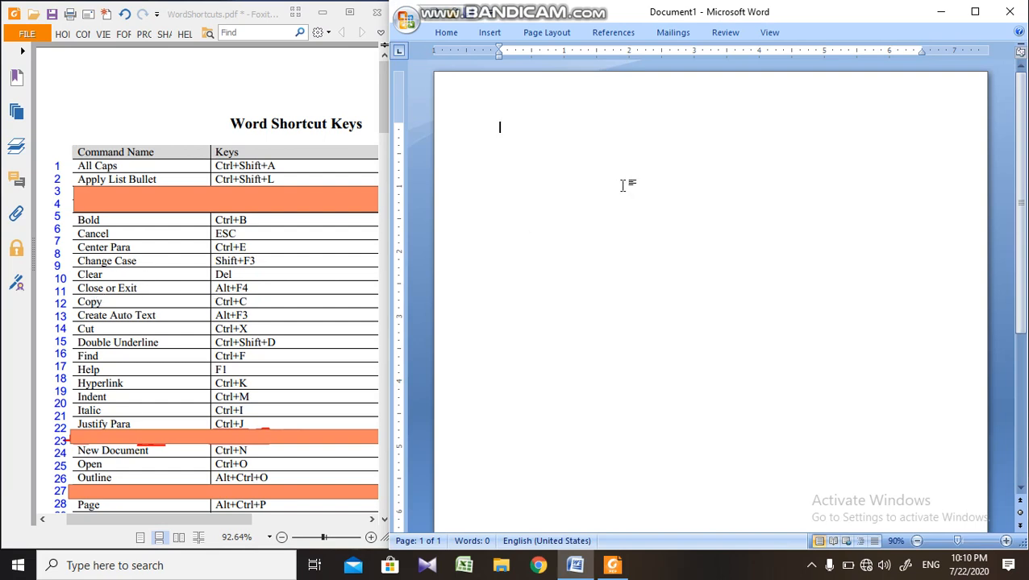
text(=ran)
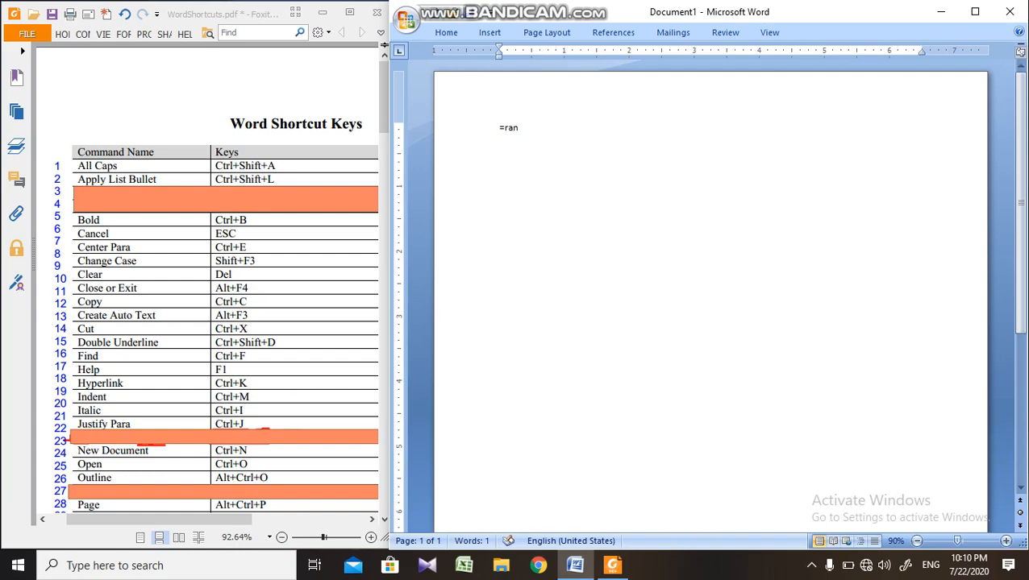
text(d())
key(Return)
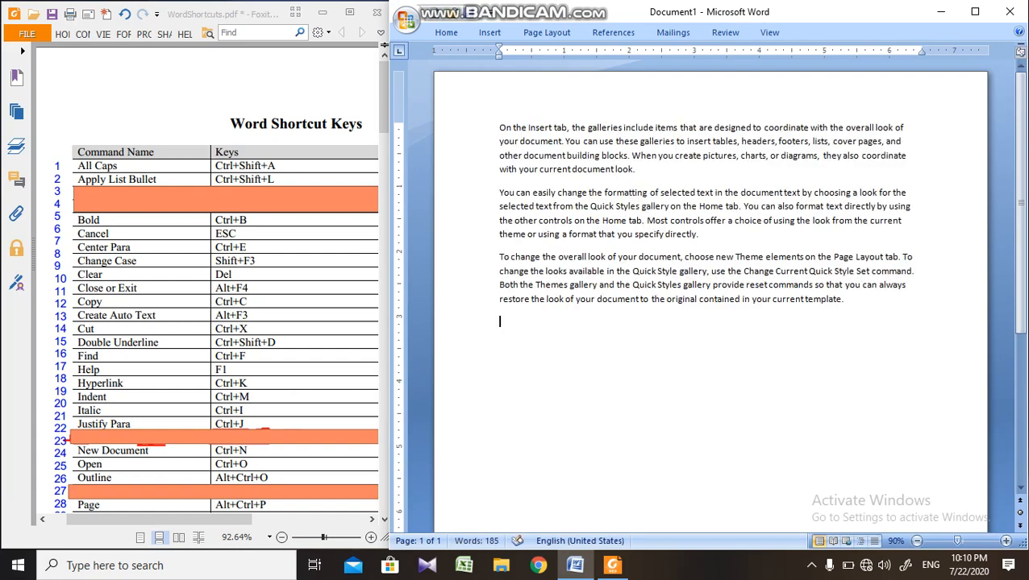
- Add a new line reading "Indus valley" between the first and second paragraphs
click(647, 173)
key(Return)
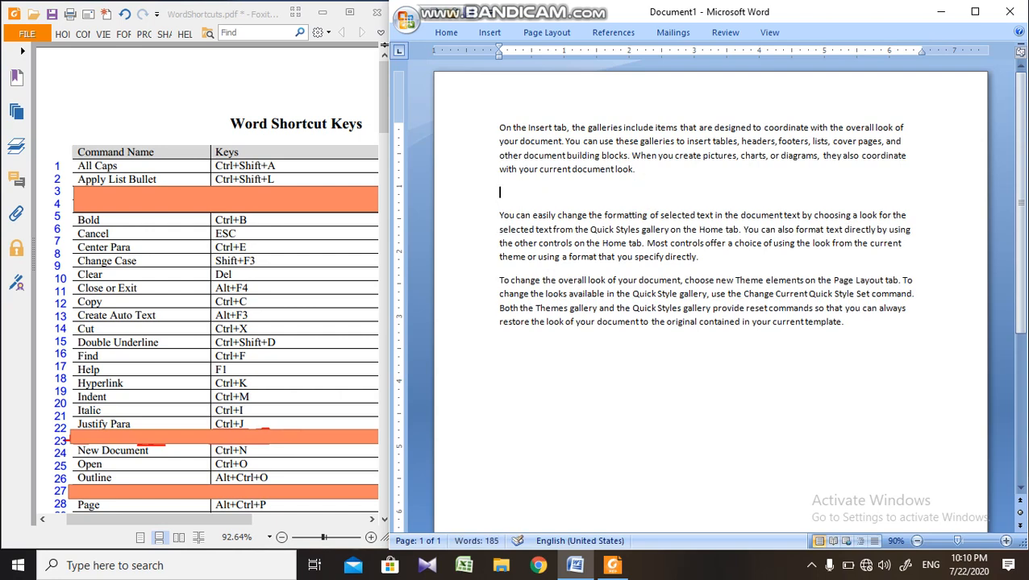
text(infu)
key(BackSpace)
key(BackSpace)
key(BackSpace)
key(BackSpace)
text(indus valley)
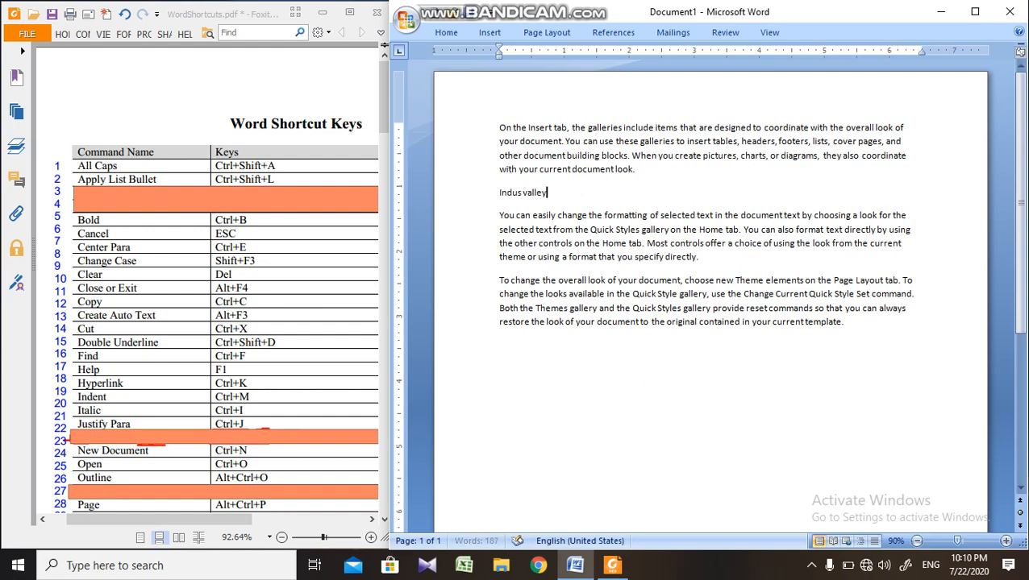
- Copy the "Indus valley" line and paste it three times below the last paragraph
click(485, 201)
key(super+c)
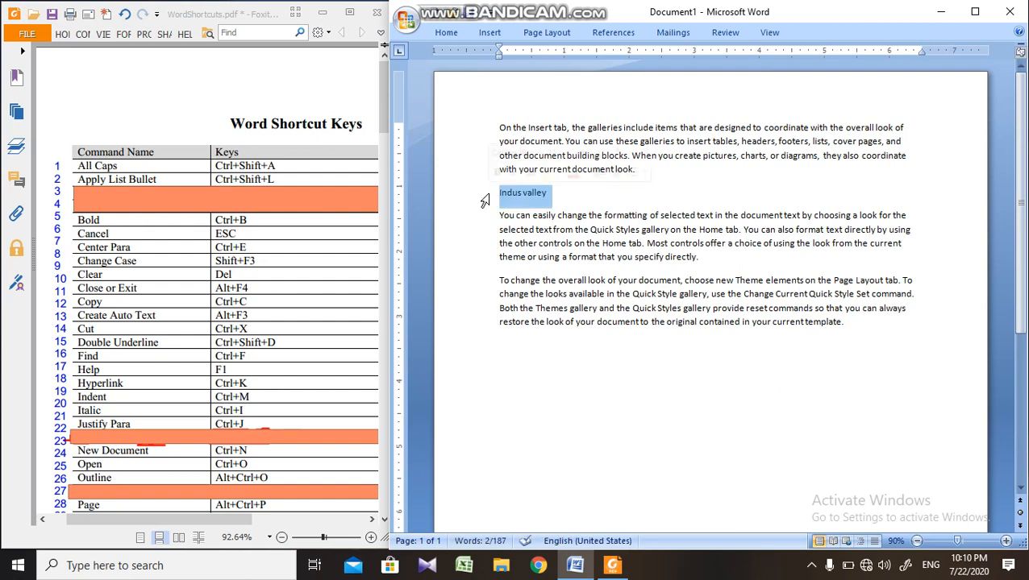
click(488, 194)
click(560, 362)
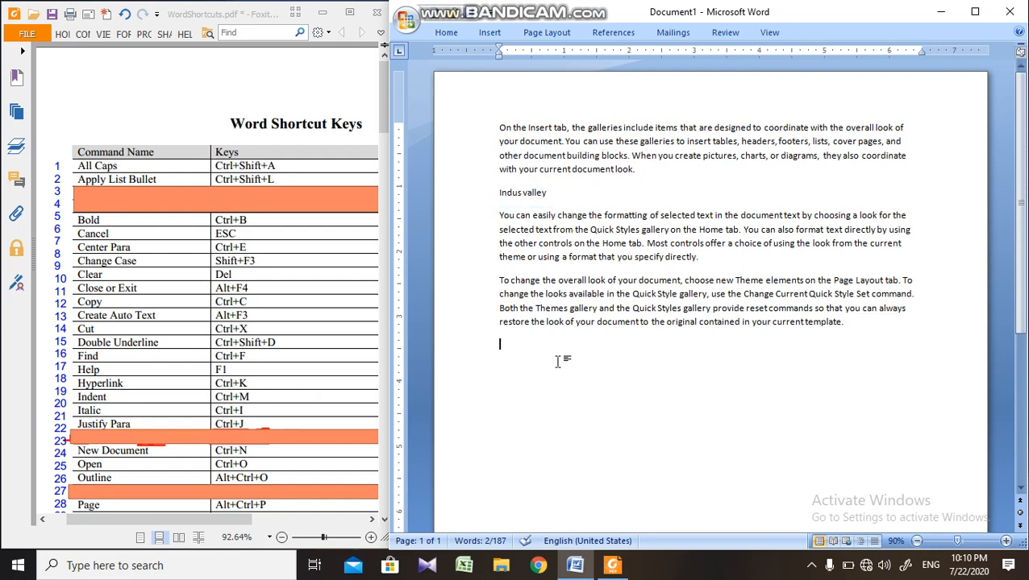
click(448, 32)
click(413, 65)
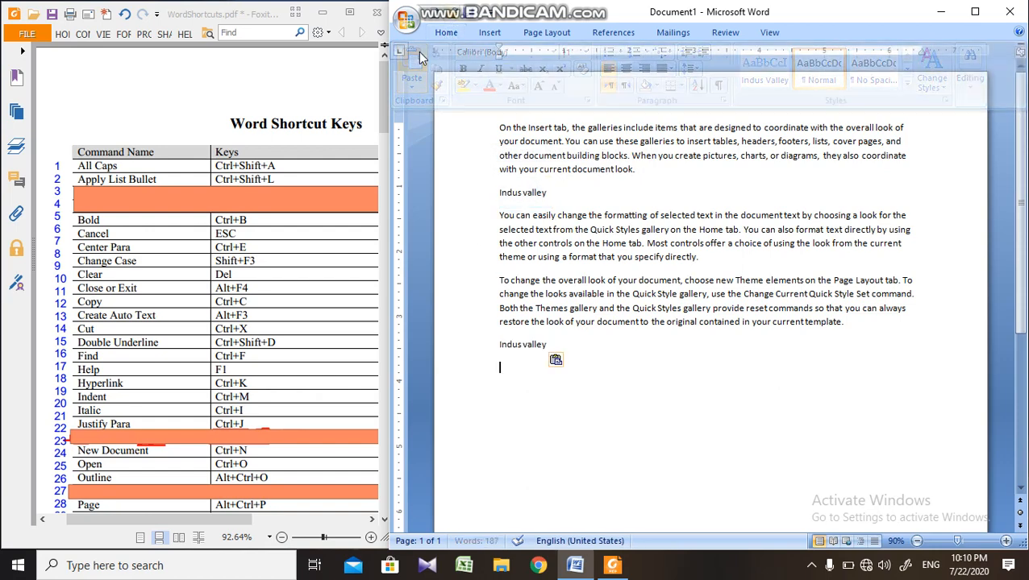
key(ctrl+v)
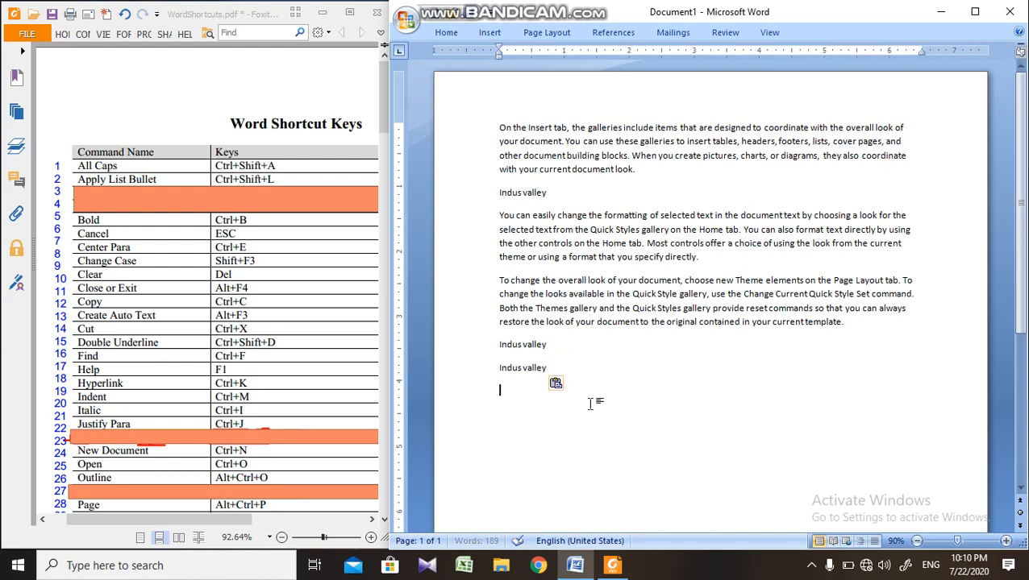
key(ctrl+v)
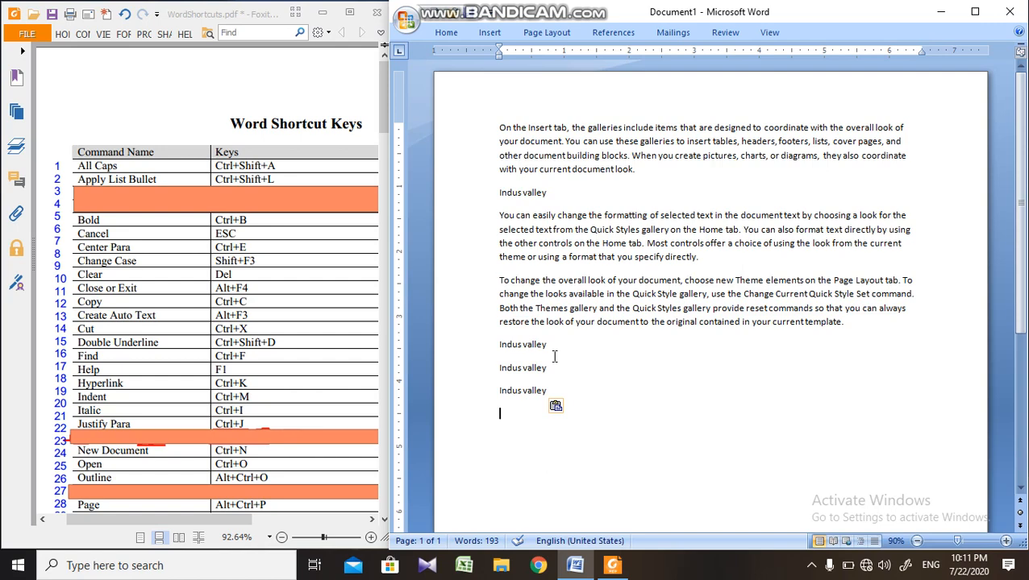
- Undo the three pasted "Indus valley" lines
key(ctrl+z)
key(ctrl+z)
key(ctrl+z)
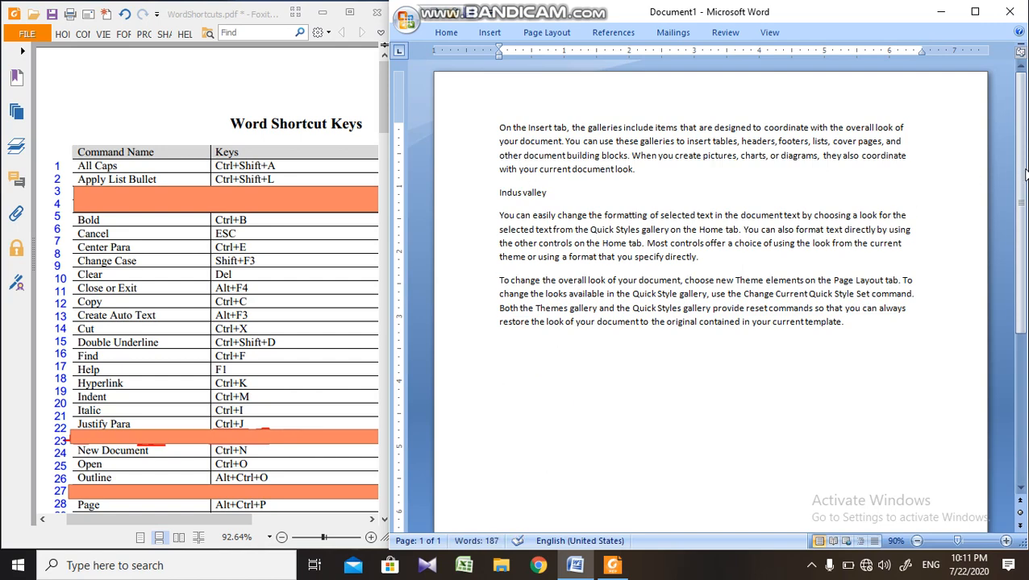
- Insert three blank lines above the first paragraph and enter the title "INDUS VALLEY INSTITUTE DADU" on the first line
click(500, 127)
key(Return)
key(Return)
key(Return)
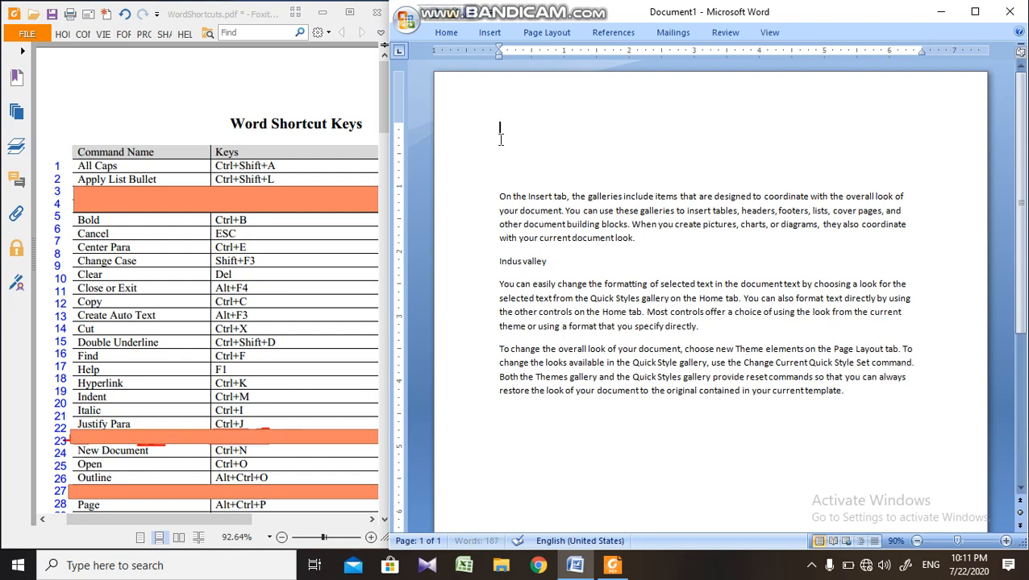
text(INDUS VALLEY INSTITUTE)
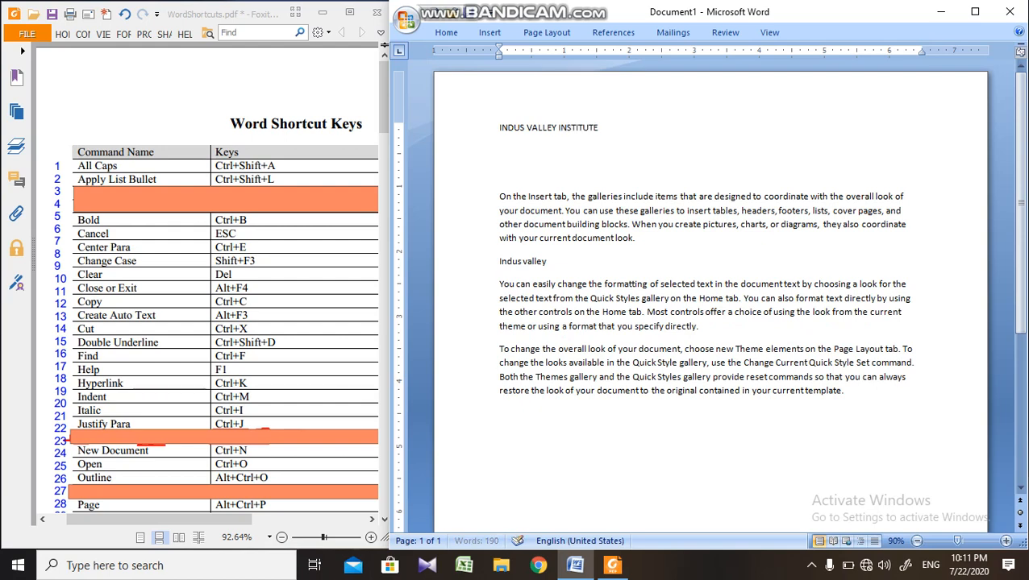
text(  DADU)
- Increase the font size of the "INDUS VALLEY INSTITUTE DADU" title by four increments and make it bold
click(471, 138)
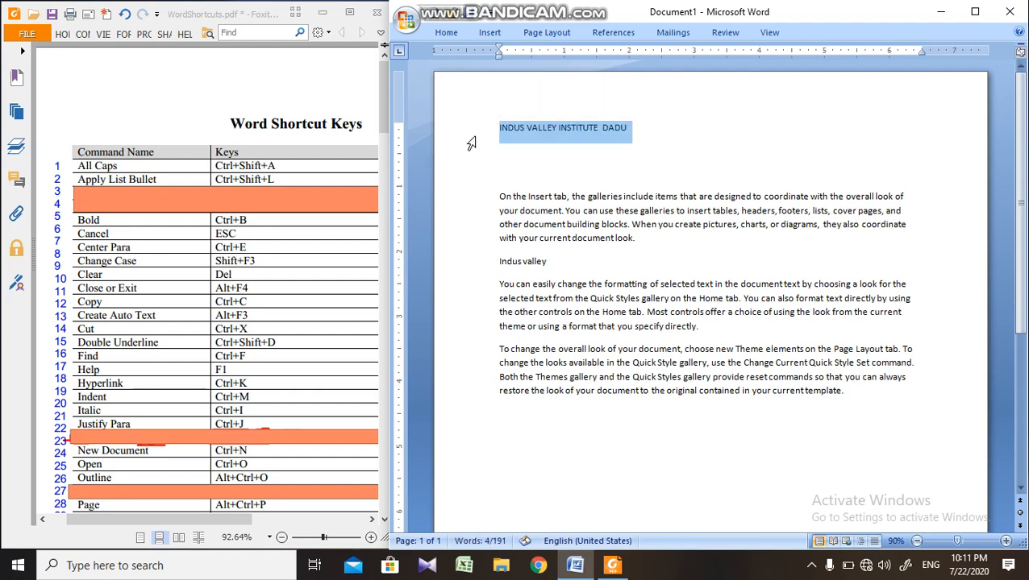
key(ctrl+])
key(ctrl+])
key(ctrl+])
key(ctrl+])
key(ctrl+b)
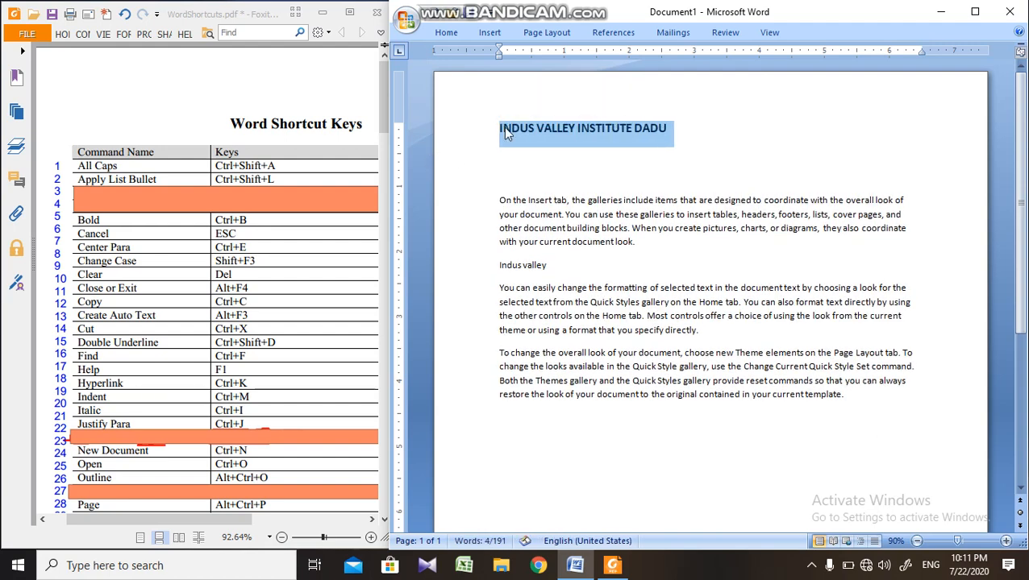
- Remove the extra blank line between the title and the first paragraph, leaving a single blank line
click(542, 131)
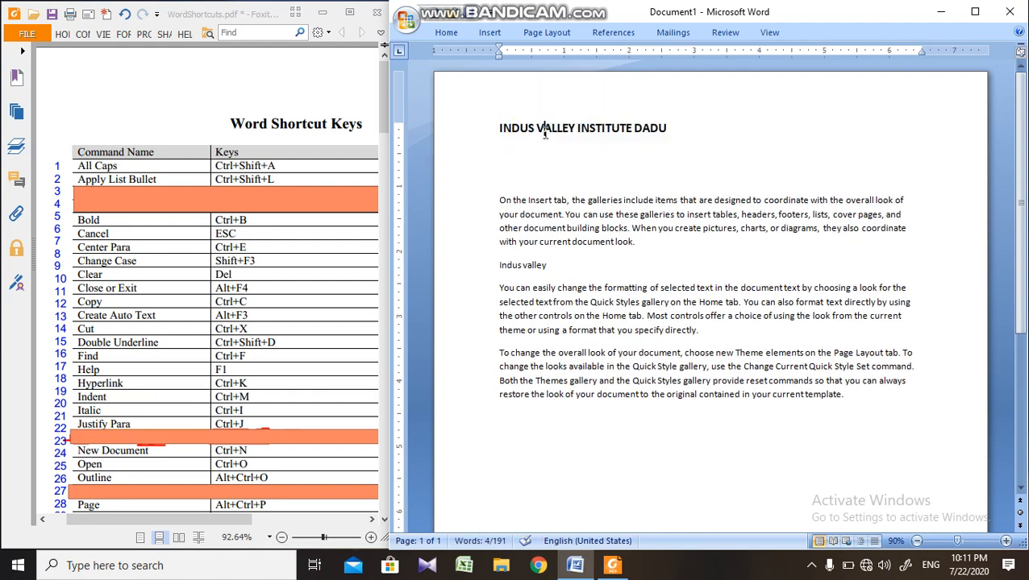
click(586, 174)
key(BackSpace)
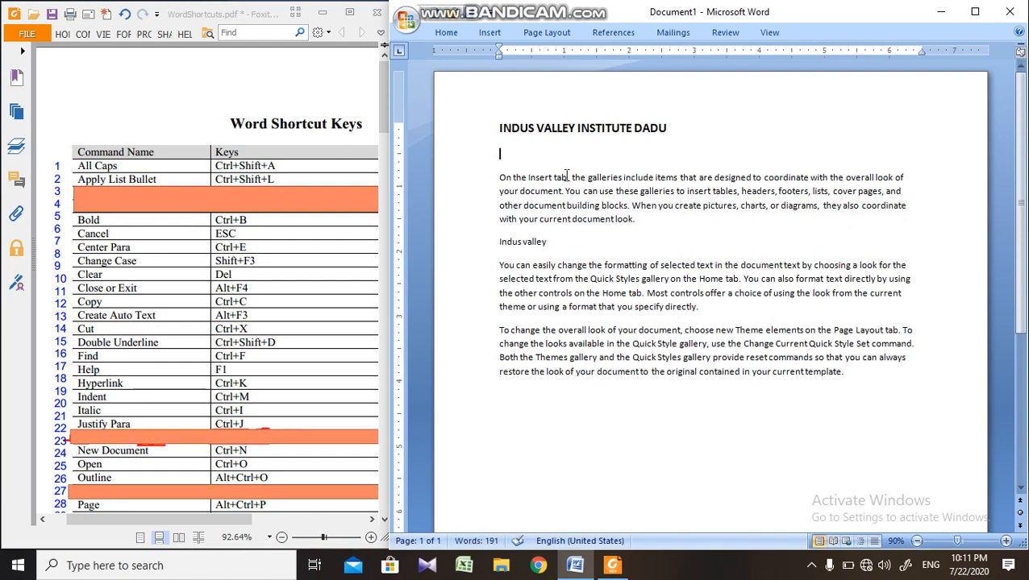
- Save the whole document's content as a building block named INDUS VALLEY in the Quick Parts gallery, General category
key(ctrl+a)
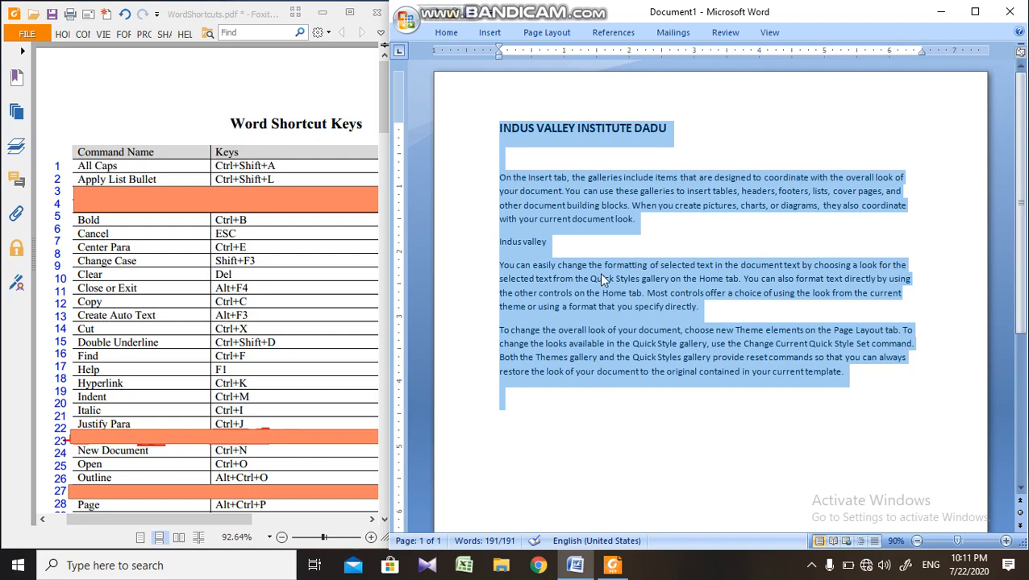
key(alt+F3)
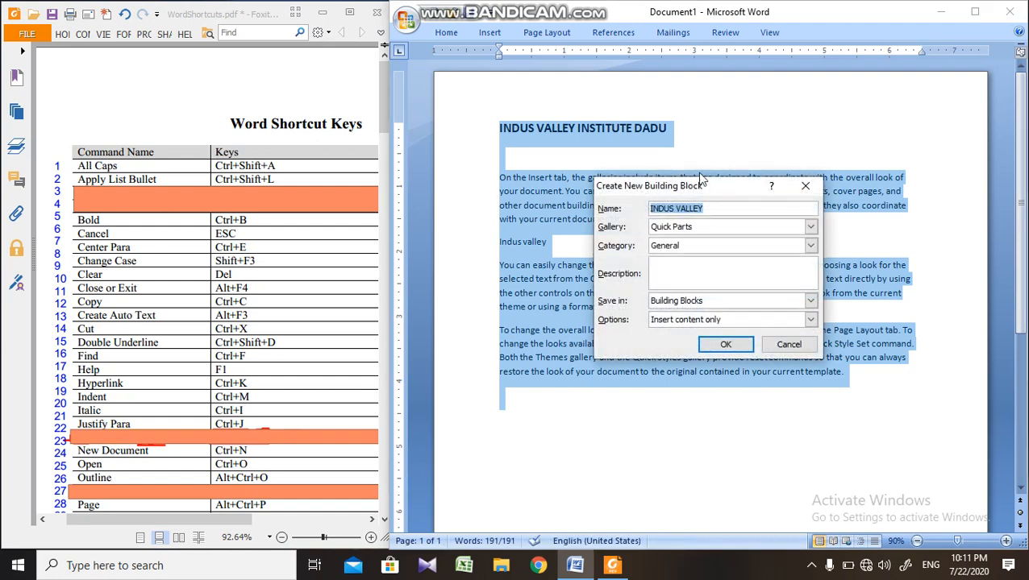
click(674, 230)
click(674, 231)
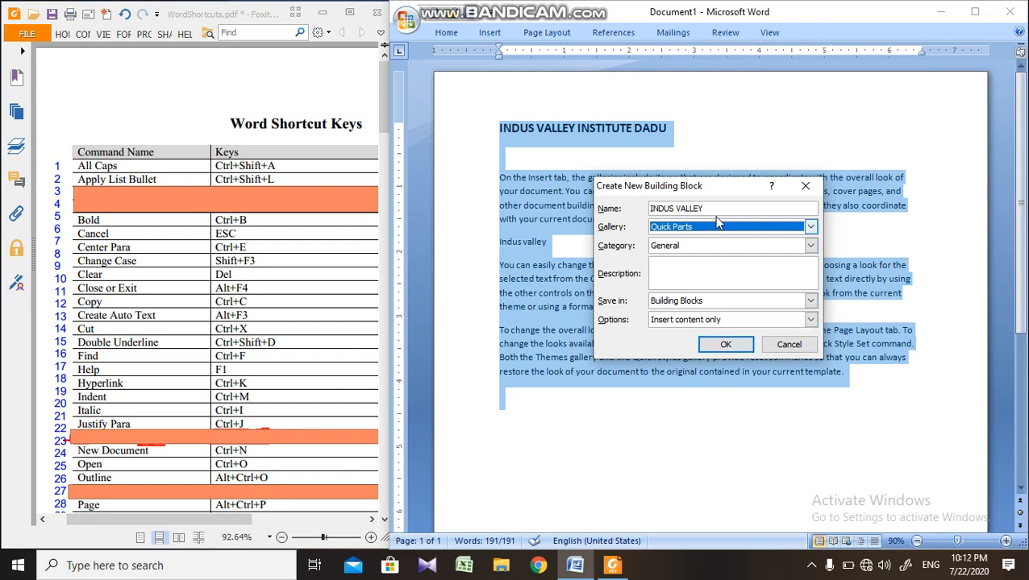
drag(716, 209, 652, 208)
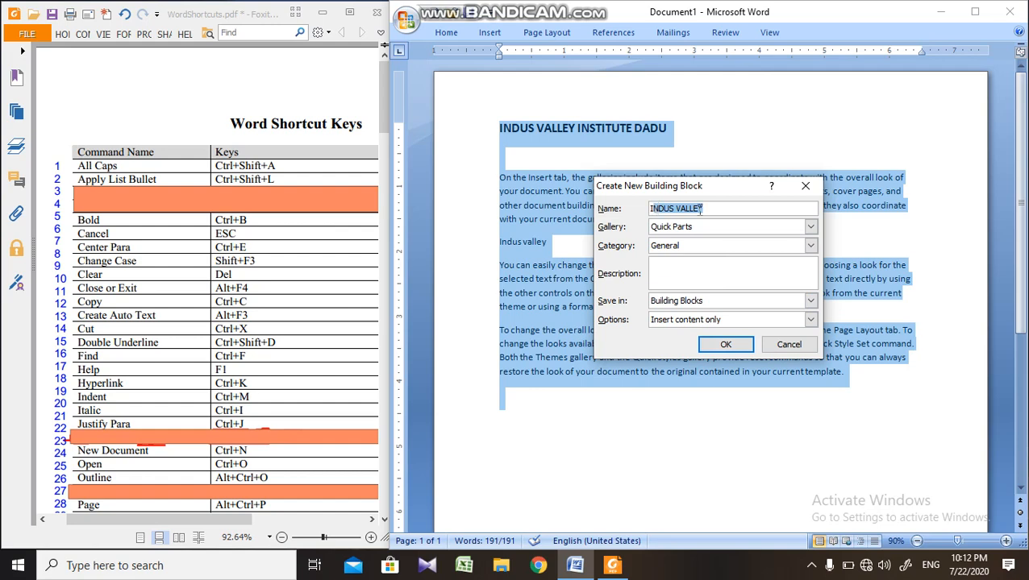
click(730, 350)
click(608, 174)
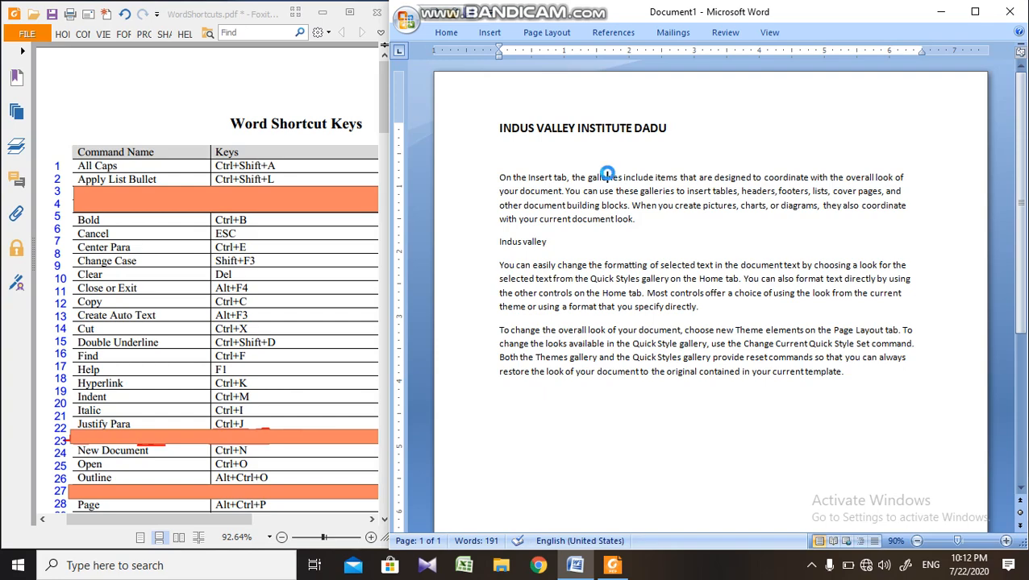
- Create a new blank document and check the Quick Parts gallery for the INDUS VALLEY building block
key(ctrl+n)
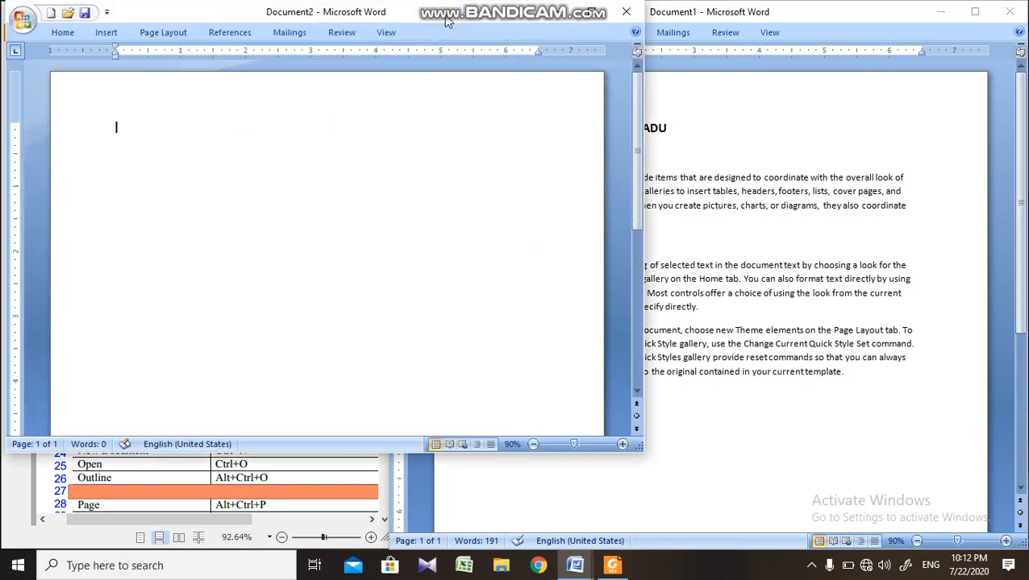
drag(447, 17, 626, 61)
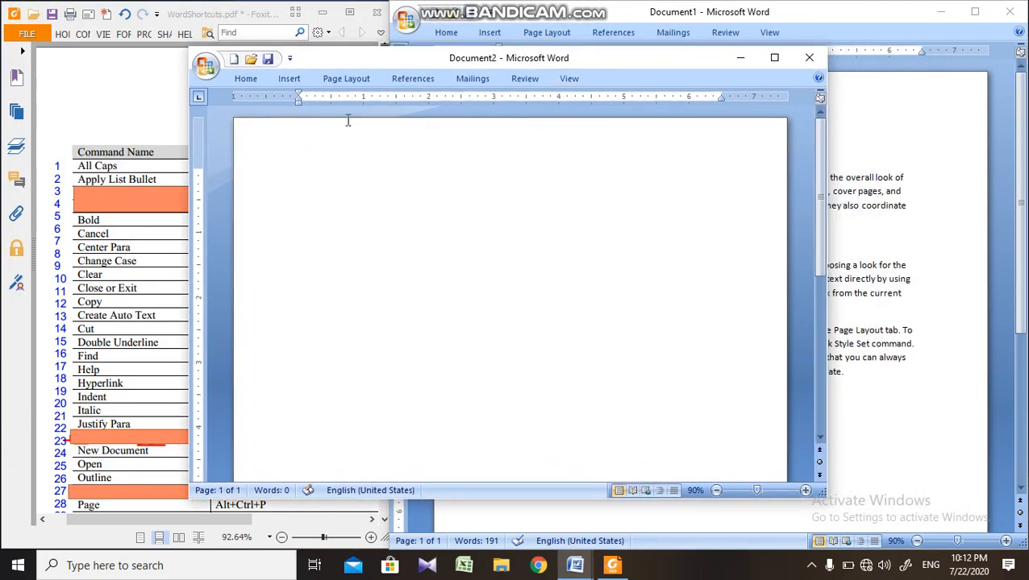
click(345, 78)
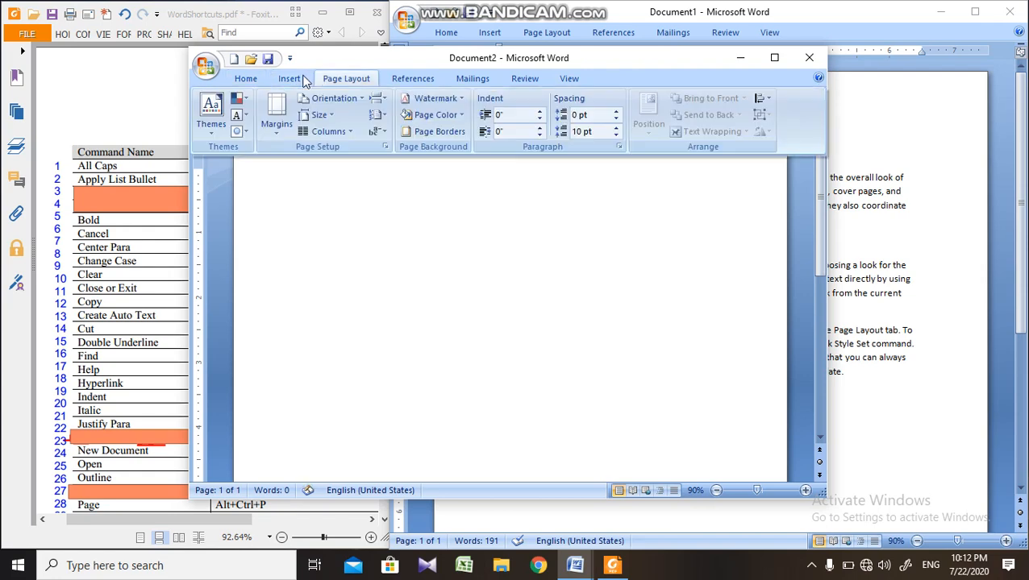
click(300, 80)
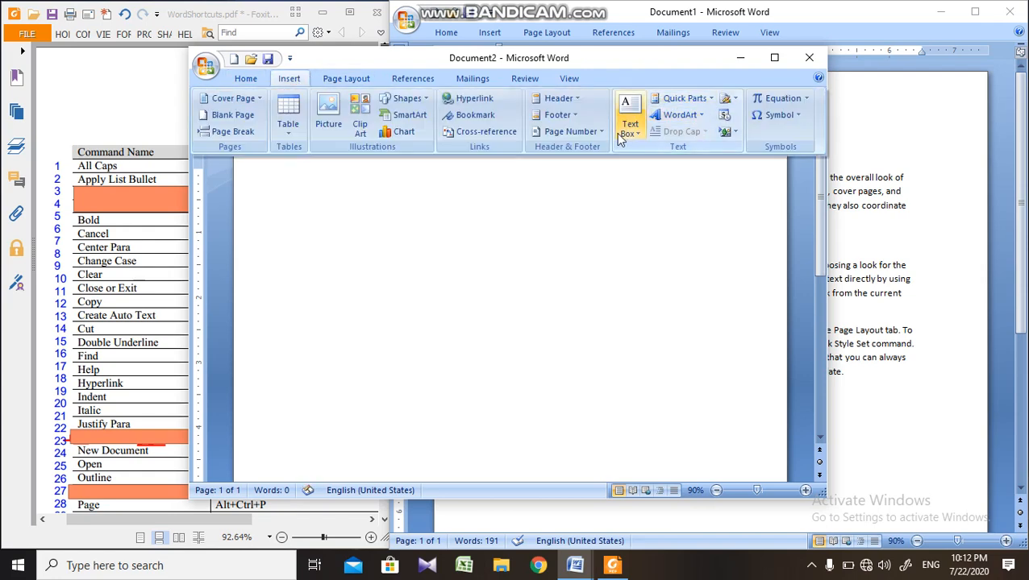
click(683, 99)
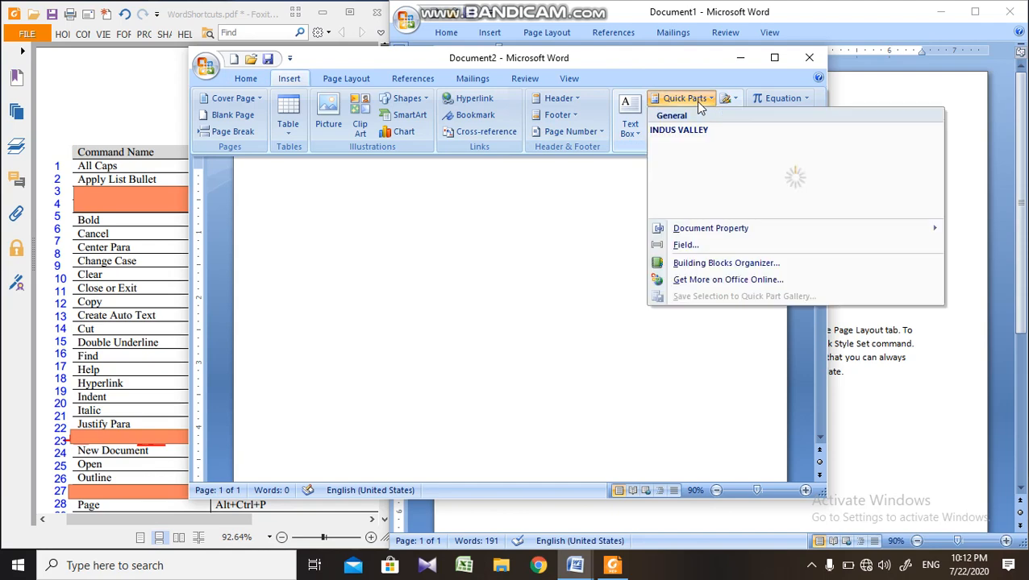
click(564, 201)
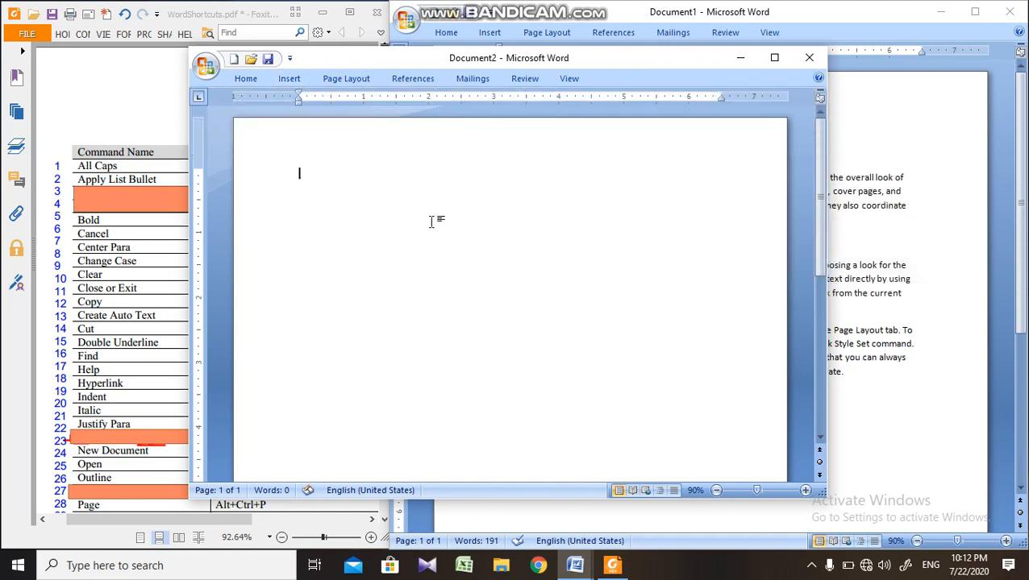
- Insert the INDUS VALLEY building block into the new document by its name, and close that document without saving
text(INDUS V)
key(F3)
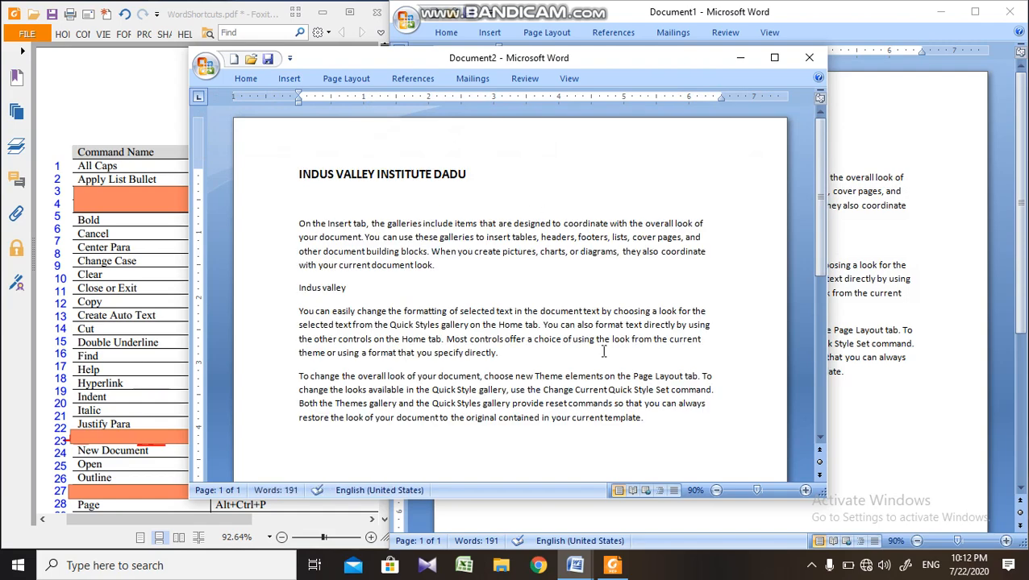
click(808, 59)
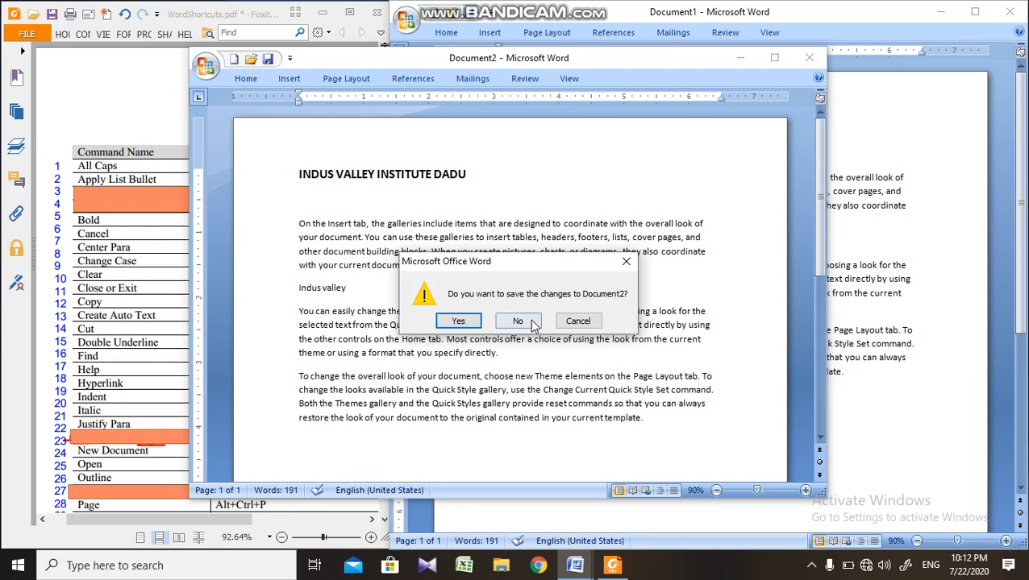
click(519, 321)
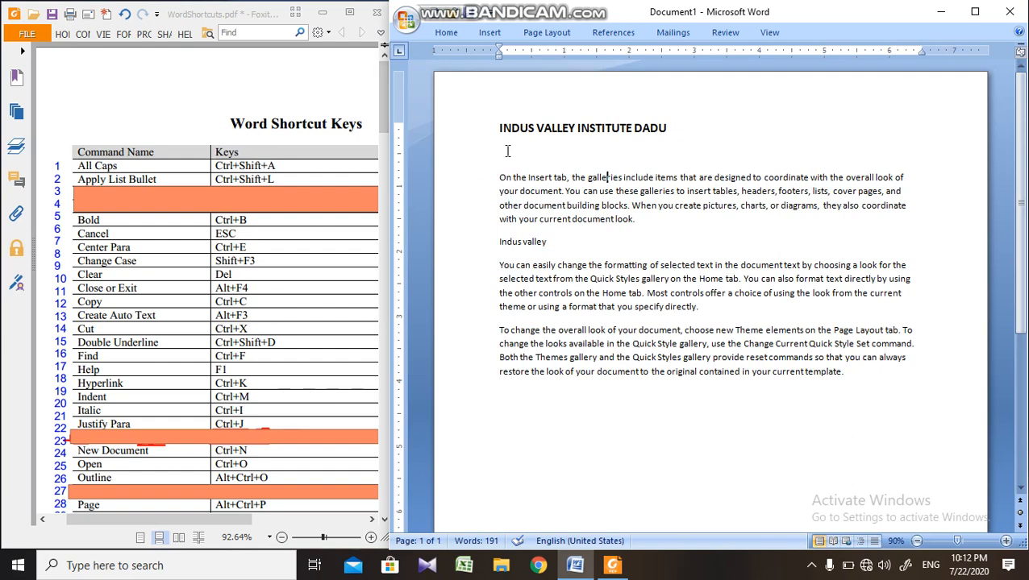
- Cut the "INDUS VALLEY INSTITUTE DADU" title from the start of the document and paste it twice below the last paragraph
click(482, 136)
key(ctrl+c)
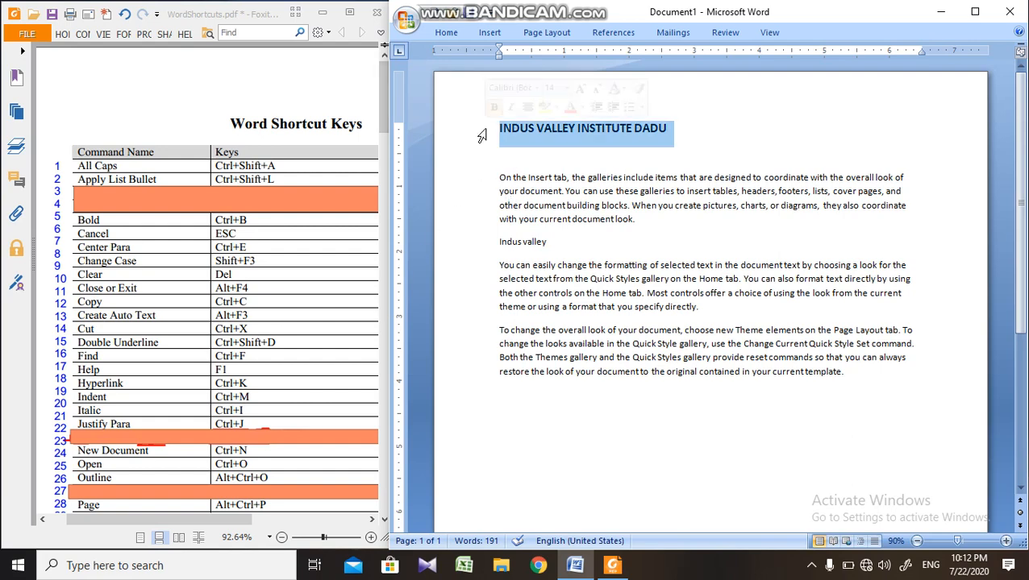
key(Delete)
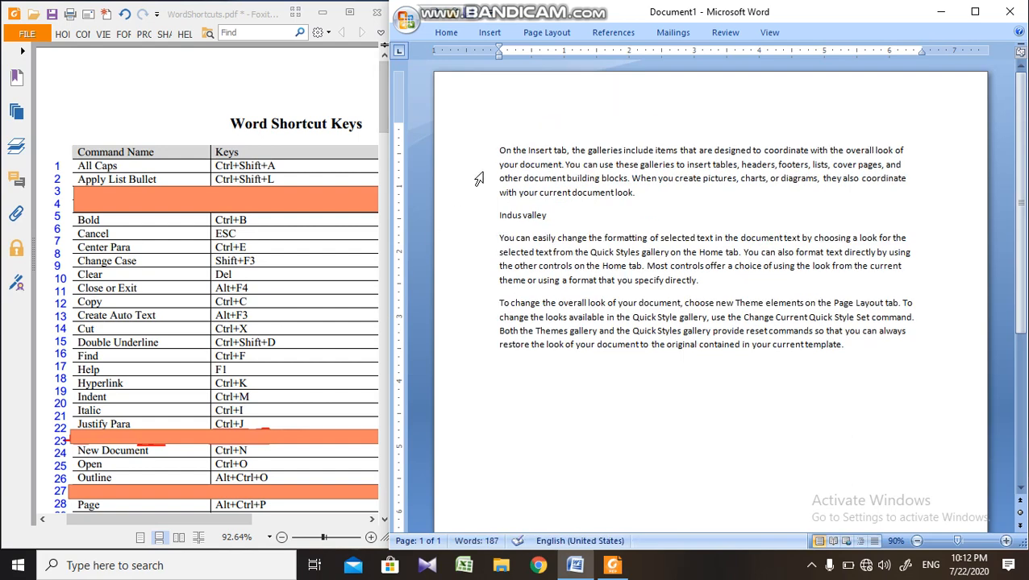
key(ctrl+v)
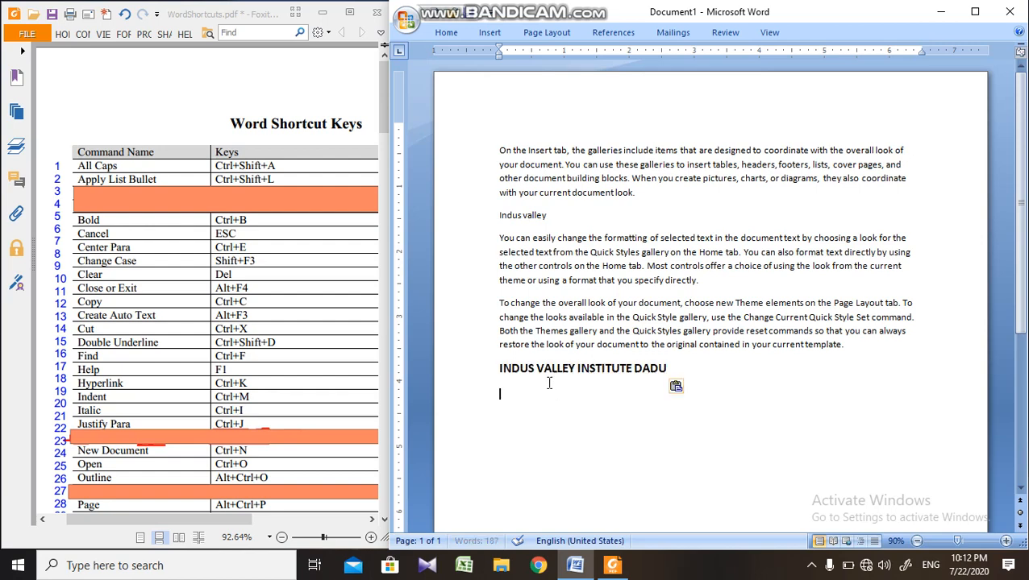
key(ctrl+v)
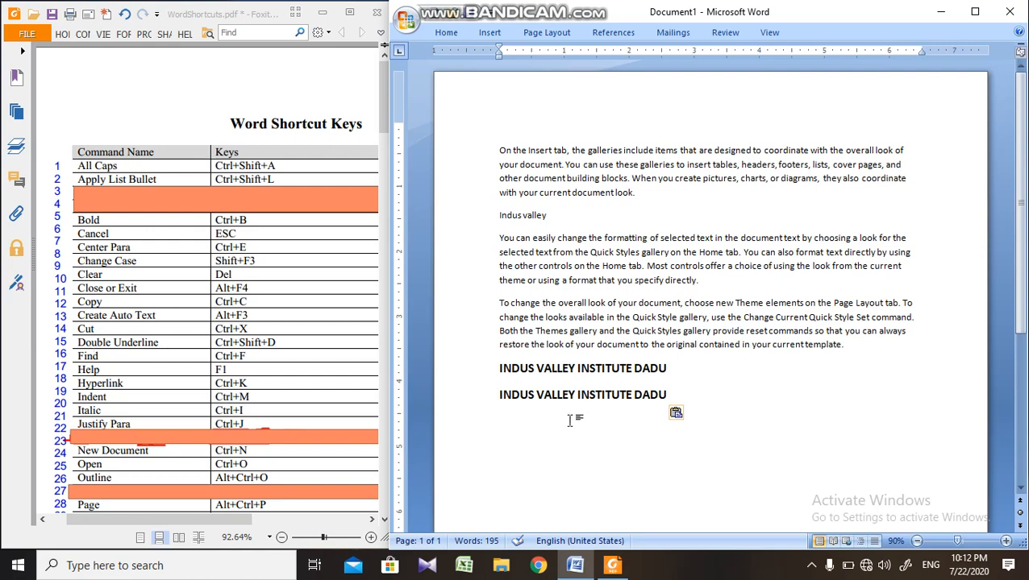
- Underline the two pasted title lines, remove the underline again, and clear the selection
drag(498, 368, 711, 427)
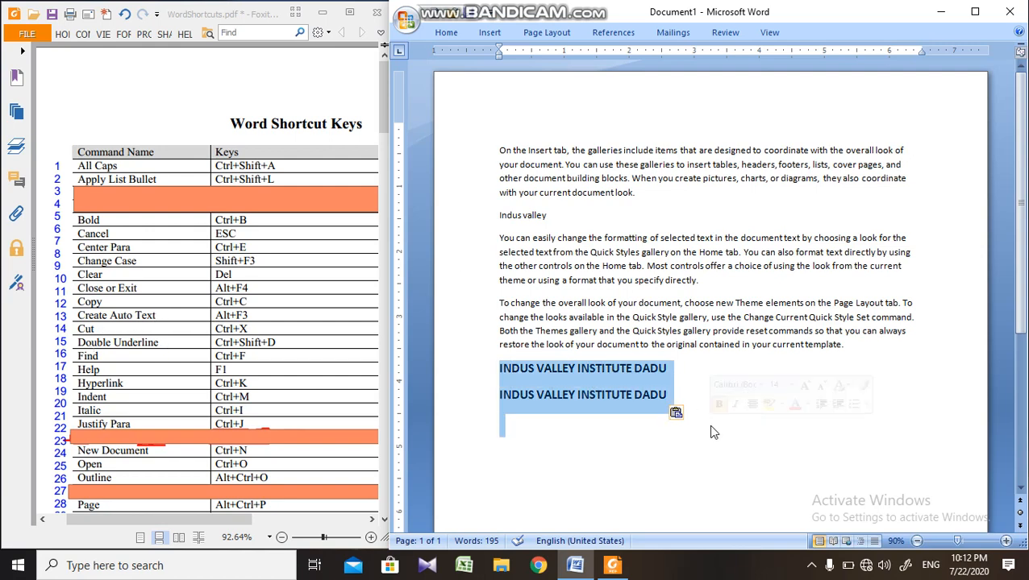
key(ctrl+u)
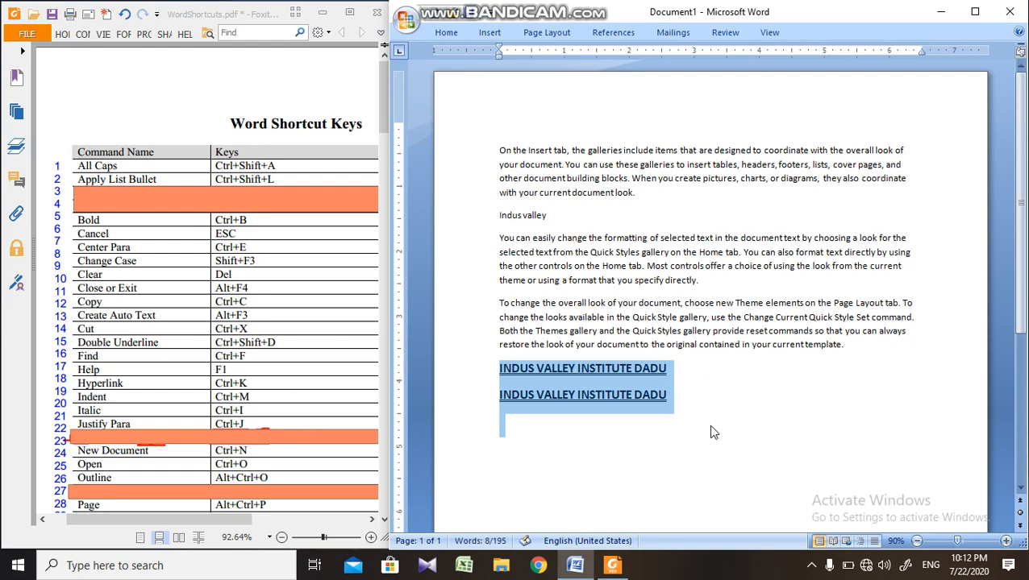
key(ctrl+u)
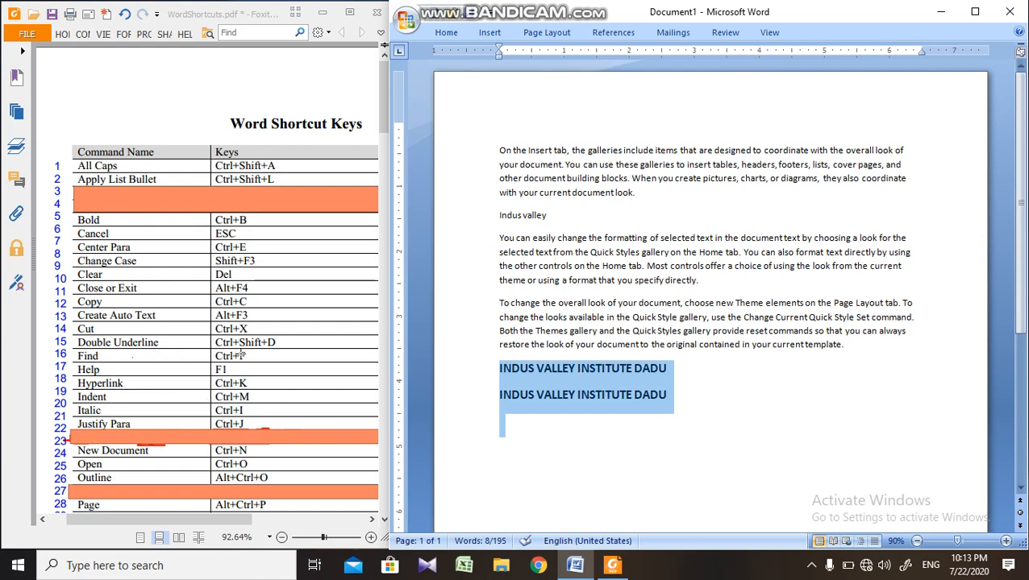
click(493, 308)
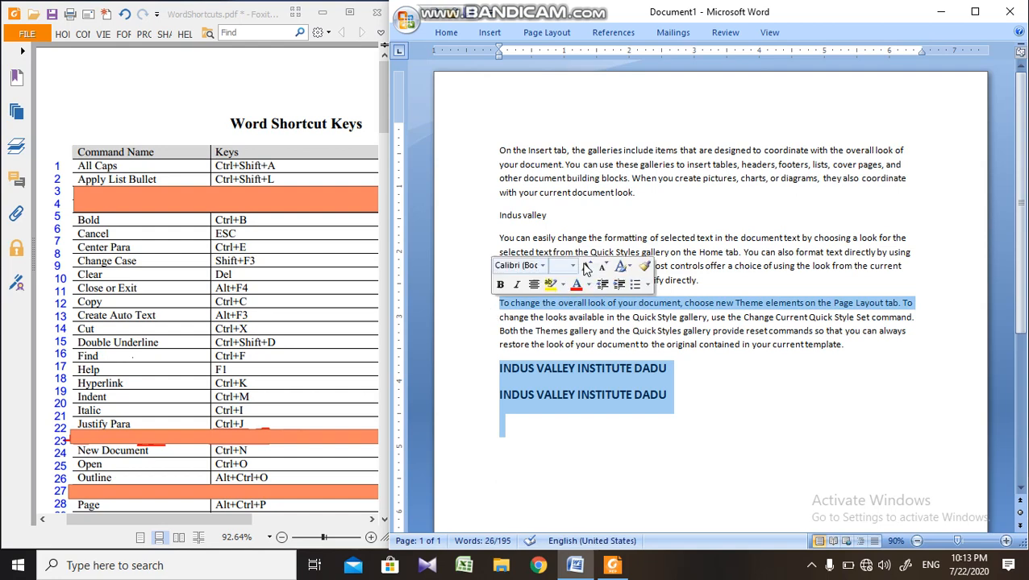
click(748, 252)
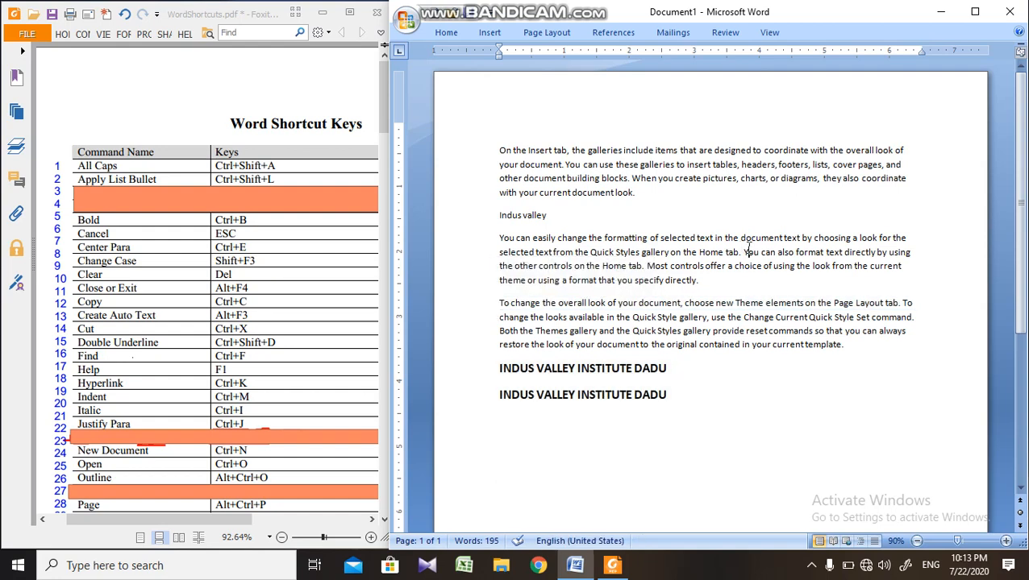
- Search the document for "ON", stepping through several matches, and close the search
key(ctrl+f)
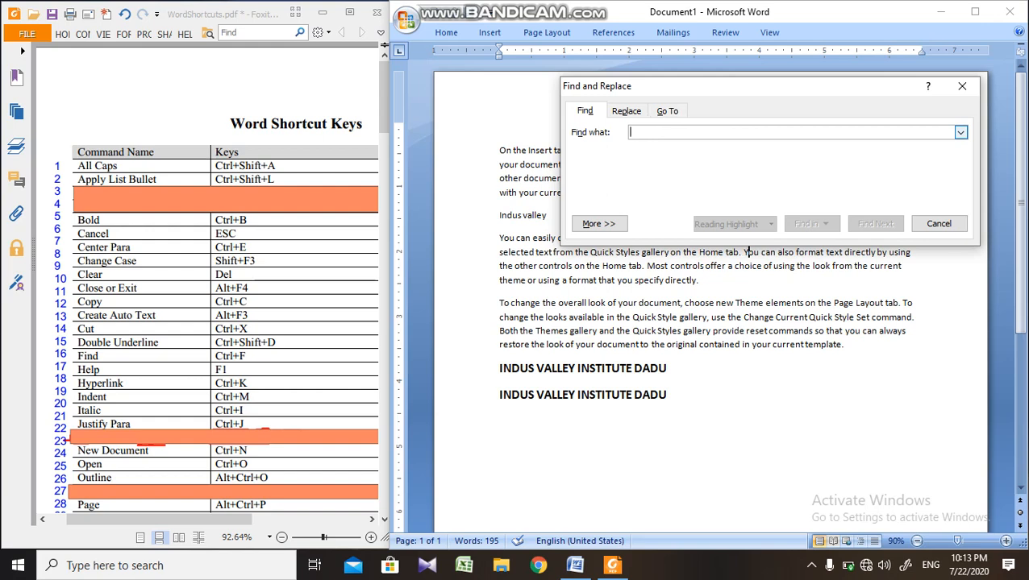
text(ON)
click(891, 226)
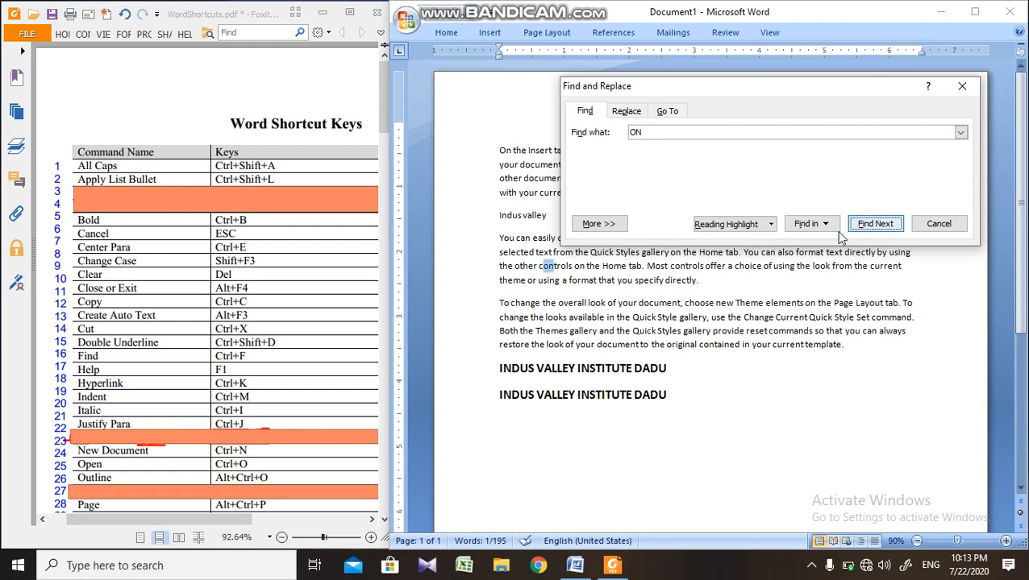
click(865, 231)
click(865, 230)
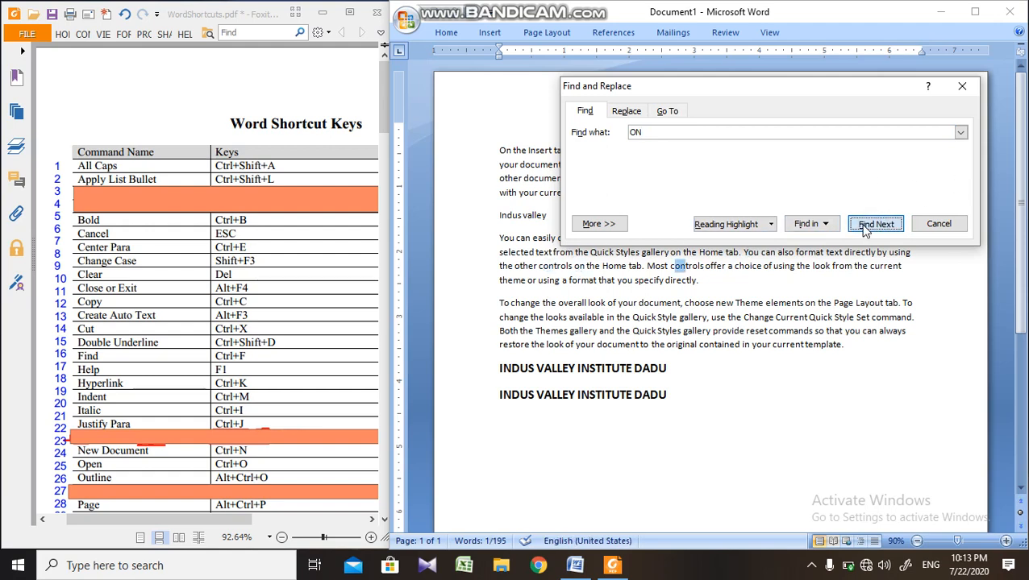
click(869, 228)
click(935, 224)
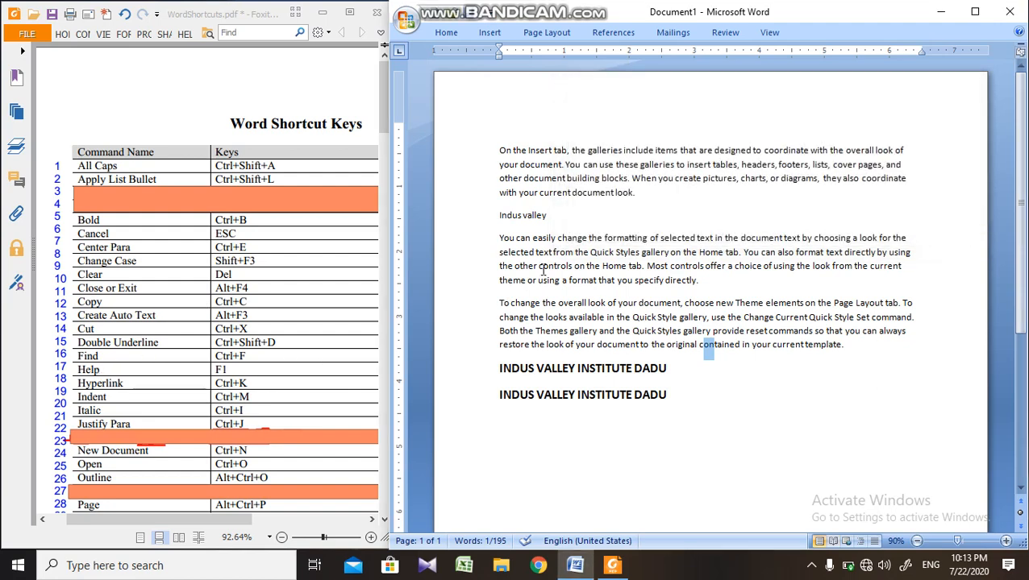
- Open Word Help, view the "Converting documents" topic list, and close the help window
key(F1)
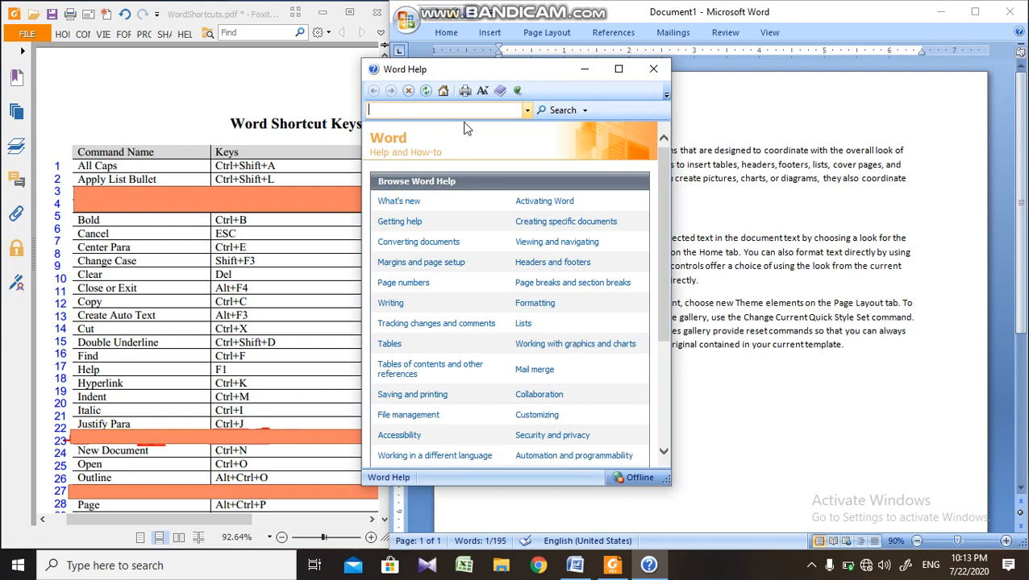
click(422, 243)
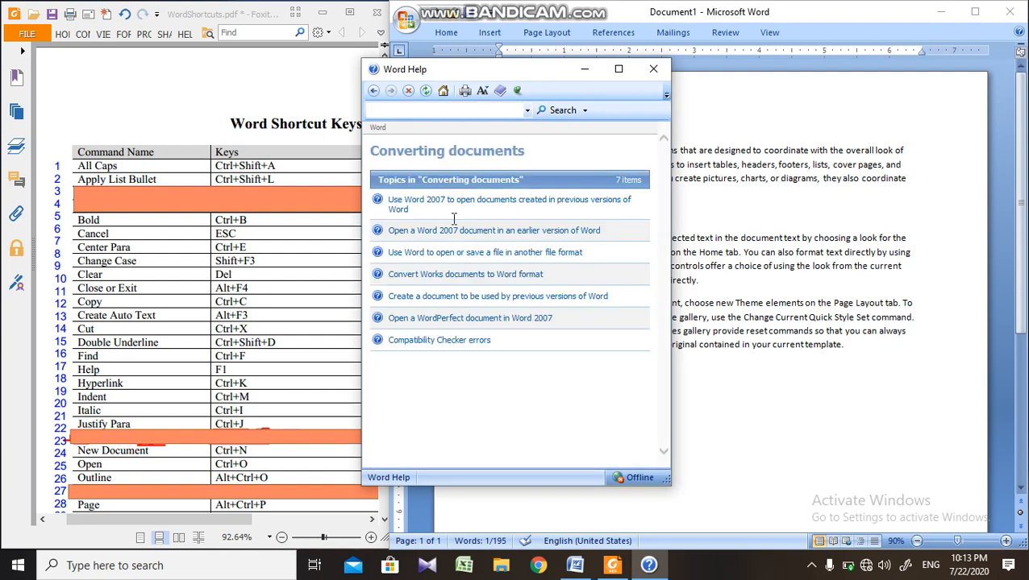
click(650, 71)
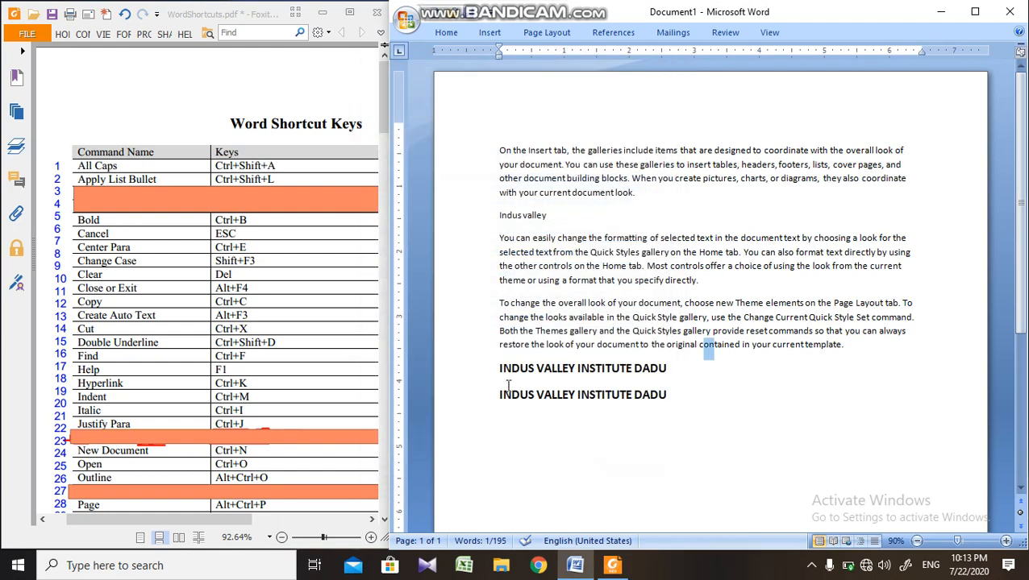
- Launch Paint by running mspaint from the Windows Run dialog
key(super+r)
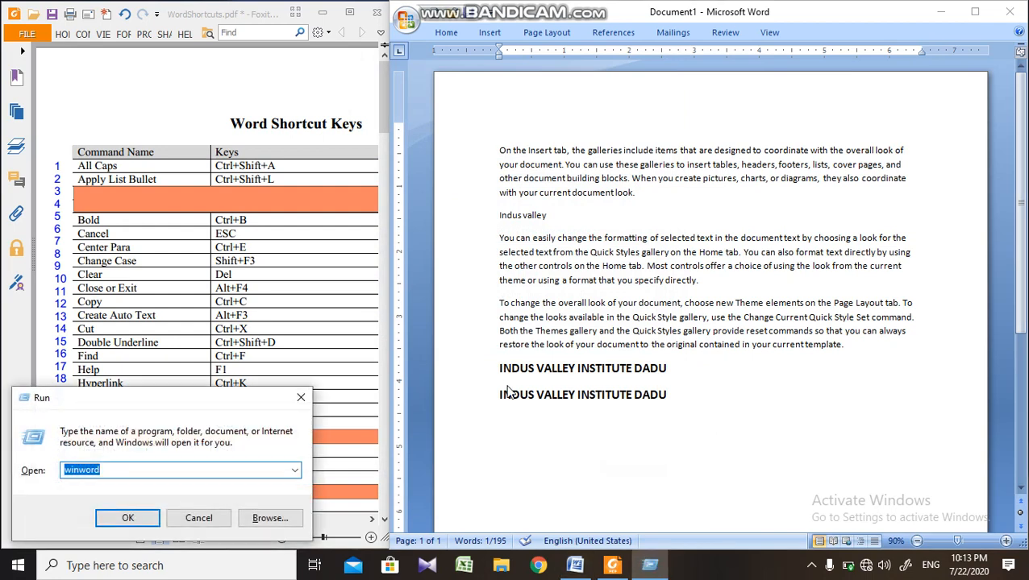
text(MS)
key(Down)
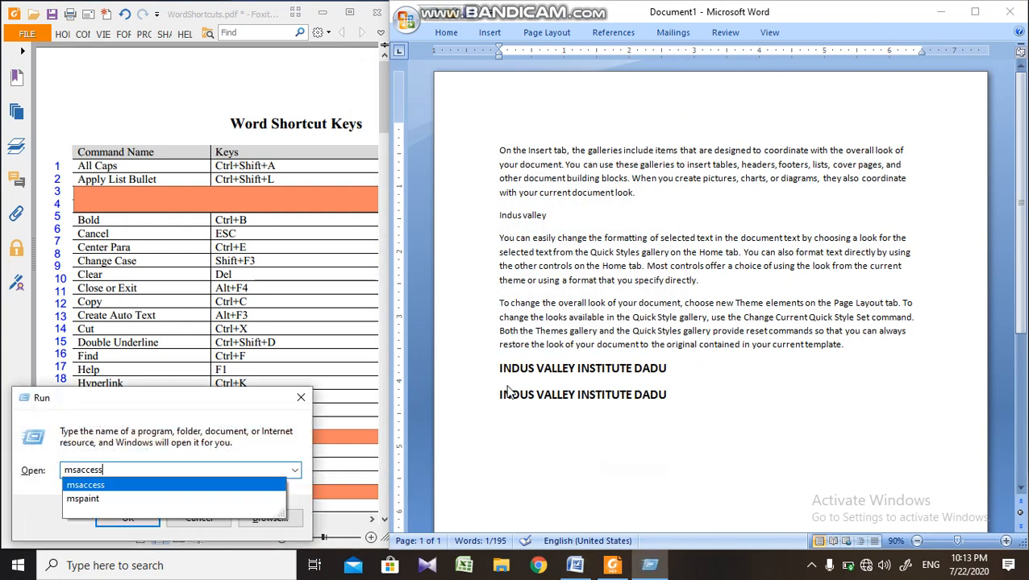
key(Down)
key(Return)
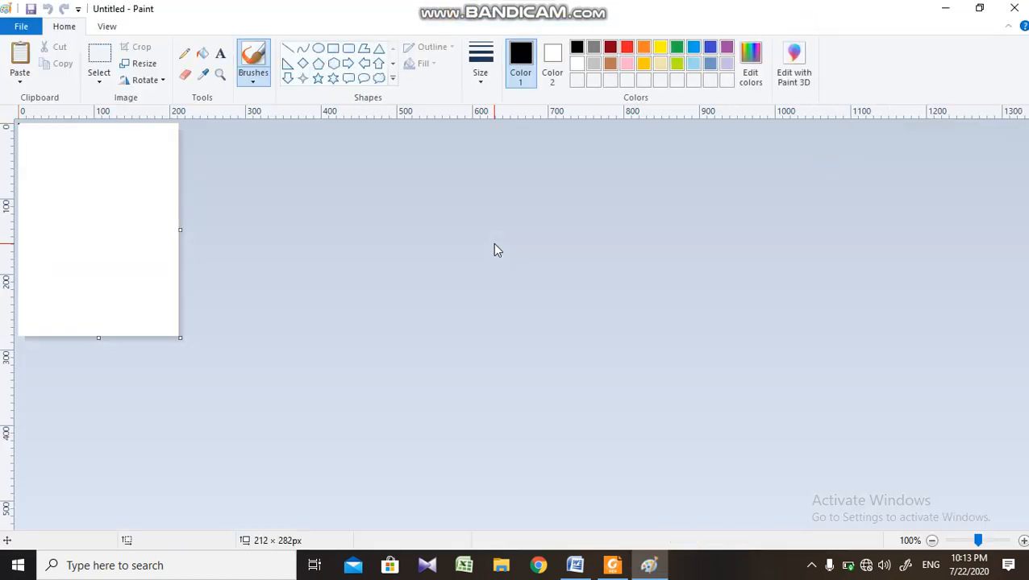
- Open the help for Paint, look through its page, and close both the help window and Paint
key(F1)
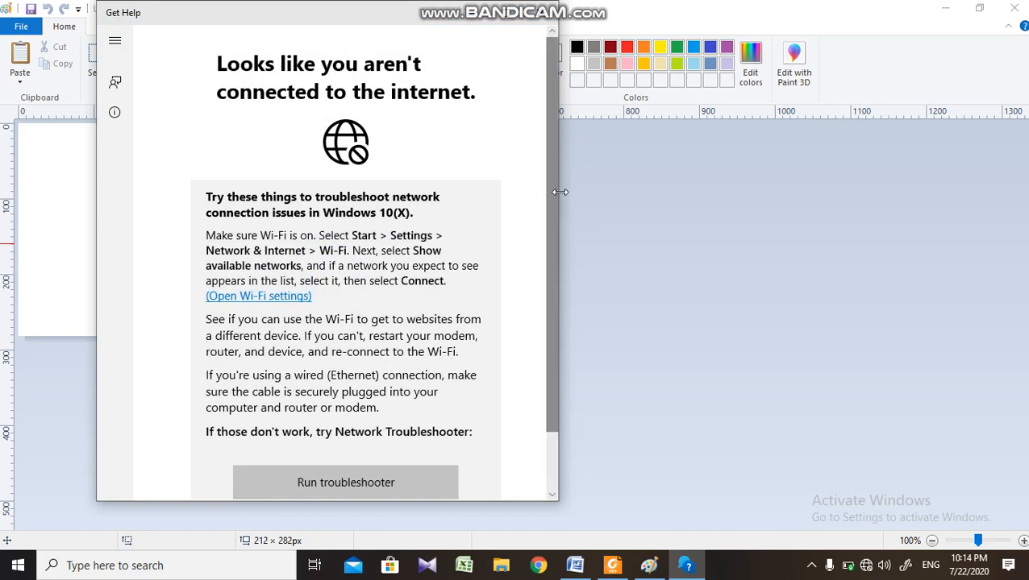
drag(549, 191, 549, 339)
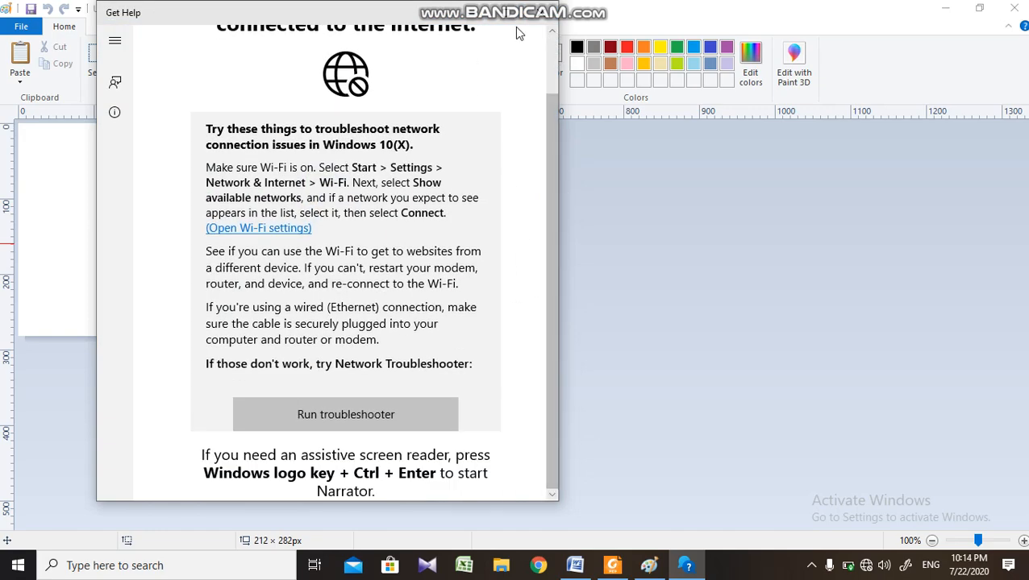
click(539, 12)
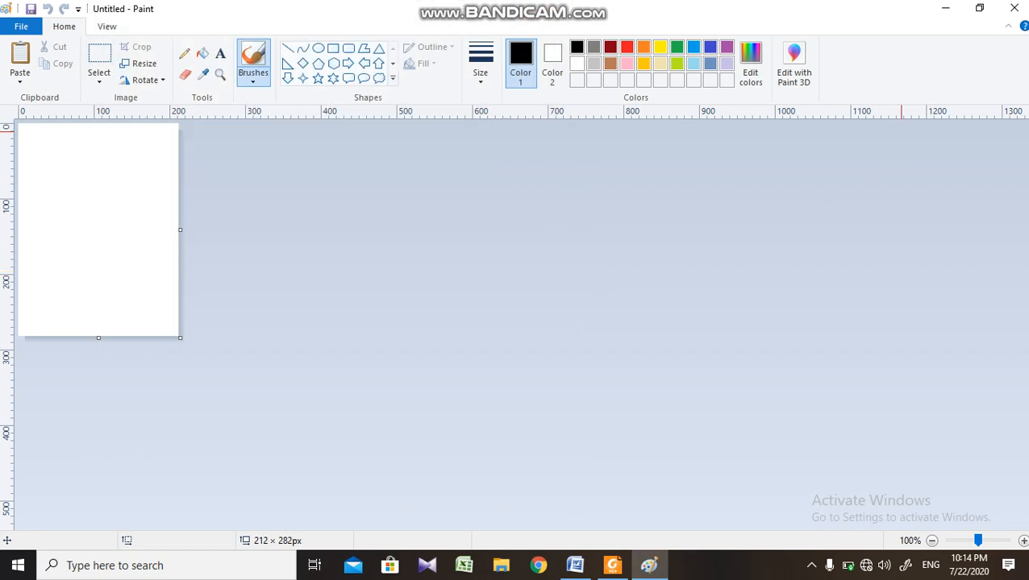
click(1013, 8)
- Reopen Word Help from the document and open the featured topic "Reference: Locations of Word 2003 commands in Word 2007"
click(588, 216)
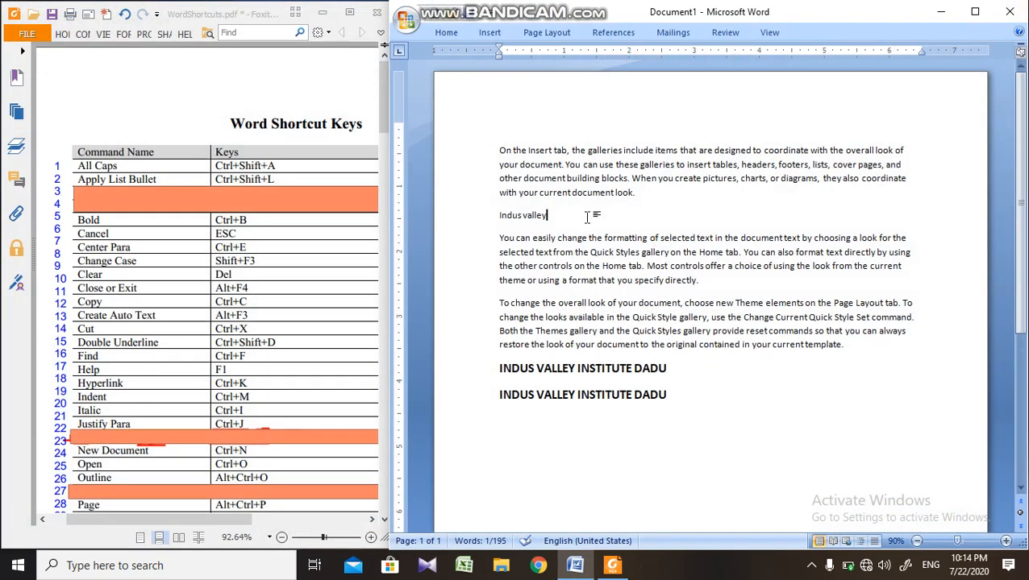
key(F1)
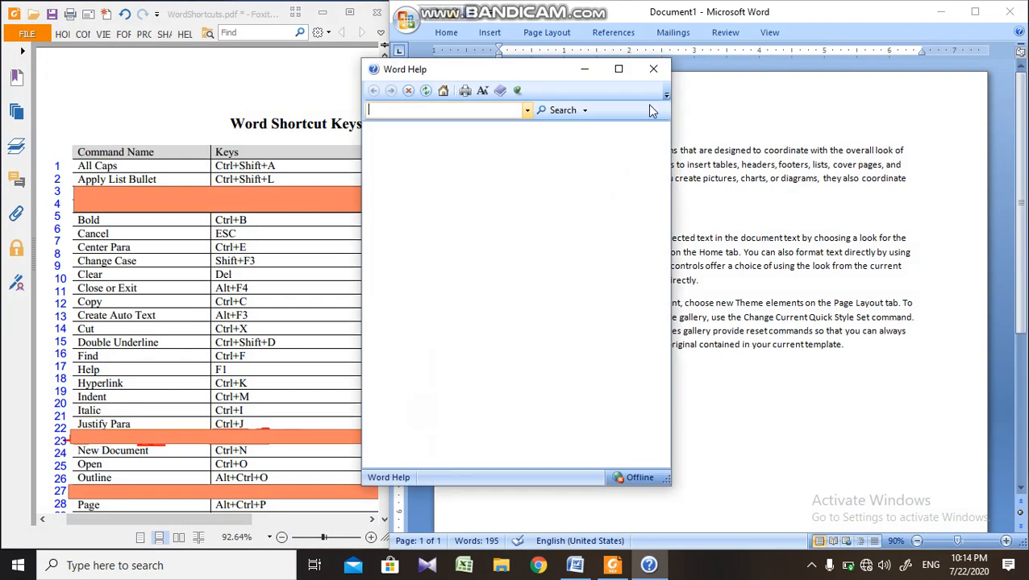
scroll(445, 259, down, 5)
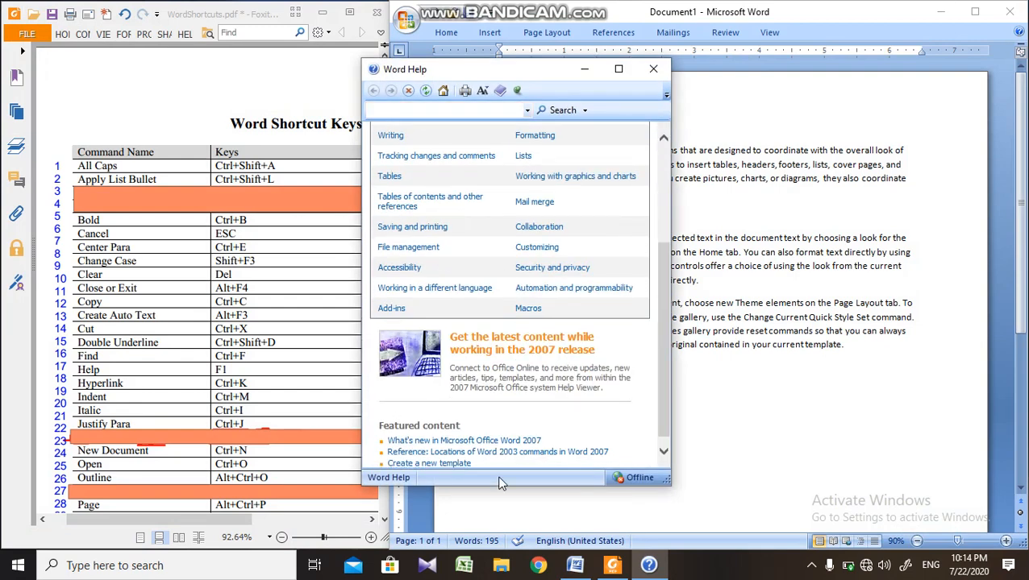
click(511, 453)
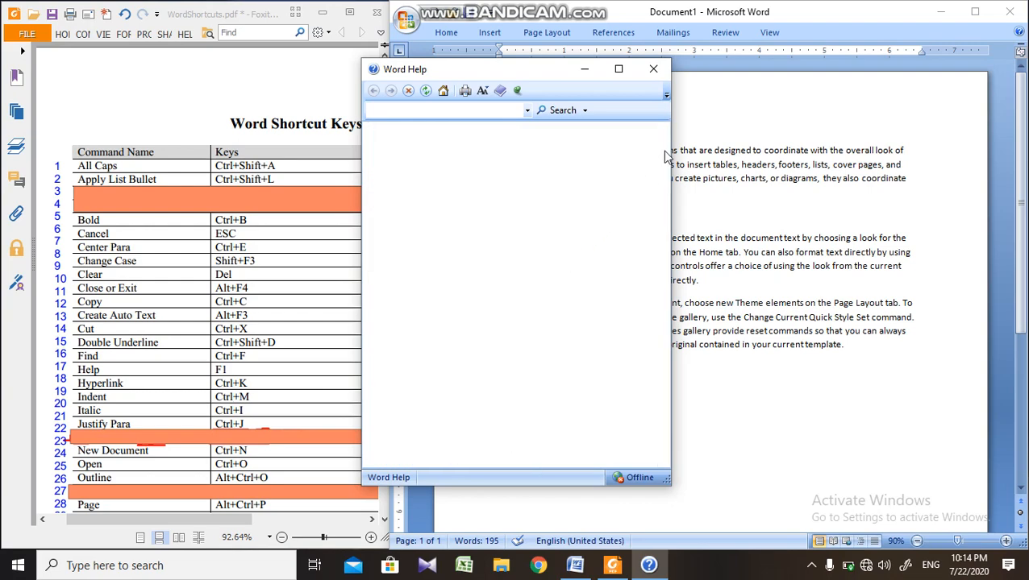
- Look through the Word 2003 command locations help topic and close the help window
drag(666, 159, 665, 283)
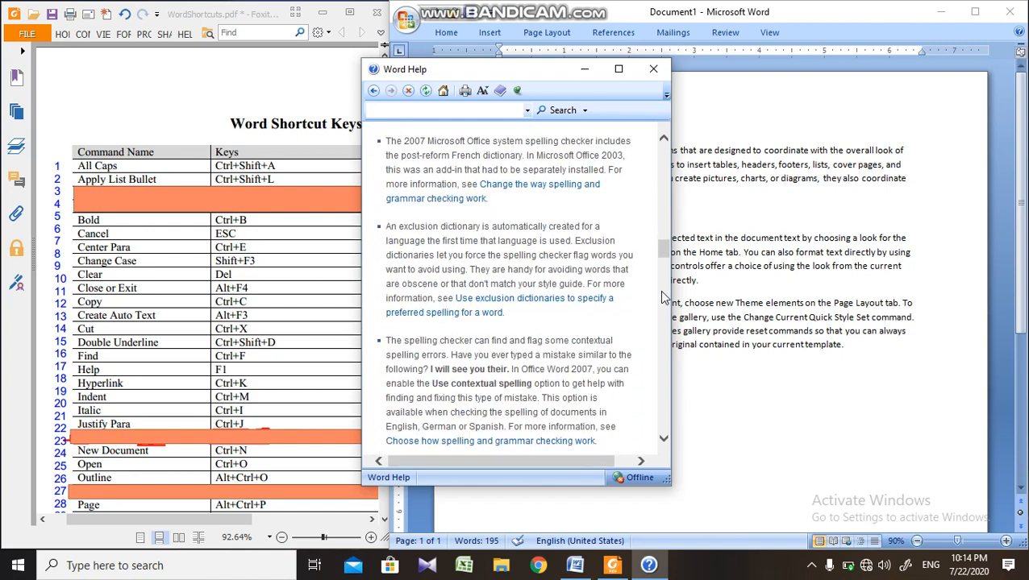
click(653, 68)
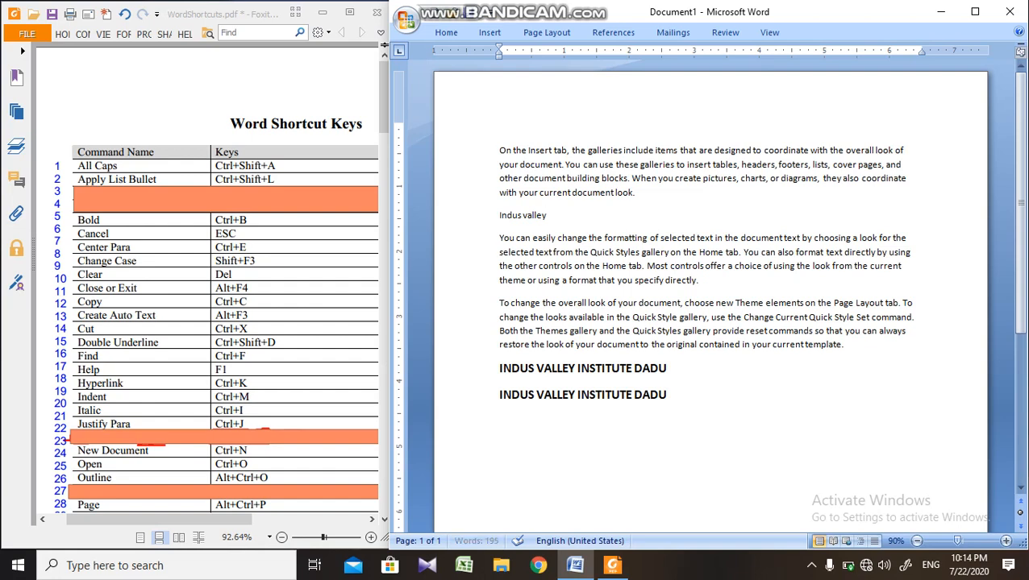
- Insert a hyperlink to the file Indus Valley.accdb from Documents on a new line below "Indus valley"
key(Return)
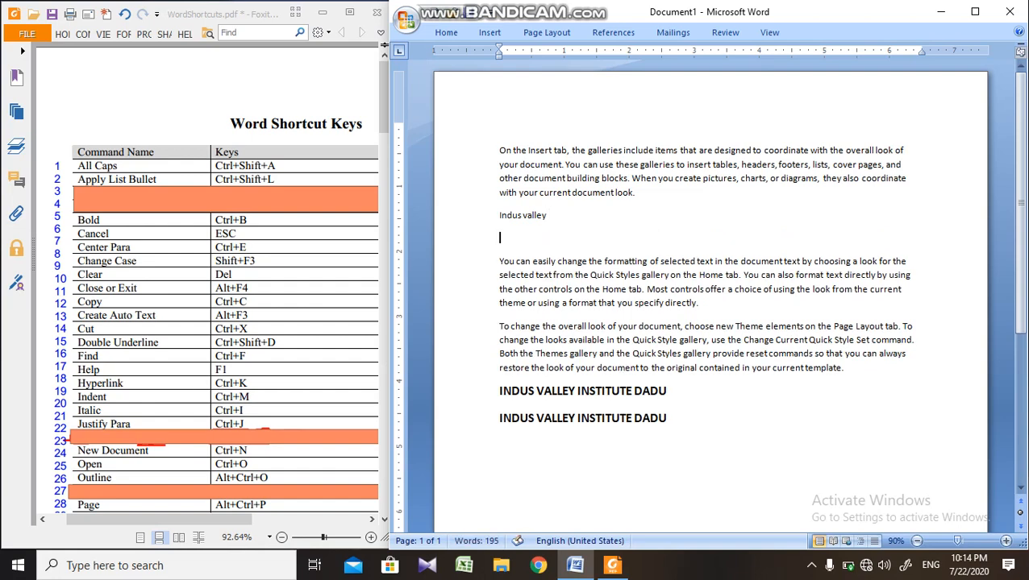
key(ctrl+k)
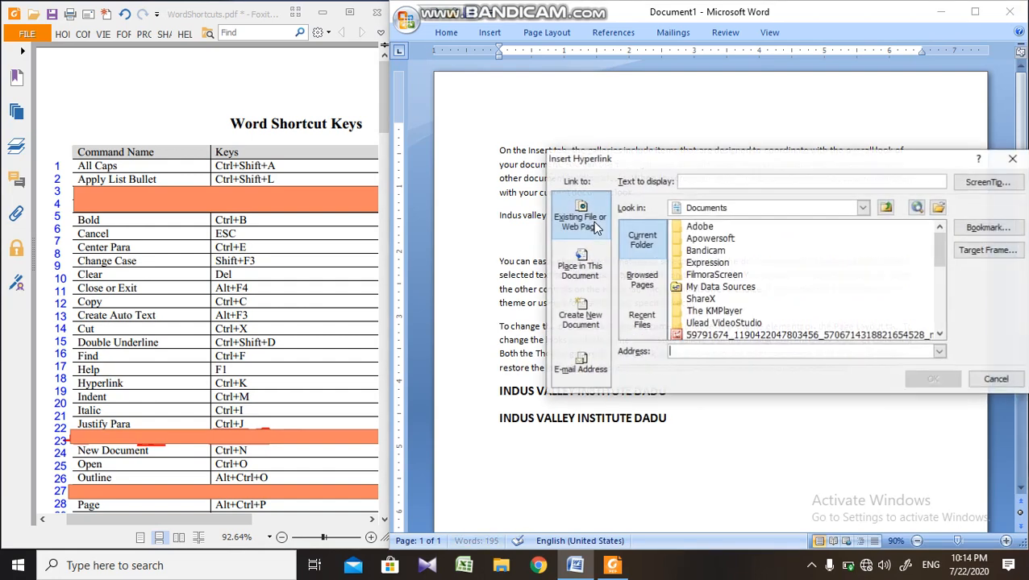
click(649, 284)
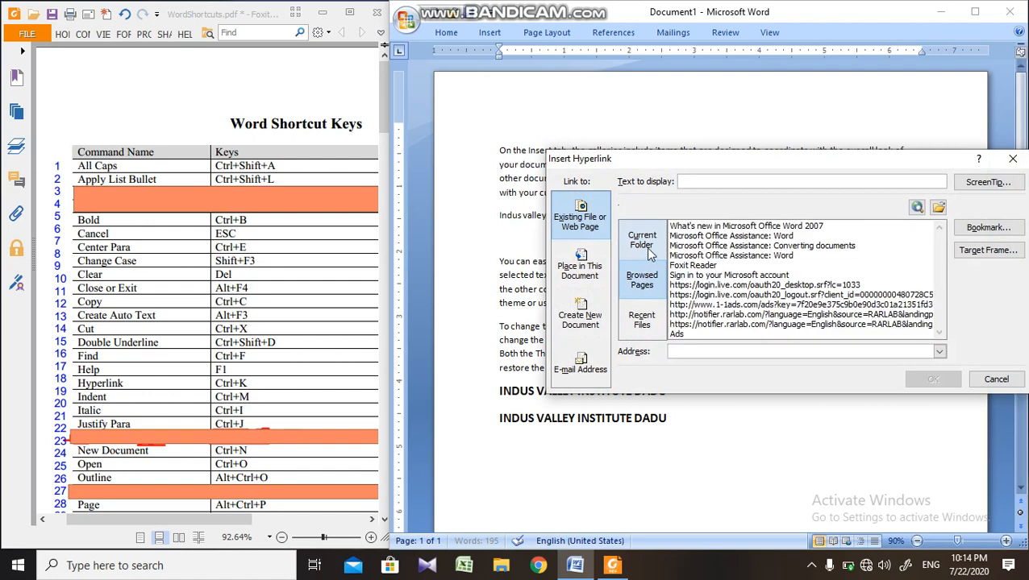
click(645, 246)
scroll(933, 254, down, 1)
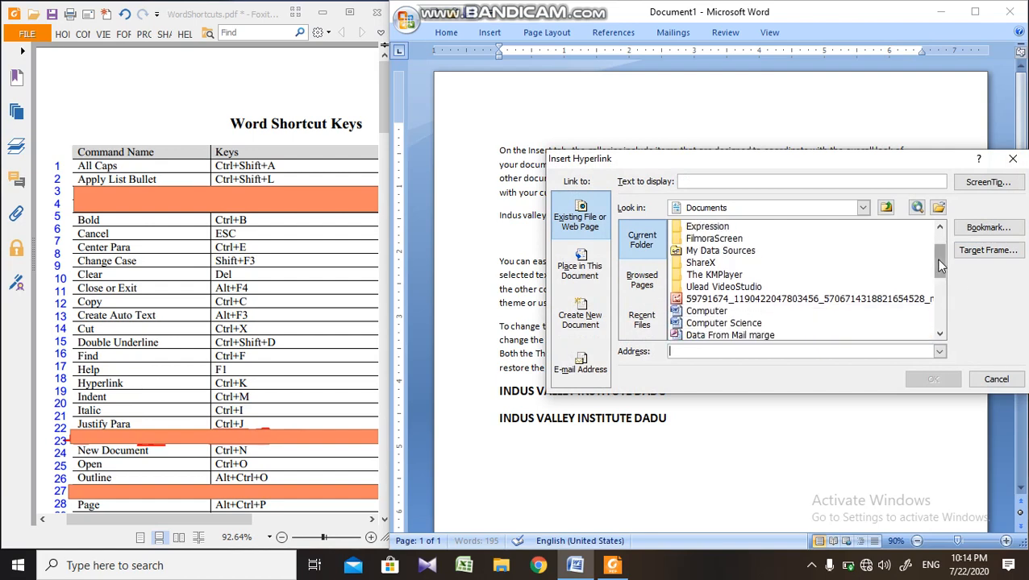
drag(940, 265, 940, 283)
scroll(938, 285, down, 3)
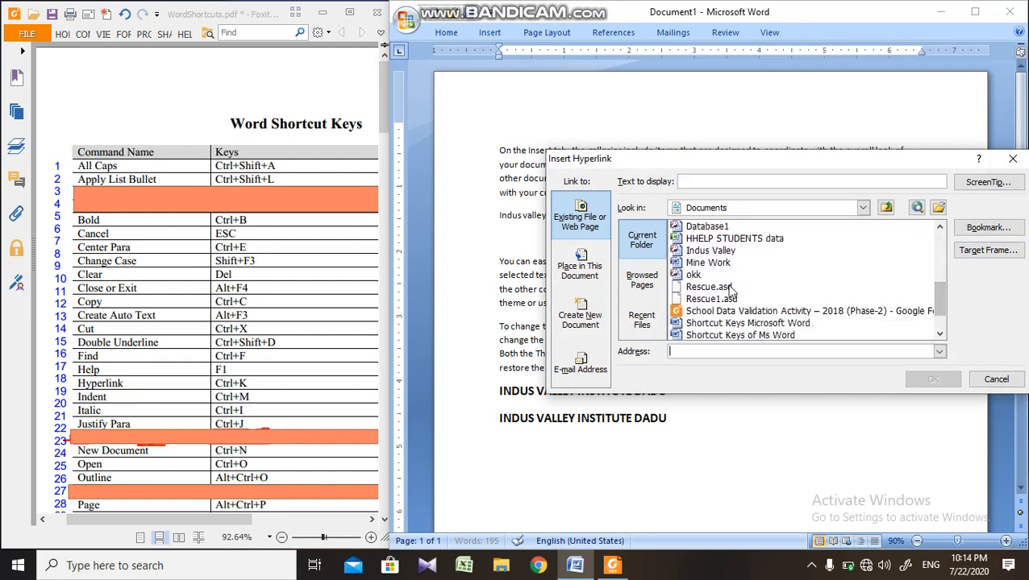
click(713, 263)
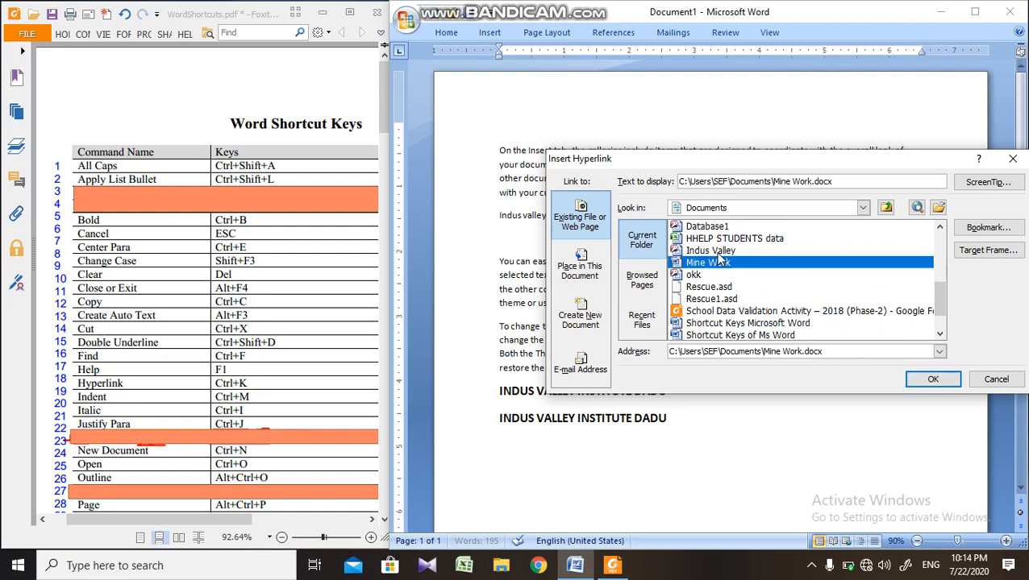
click(716, 251)
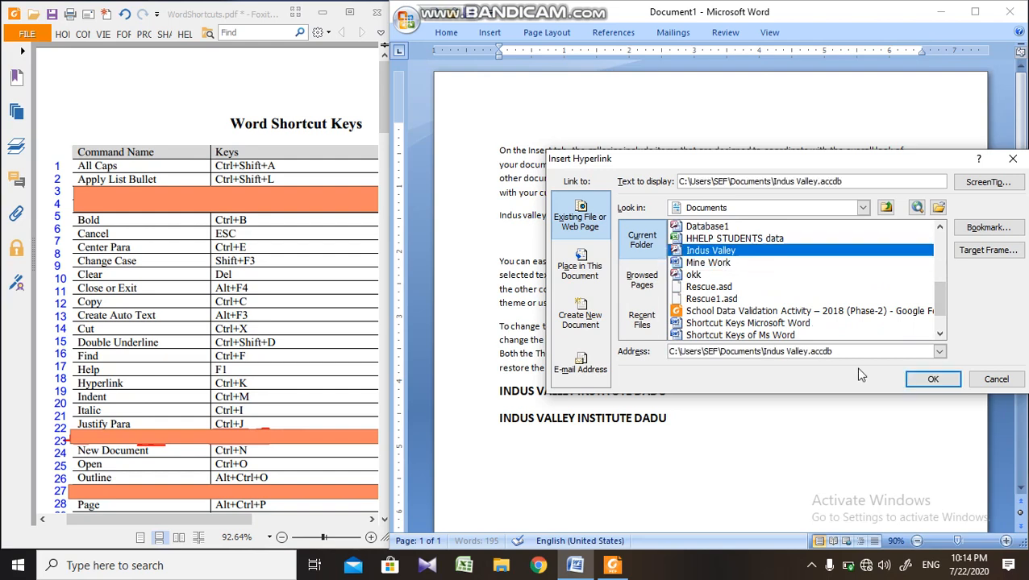
click(923, 378)
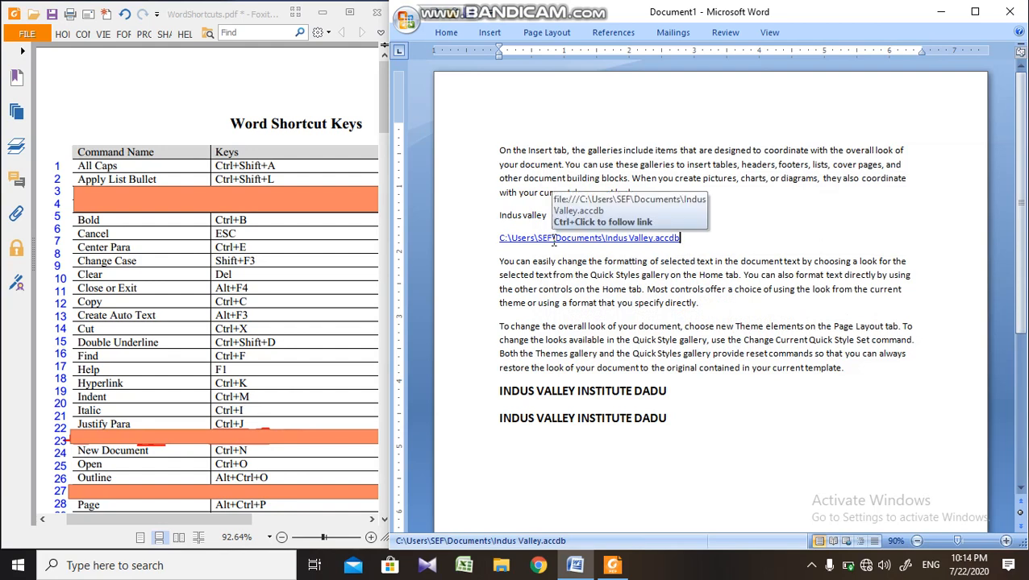
- Follow the Indus Valley.accdb hyperlink, allow it to open in Access, and close the database window
ctrl+click(553, 239)
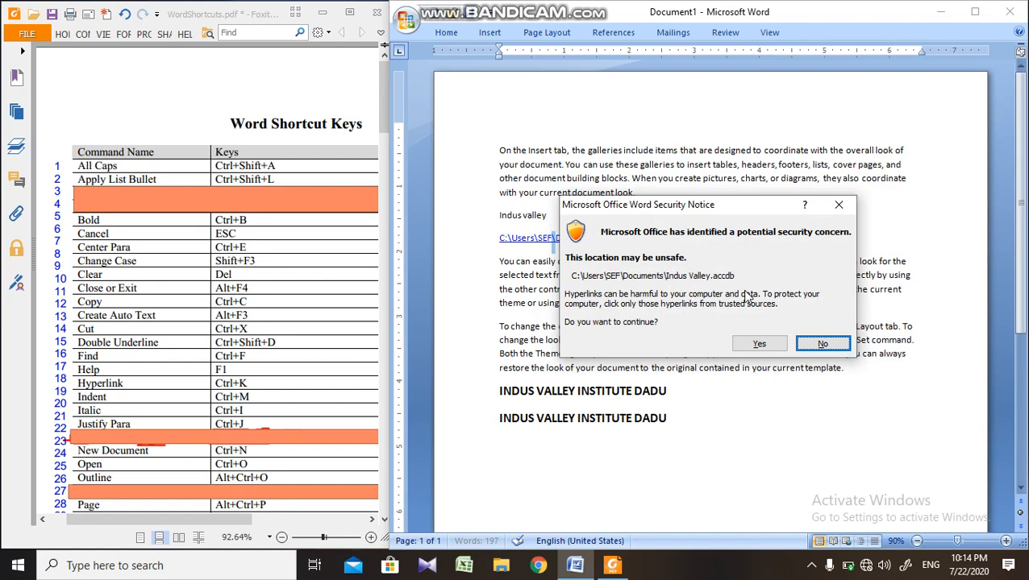
click(758, 345)
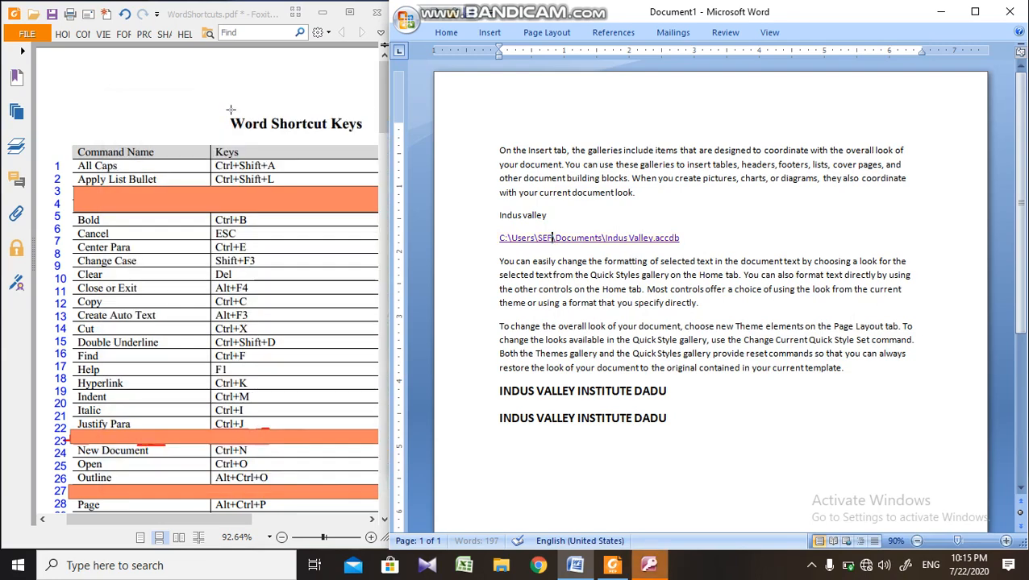
click(230, 109)
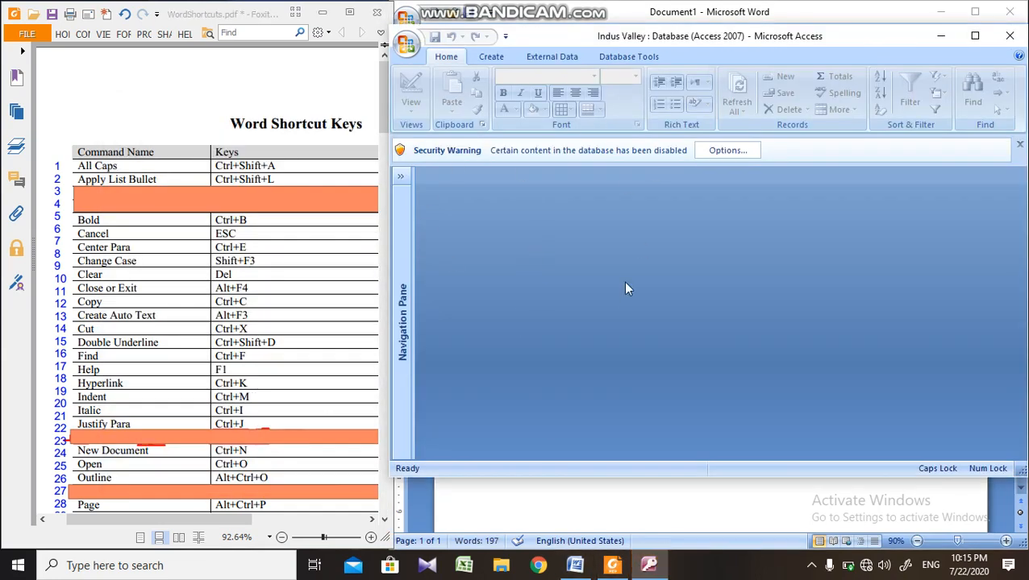
click(1009, 37)
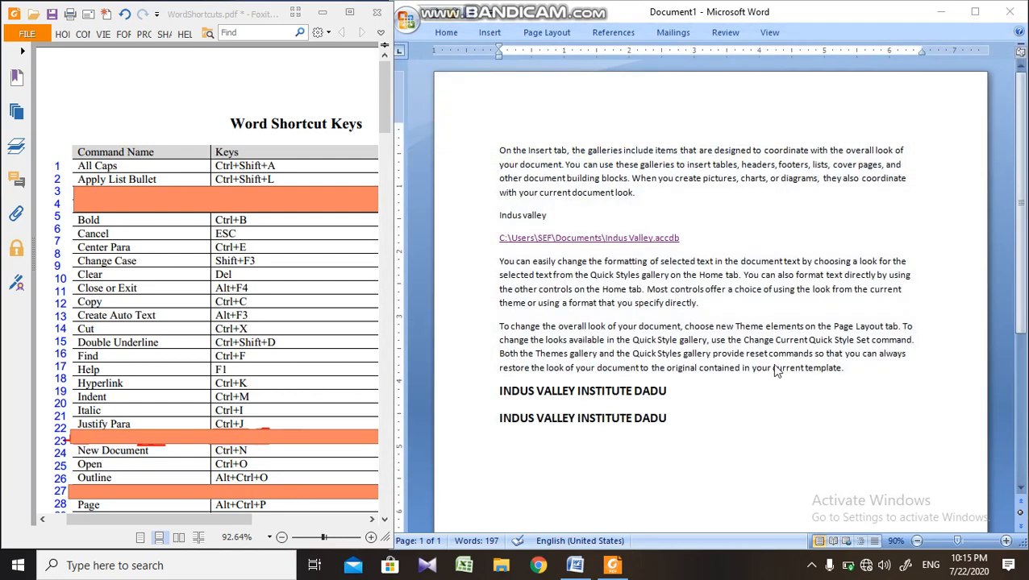
- Insert a hyperlink to Computer Science.docx on a new line after the paragraph ending "that you specify directly."
click(702, 310)
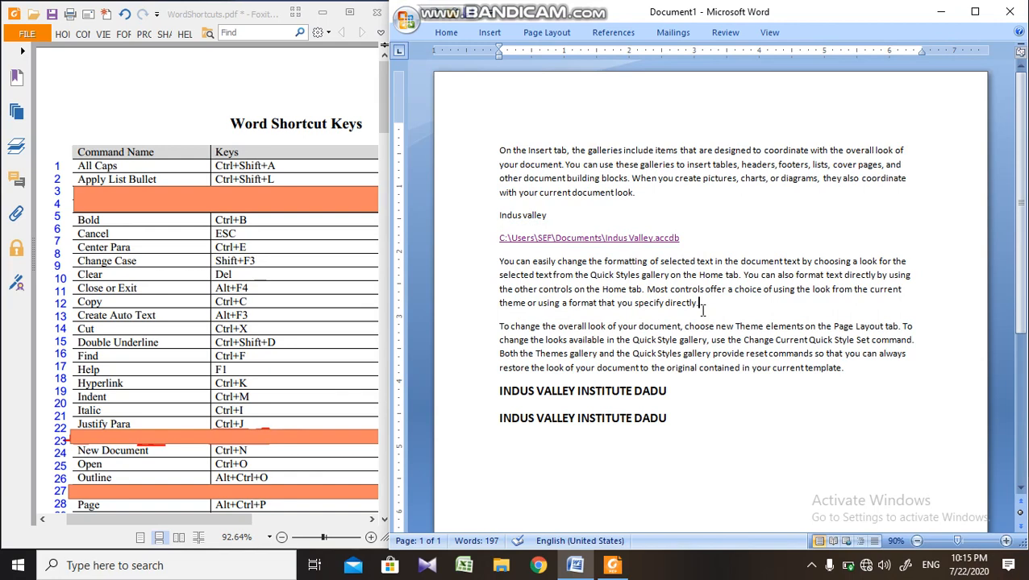
key(Return)
key(ctrl+k)
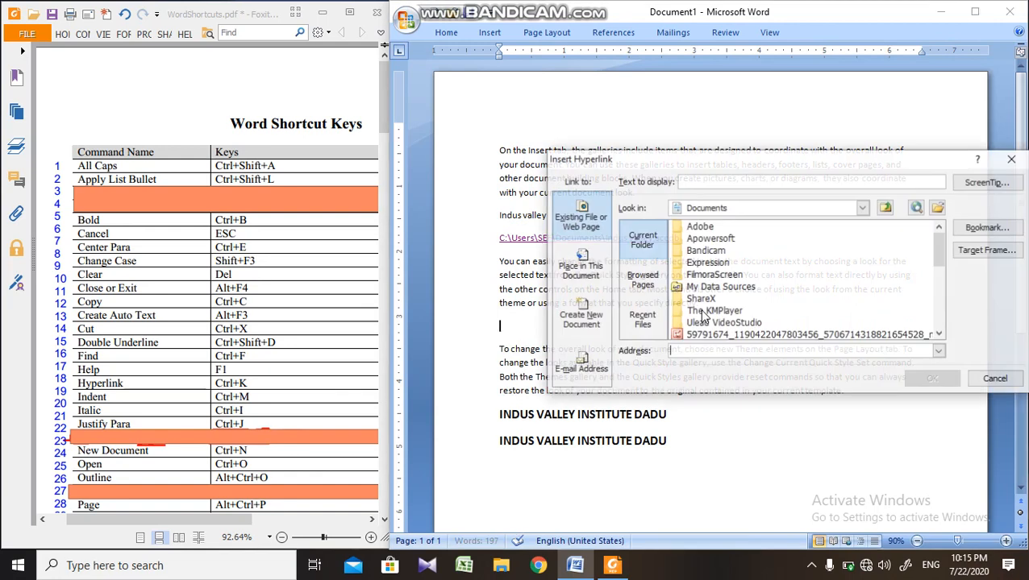
click(940, 266)
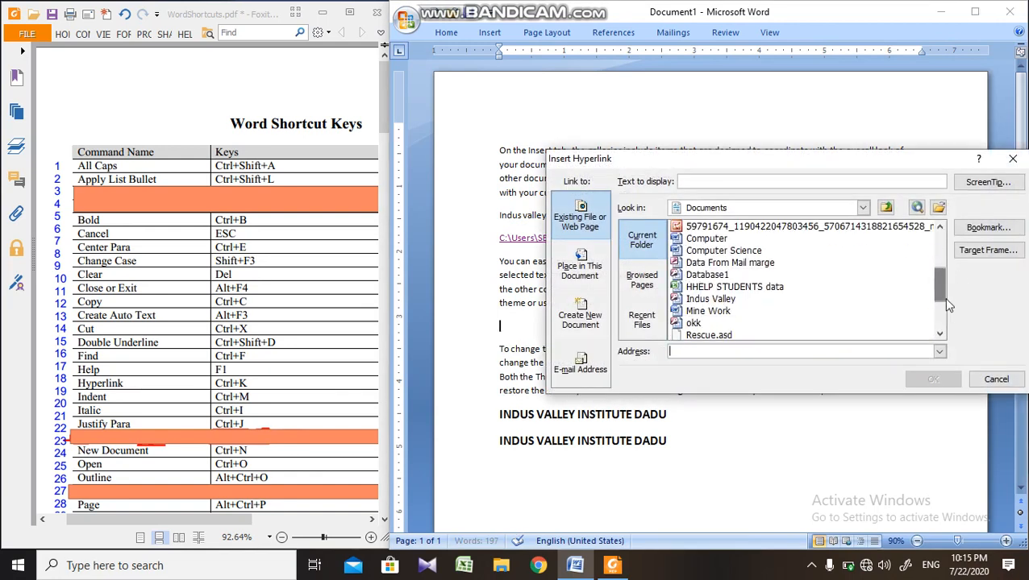
click(716, 253)
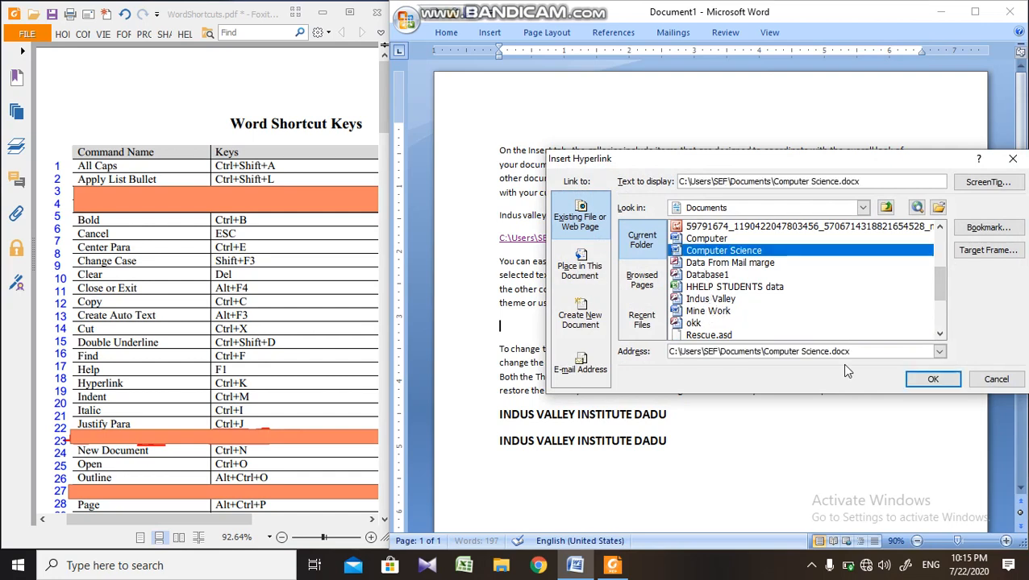
click(930, 381)
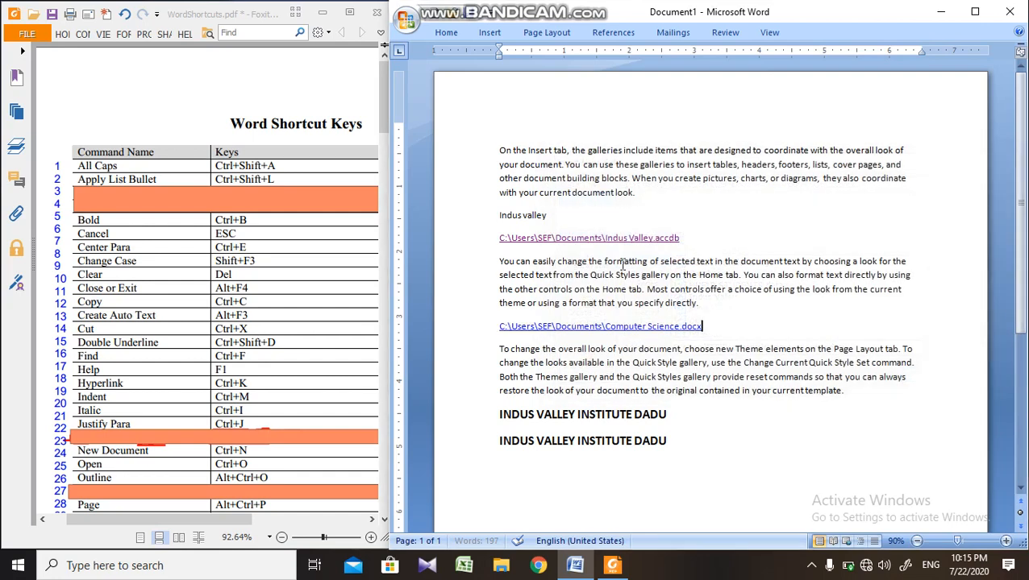
- Follow the Computer Science.docx hyperlink, accept the security notice, and close the opened document
ctrl+click(562, 325)
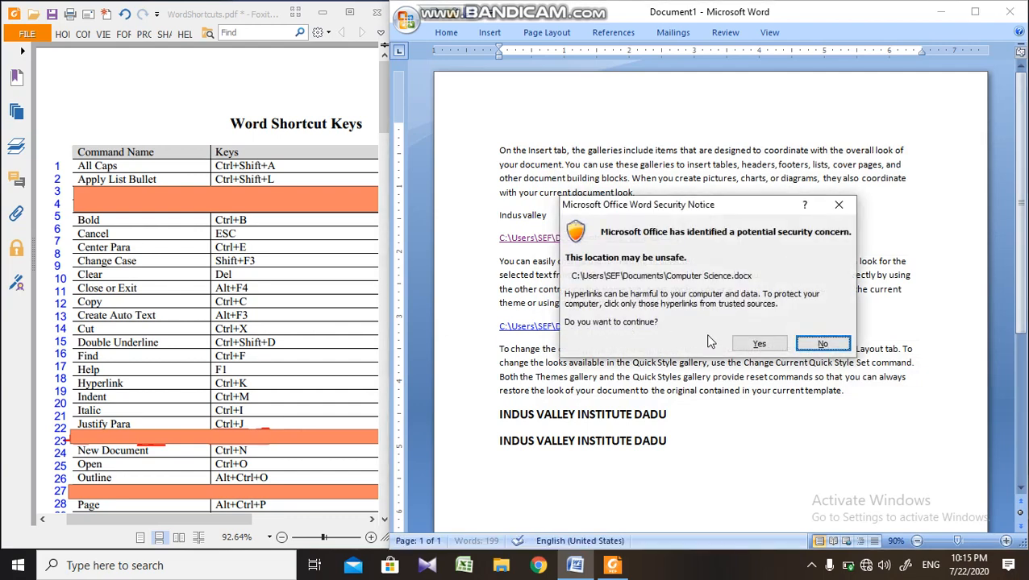
click(755, 344)
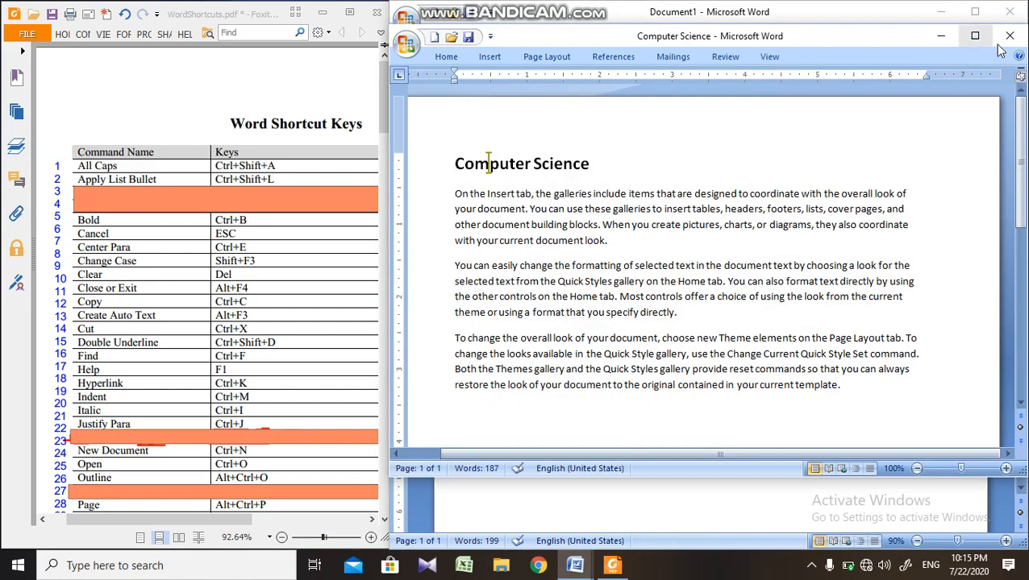
click(1009, 36)
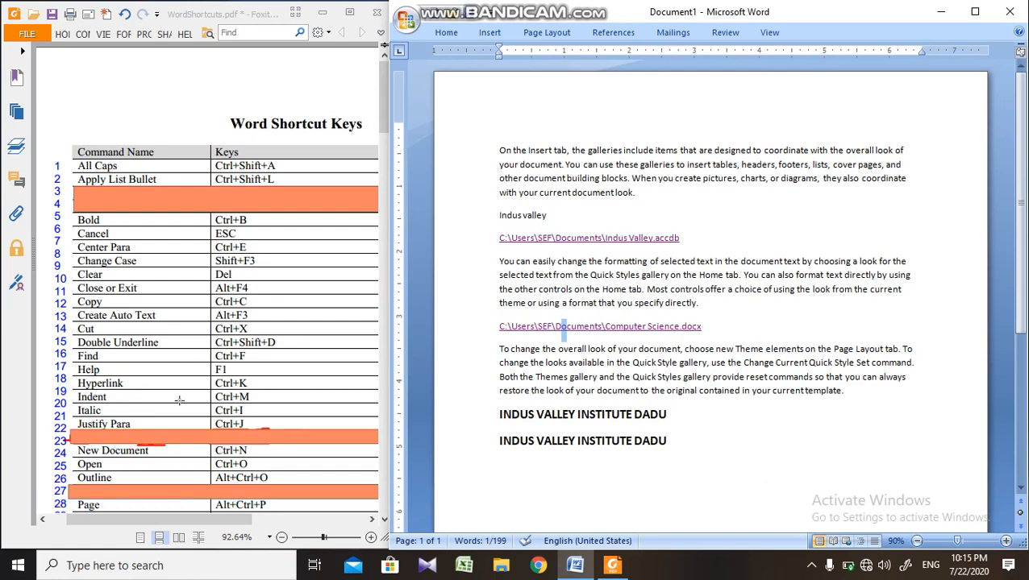
- Increase the indent of the first paragraph, "On the Insert tab", by seven levels
click(492, 150)
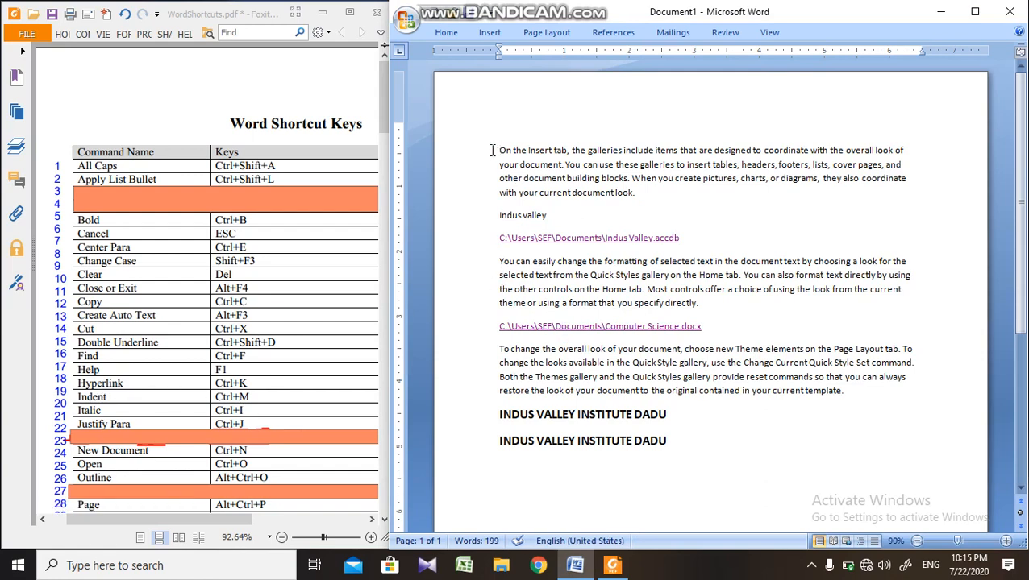
key(ctrl+m)
key(ctrl+m)
key(ctrl+m)
key(ctrl+m)
key(ctrl+m)
key(ctrl+m)
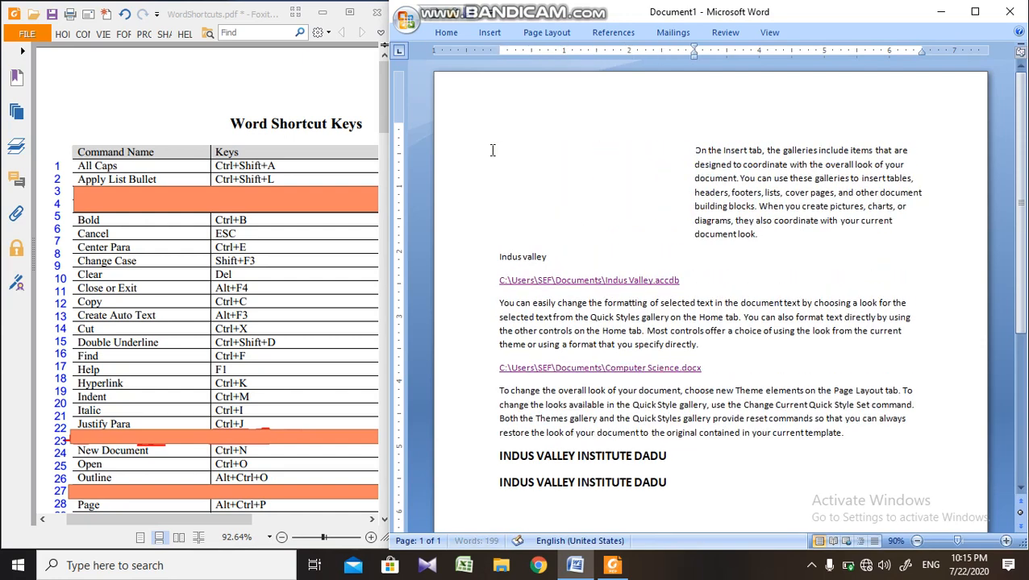
key(ctrl+m)
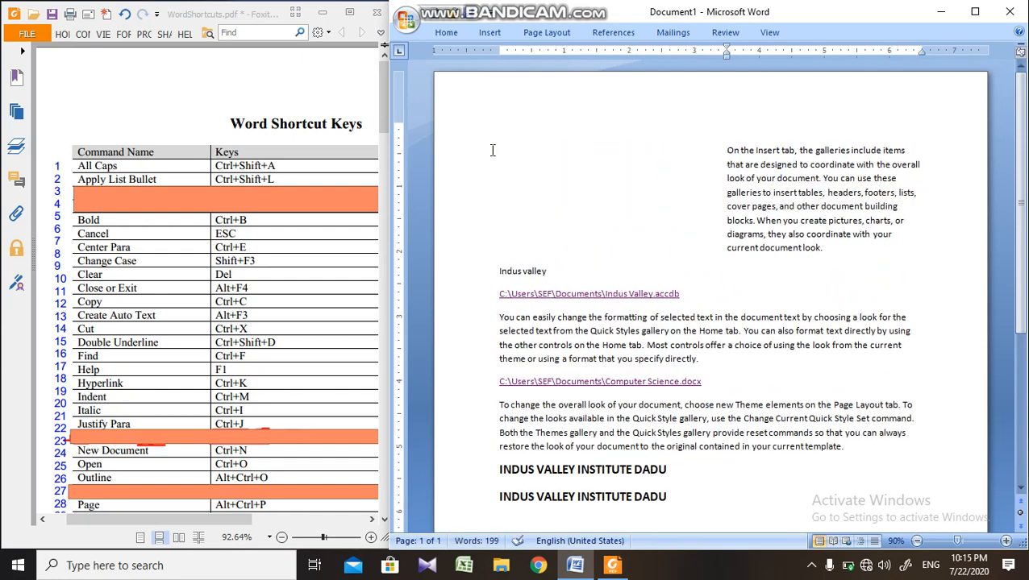
- Decrease the indent of the first paragraph by six levels
key(ctrl+shift+m)
key(ctrl+shift+m)
key(ctrl+shift+m)
key(ctrl+shift+m)
key(ctrl+shift+m)
key(ctrl+shift+m)
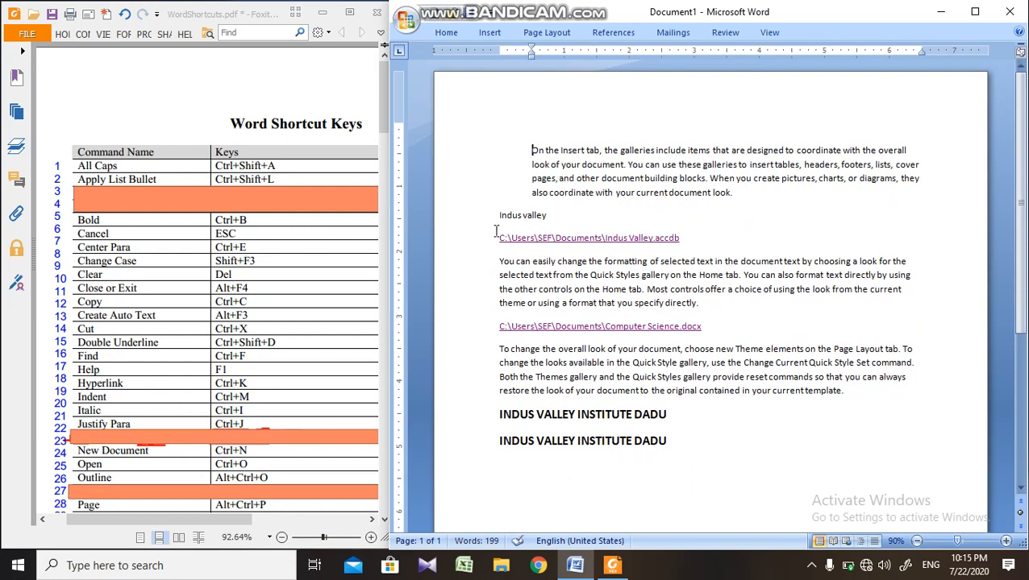
- Apply italics to the text from the start through the "You can easily change" paragraph, and remove the italics again
drag(522, 133, 827, 319)
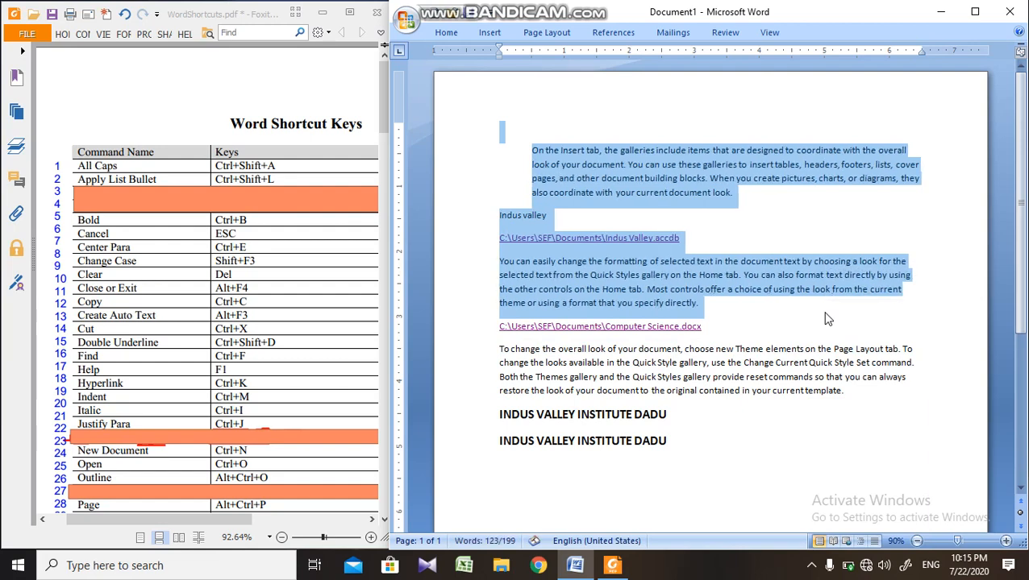
key(ctrl+i)
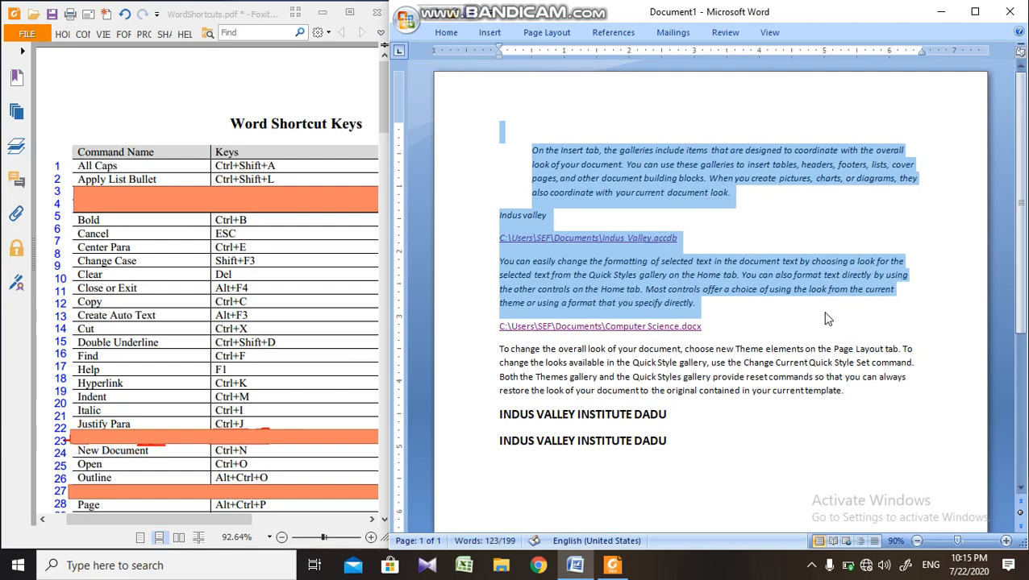
key(ctrl+i)
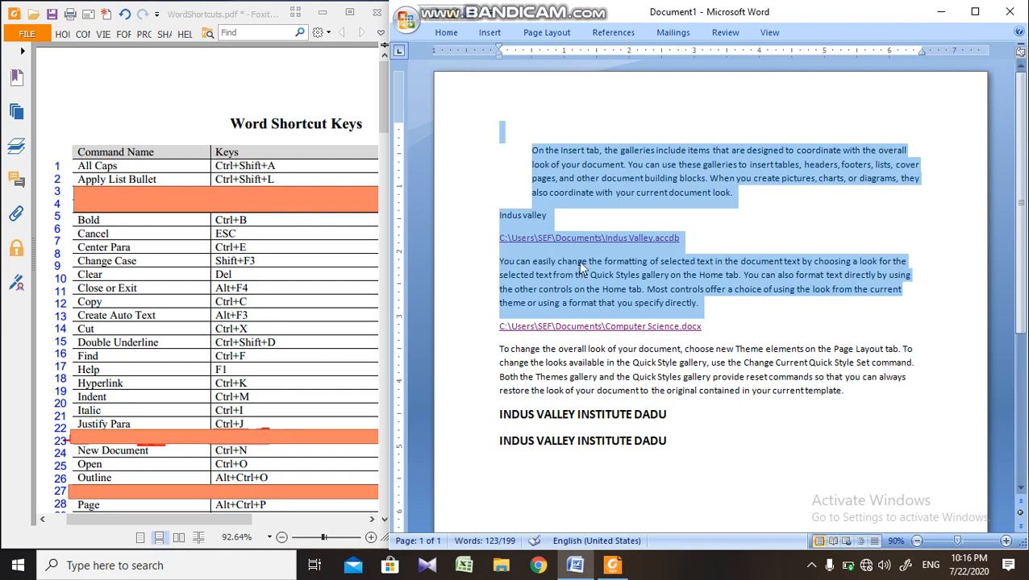
click(551, 249)
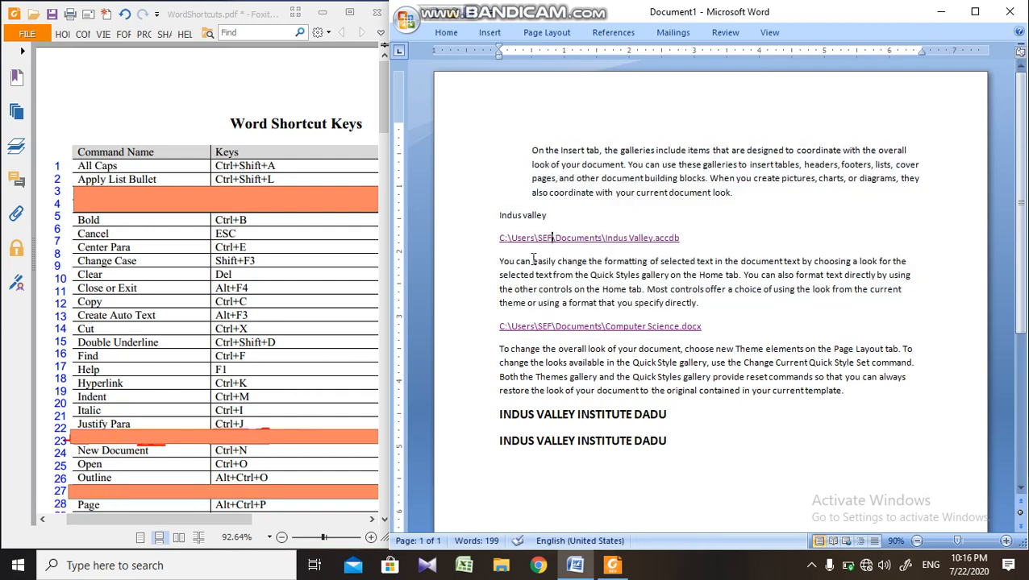
- Delete the whole document content and generate fresh sample paragraphs with =RAND()
key(ctrl+a)
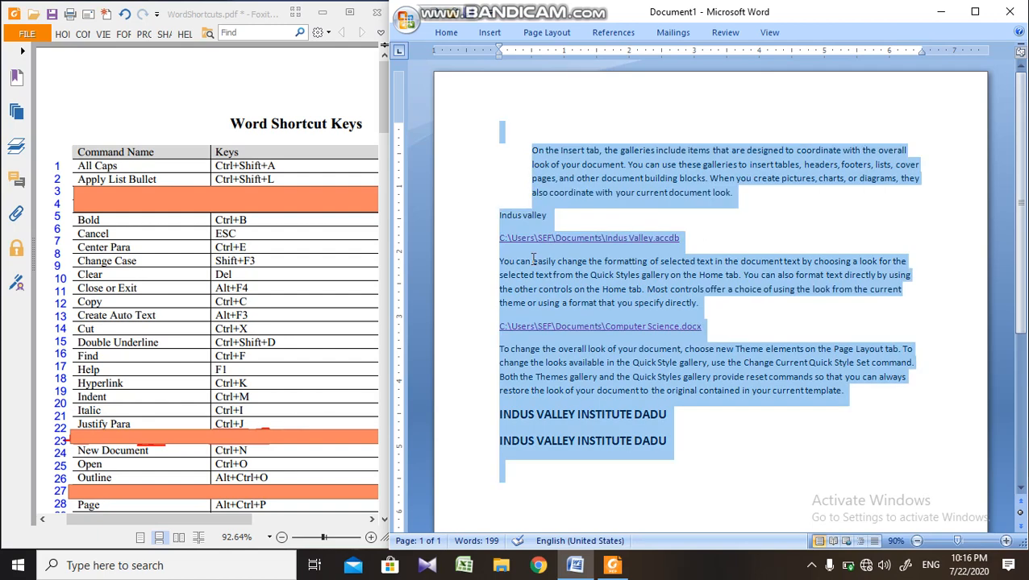
key(Delete)
text(=RA)
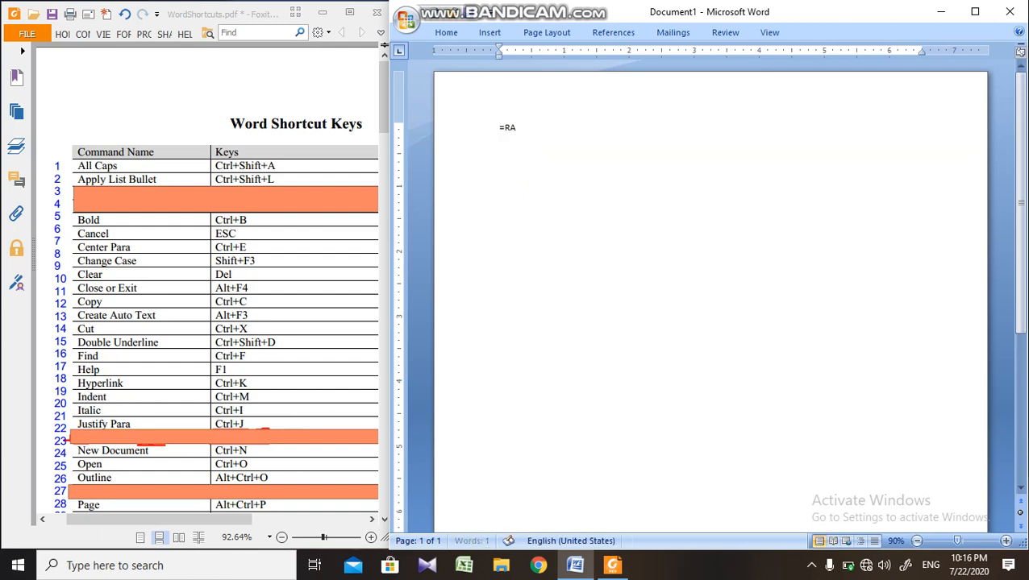
text(ND())
key(Return)
- Justify all the paragraphs in the document
key(ctrl+a)
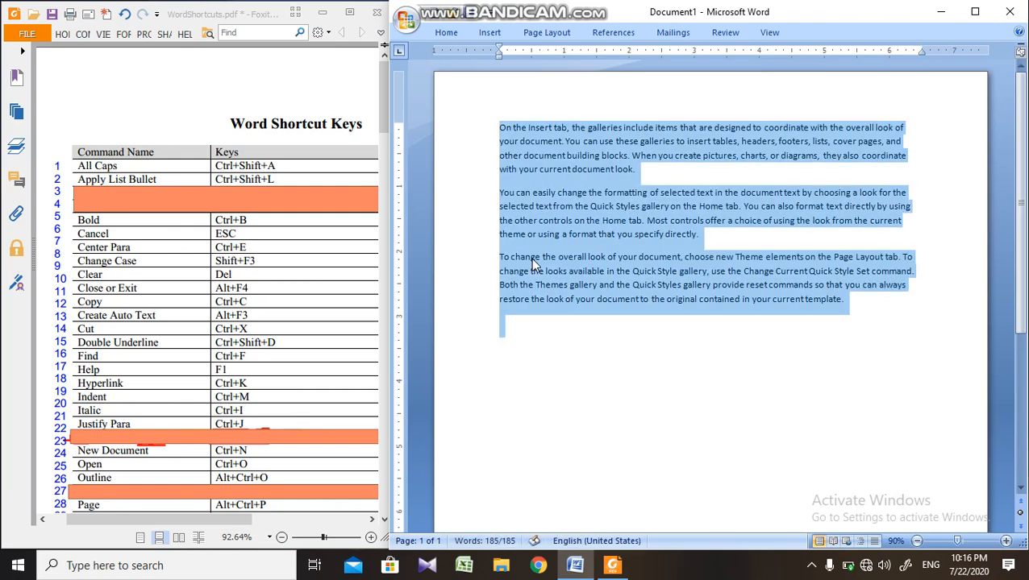
key(ctrl+j)
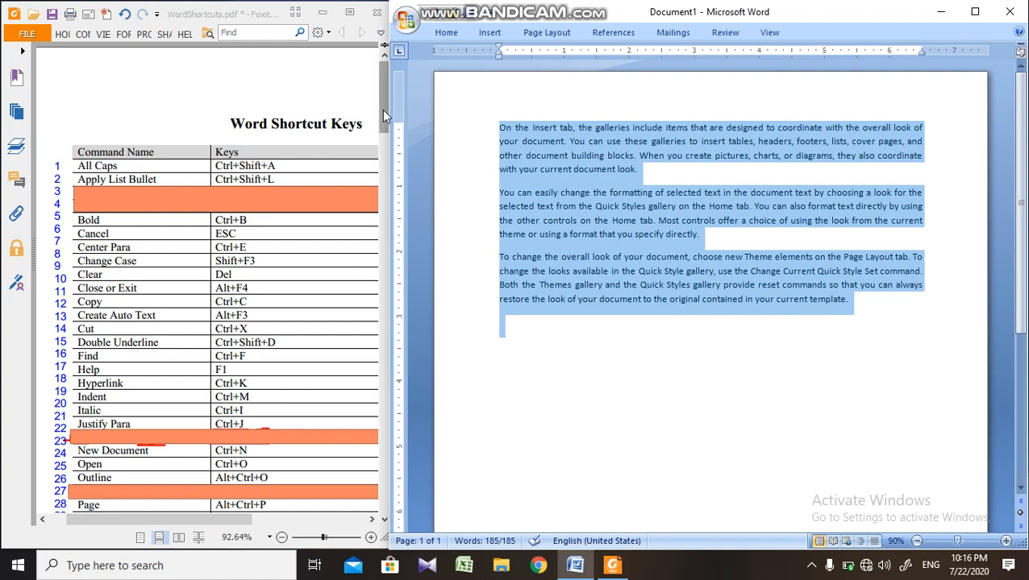
drag(382, 110, 383, 179)
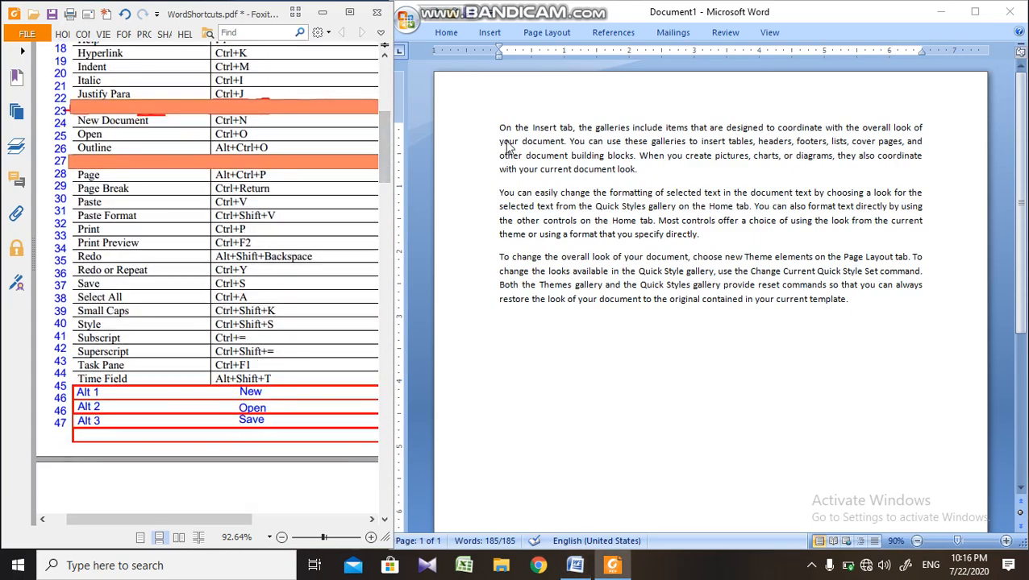
- Create a new blank document, close it again, and deselect the text in the original document
click(659, 393)
key(ctrl+a)
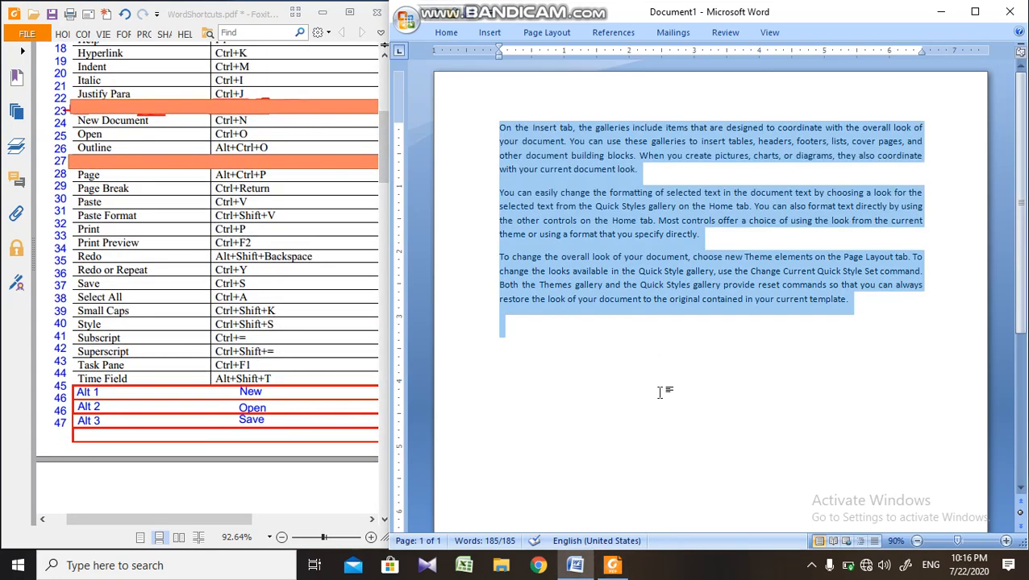
key(alt+1)
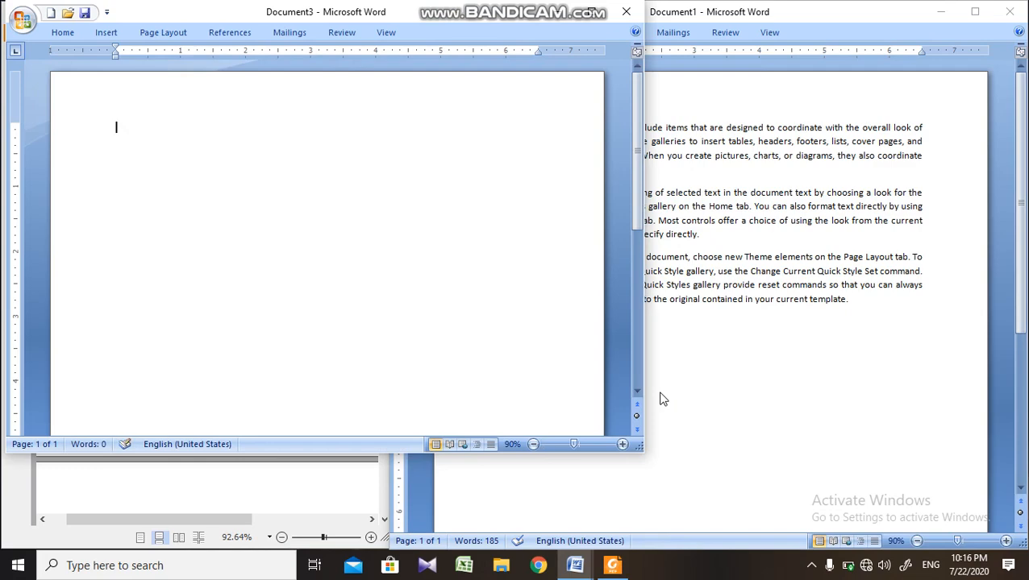
click(626, 11)
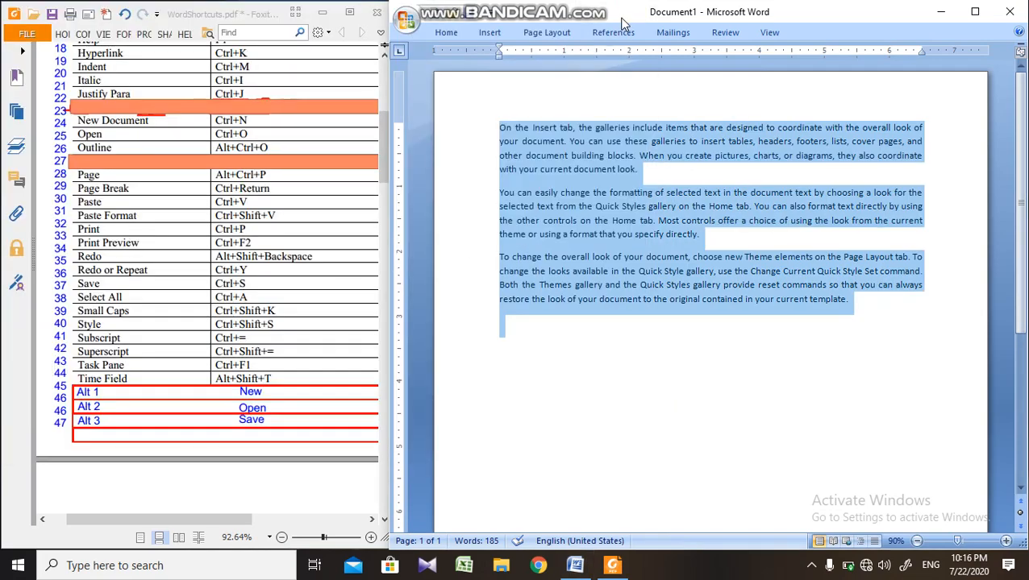
click(491, 236)
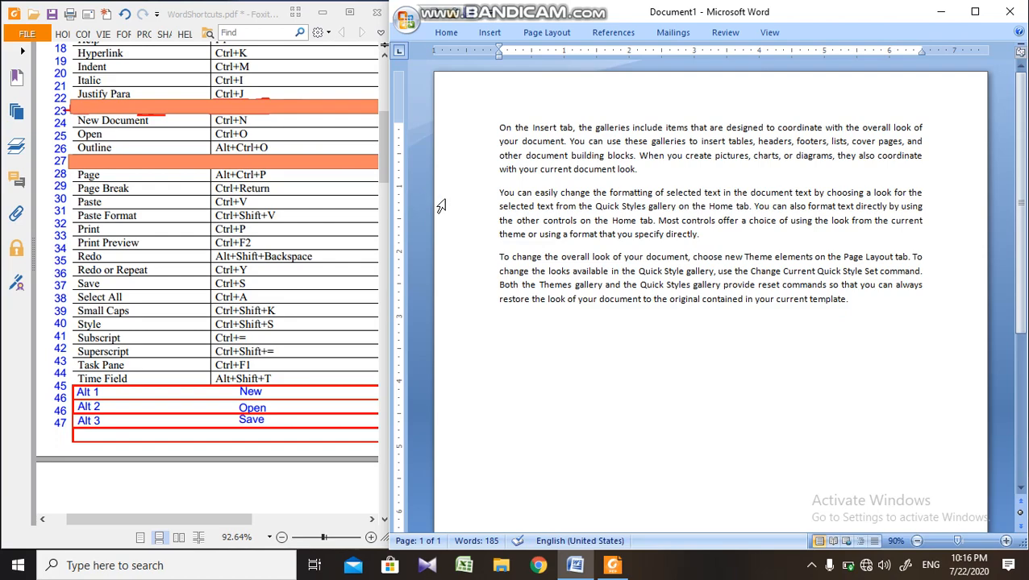
- Open the Computer document from the Documents folder and close it again
key(ctrl+o)
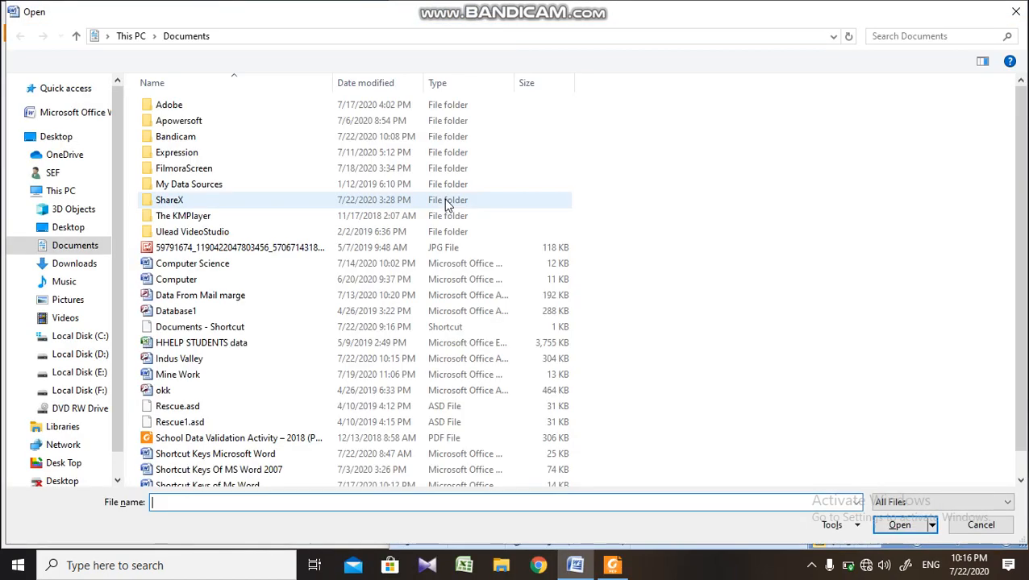
double_click(656, 4)
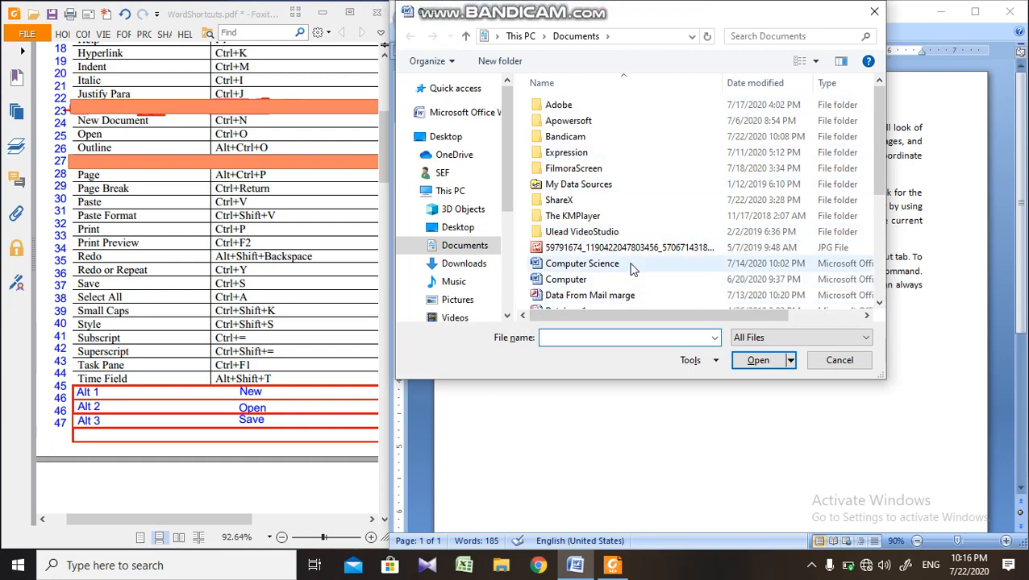
double_click(655, 280)
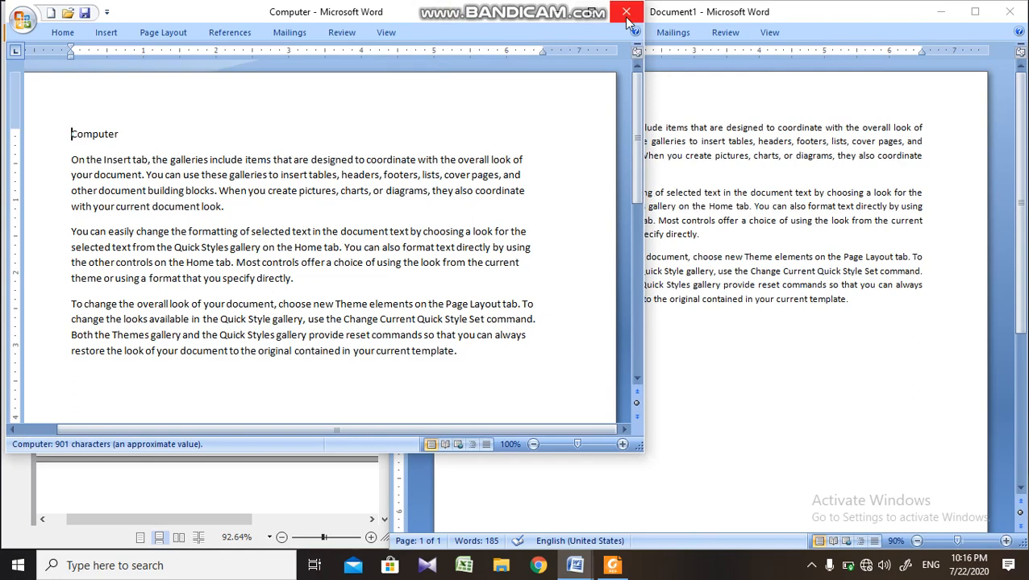
click(627, 17)
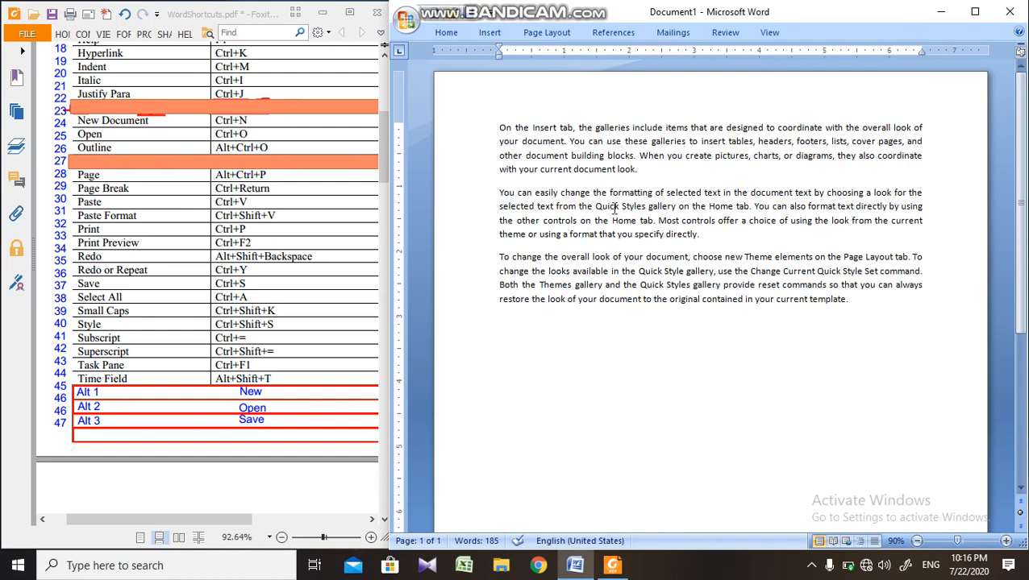
- Switch the document to Outline view and return it to Print Layout view
click(769, 32)
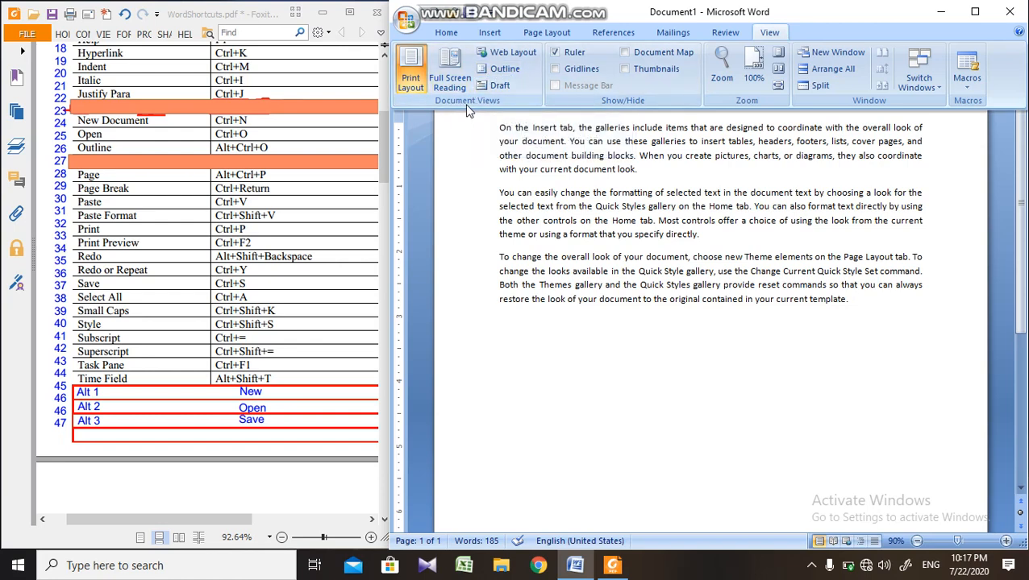
click(446, 32)
click(623, 253)
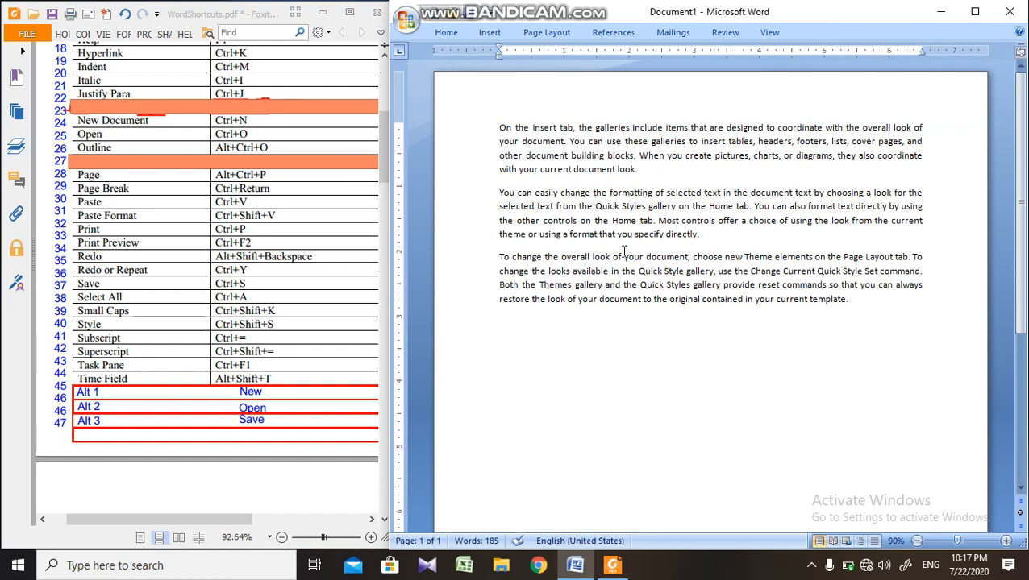
key(ctrl+alt+o)
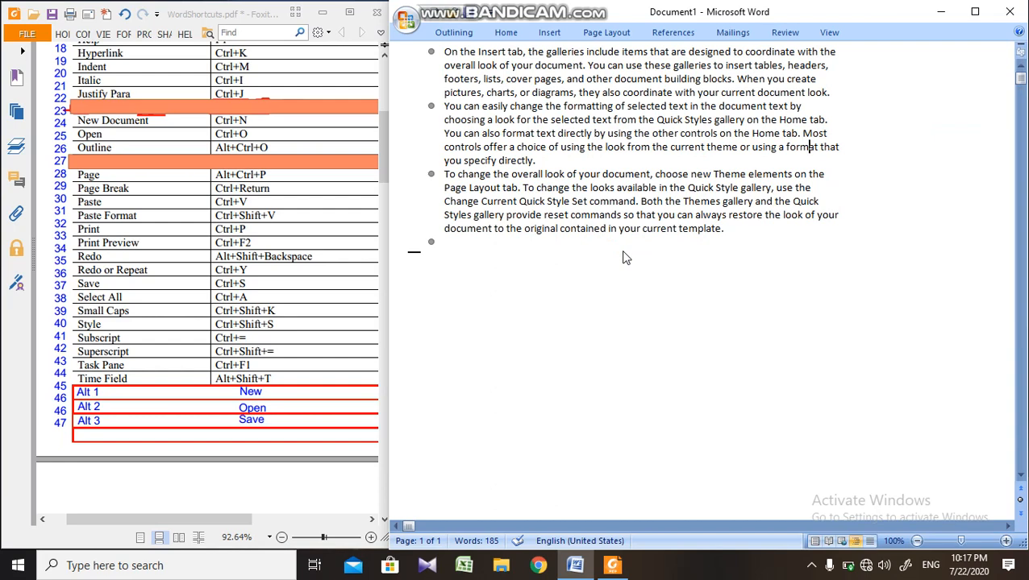
key(ctrl+alt+p)
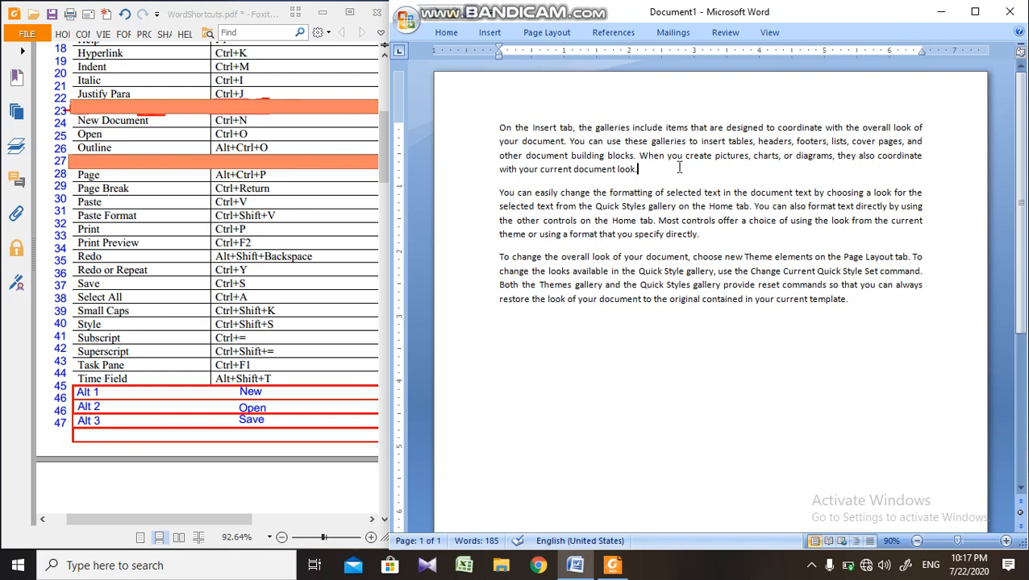
- Insert a page break after the first paragraph and return to the first page
key(ctrl+Return)
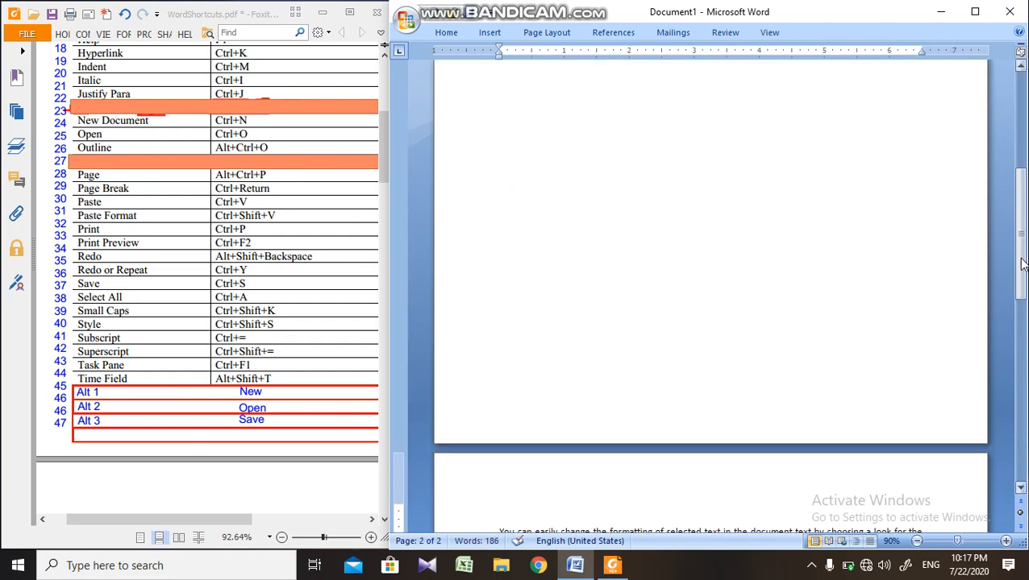
drag(1021, 265, 1022, 165)
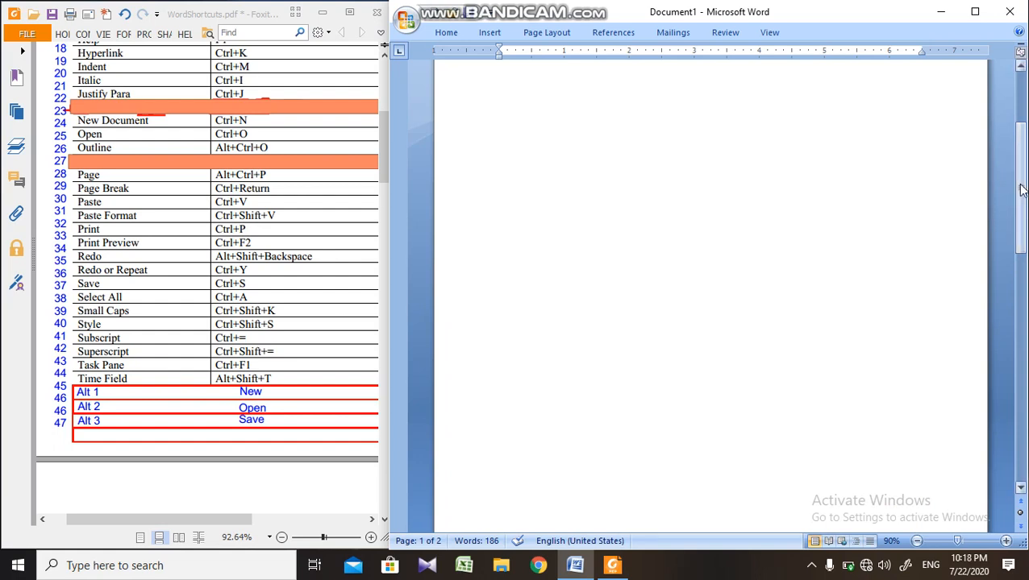
drag(1021, 190, 1016, 120)
click(731, 142)
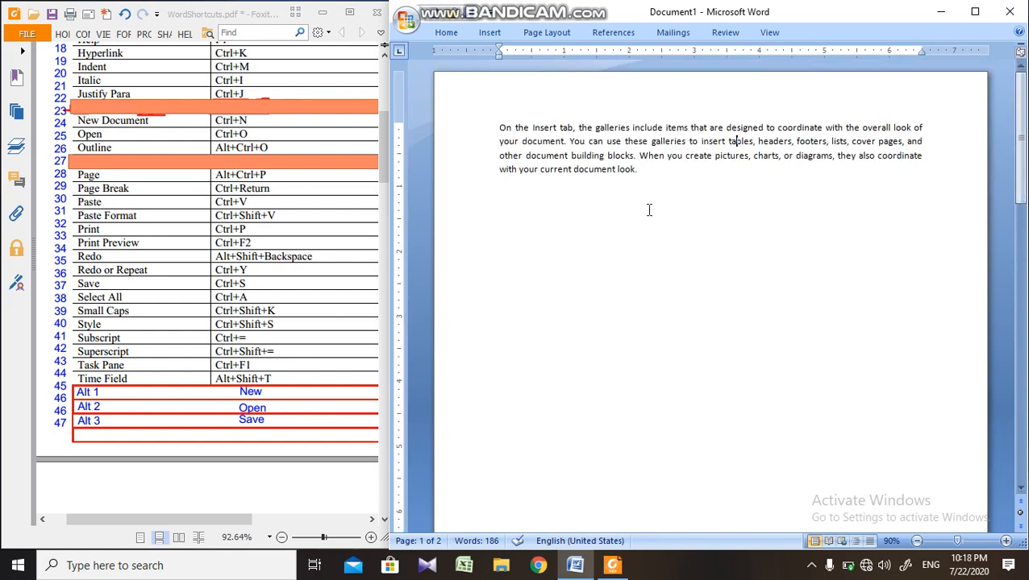
- Paste the line INDUS VALLEY INSTITUTE DADU four times above the "You can easily change" paragraph
key(ctrl+v)
key(ctrl+v)
key(ctrl+v)
key(ctrl+v)
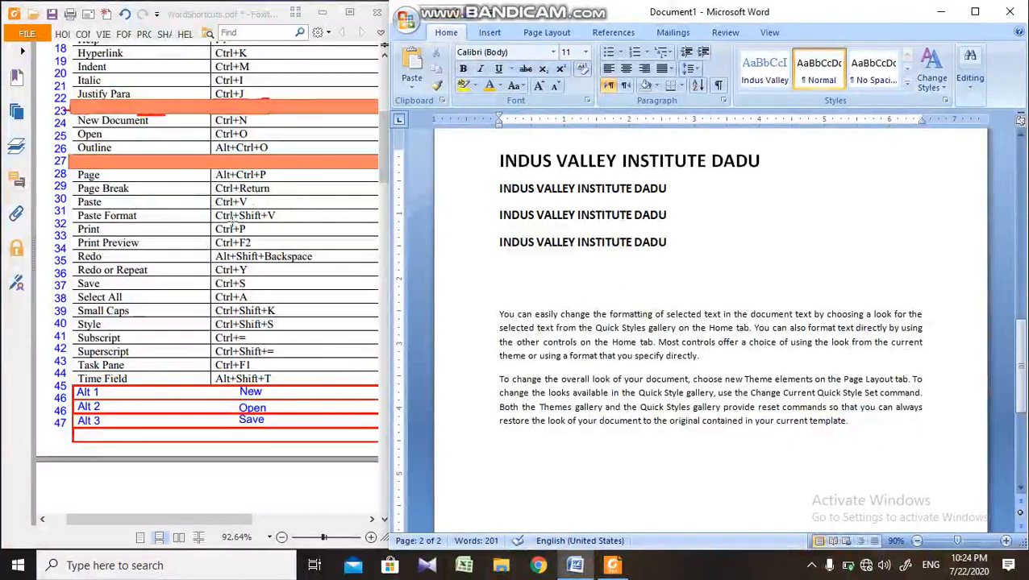
- Insert an empty line between the large INDUS VALLEY INSTITUTE DADU heading and the three smaller lines
click(577, 242)
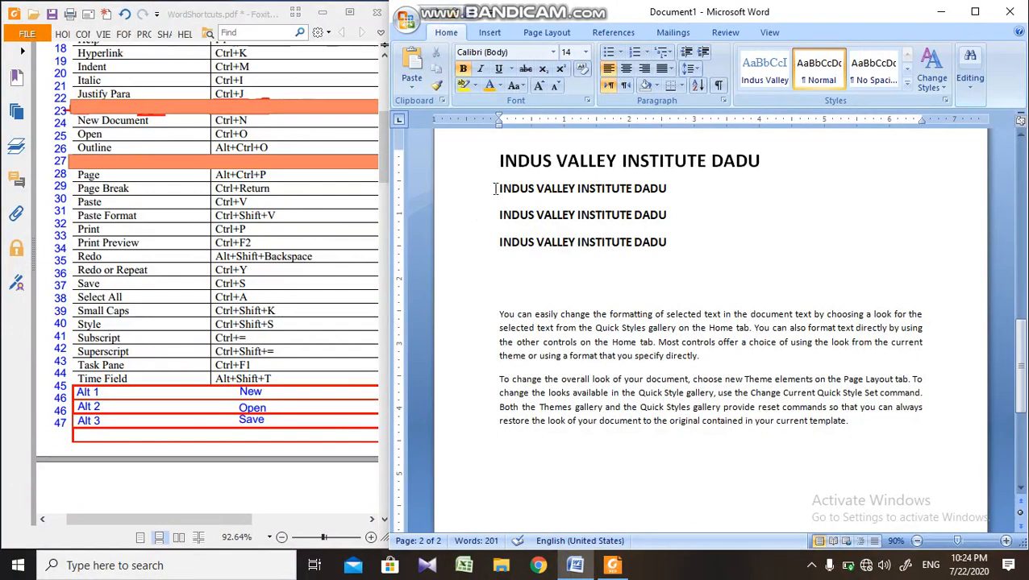
drag(494, 187, 670, 252)
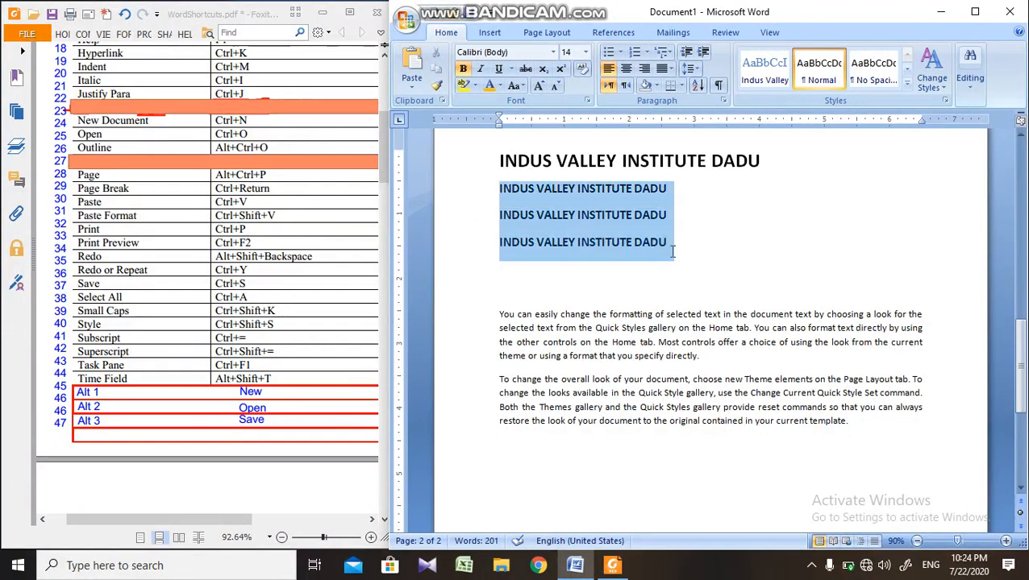
click(552, 214)
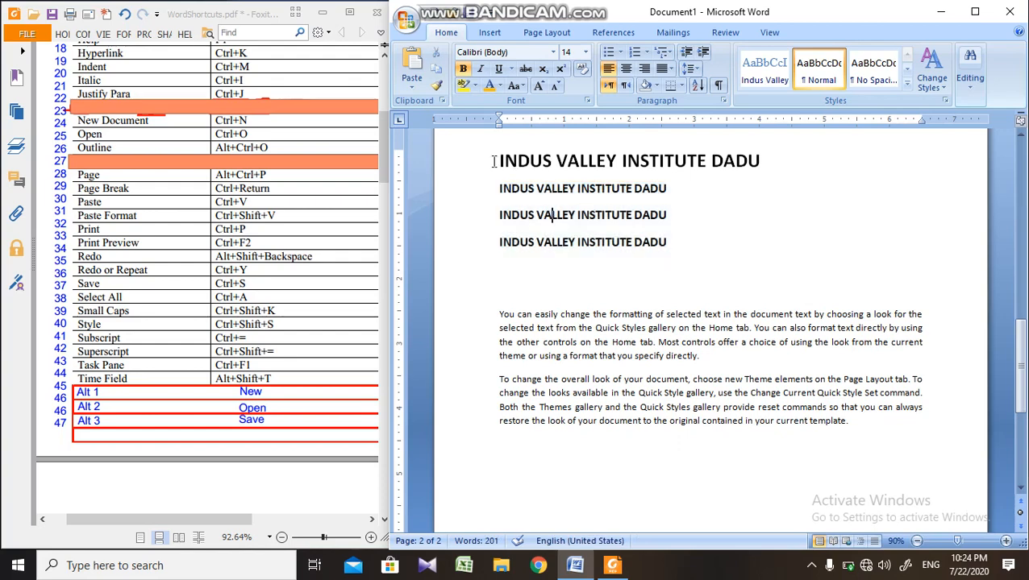
click(764, 162)
key(Return)
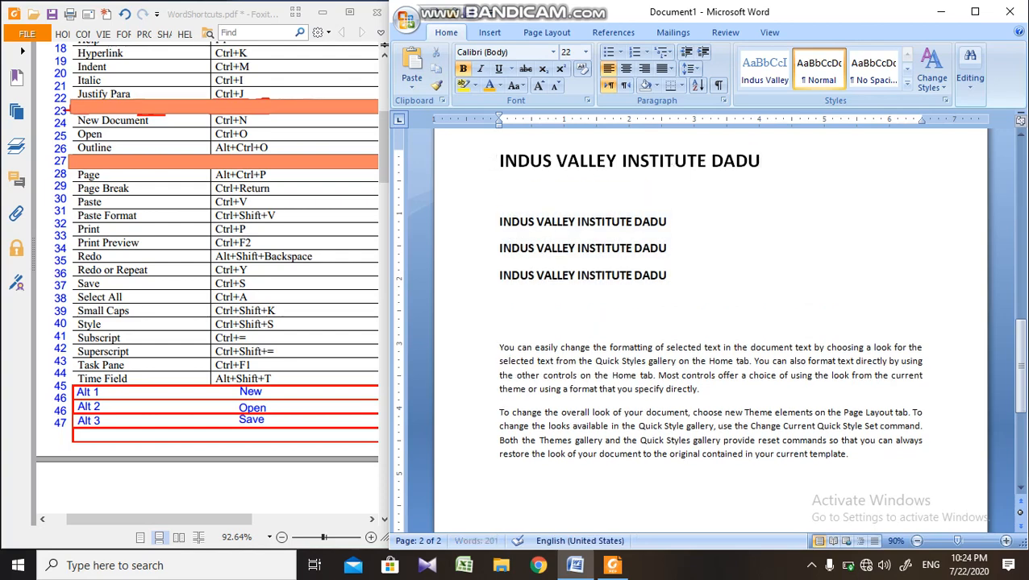
- Set the large INDUS VALLEY INSTITUTE DADU heading to size 26, italic and underlined
click(466, 161)
click(585, 52)
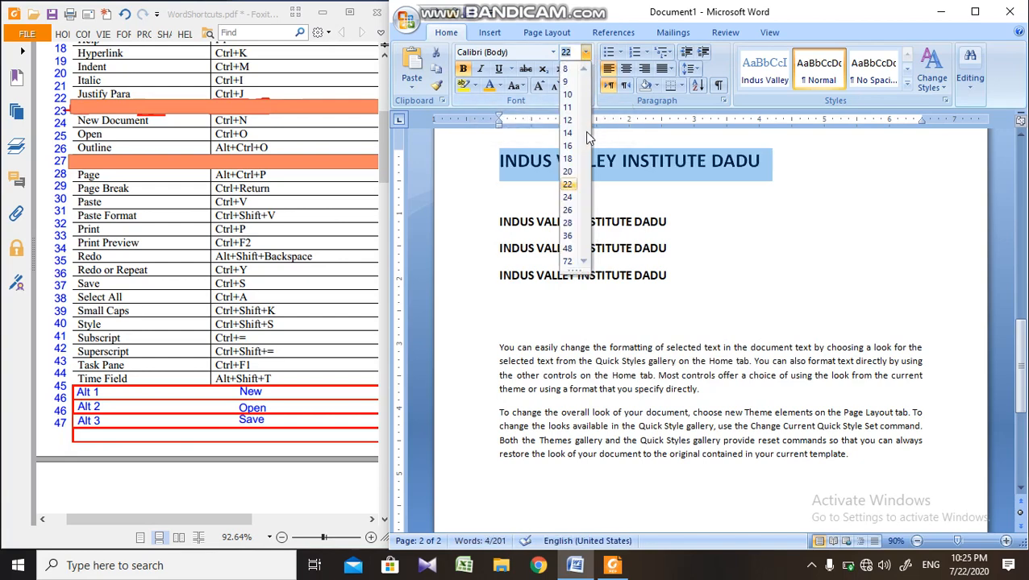
click(568, 209)
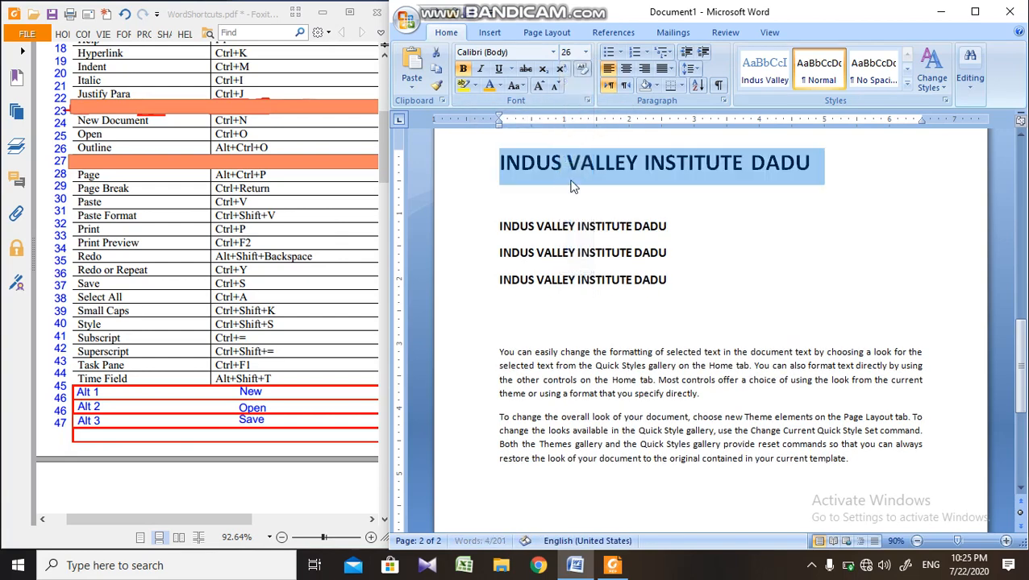
click(480, 69)
click(499, 70)
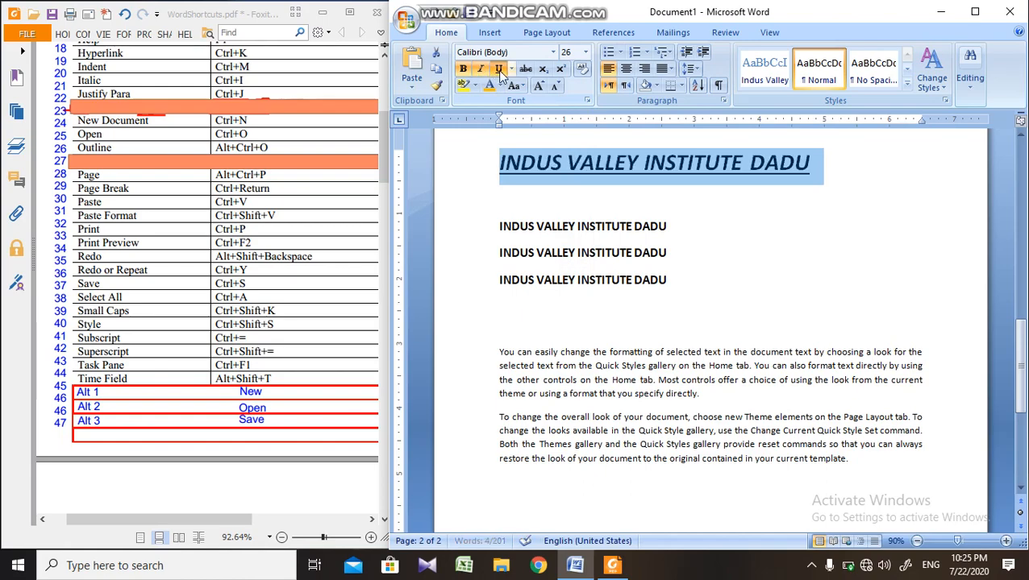
- Change the heading's font to Monotype Corsiva and its font colour to orange
click(553, 51)
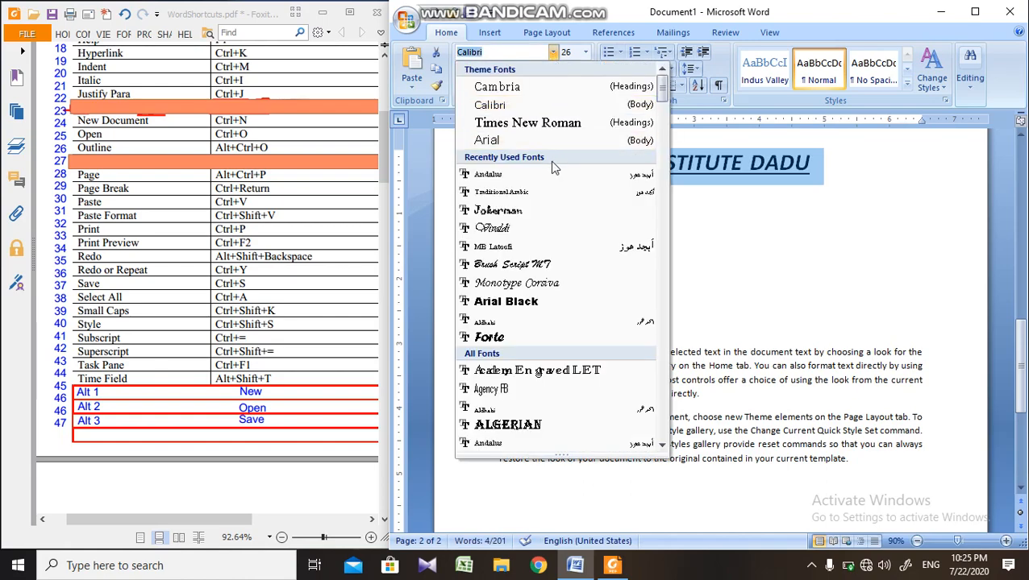
click(522, 284)
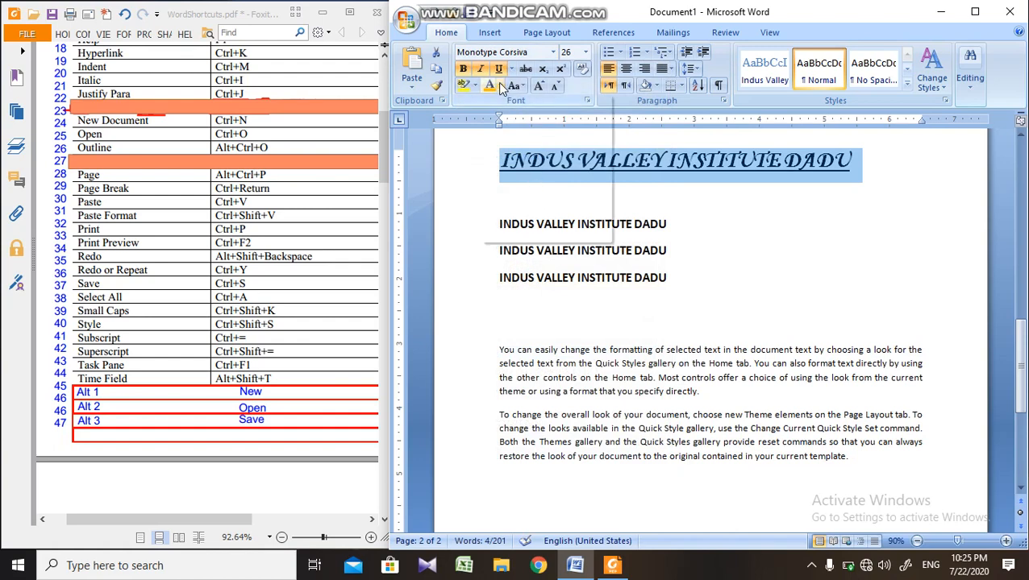
click(498, 86)
click(522, 213)
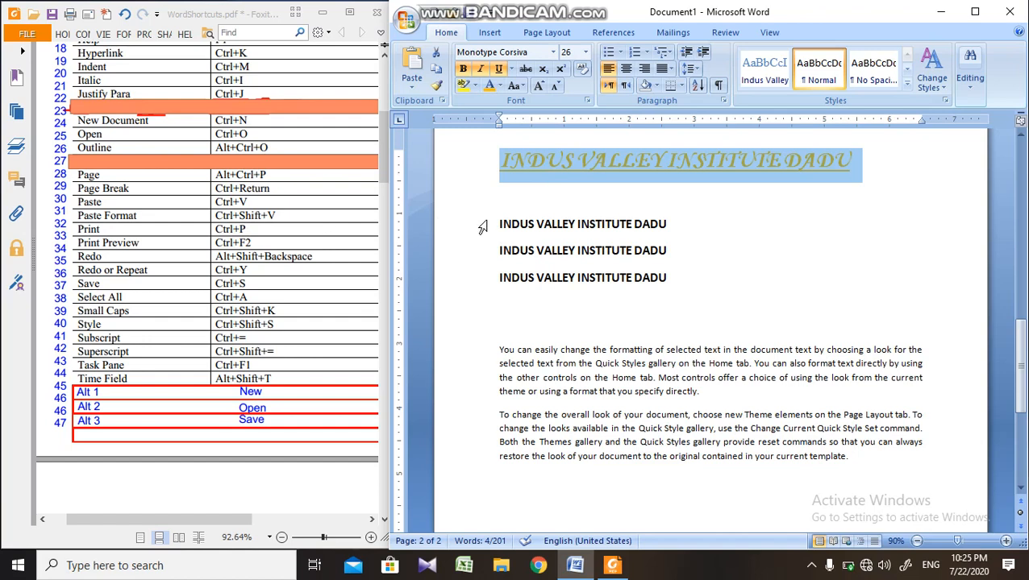
- Paste the heading's formatting onto the three smaller INDUS VALLEY INSTITUTE DADU lines below it
drag(482, 228, 484, 278)
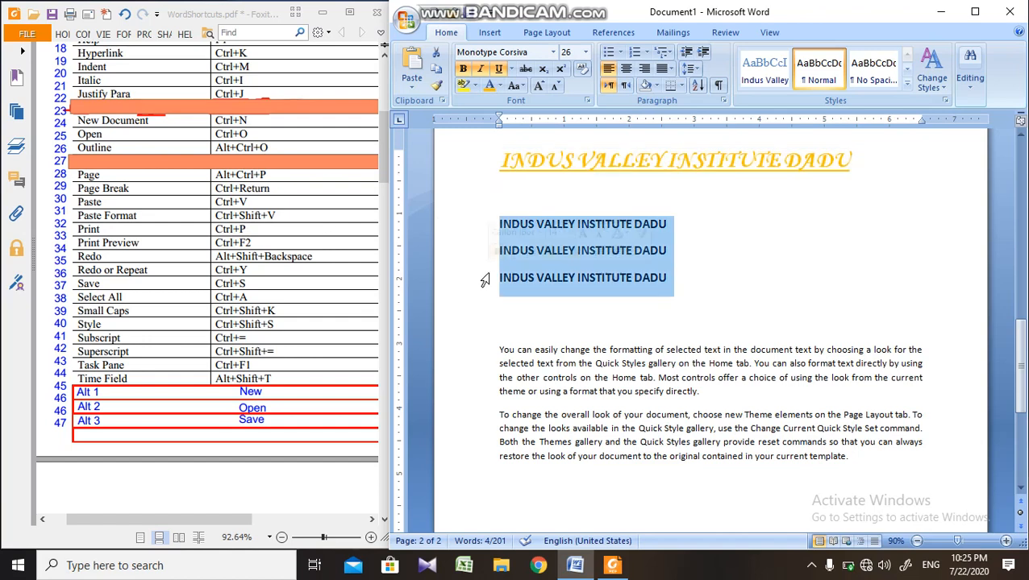
key(ctrl+shift+v)
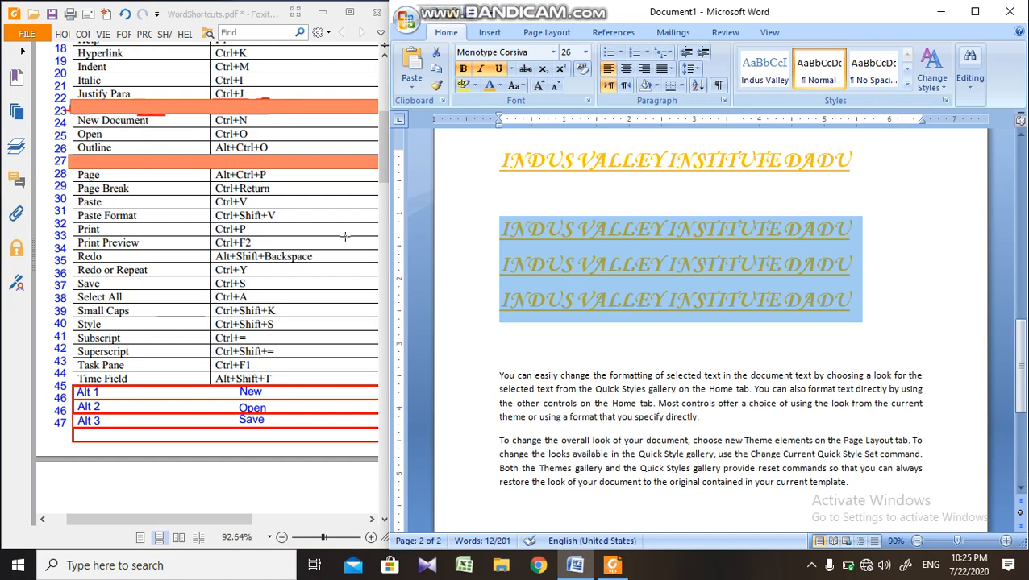
- Open the print settings and cancel without printing, and view the document in Print Preview before returning to editing
key(ctrl+p)
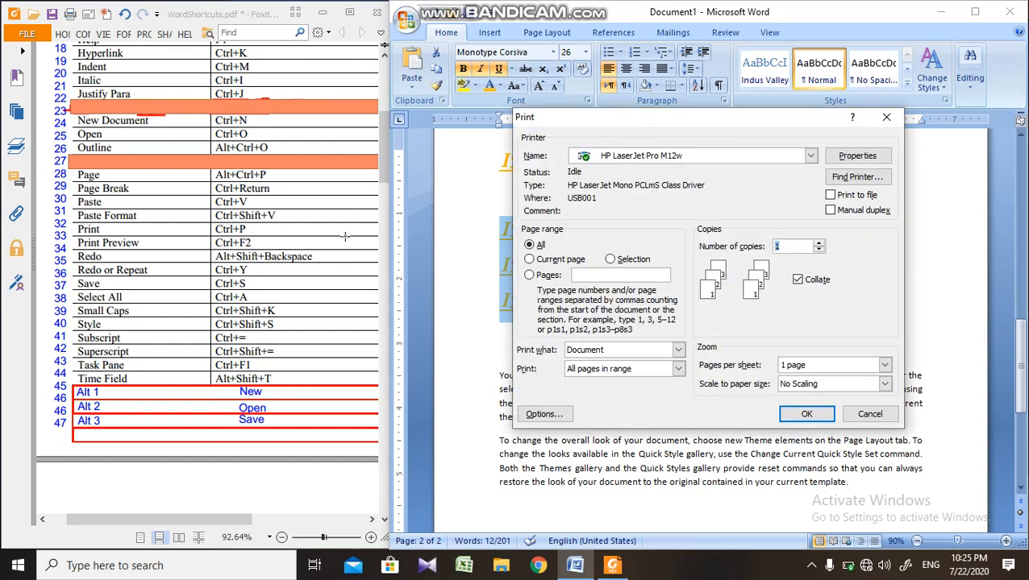
click(884, 118)
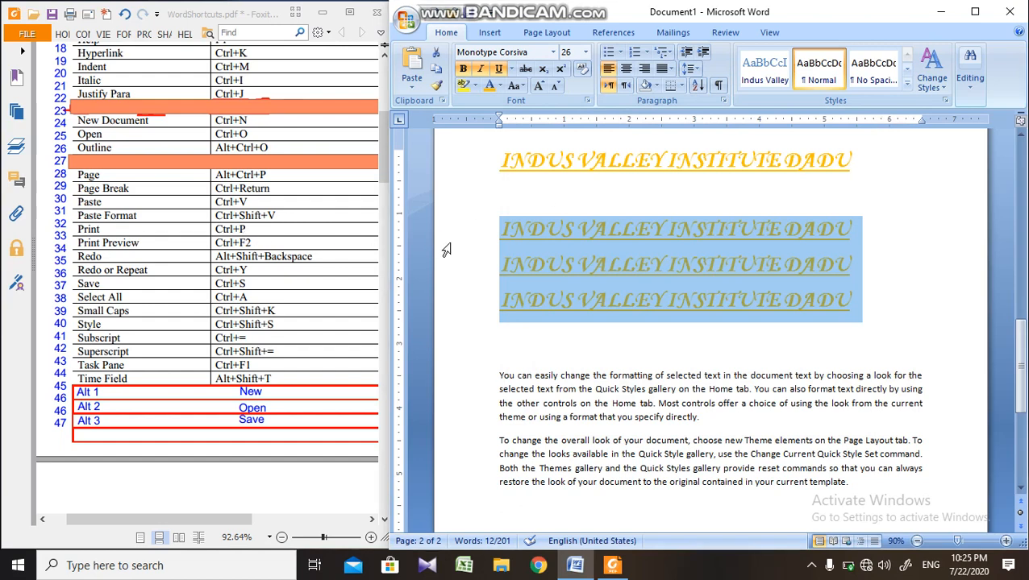
click(551, 228)
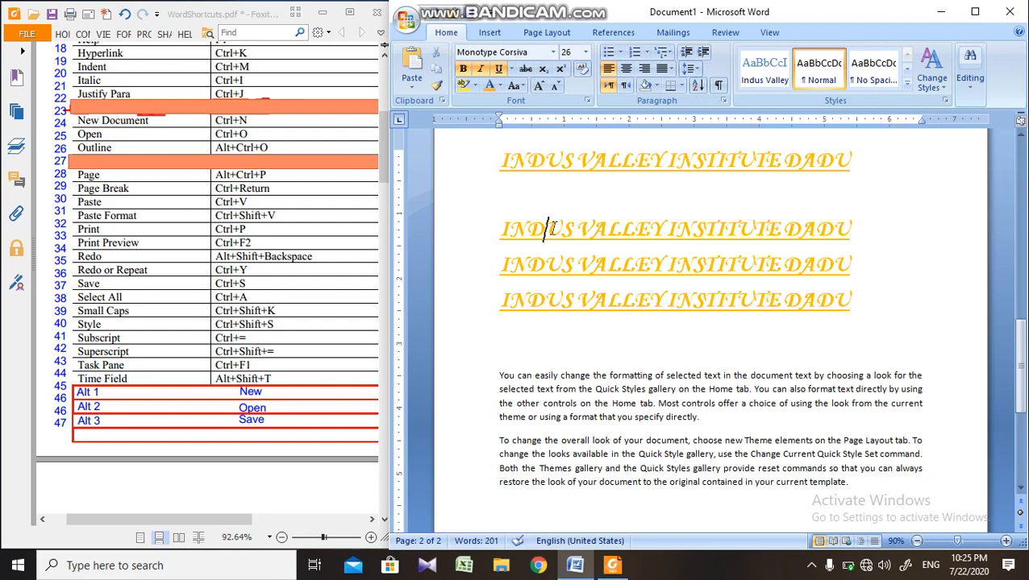
key(ctrl+F2)
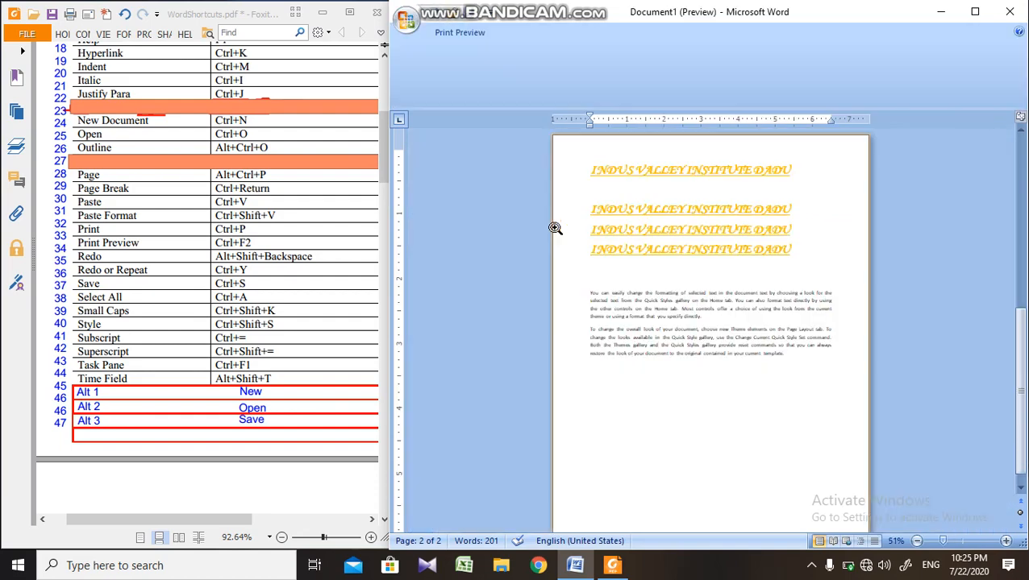
click(661, 207)
click(662, 206)
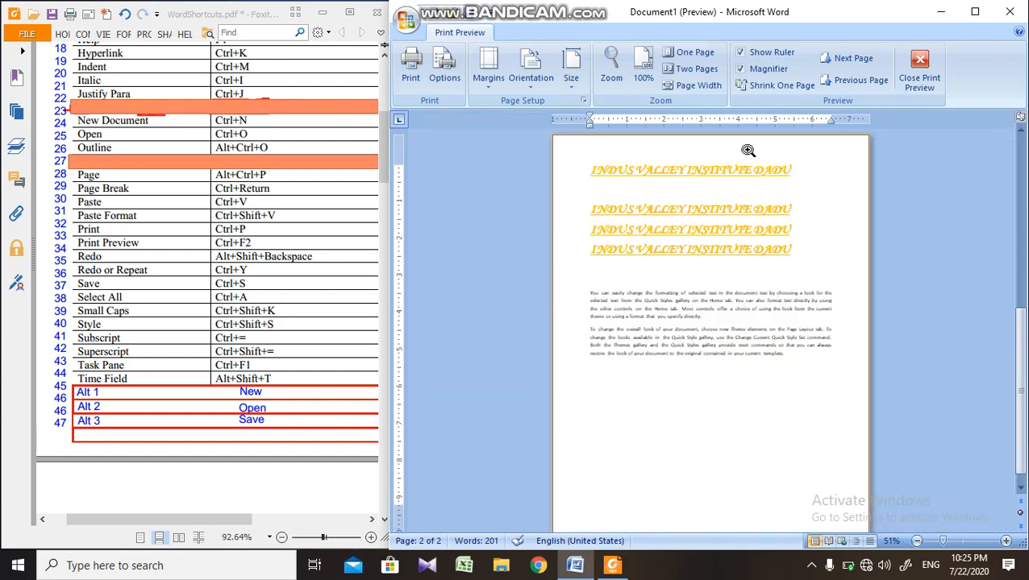
click(919, 73)
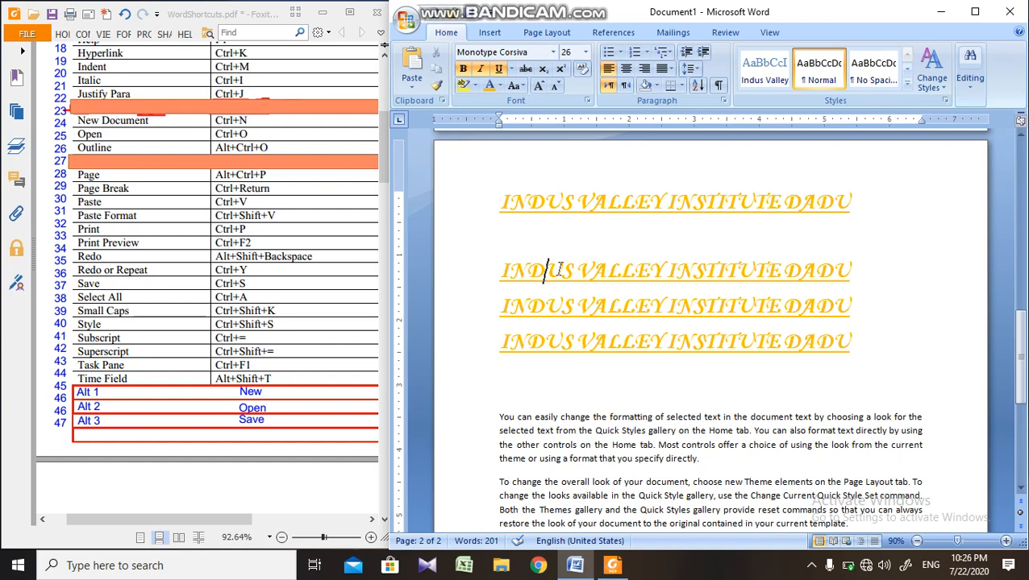
- Undo the formatting pasted onto the three lines and the heading's orange font colour
key(ctrl+z)
key(ctrl+z)
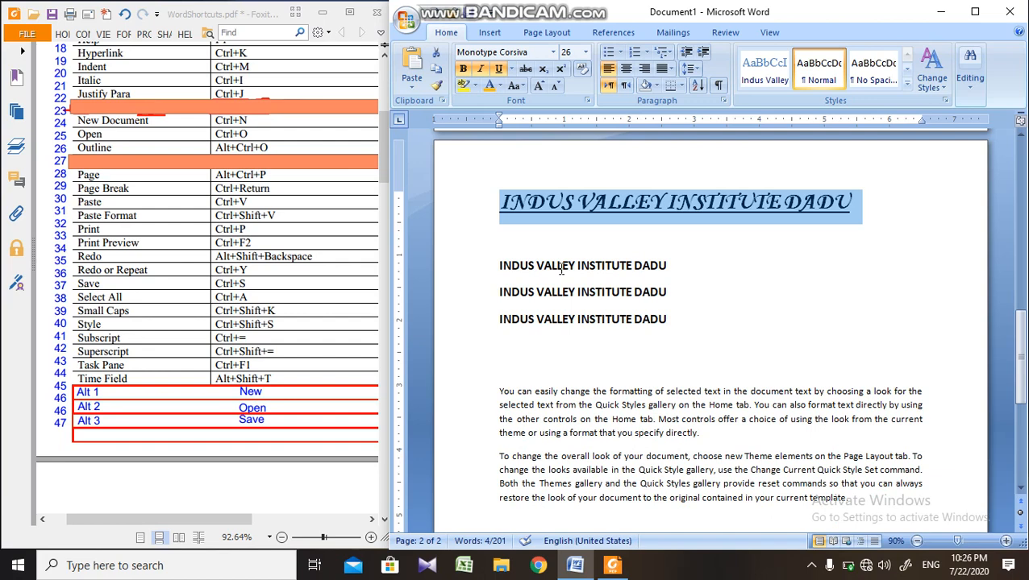
- Redo the undone formatting of the heading and the three INDUS VALLEY INSTITUTE DADU lines, and undo it again
key(ctrl+y)
key(ctrl+y)
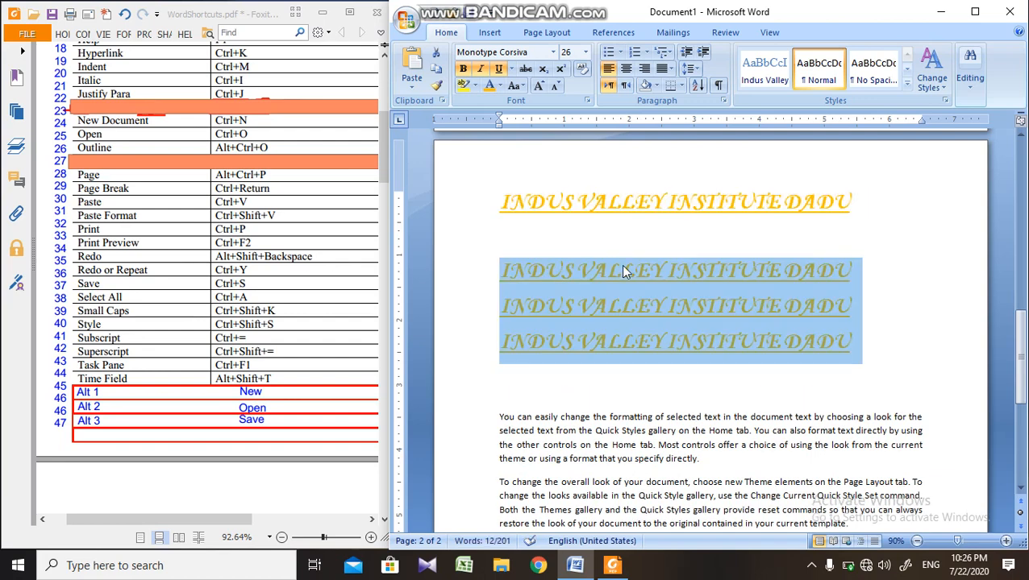
key(ctrl+z)
key(ctrl+z)
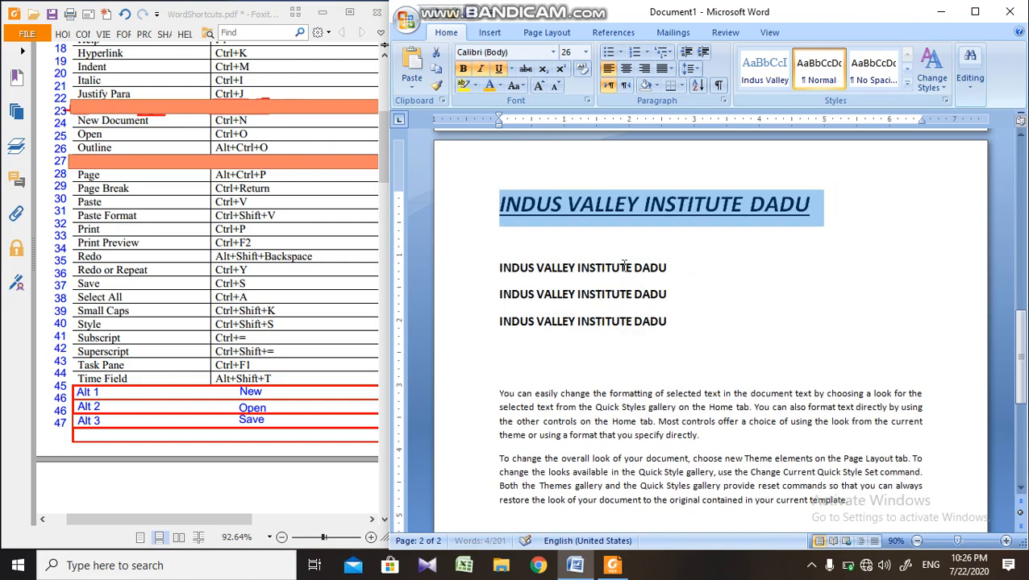
- Redo the heading's Monotype Corsiva font and orange colour and the formatting pasted onto the three lines, and clear the selection
key(ctrl+y)
key(ctrl+y)
key(ctrl+y)
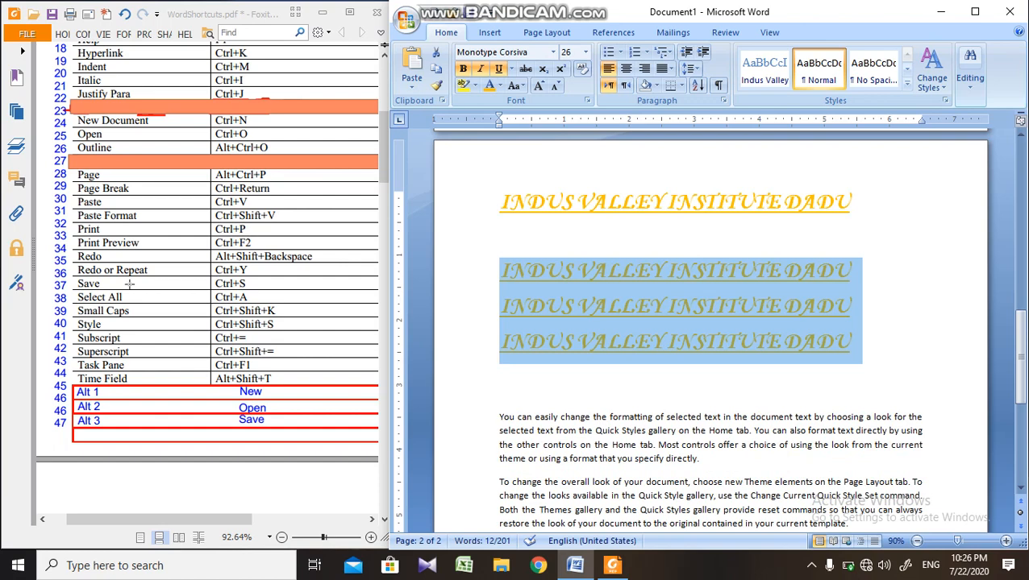
click(595, 266)
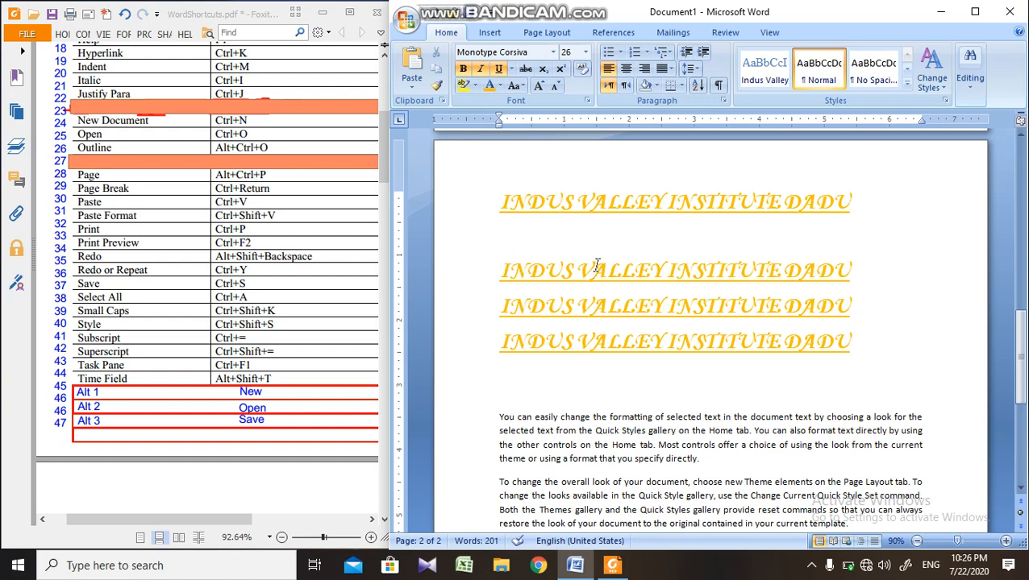
- Open the Save As dialog and close it without saving, and select the whole document
key(ctrl+s)
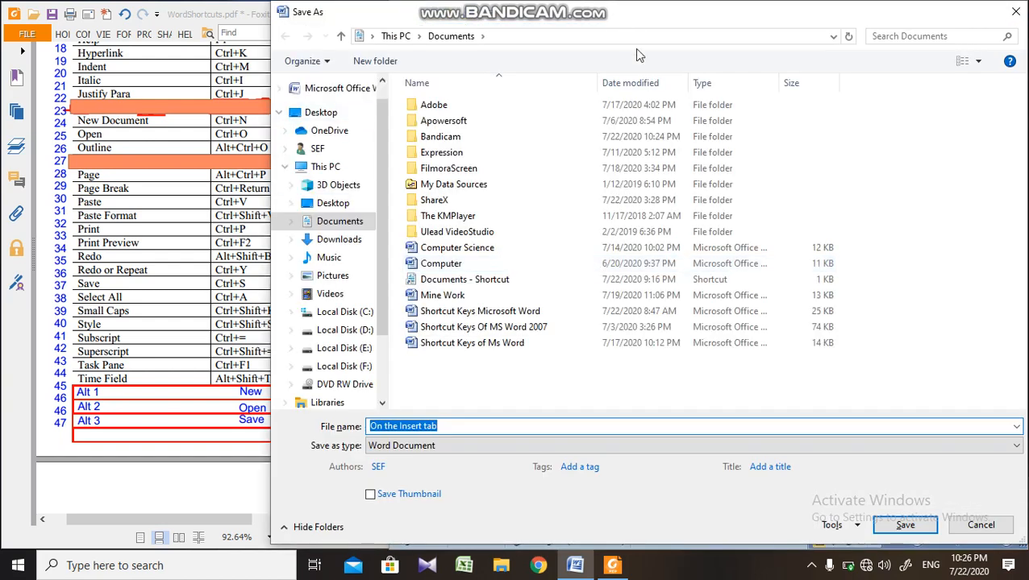
click(1012, 11)
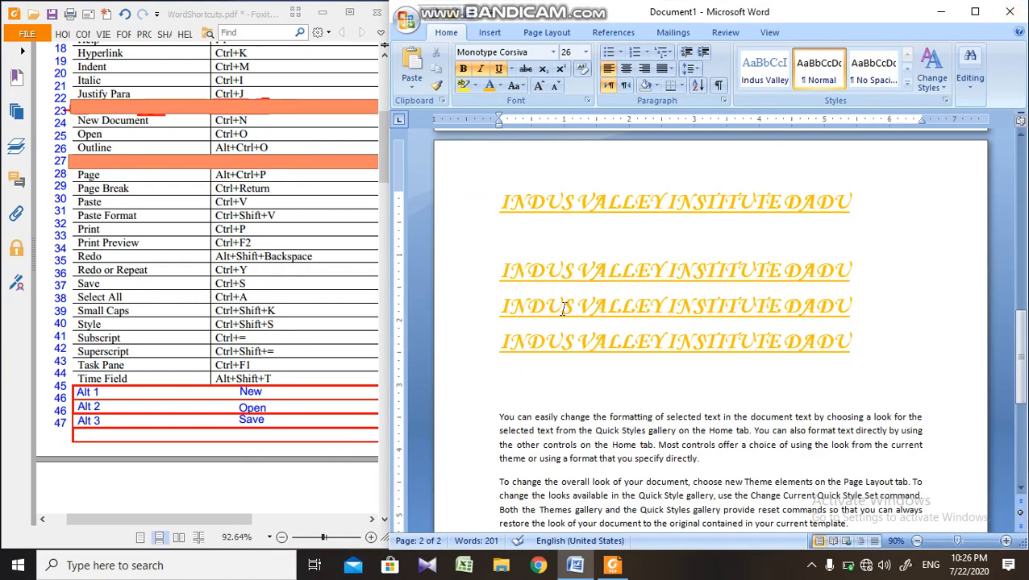
key(ctrl+a)
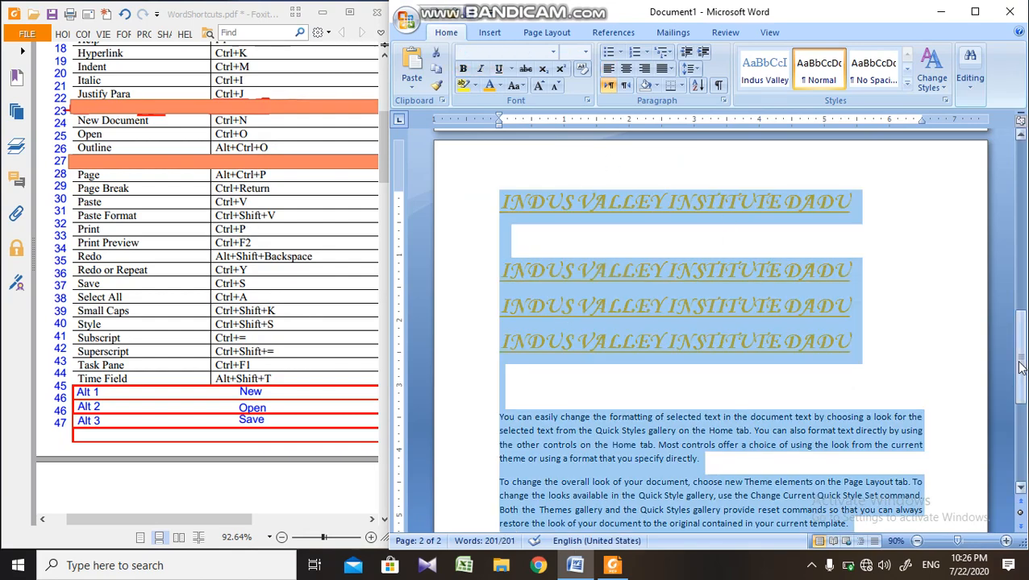
- Increase the font size of the two body paragraphs below the INDUS VALLEY INSTITUTE DADU lines to 14
drag(1017, 339, 1020, 360)
click(604, 396)
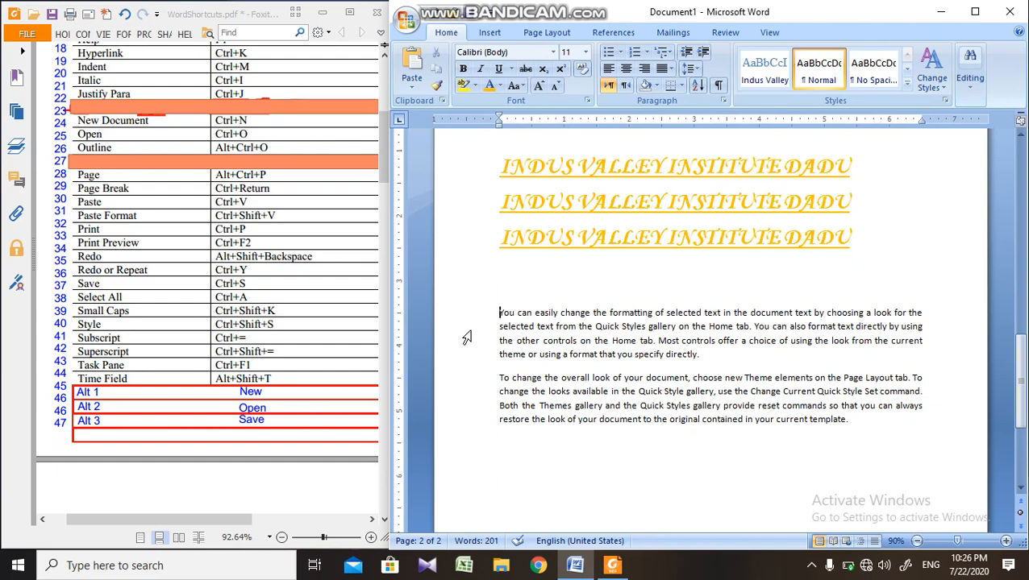
key(shift+Down)
key(shift+Down)
key(shift+Down)
key(shift+Down)
key(shift+Down)
key(shift+Down)
key(shift+Down)
key(shift+Down)
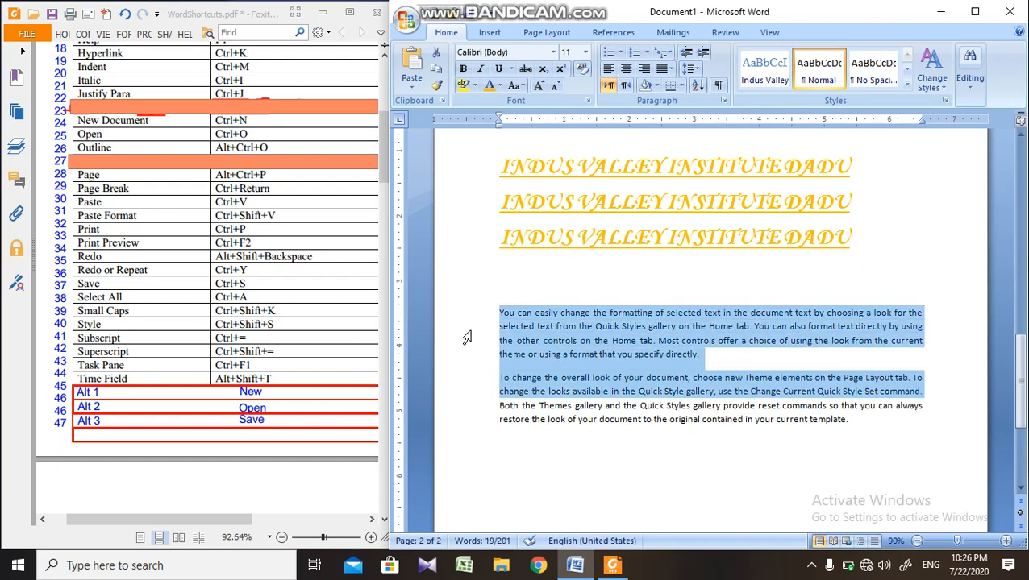
key(shift+Down)
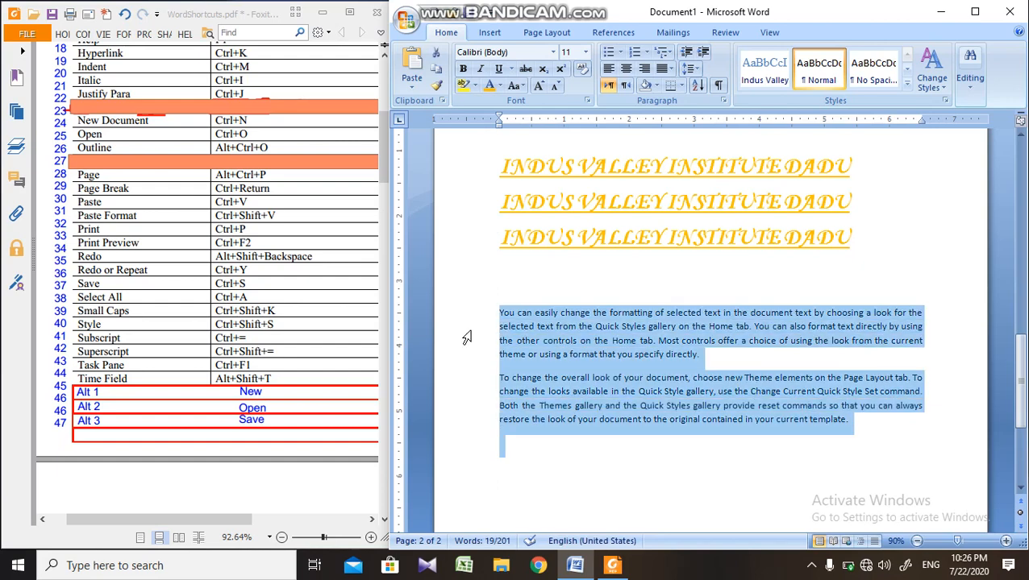
key(ctrl+shift+period)
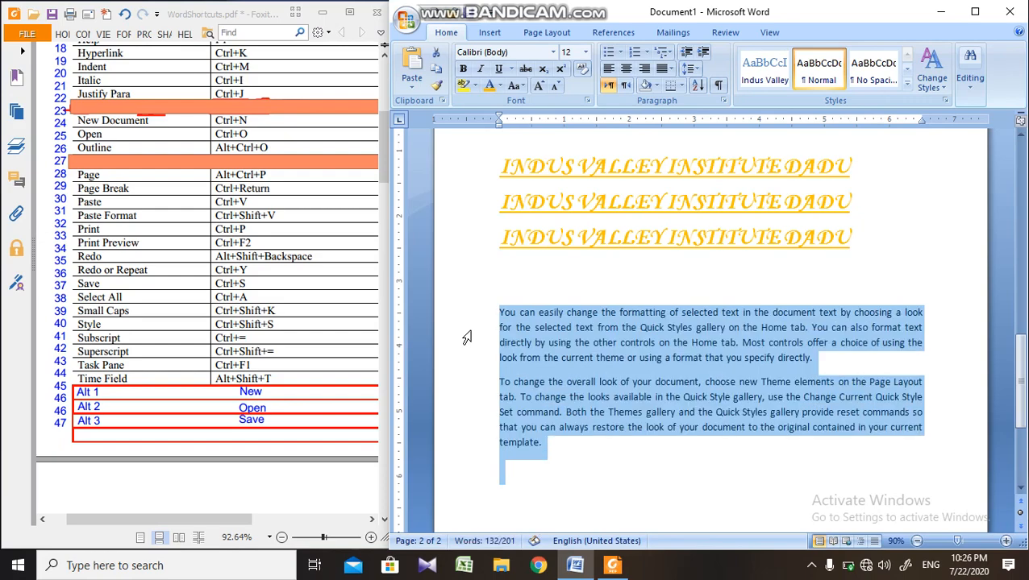
key(ctrl+shift+period)
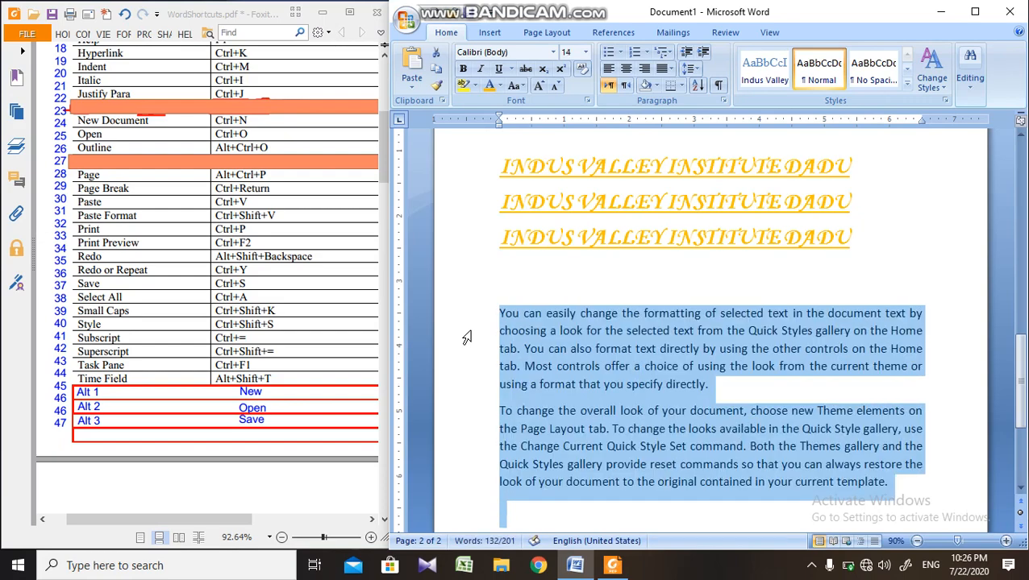
- Format the two body paragraphs in all caps, switch them to small caps, and inspect the first capital letter
key(ctrl+shift+a)
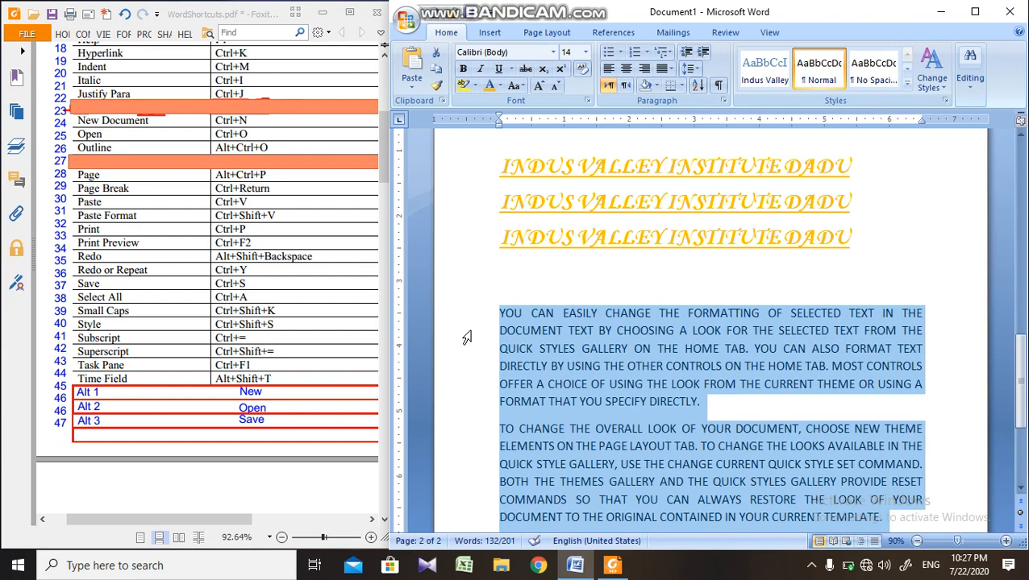
key(ctrl+shift+k)
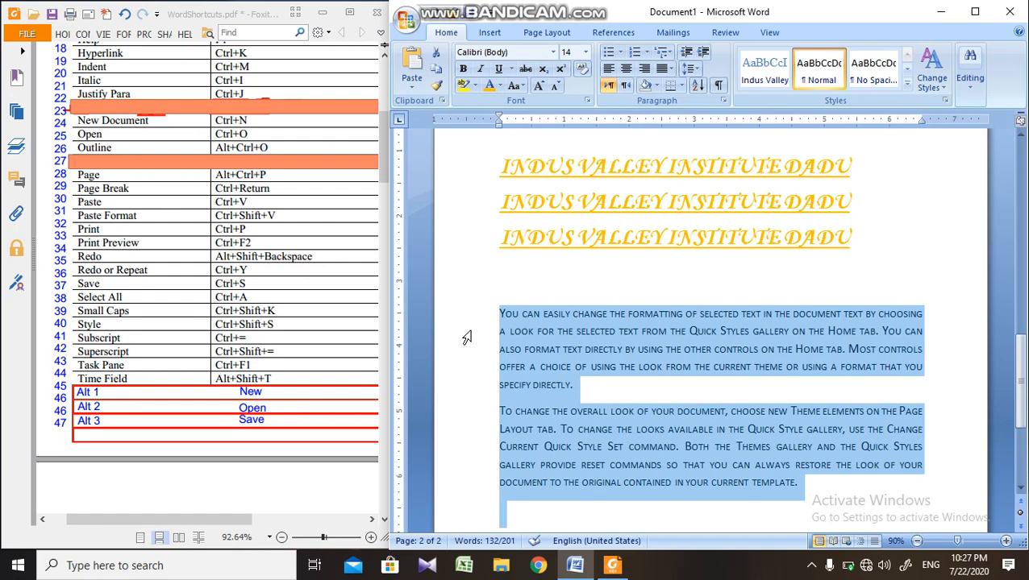
click(502, 314)
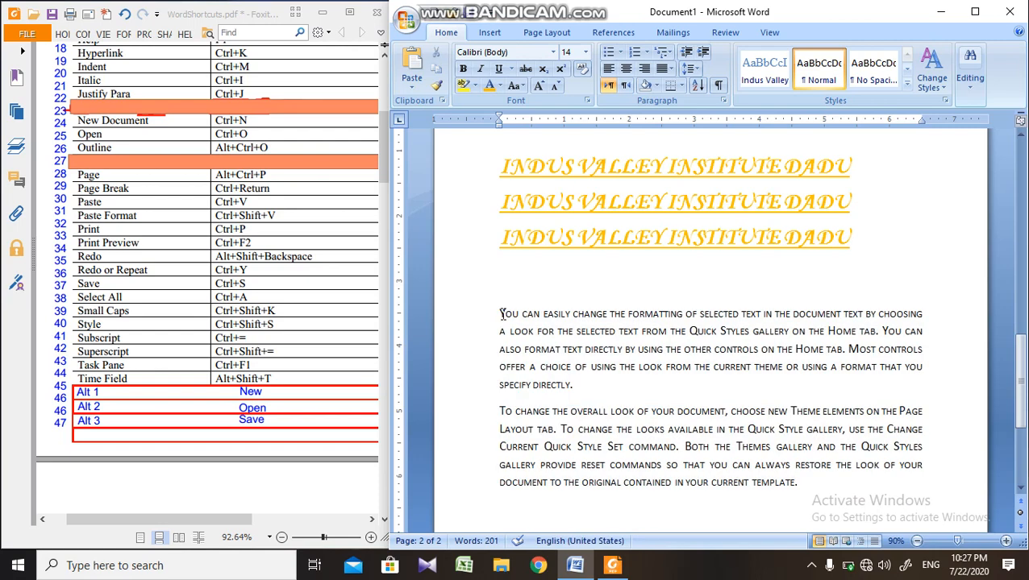
double_click(502, 315)
click(502, 315)
drag(507, 314, 498, 315)
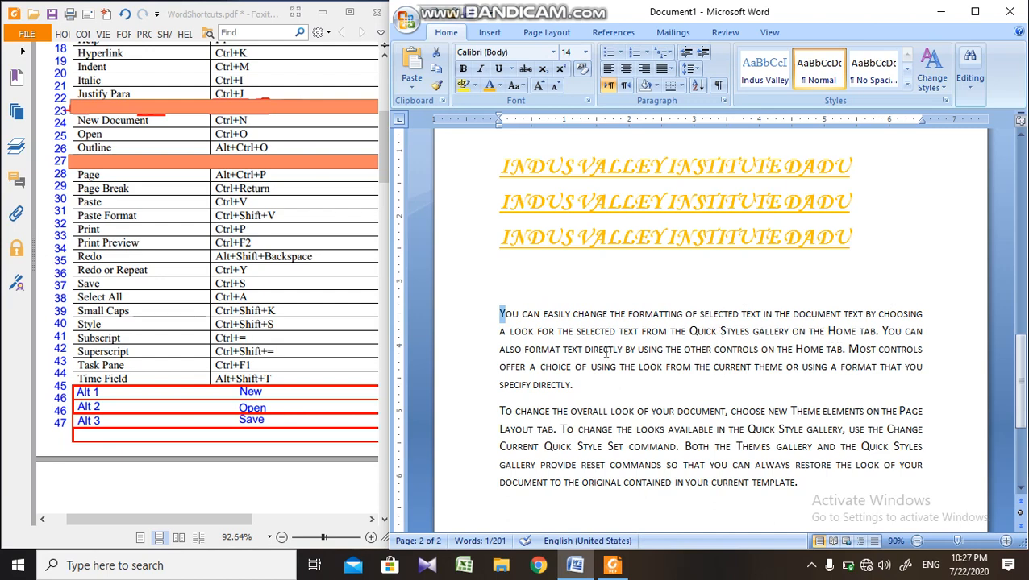
click(520, 313)
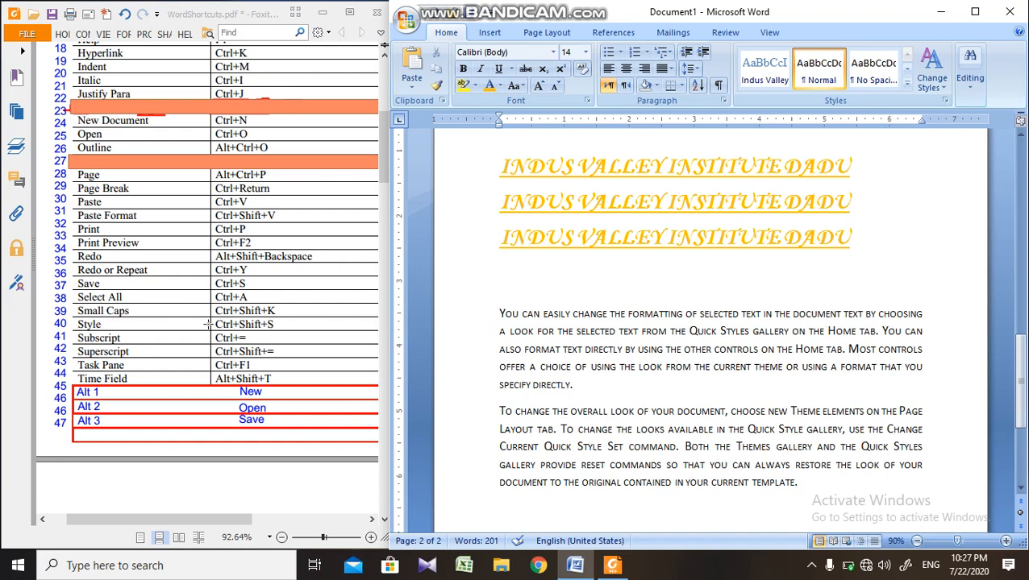
- Apply the Strong style to both body paragraphs through Apply Styles
drag(481, 319, 549, 514)
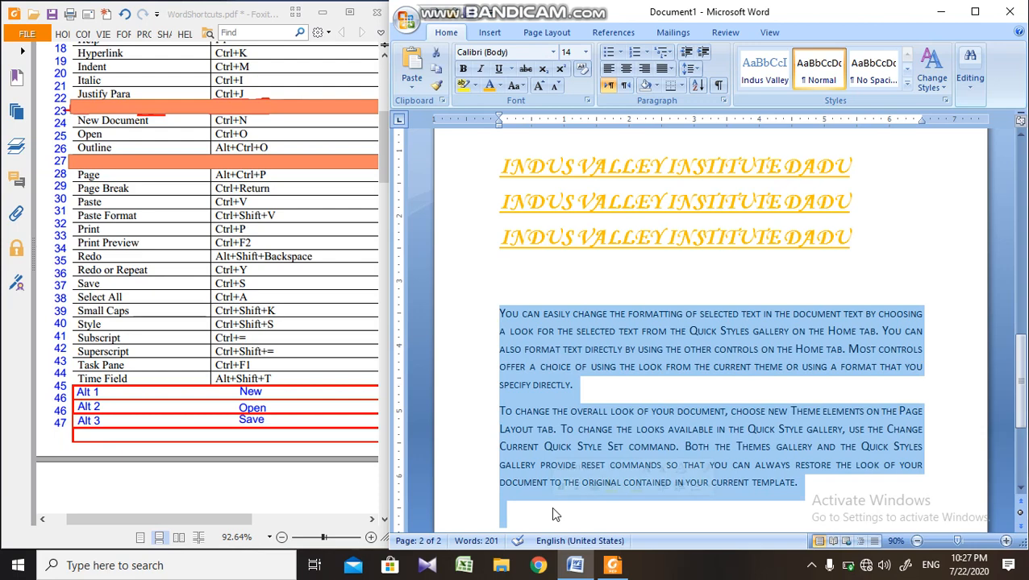
key(ctrl+shift+s)
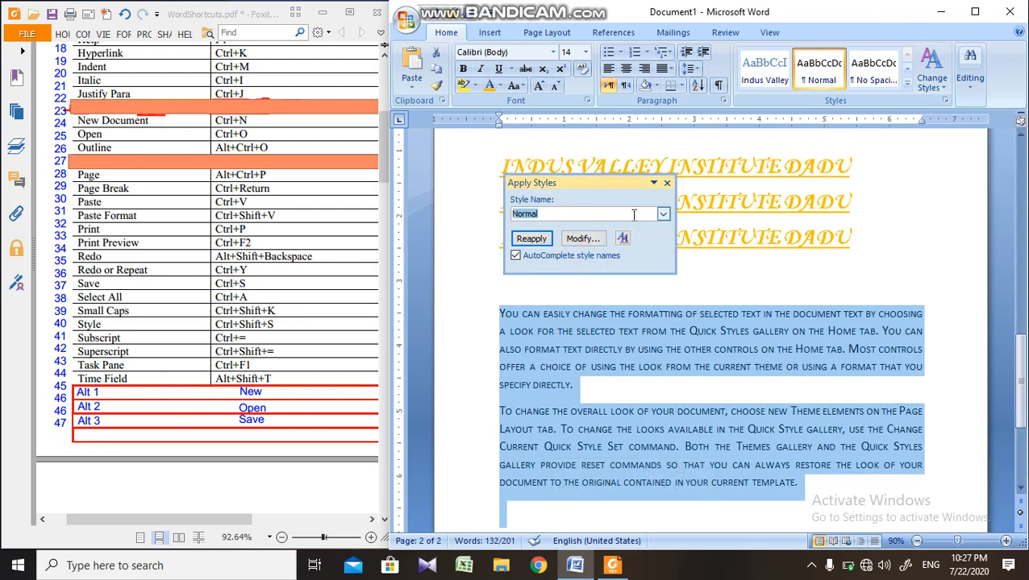
click(662, 213)
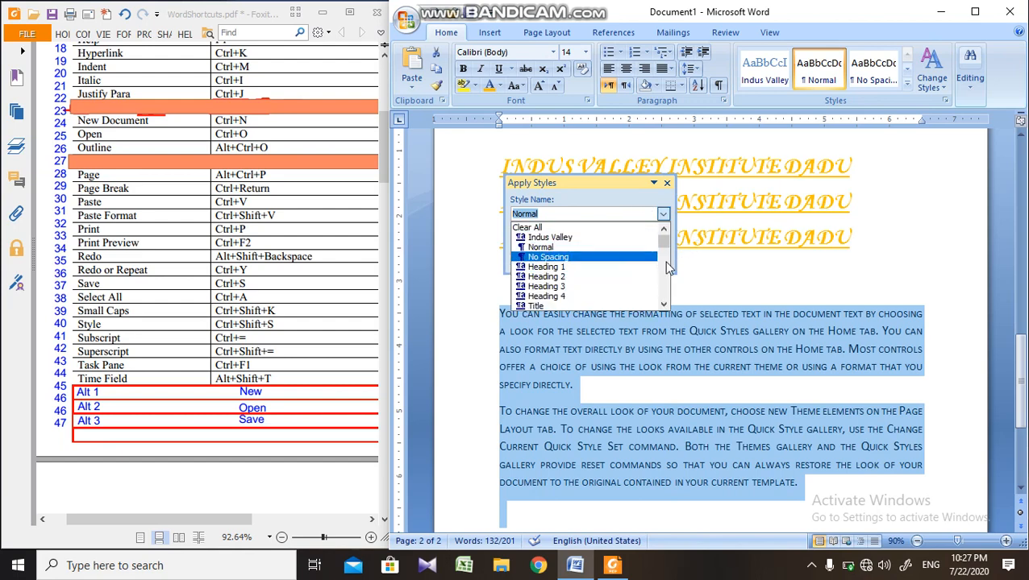
scroll(620, 270, down, 3)
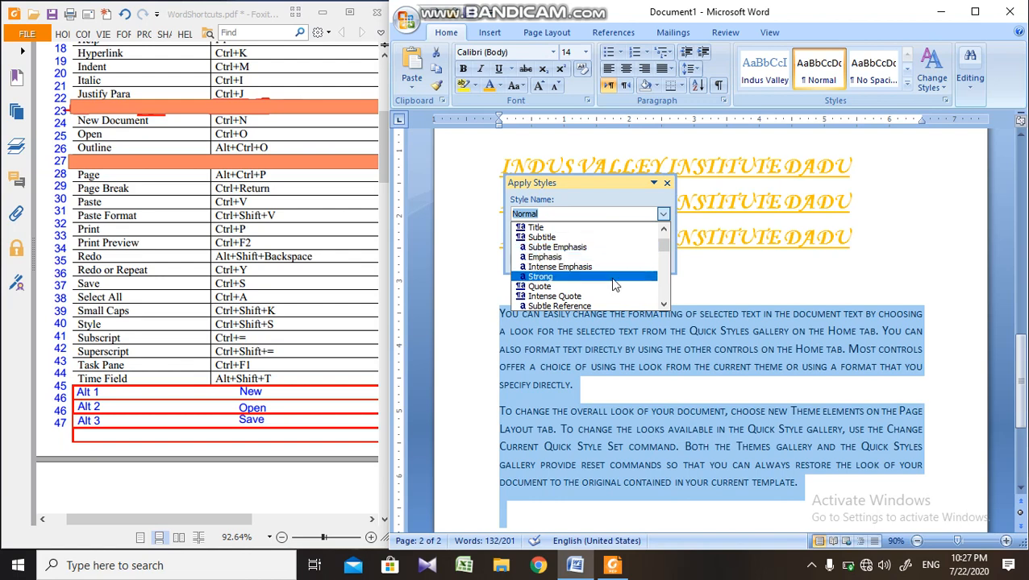
click(633, 277)
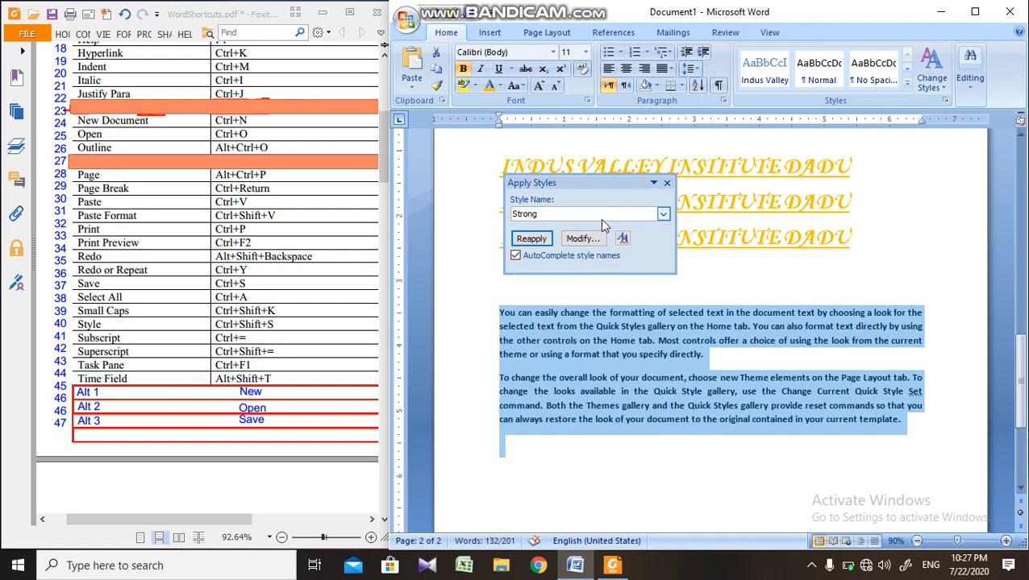
- Try the Medium Grid 1 - Accent 4 style on the two paragraphs and cancel the text-to-table conversion
click(663, 214)
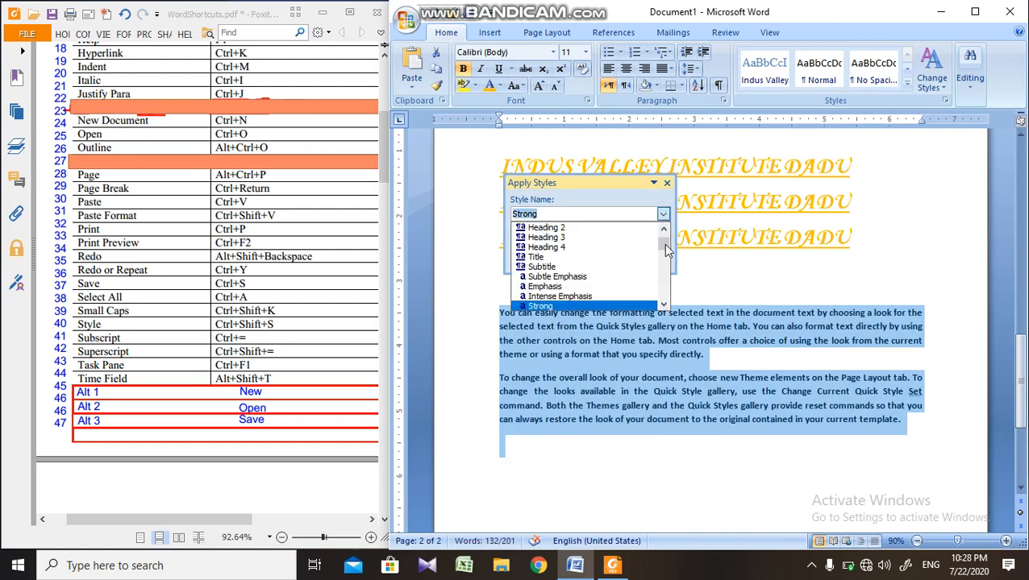
scroll(645, 266, down, 10)
scroll(628, 274, up, 5)
click(629, 267)
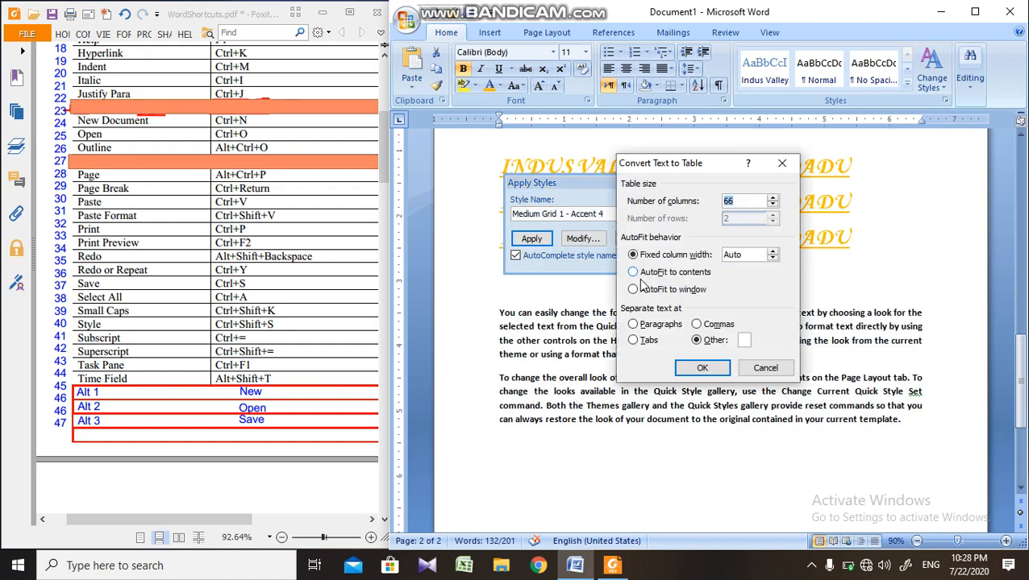
click(780, 163)
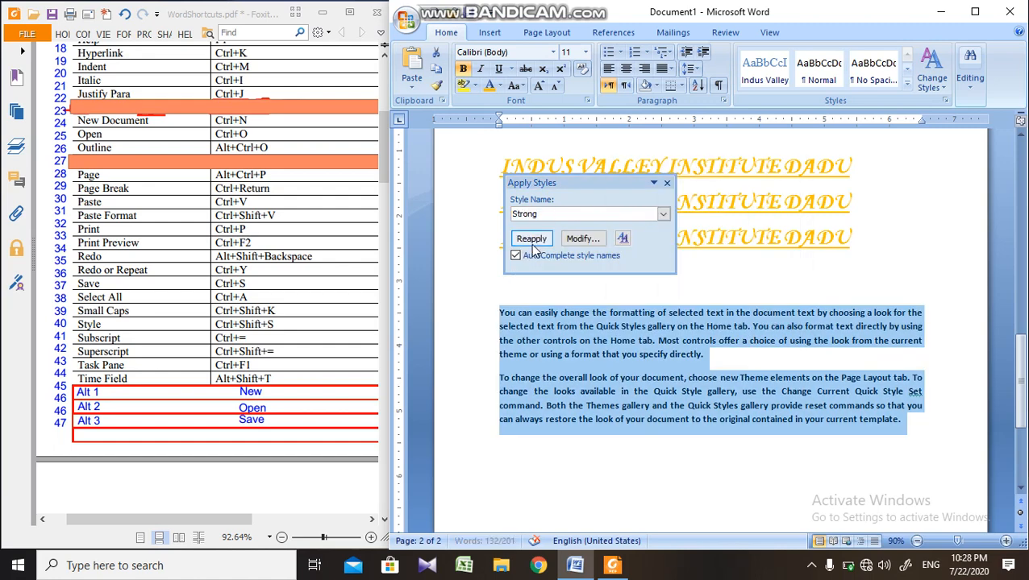
- Apply the Heading 2 style to the two selected paragraphs and reapply the Strong style
click(663, 214)
click(636, 229)
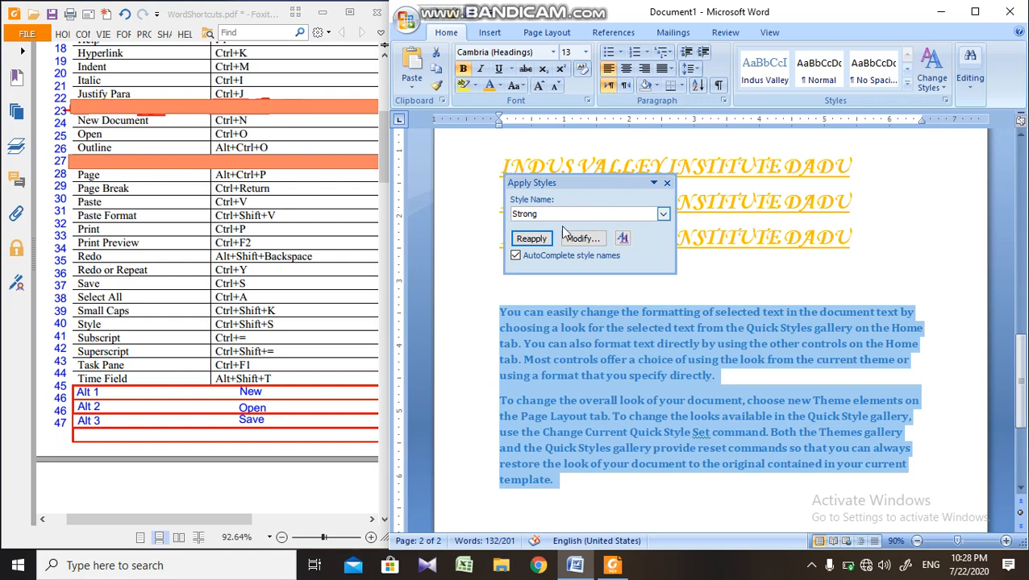
click(537, 240)
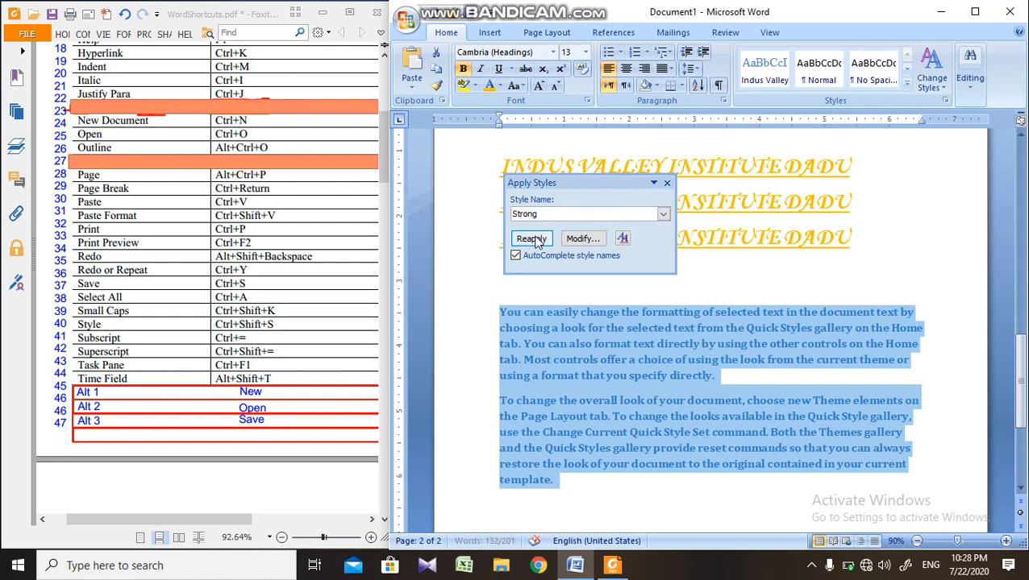
- Apply the Heading 3 style to the two selected paragraphs and close Apply Styles
click(613, 214)
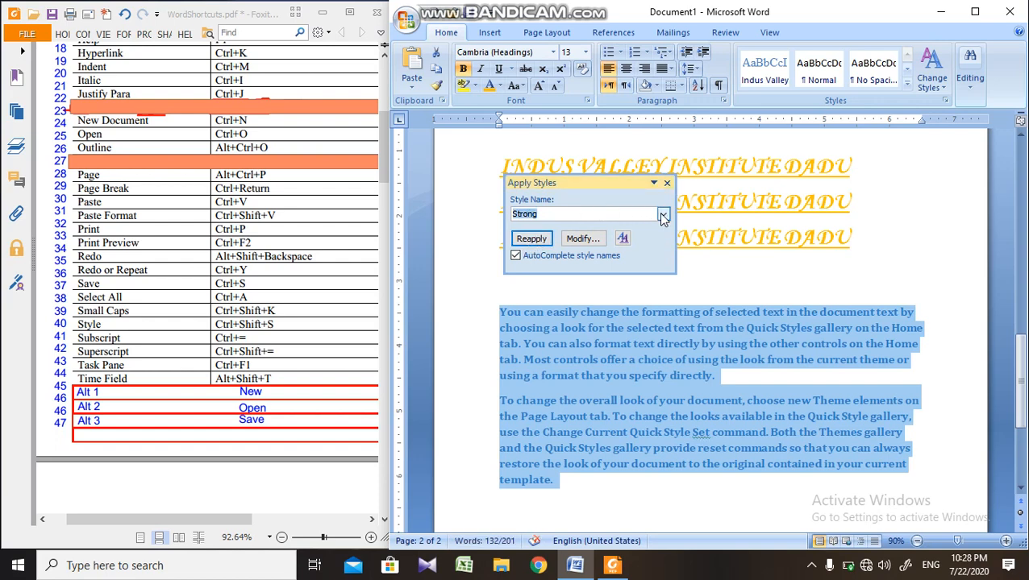
click(661, 213)
click(662, 213)
click(662, 213)
click(621, 242)
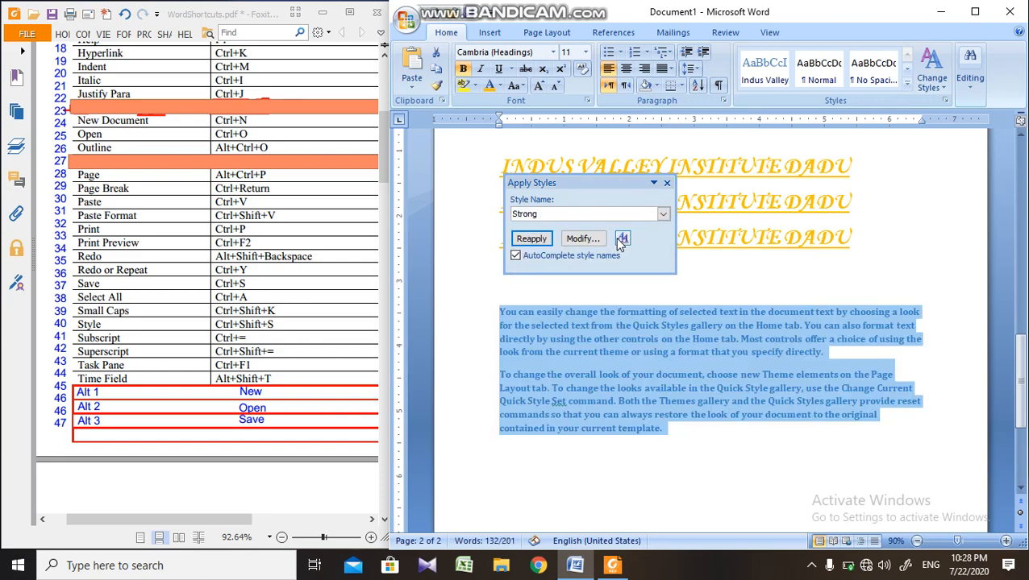
click(665, 184)
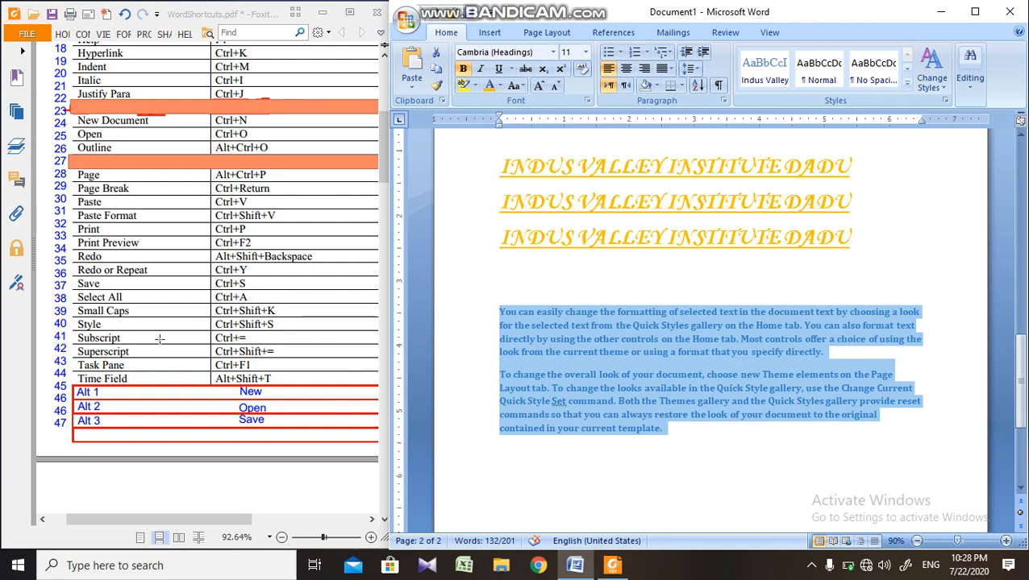
- Format the word "easily" in the first body paragraph as subscript
click(604, 323)
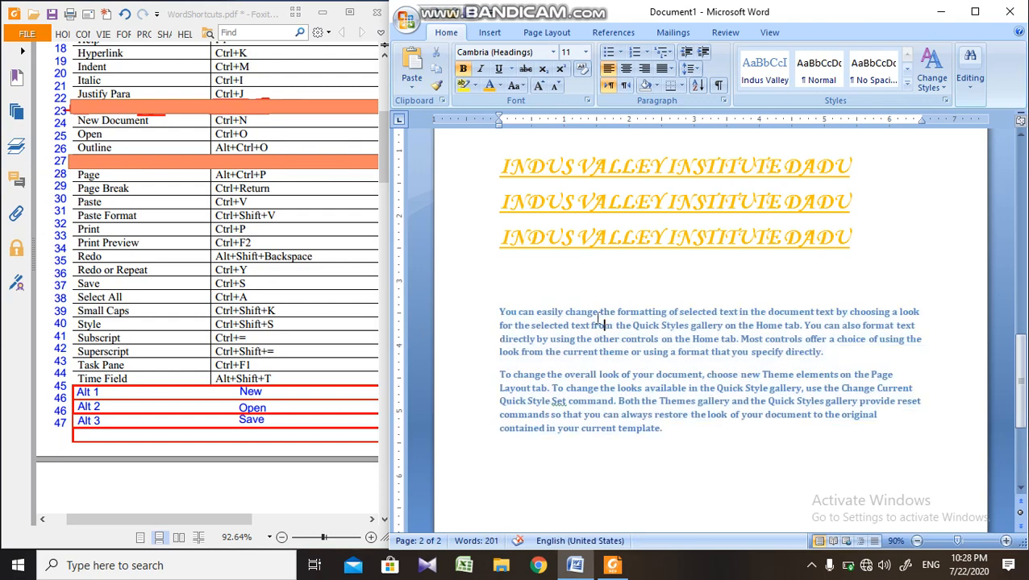
double_click(555, 311)
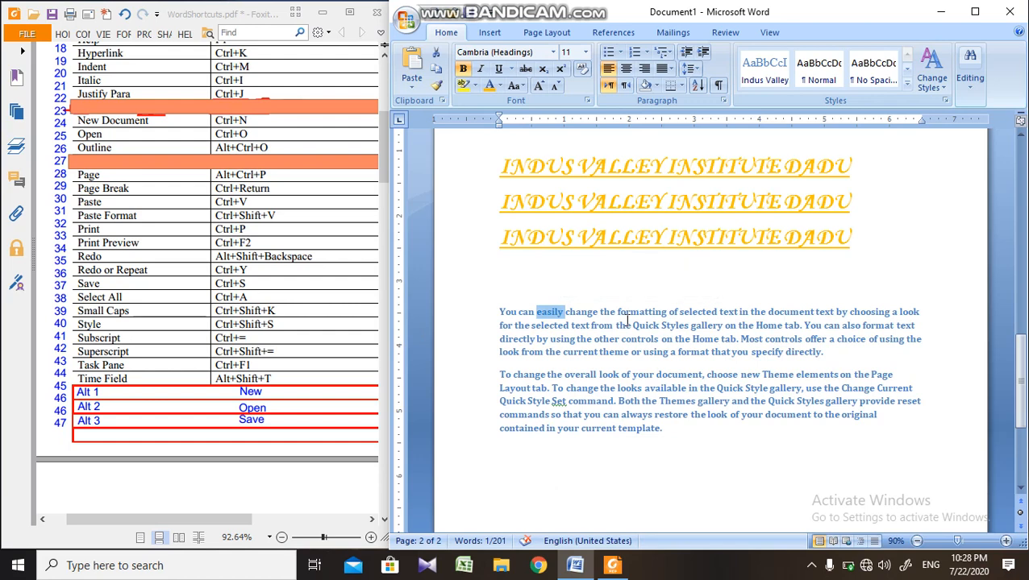
key(ctrl+equal)
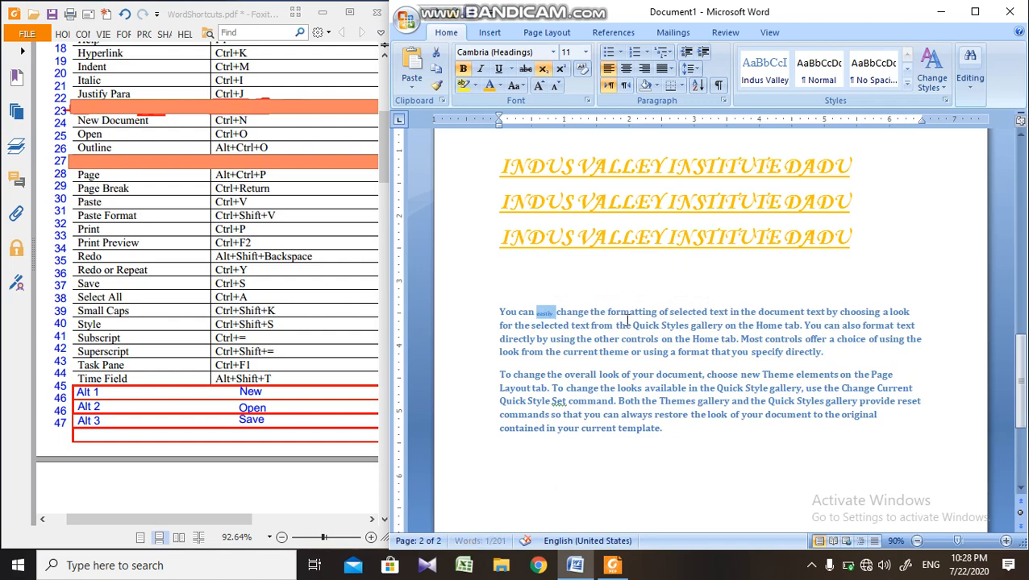
click(550, 312)
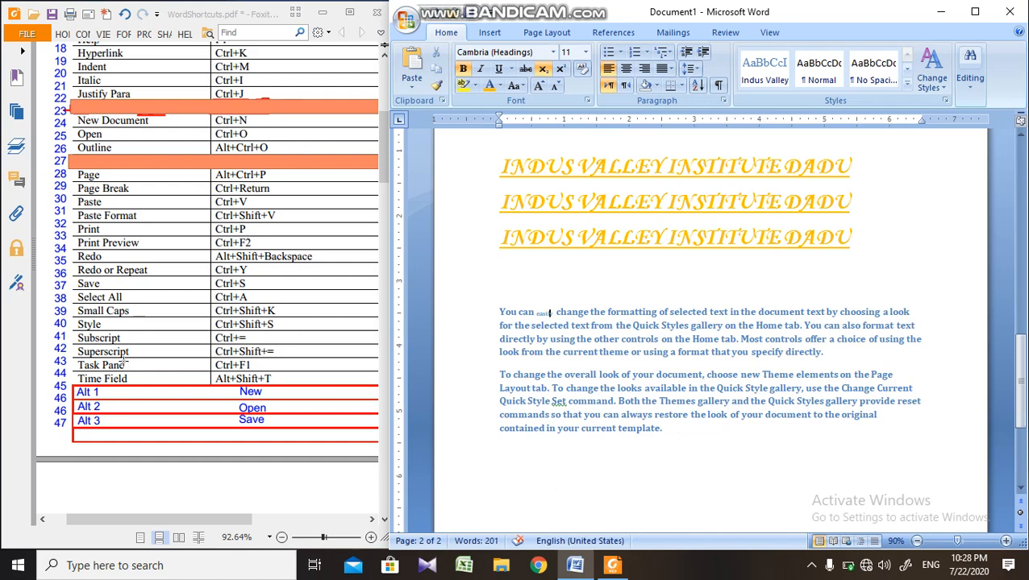
- Format the word "the" after "change" in the first body paragraph as superscript
double_click(598, 312)
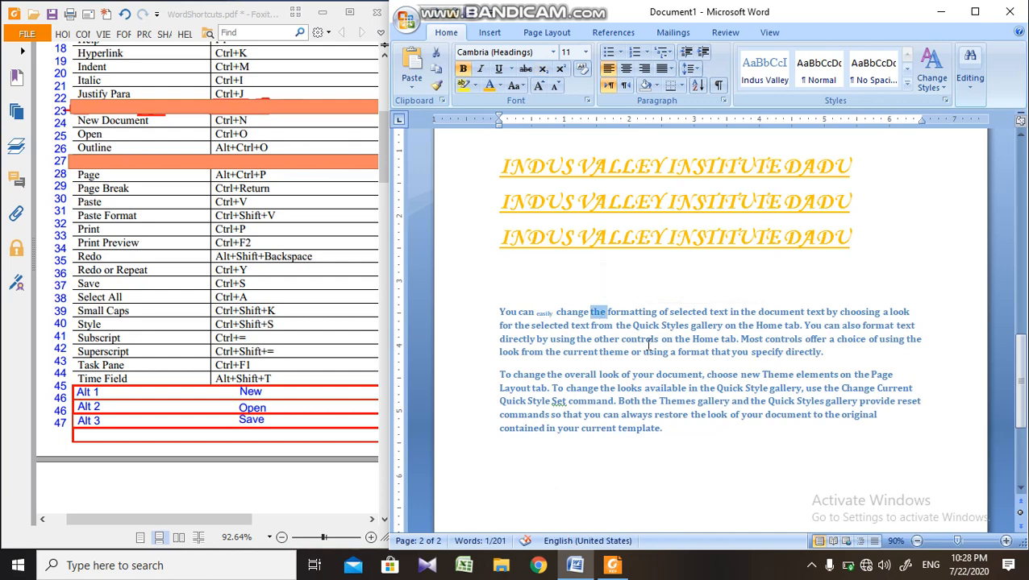
key(ctrl+shift+=)
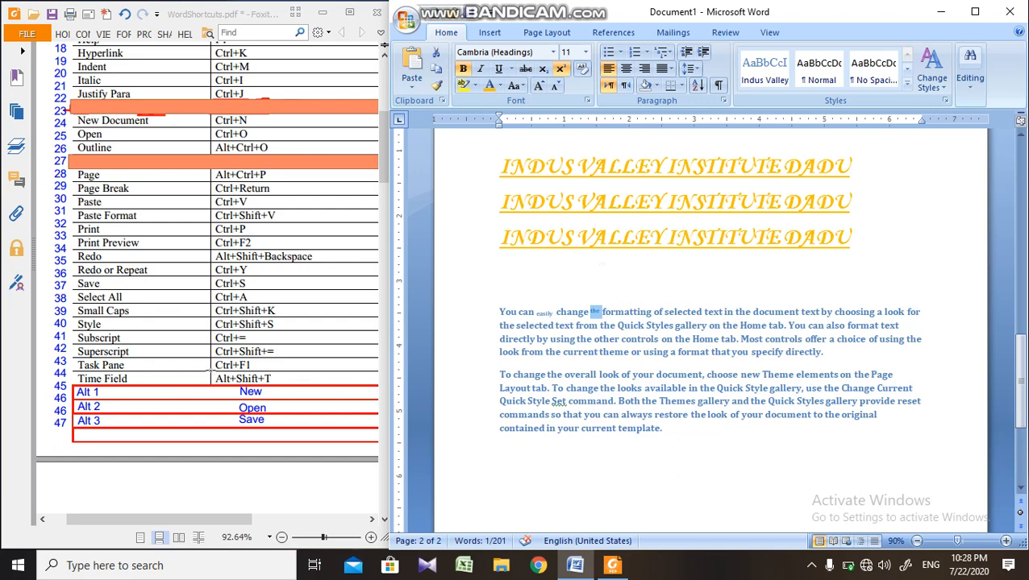
click(678, 295)
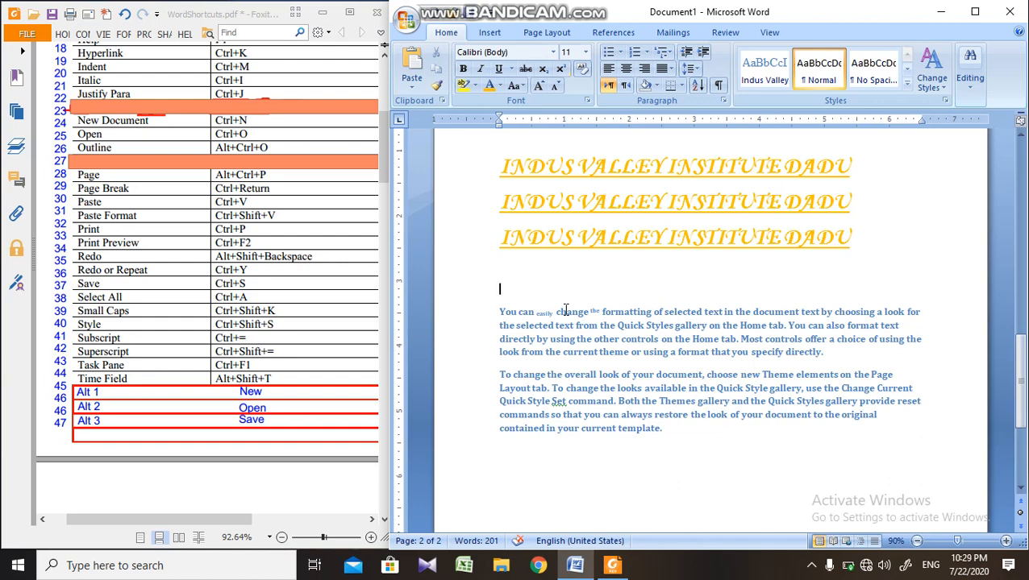
- Toggle the ribbon between collapsed and expanded several times, leaving it collapsed
key(ctrl+F1)
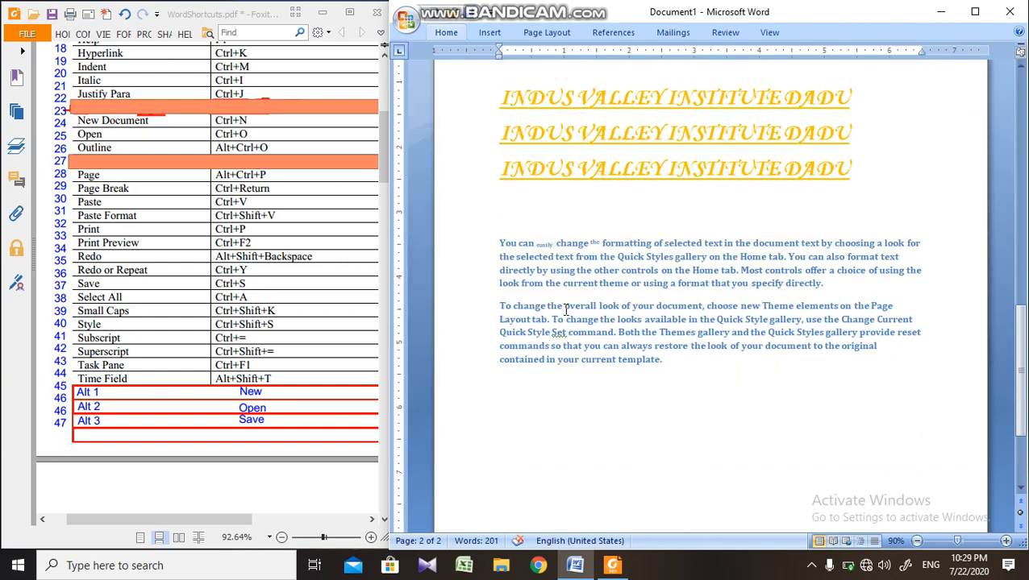
key(ctrl+F1)
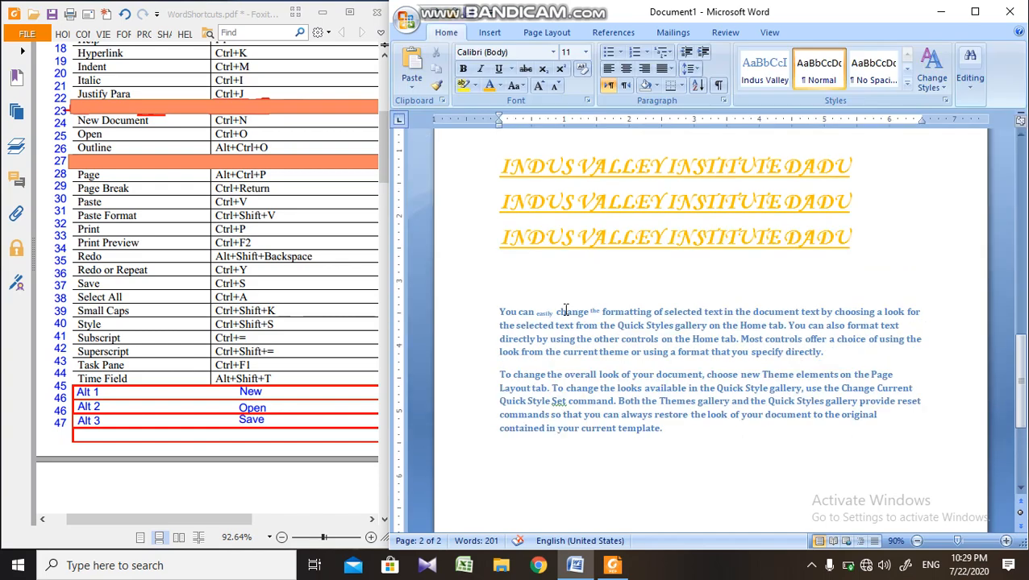
key(ctrl+F1)
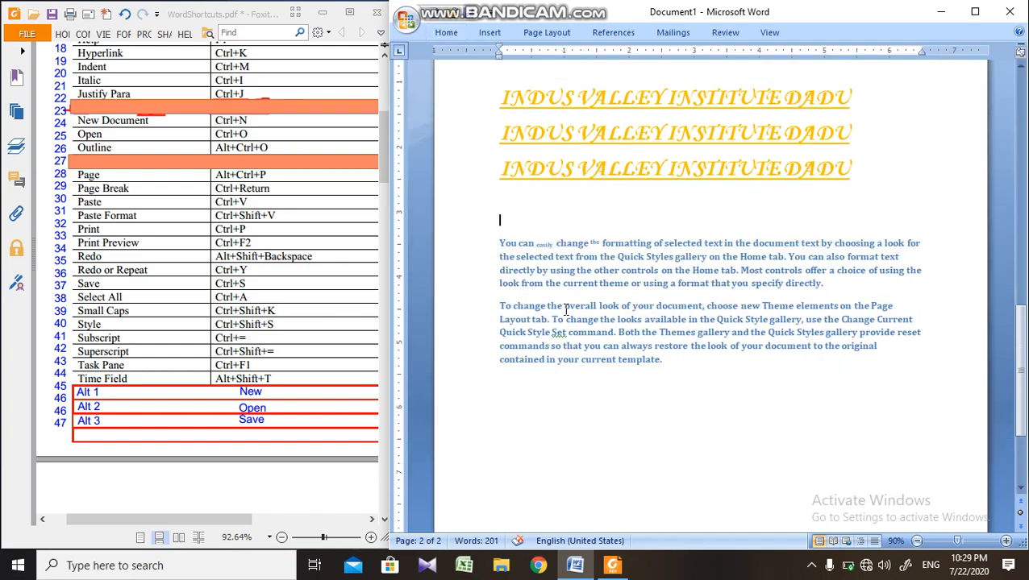
key(ctrl+F1)
key(ctrl+F1)
key(ctrl+F1)
key(ctrl+F1)
- Insert the current time and, on a new line beneath it, the current date below the two body paragraphs
key(Return)
key(alt+shift+t)
key(Return)
key(alt+shift+d)
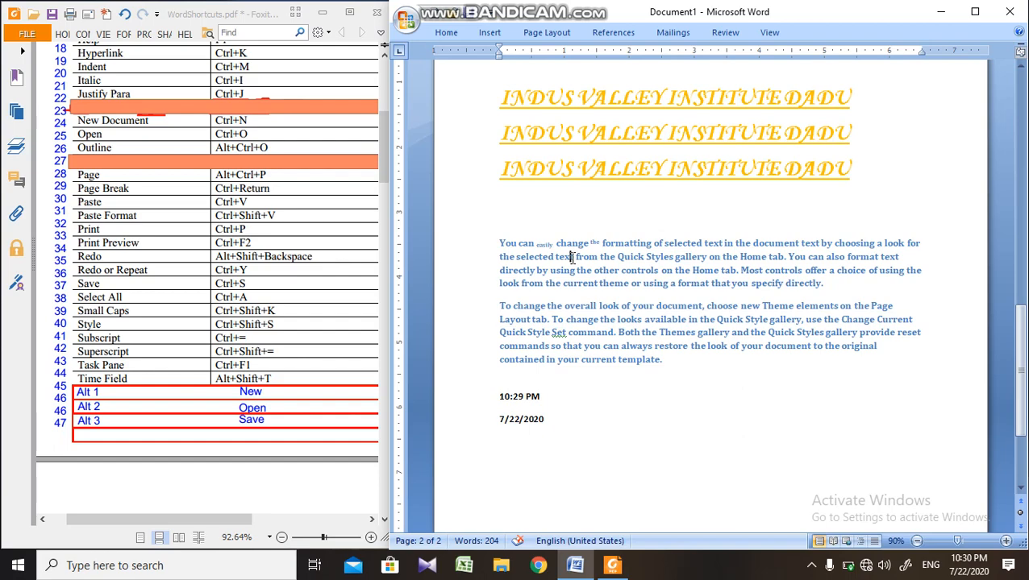
- Create a new blank document and close its window
key(ctrl+n)
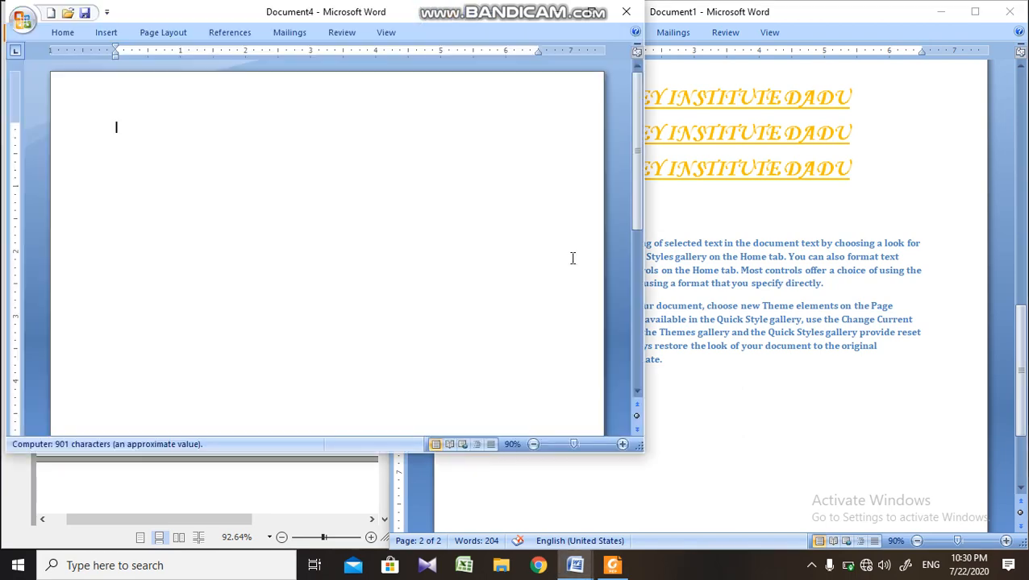
click(625, 11)
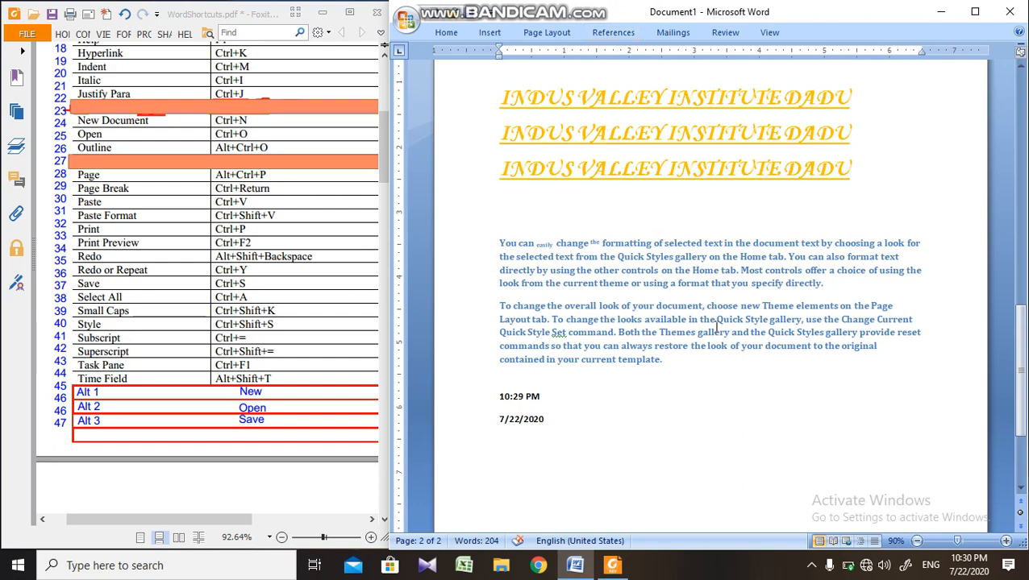
- Bring up the Open dialog and the Save As dialog, cancelling each one
key(ctrl+o)
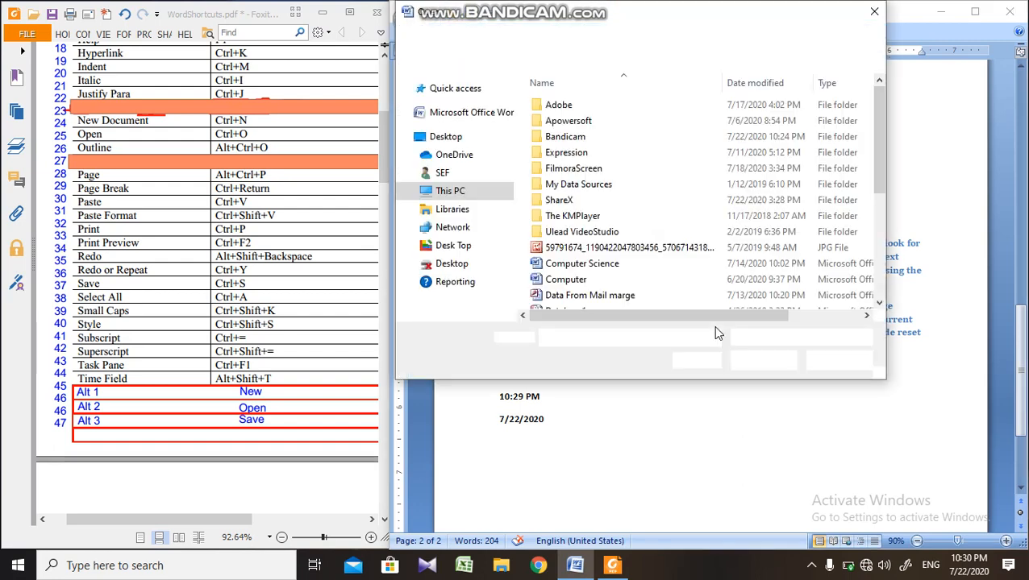
click(876, 13)
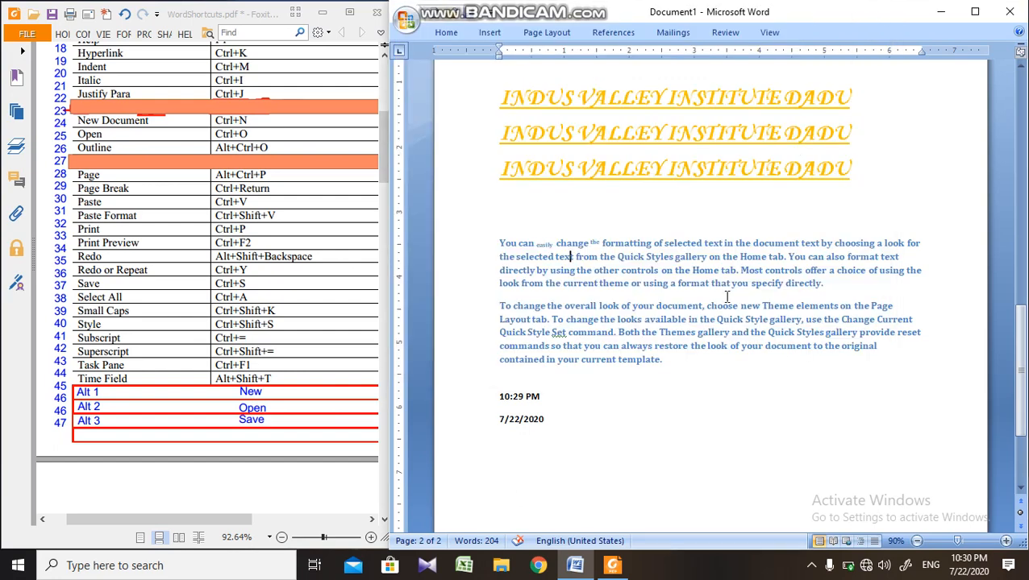
key(ctrl+s)
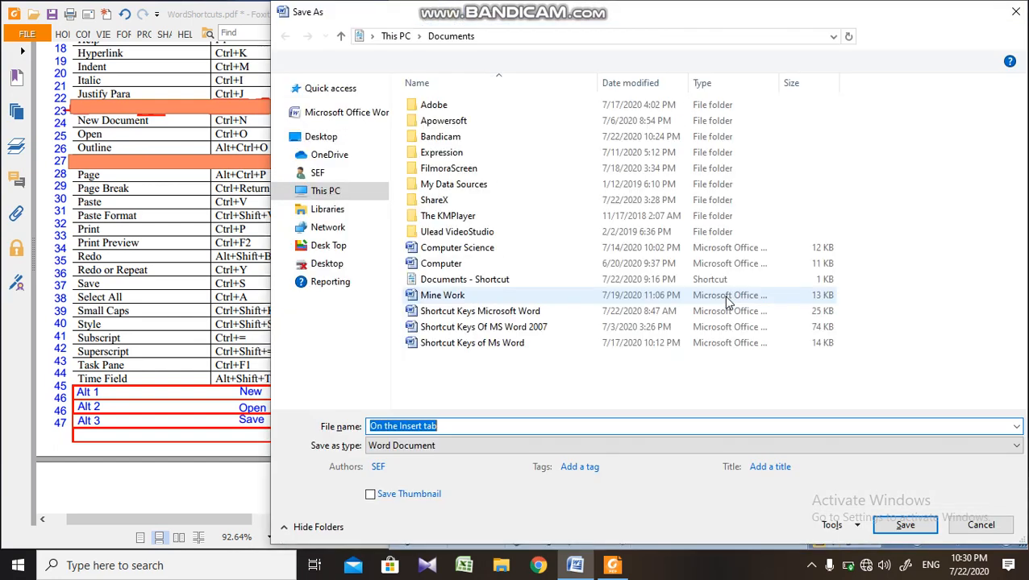
click(1015, 10)
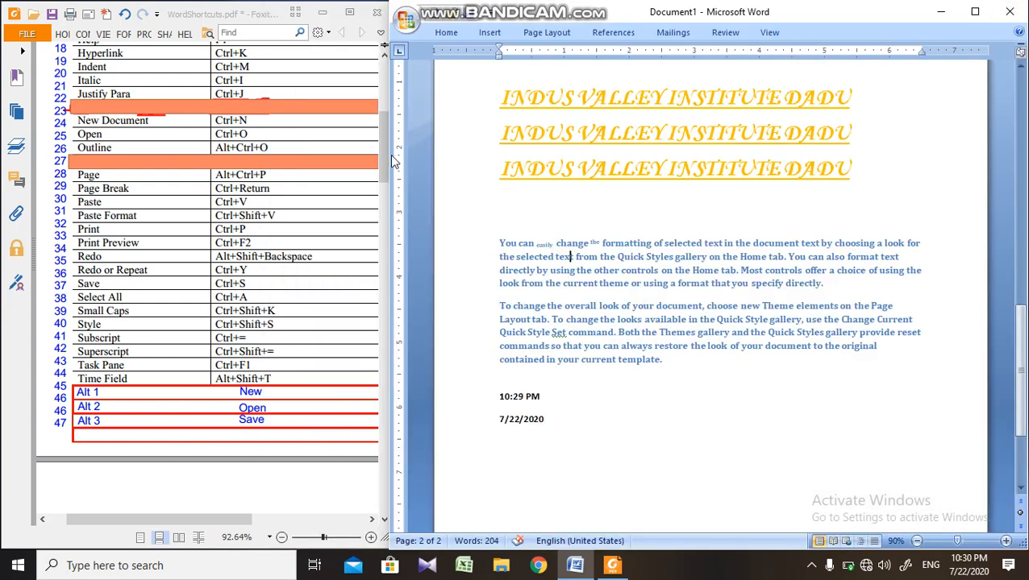
- Underline the two selected body paragraphs and remove the underline again
drag(382, 149, 378, 180)
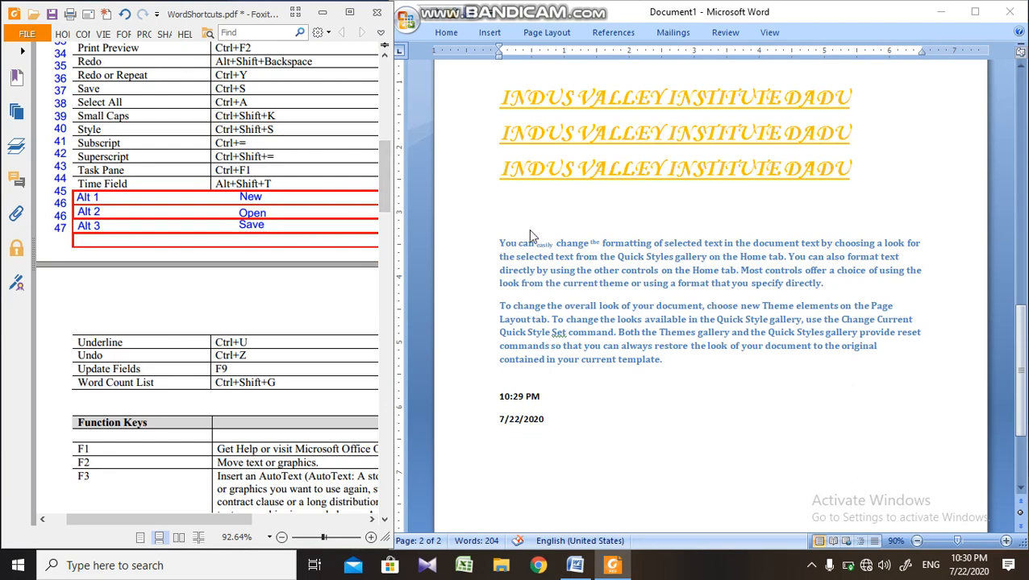
click(493, 244)
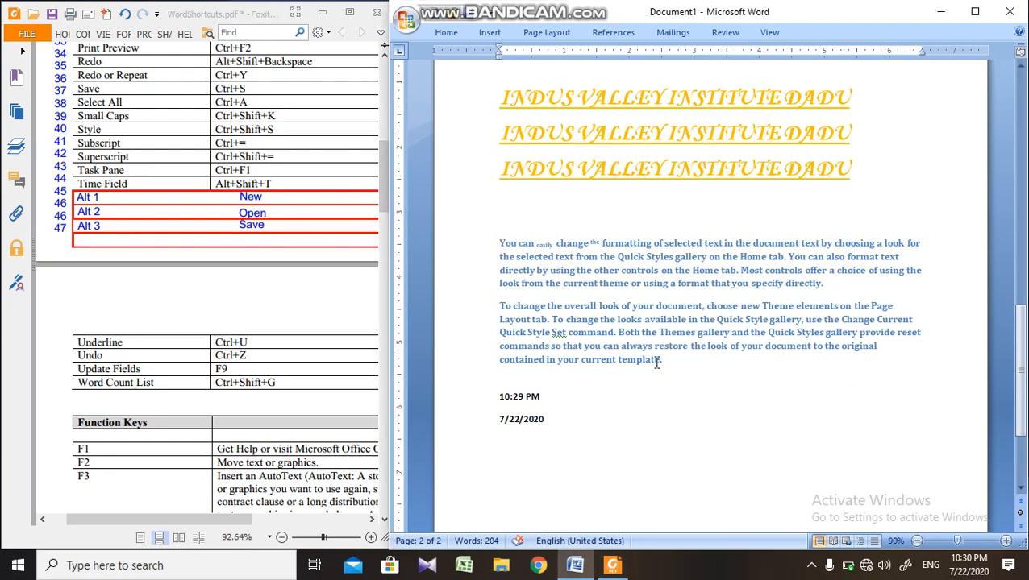
drag(662, 361, 447, 237)
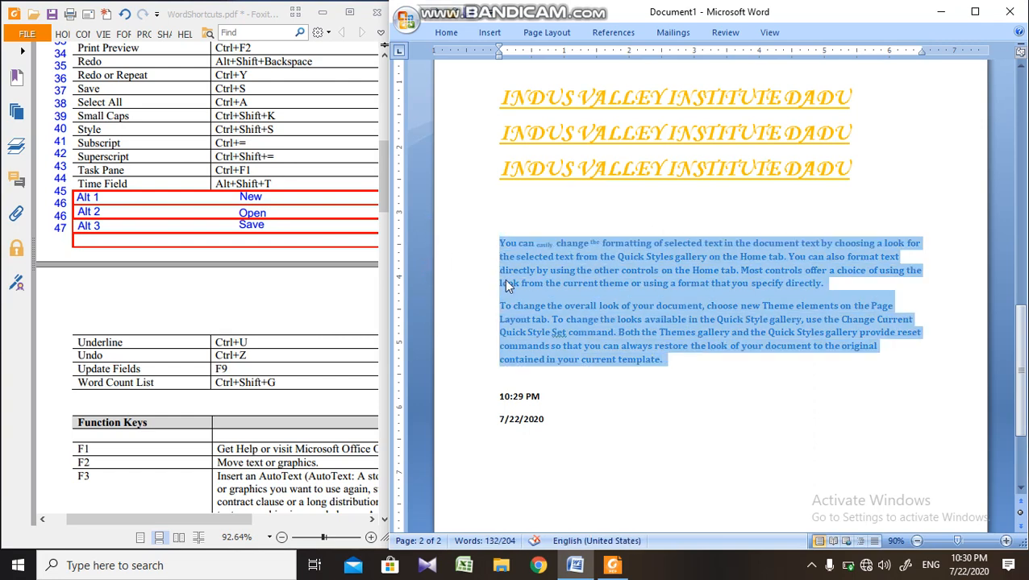
key(ctrl+u)
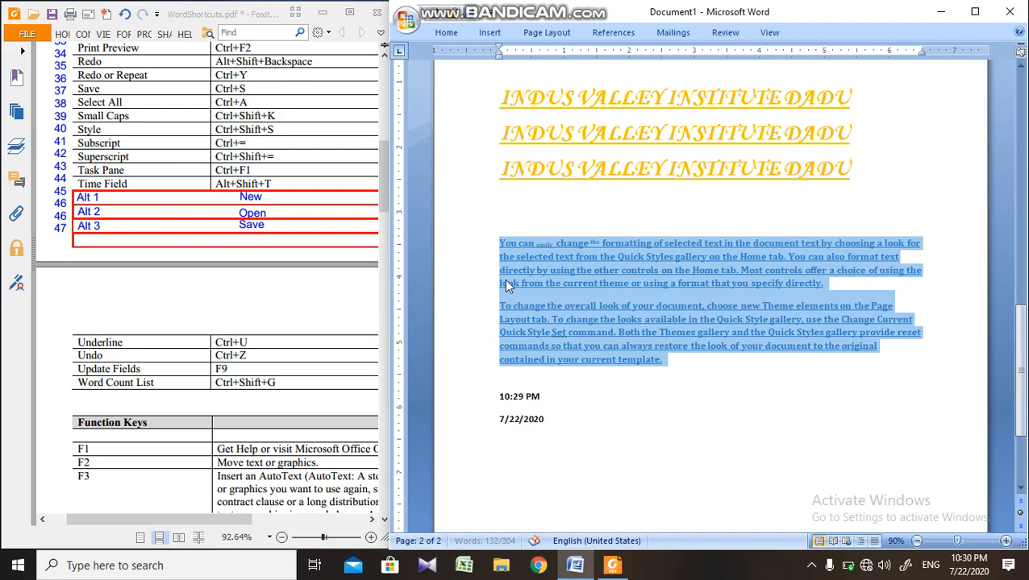
key(ctrl+u)
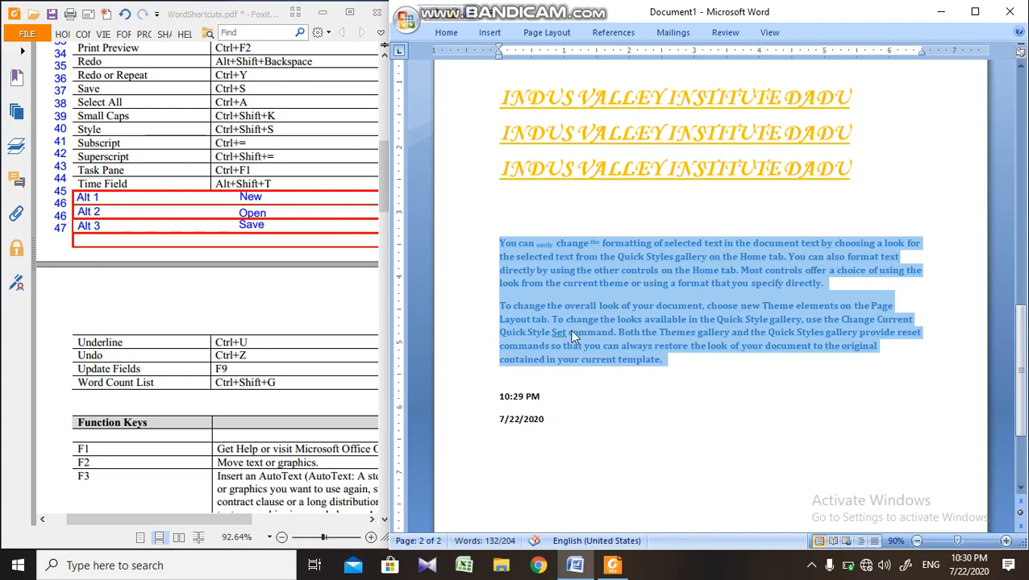
- Undo the recent edits step by step until the two body paragraphs return to plain justified text
key(ctrl+z)
key(ctrl+z)
key(ctrl+z)
key(ctrl+z)
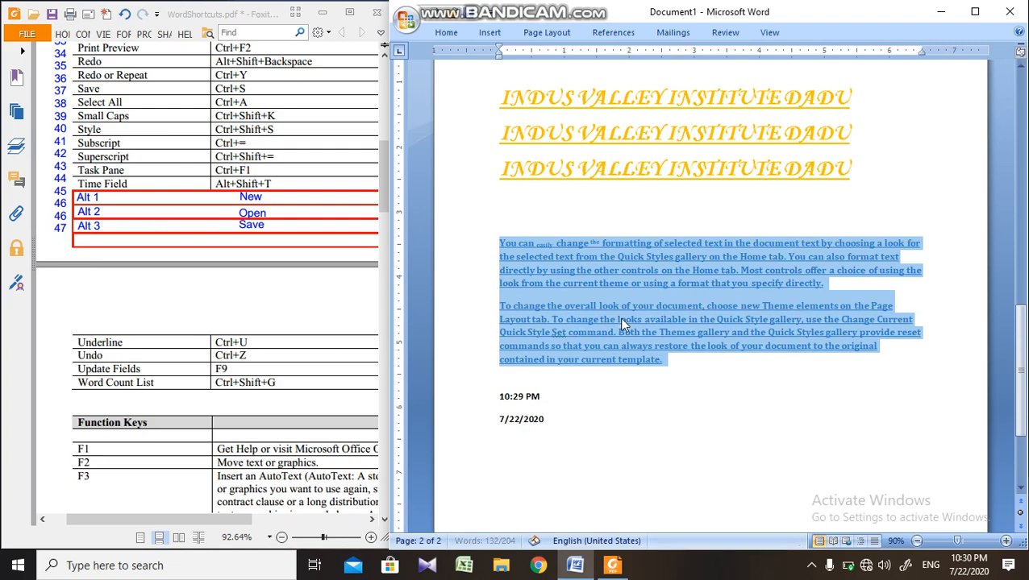
key(ctrl+z)
key(ctrl+z)
key(ctrl+z)
key(ctrl+z)
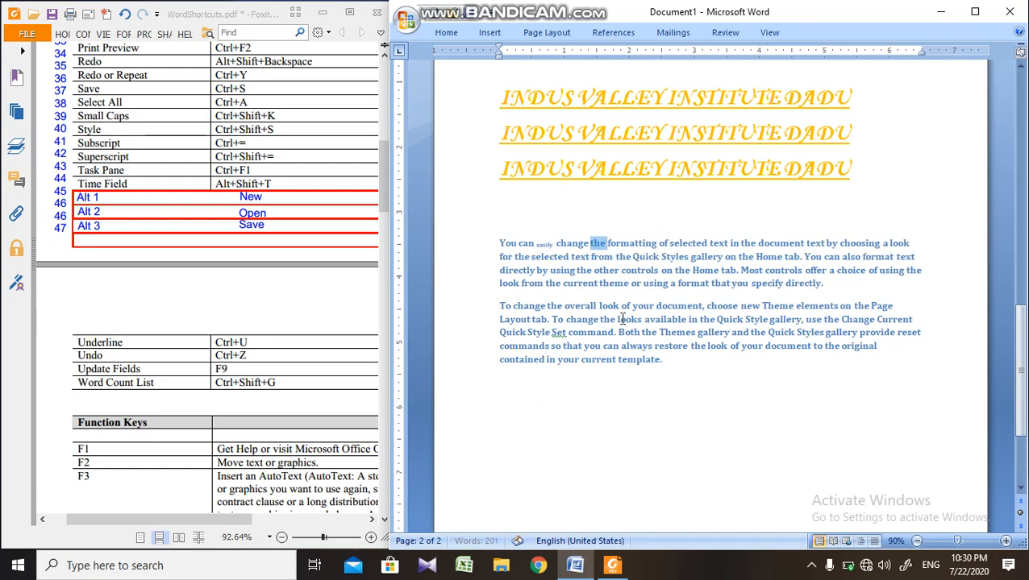
key(ctrl+z)
key(ctrl+z)
key(ctrl+z)
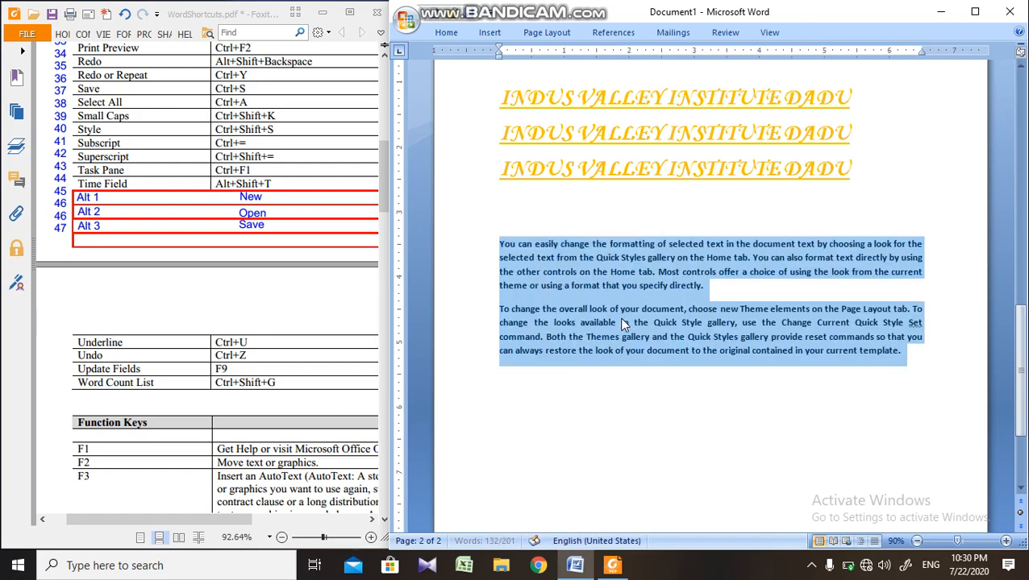
key(ctrl+z)
key(ctrl+z)
key(ctrl+z)
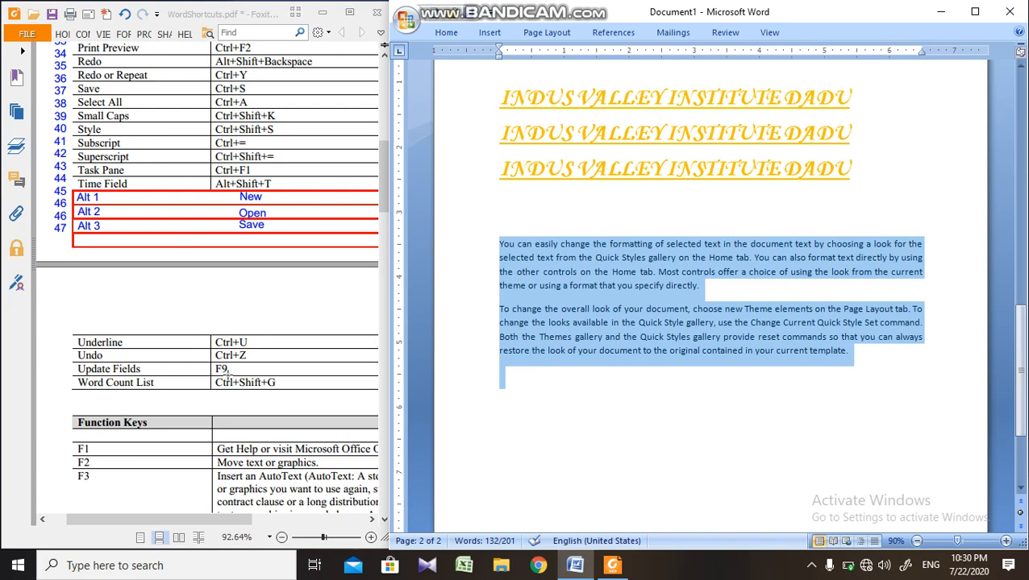
- Create a narrow one-column table with three rows below the second paragraph from the text "+------+"
click(639, 339)
click(572, 392)
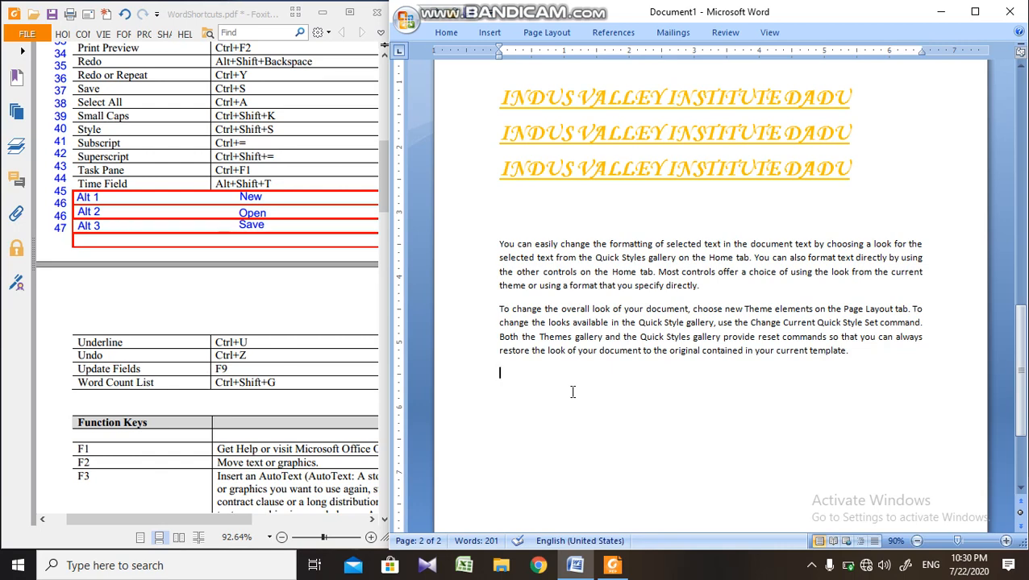
text(+------+)
key(Return)
key(Tab)
key(Tab)
key(Tab)
key(Tab)
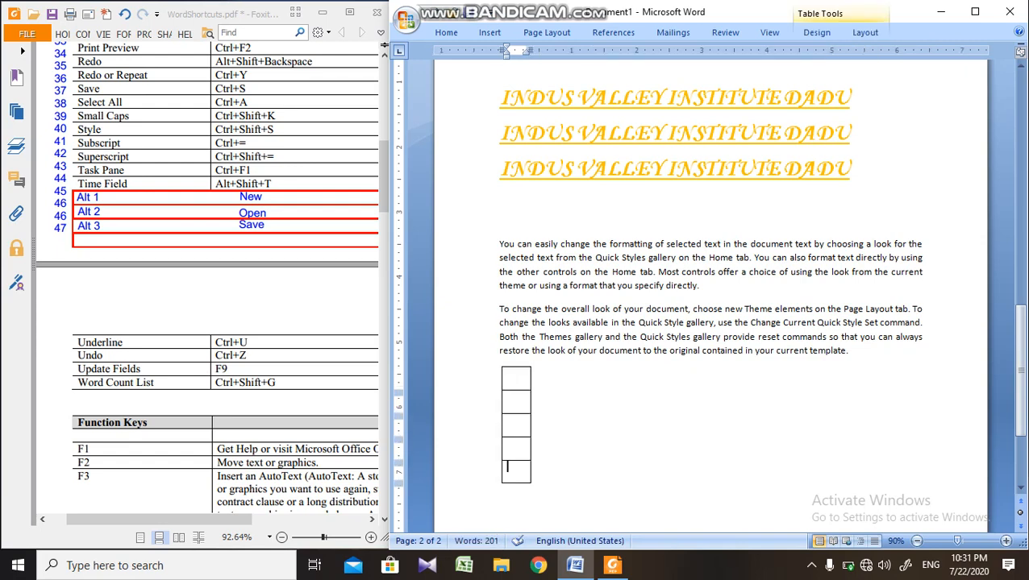
key(ctrl+z)
key(ctrl+z)
key(ctrl+z)
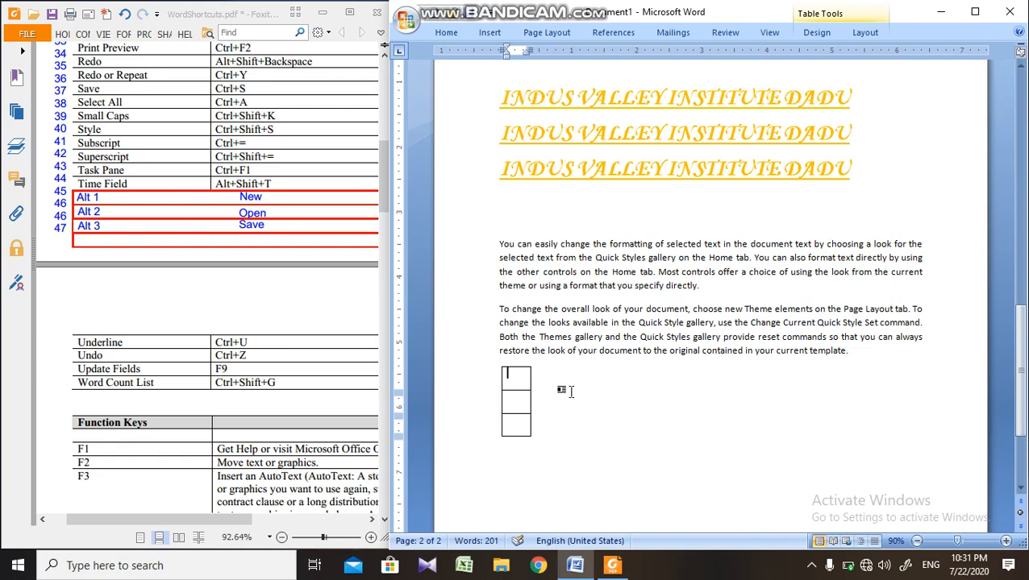
- Enter 2 and 1 in the first two cells of the table
text(2)
key(Tab)
text(1)
- Insert a field with the formula =sum(a1:a2) in the table's third cell and update it to calculate the sum
key(ctrl+F9)
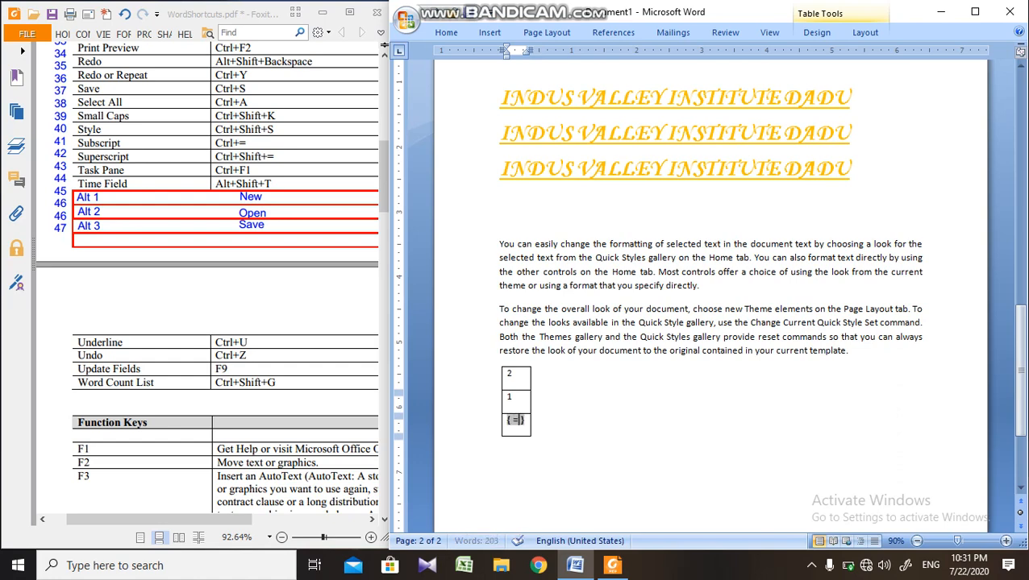
text(=sum)
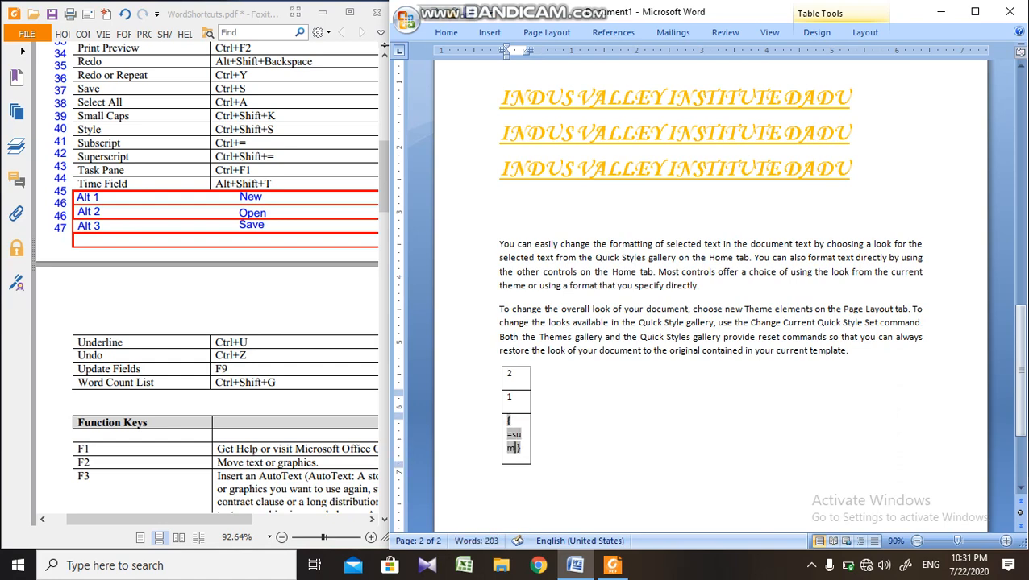
text((a1)
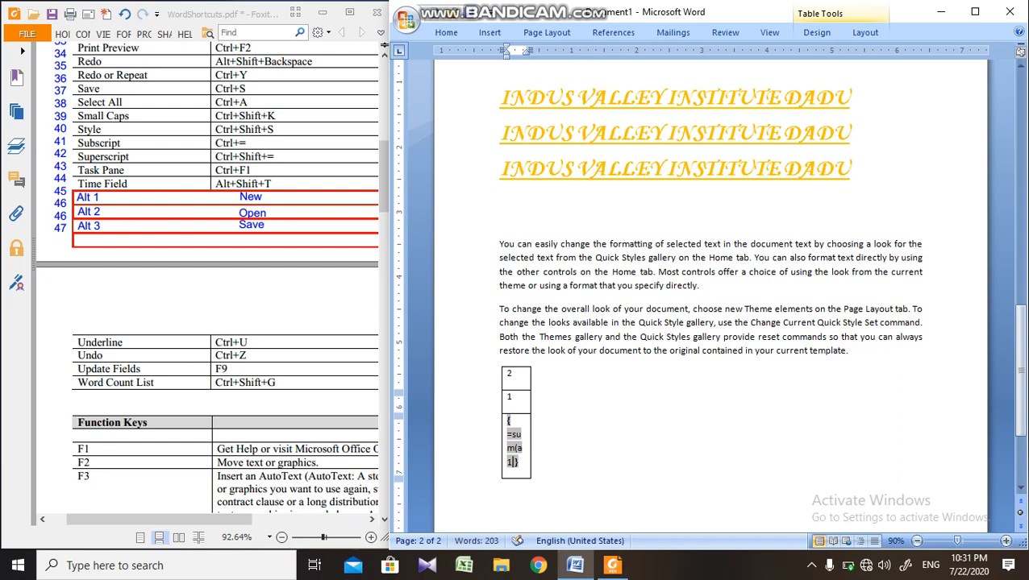
text(:a2)
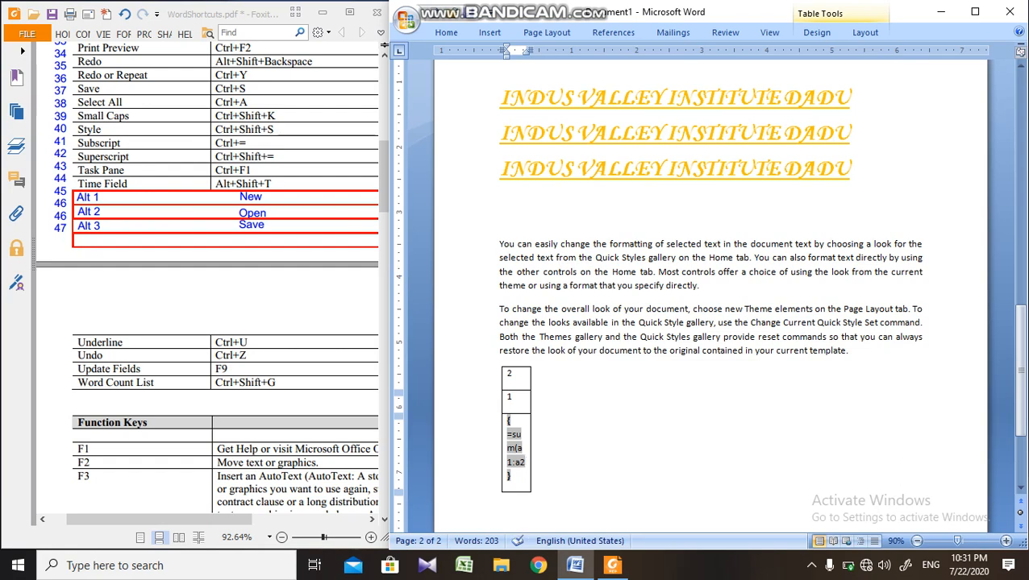
key(Return)
key(Return)
key(Return)
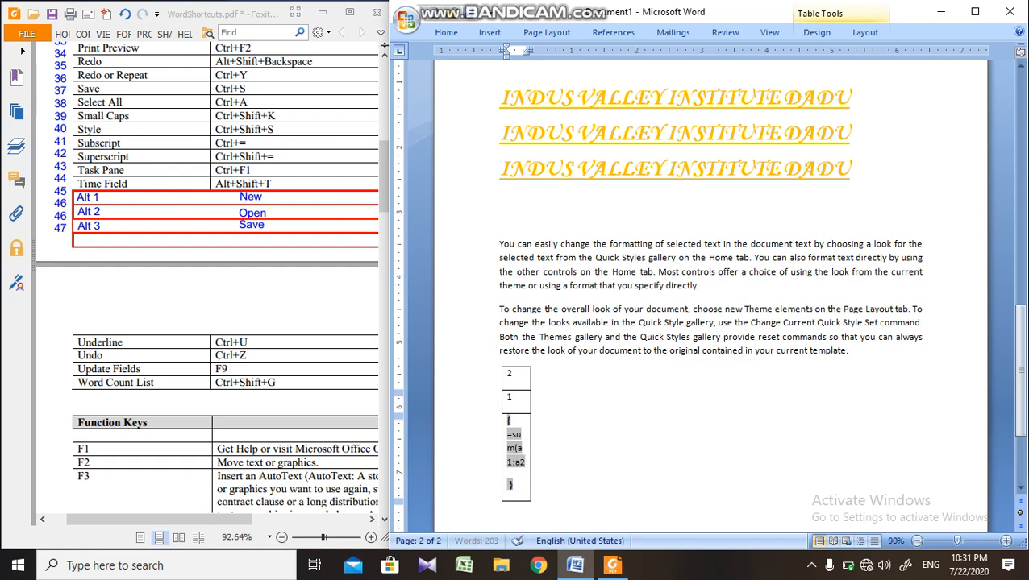
text(0)
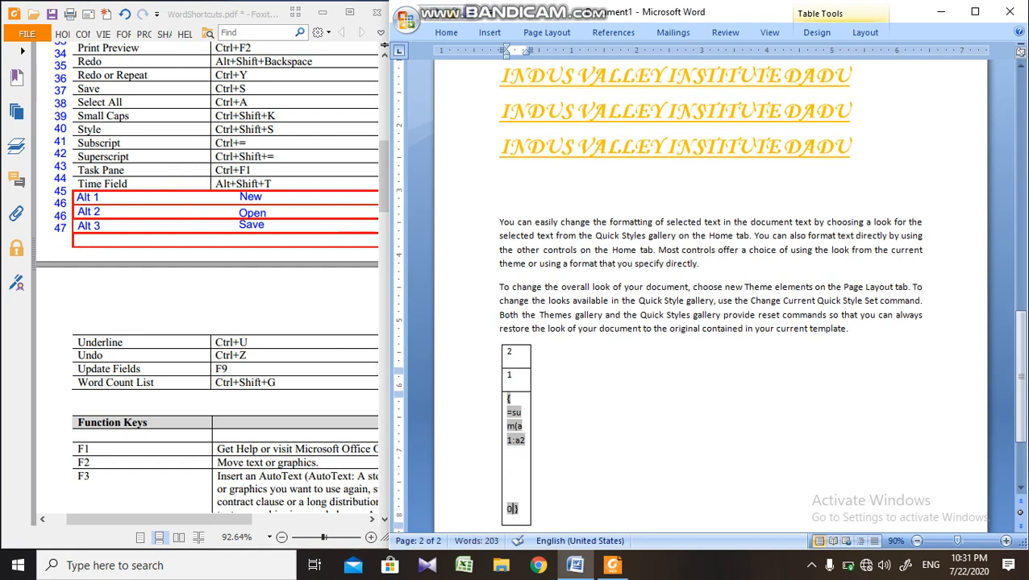
key(BackSpace)
text())
key(F9)
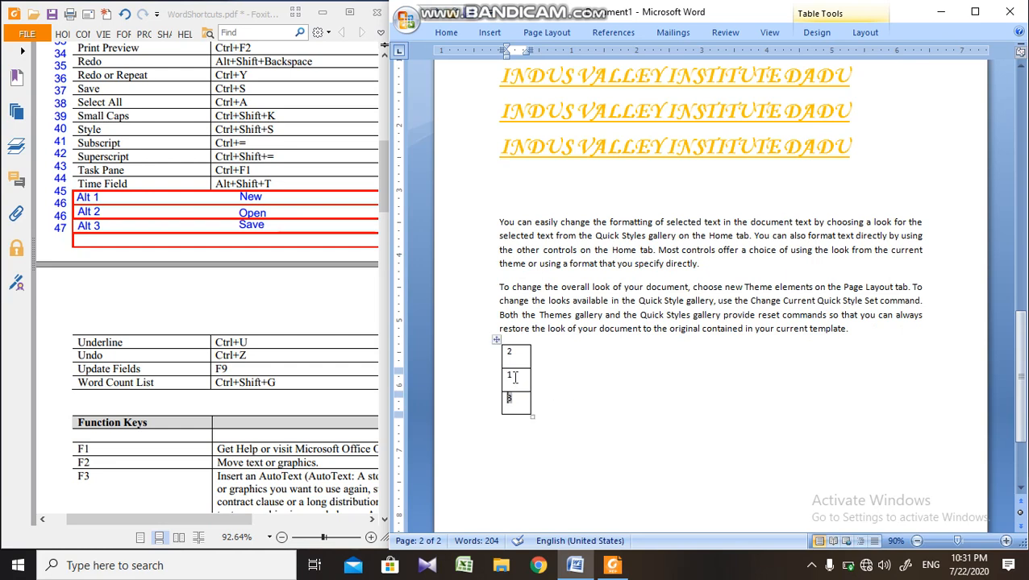
click(569, 391)
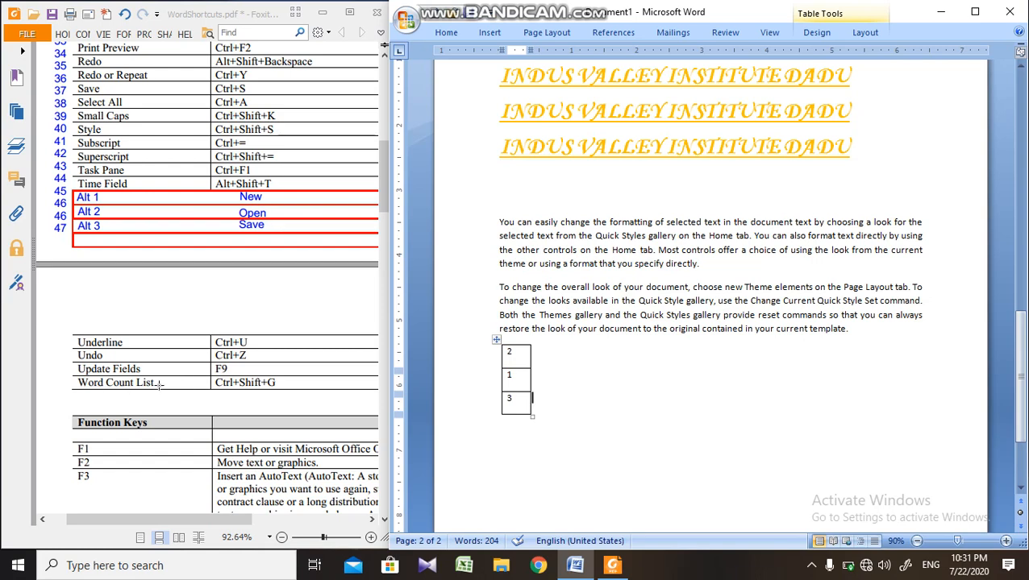
- Display the document's Word Count statistics
click(699, 336)
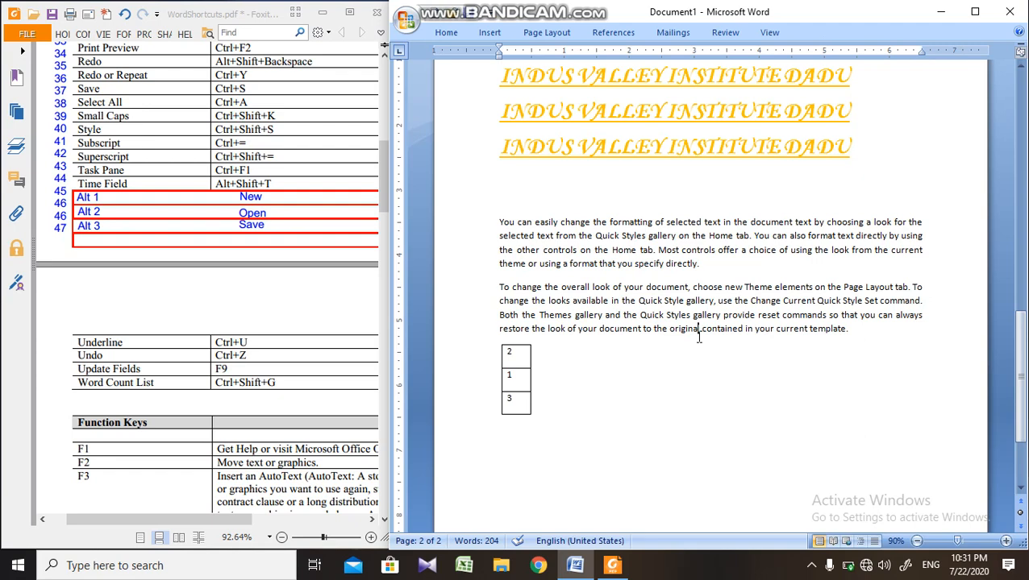
key(ctrl+shift+g)
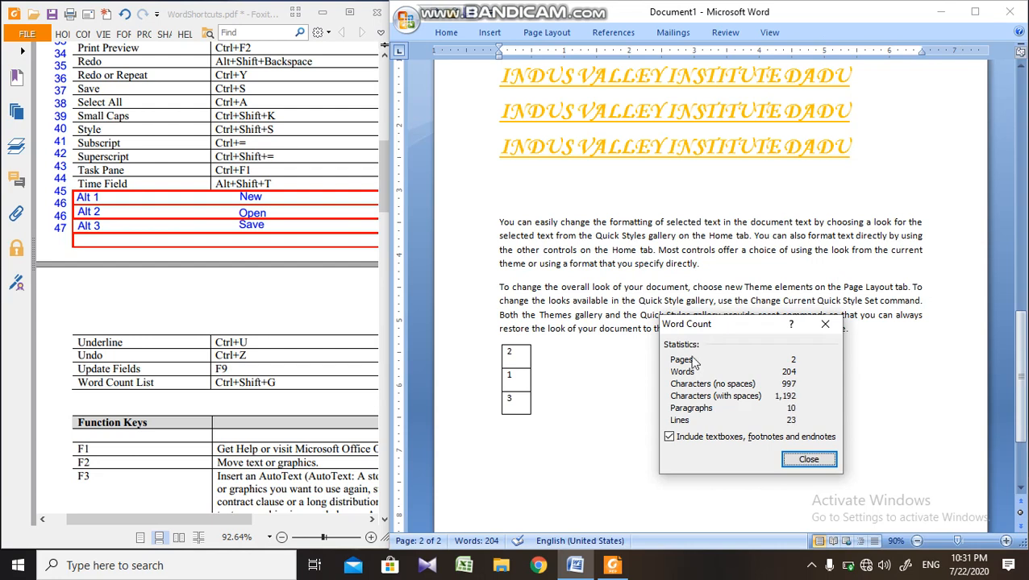